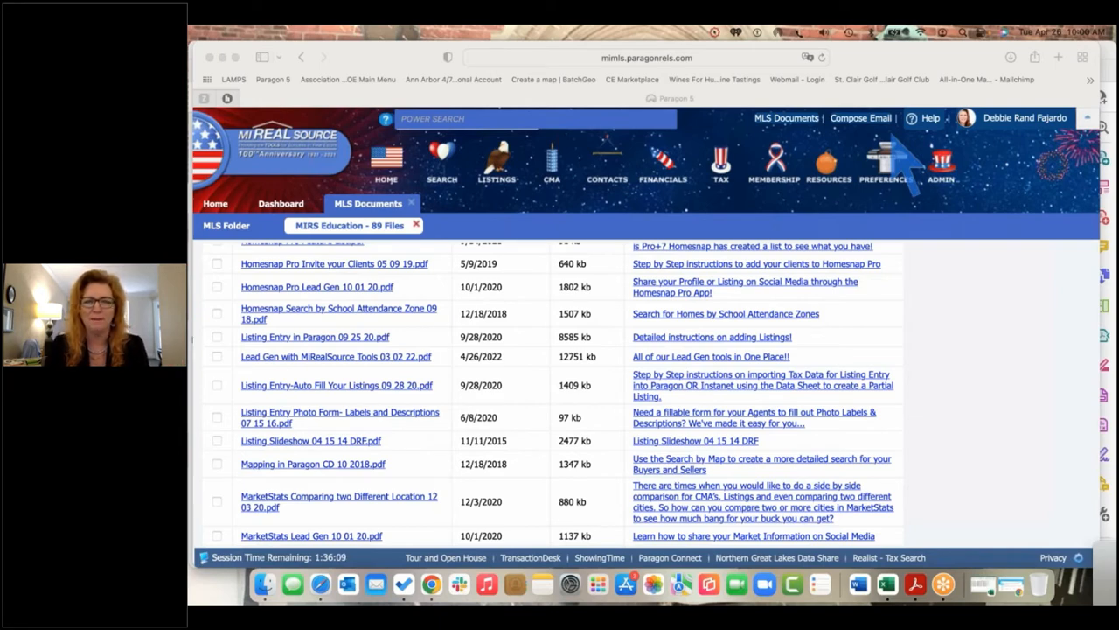
Make Safari full screen and bring Paragon 5 back to its Home page
left_click(847, 197)
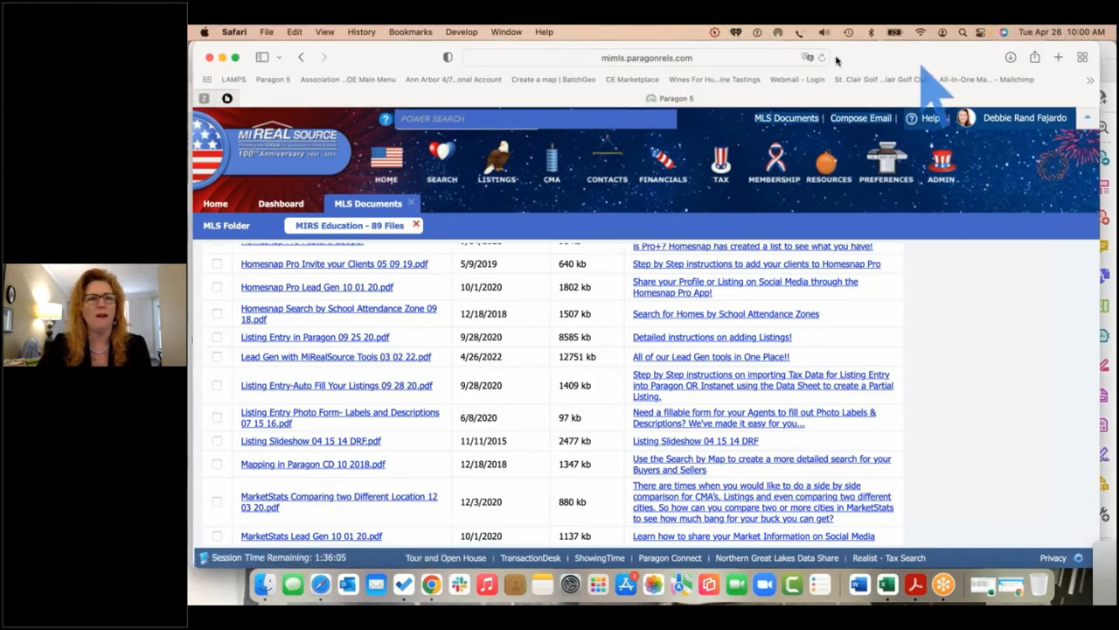
mouse_move(234, 59)
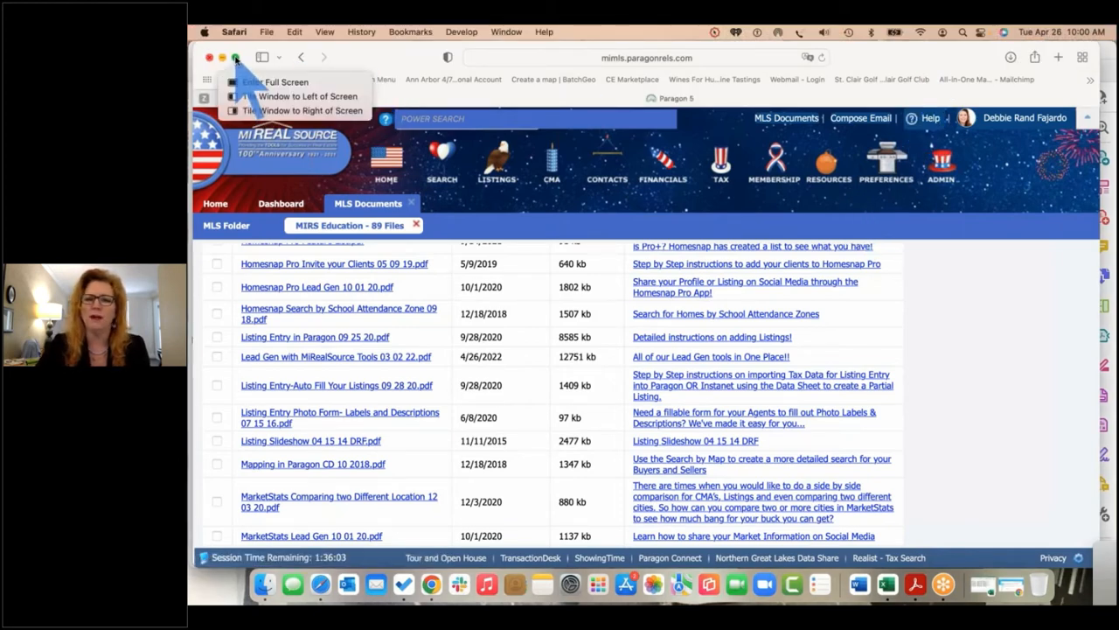
left_click(262, 83)
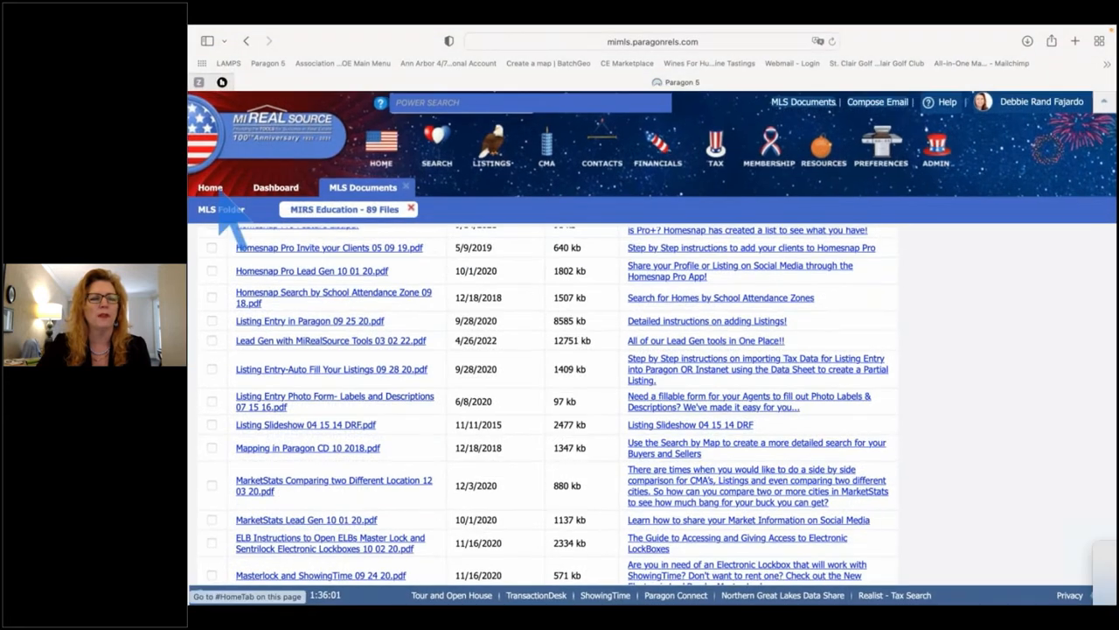
left_click(212, 187)
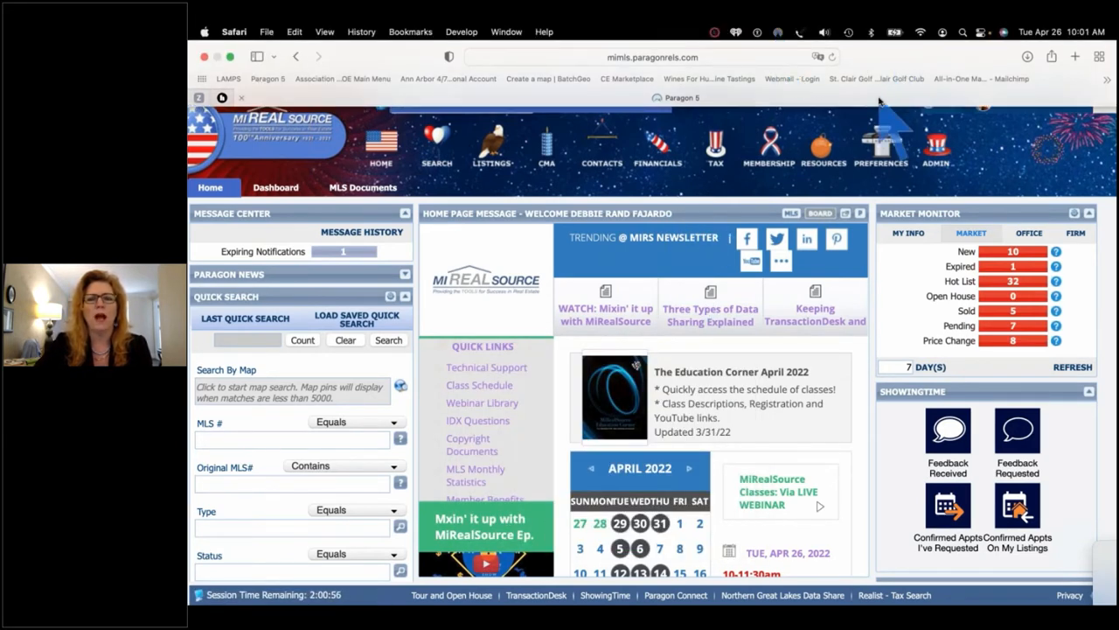
key("ctrl+Up")
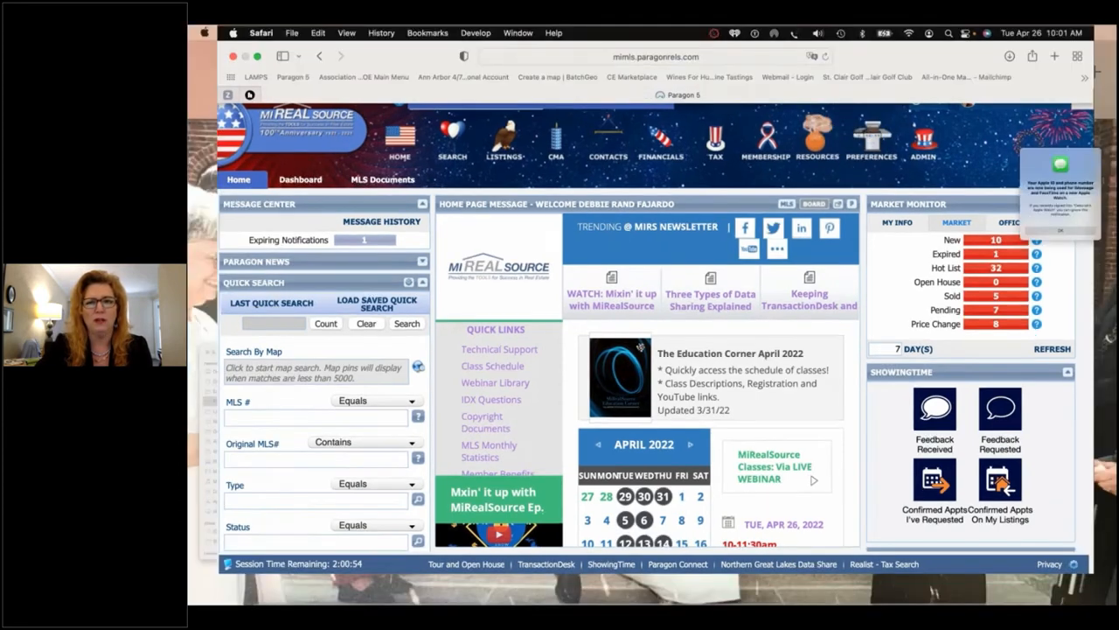
Read through the Lead Gen Cover Page PDF, highlighting the 'Sharing Your LISTINGS to Social Media' heading
left_click(755, 300)
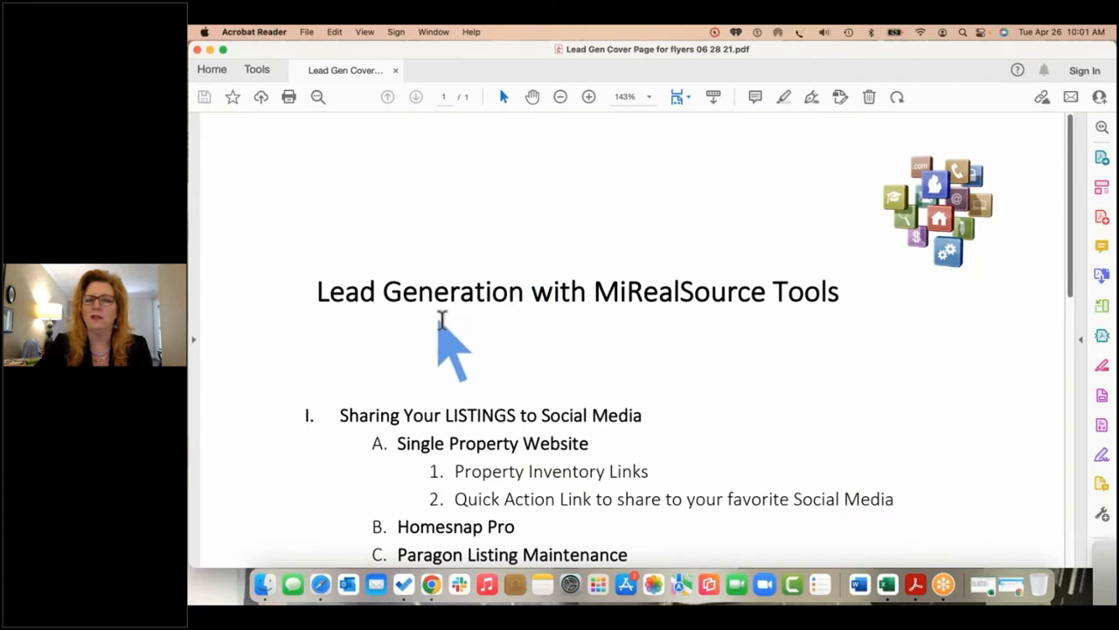
scroll(645, 337, "down", 5)
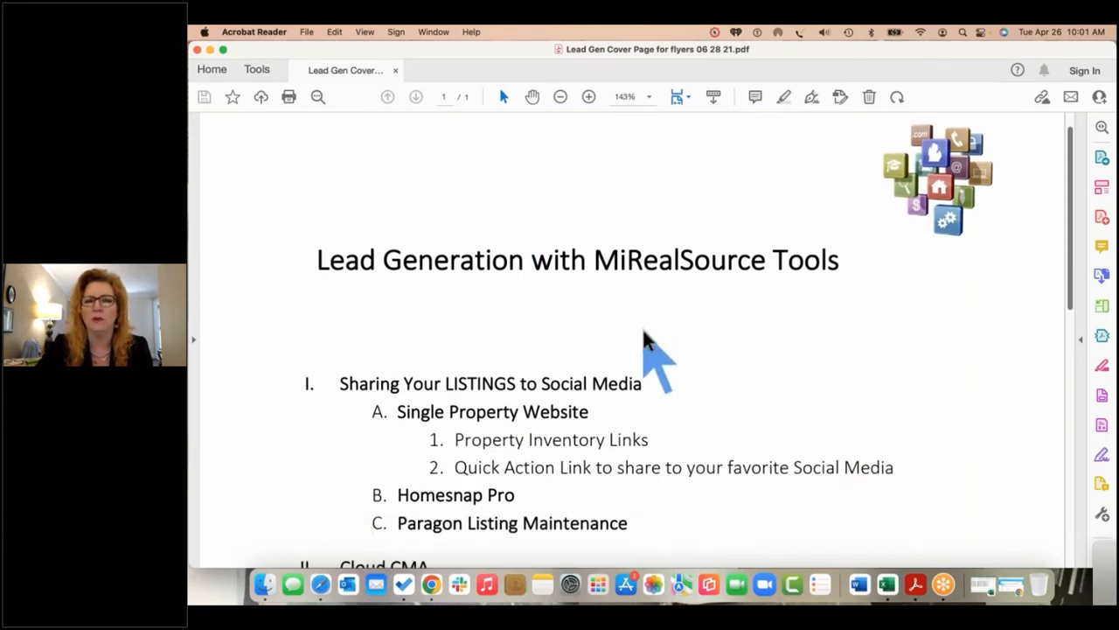
scroll(645, 334, "down", 1)
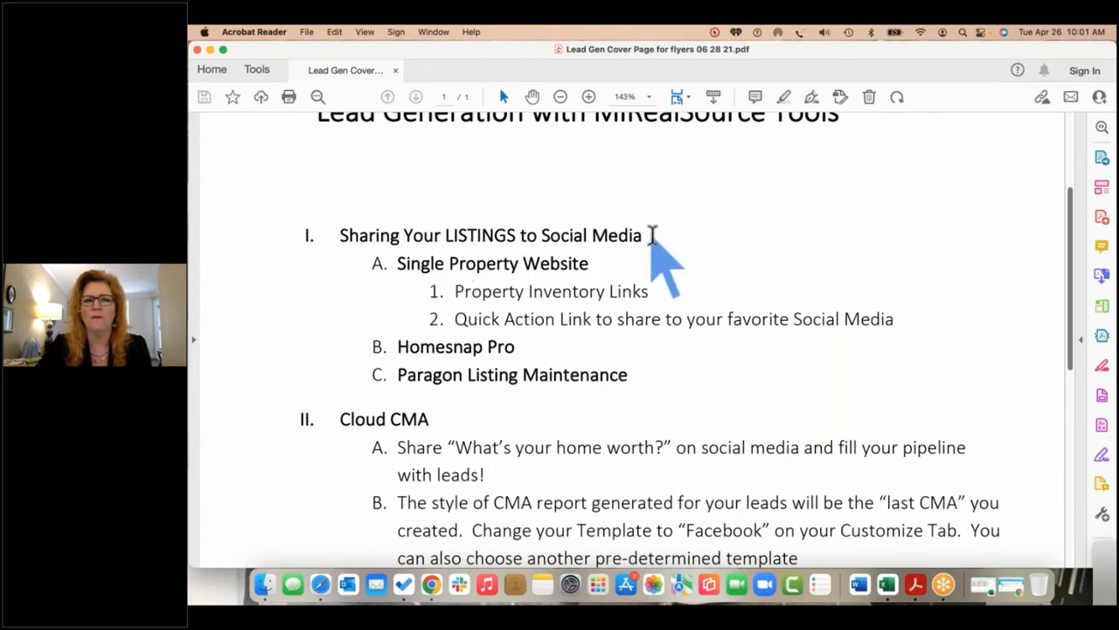
left_click_drag(650, 234, 362, 233)
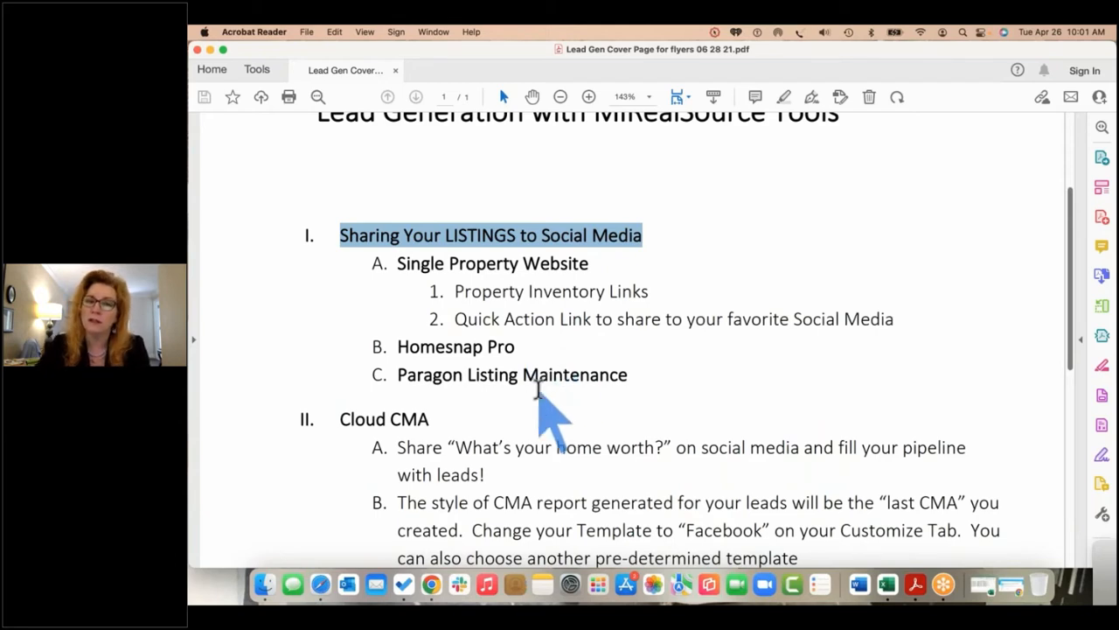
scroll(539, 397, "down", 3)
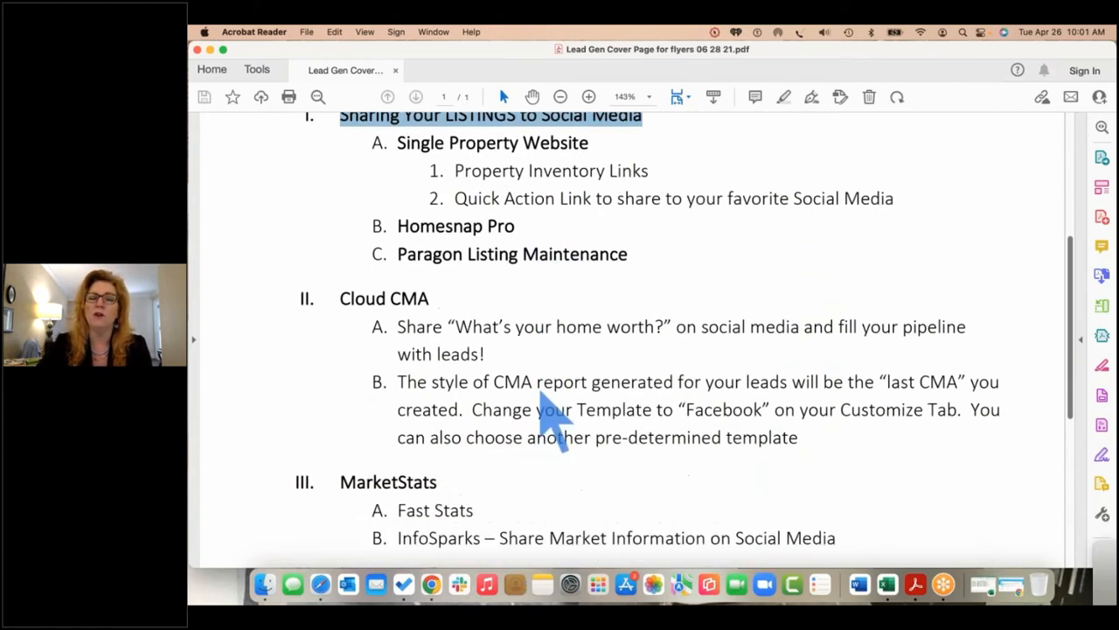
scroll(540, 396, "down", 3)
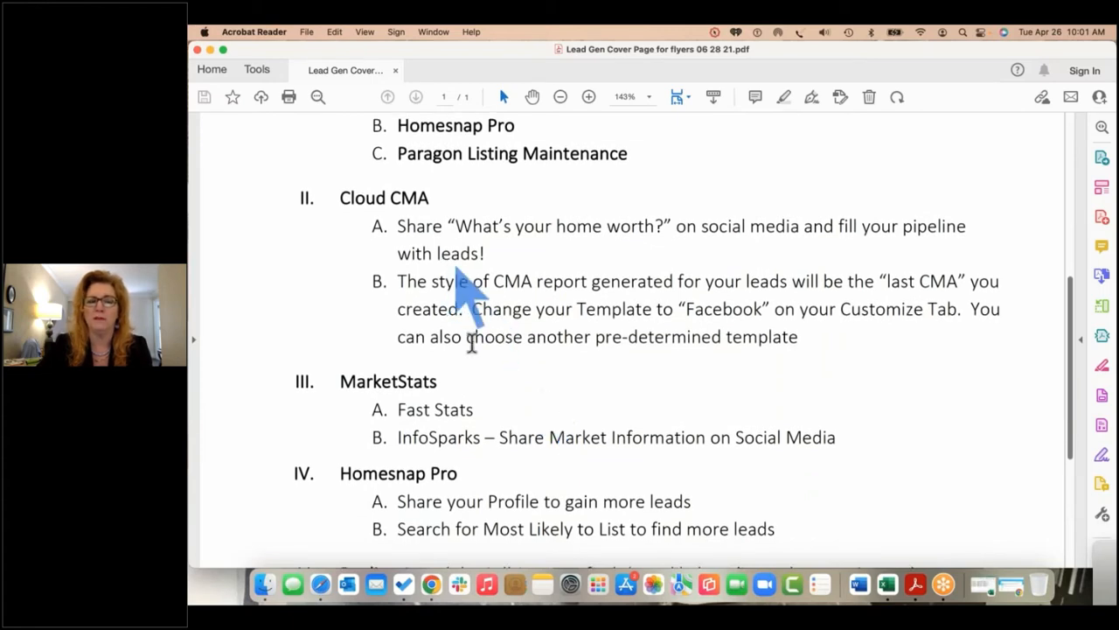
scroll(486, 340, "down", 5)
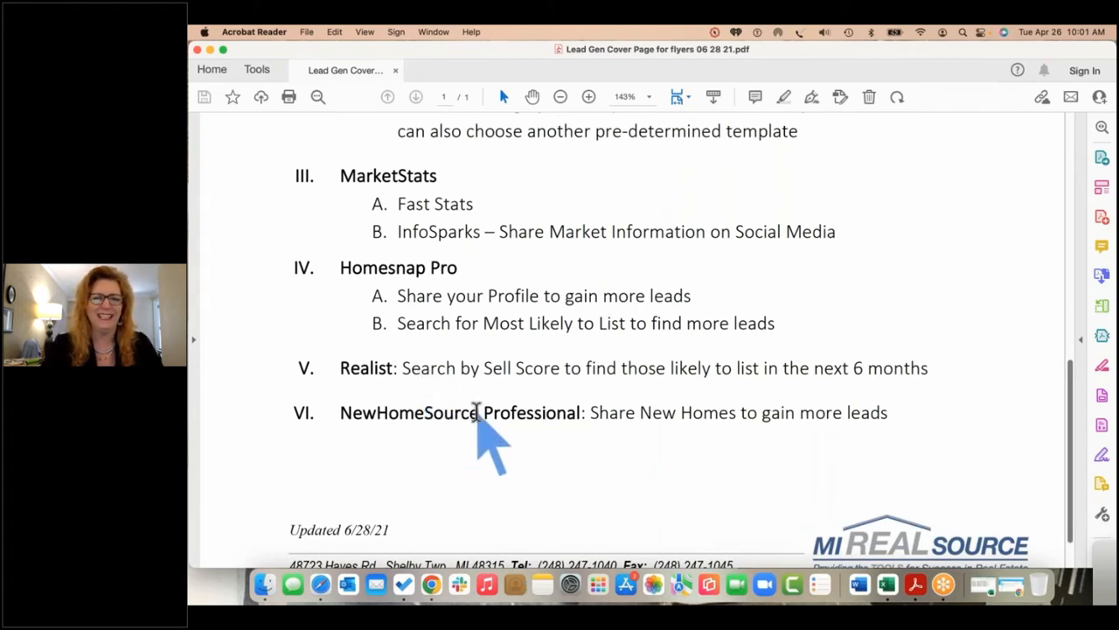
scroll(476, 411, "up", 2)
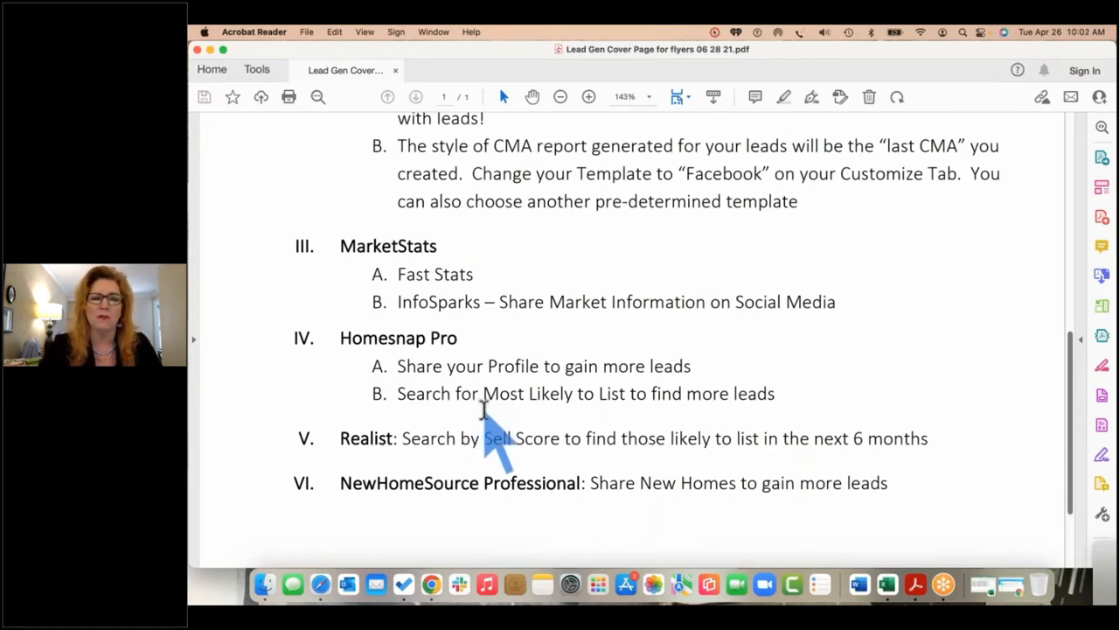
key("ctrl+Up")
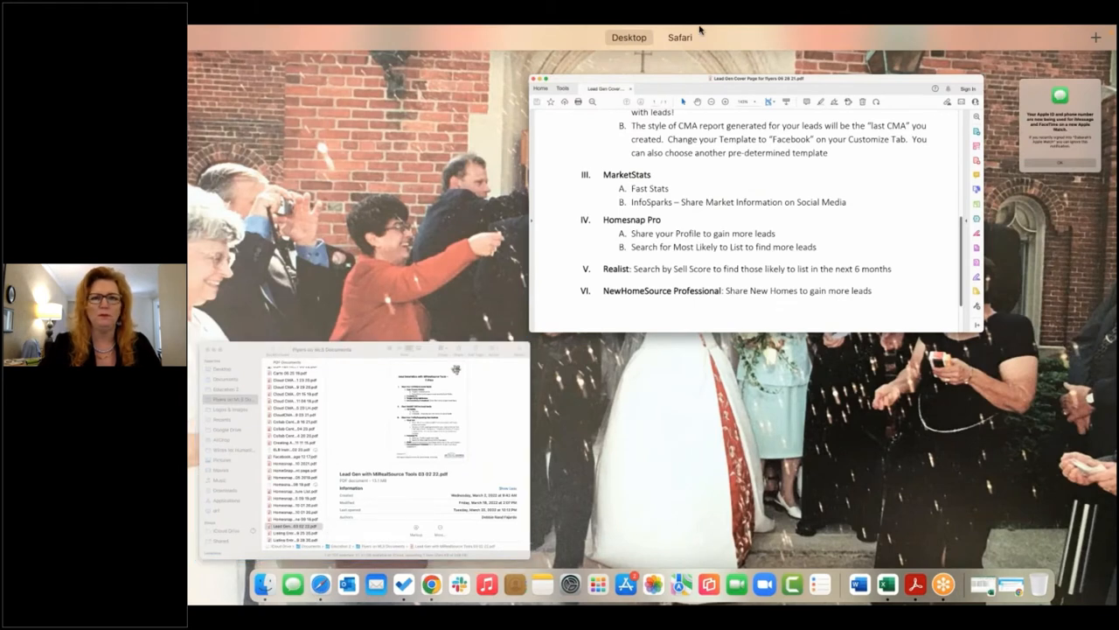
Open the MLS Documents listing and filter it to the MiRealSource MLS Folder
left_click(682, 77)
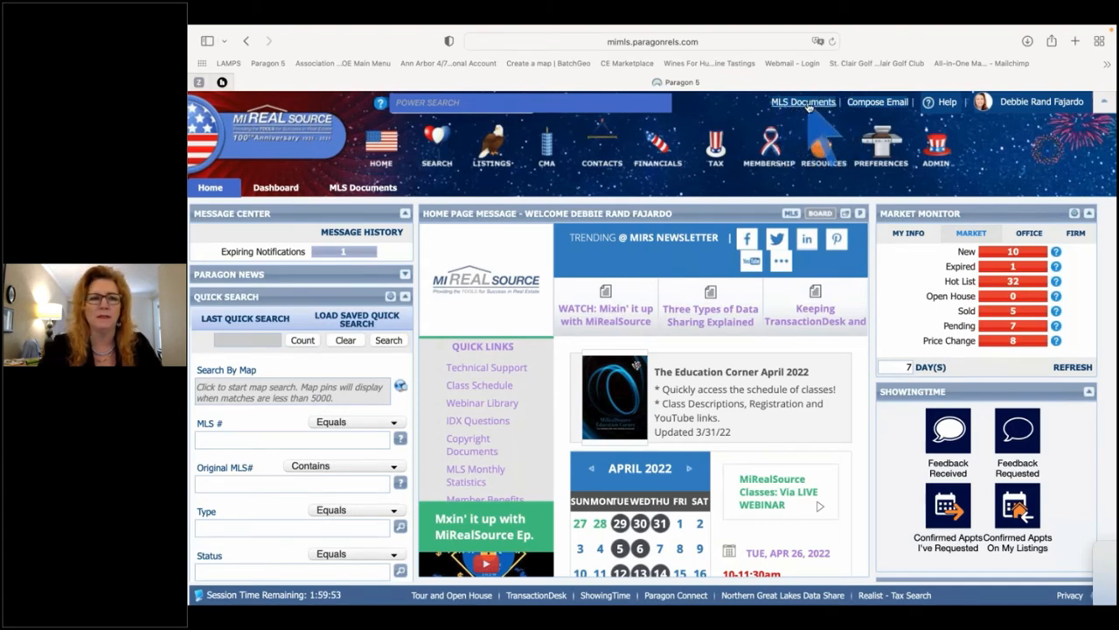
left_click(365, 194)
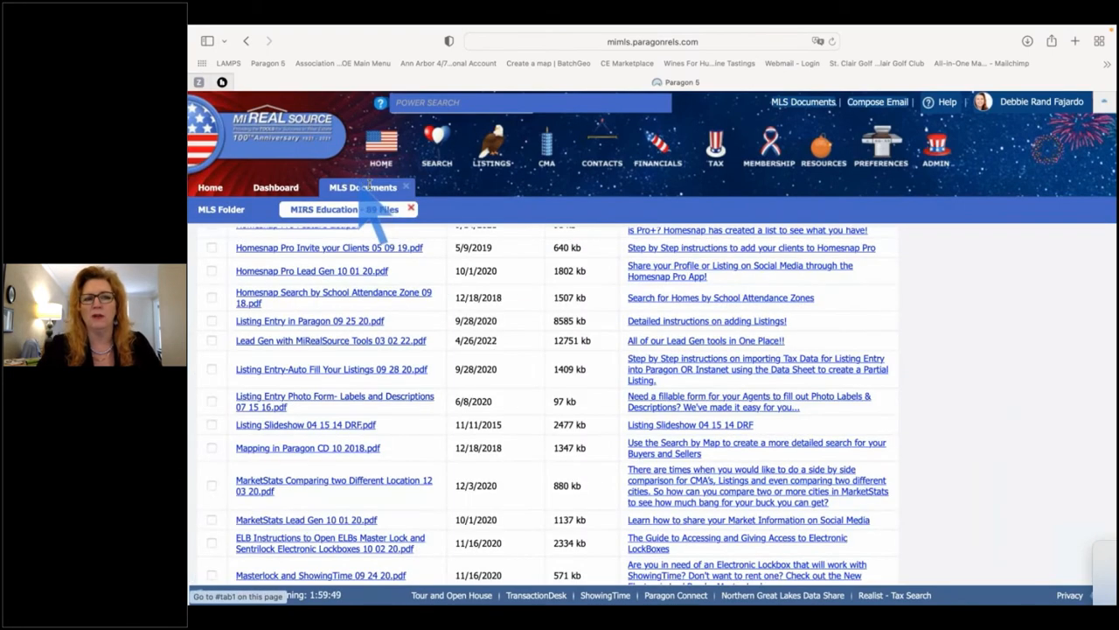
scroll(398, 332, "up", 1)
scroll(393, 319, "up", 10)
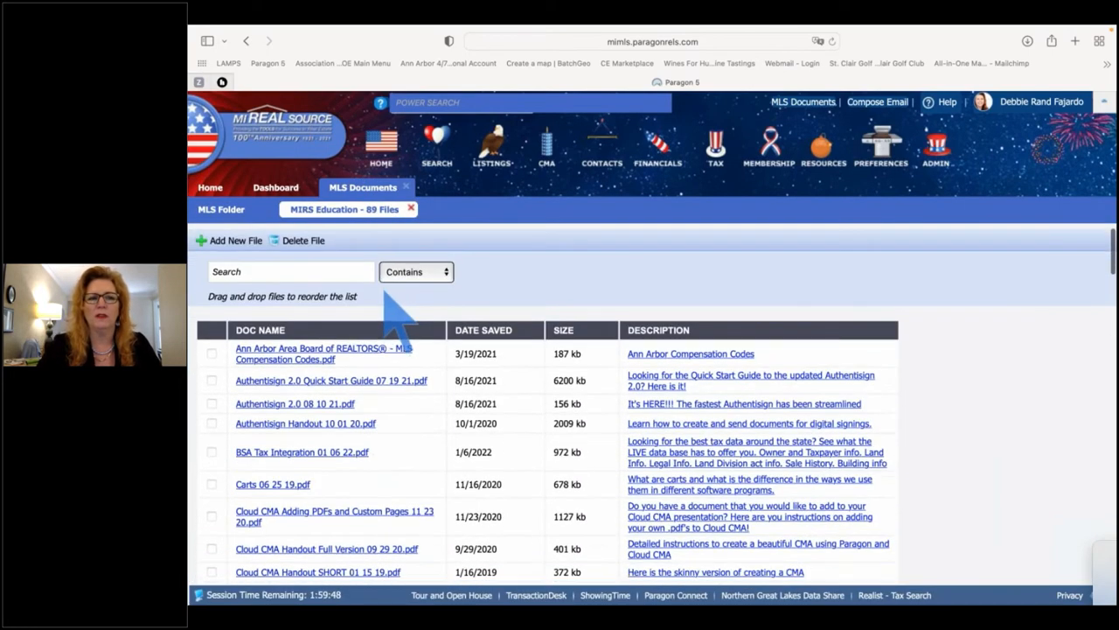
left_click(408, 187)
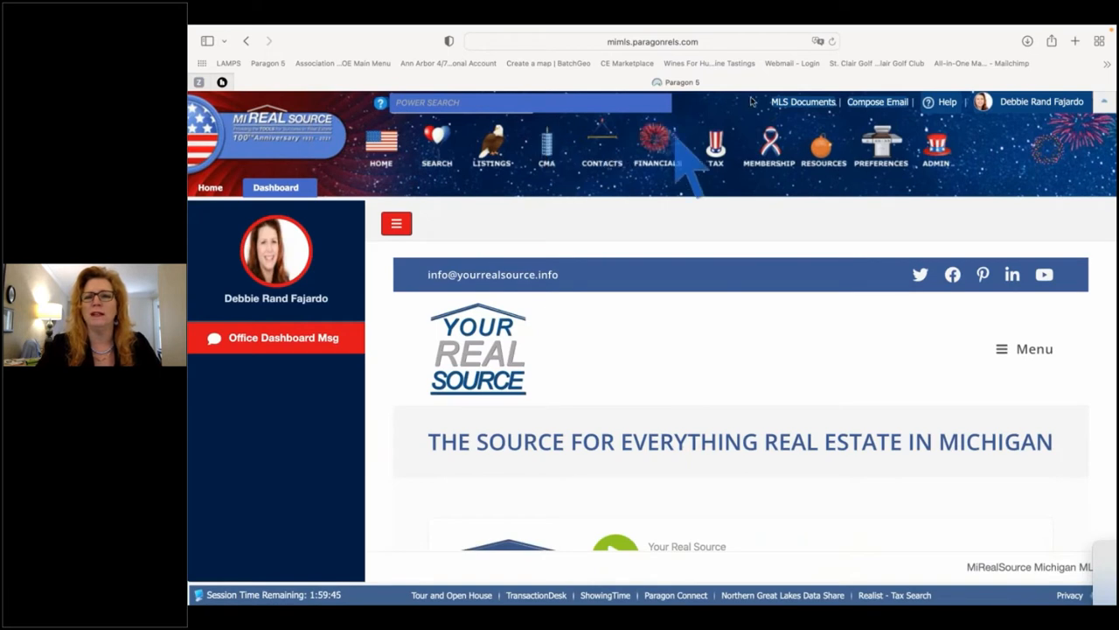
left_click(799, 103)
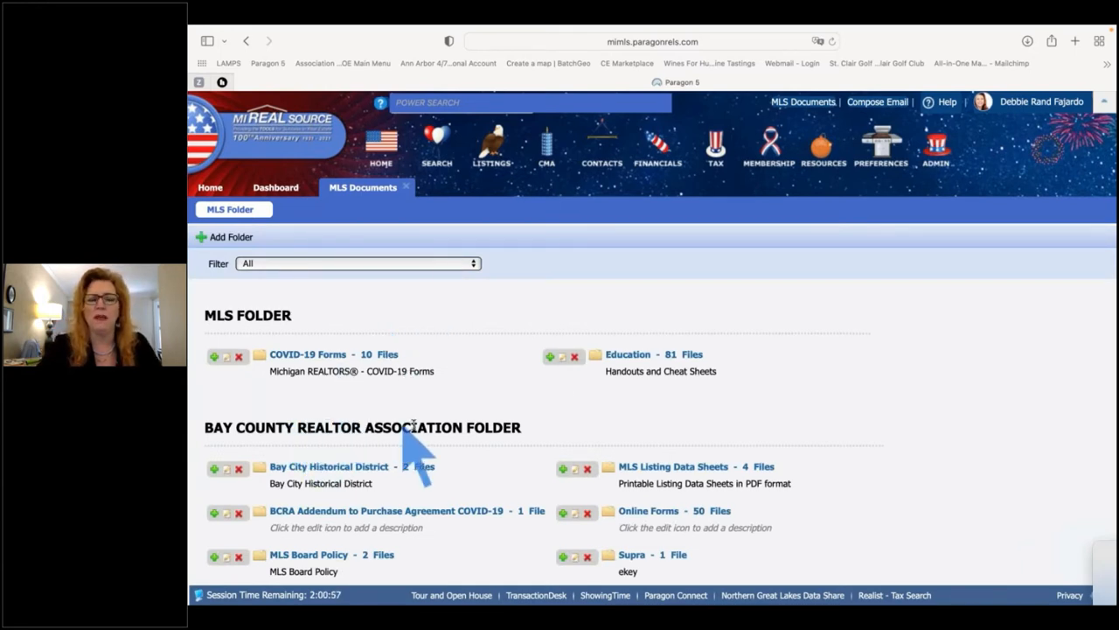
scroll(416, 428, "down", 3)
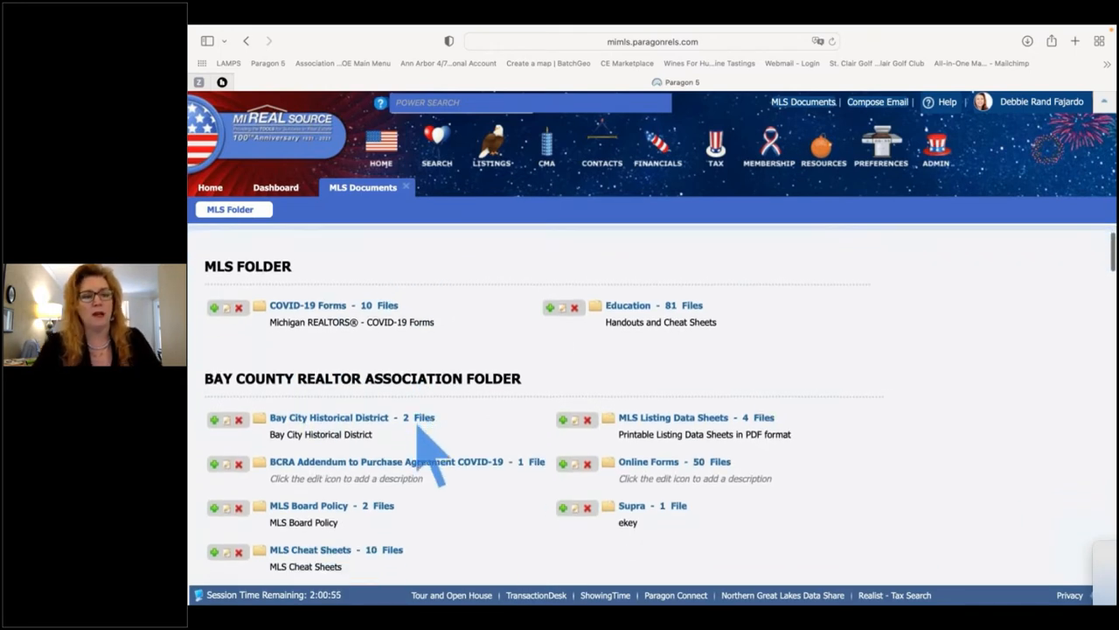
scroll(420, 429, "up", 3)
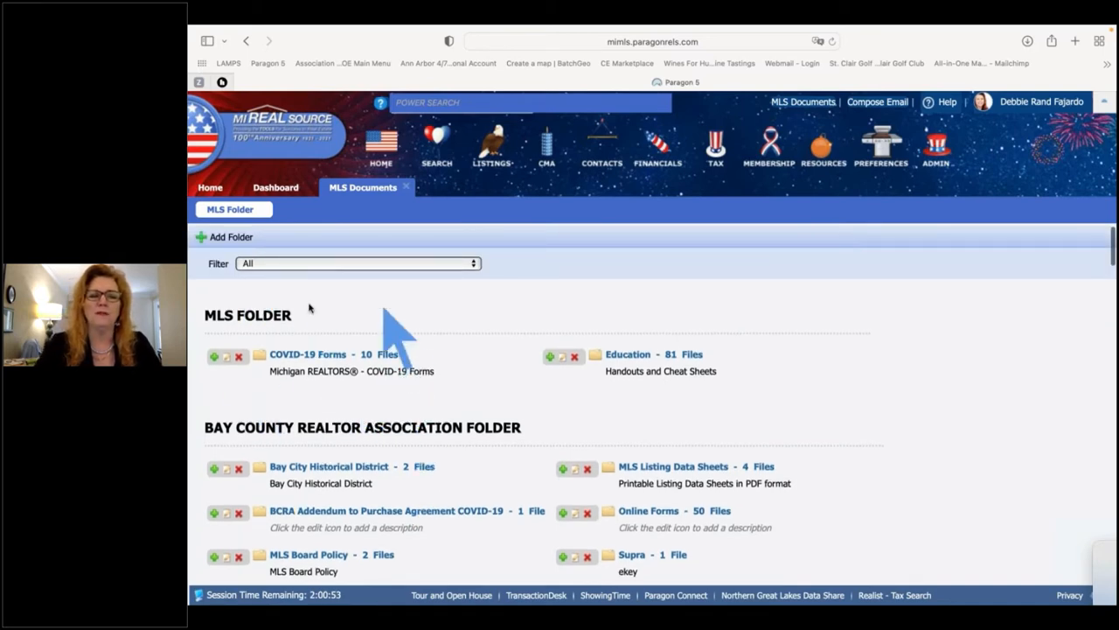
left_click(470, 262)
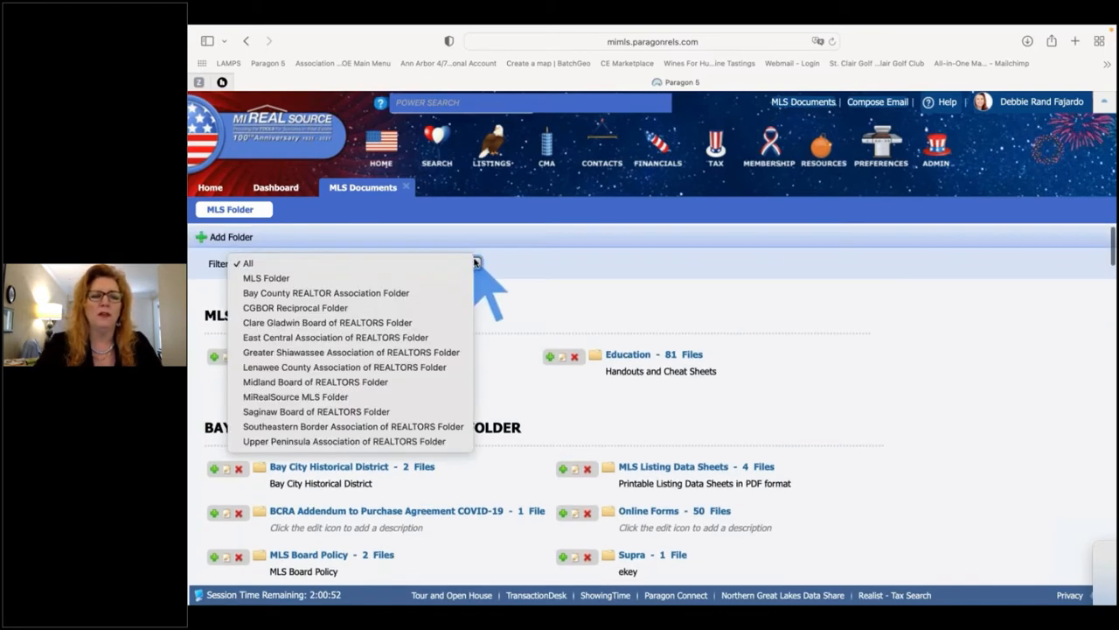
left_click(341, 396)
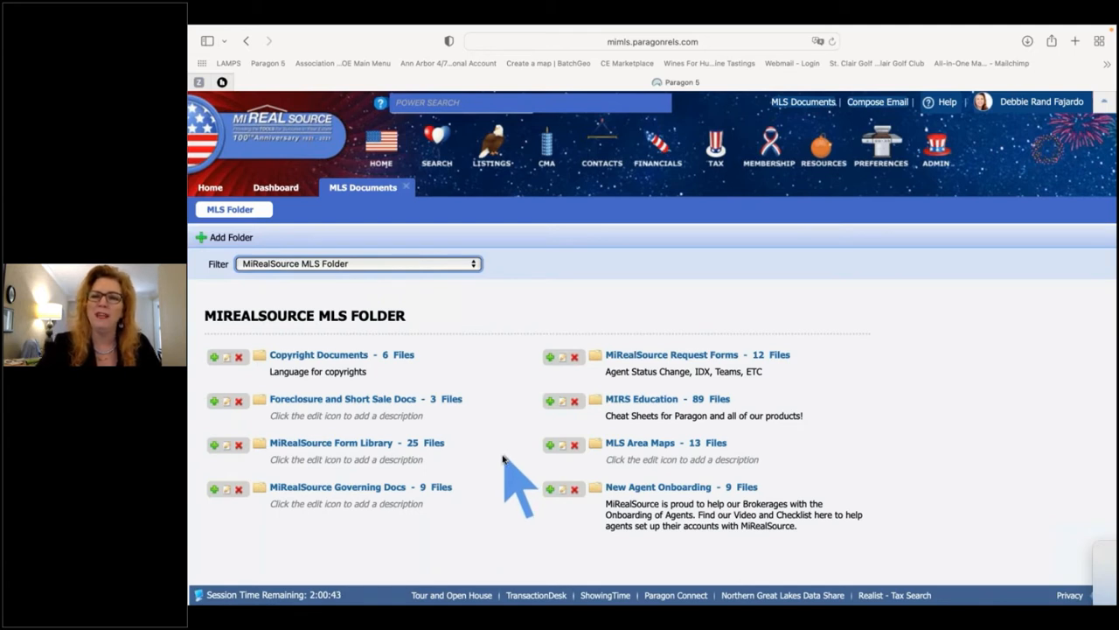
Open the MIRS Education folder and search its files for 'lead'
left_click(643, 401)
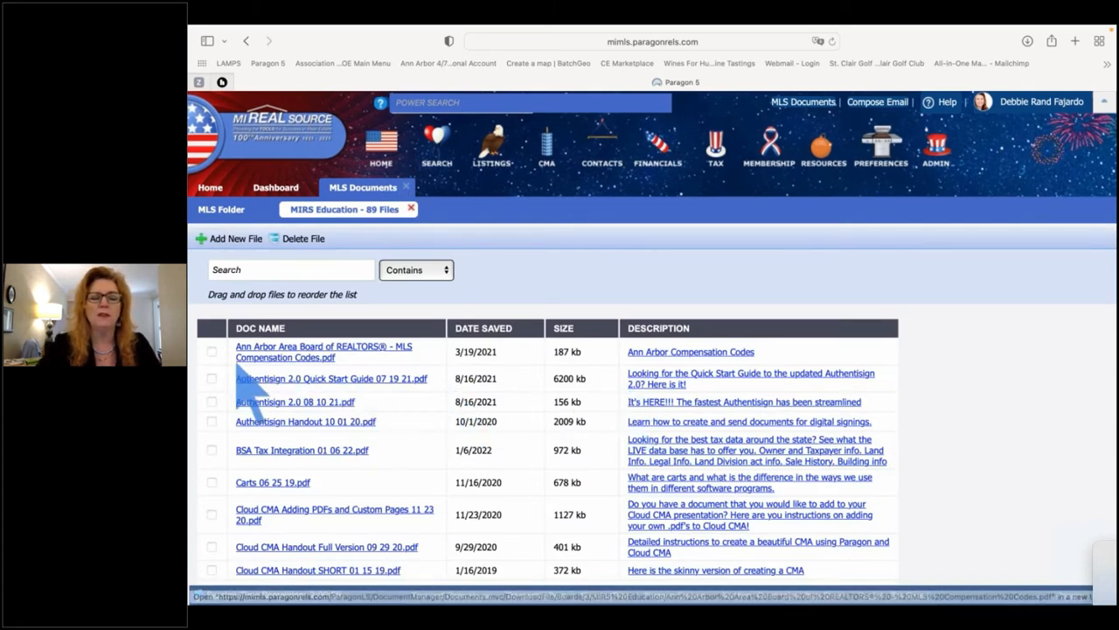
left_click(278, 271)
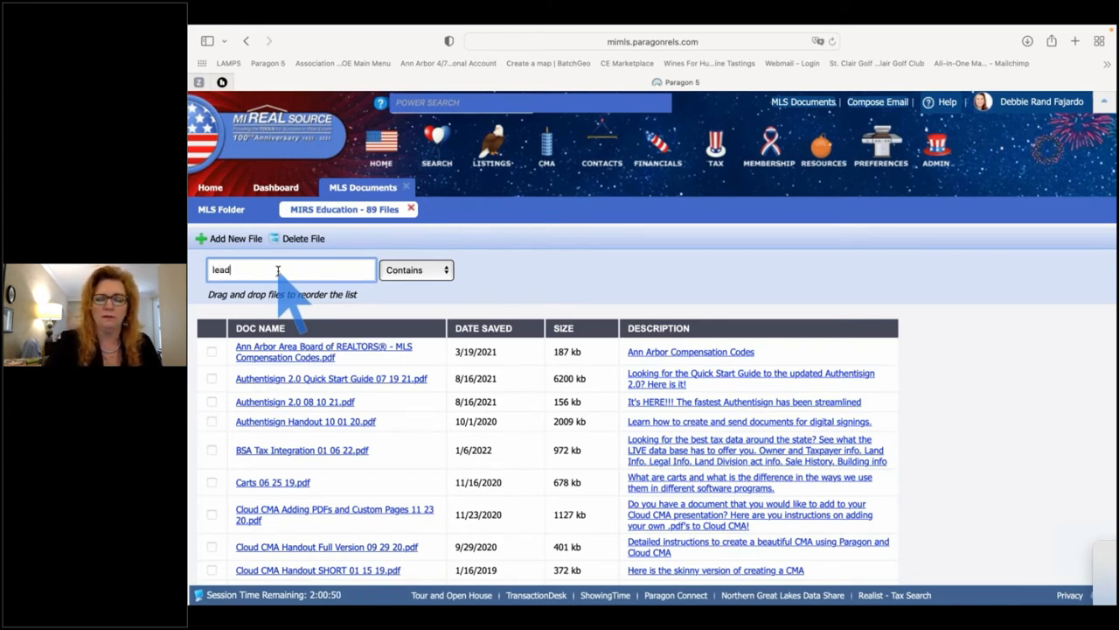
key("Return")
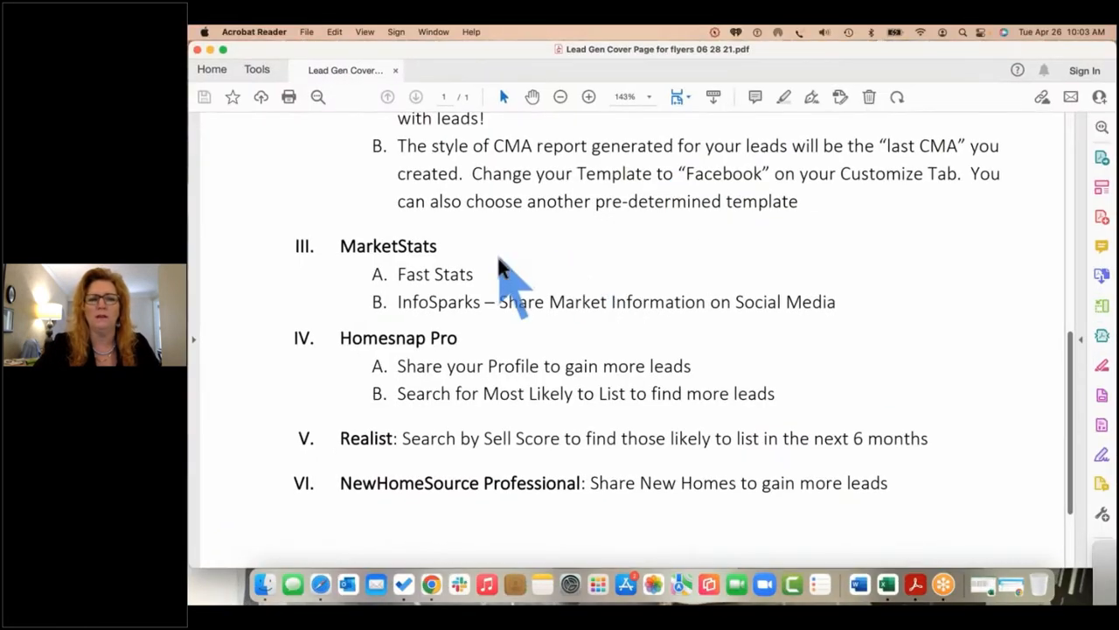
Review the Lead Gen Cover Page outline, then close the PDF in Acrobat Reader
scroll(507, 275, "down", 5)
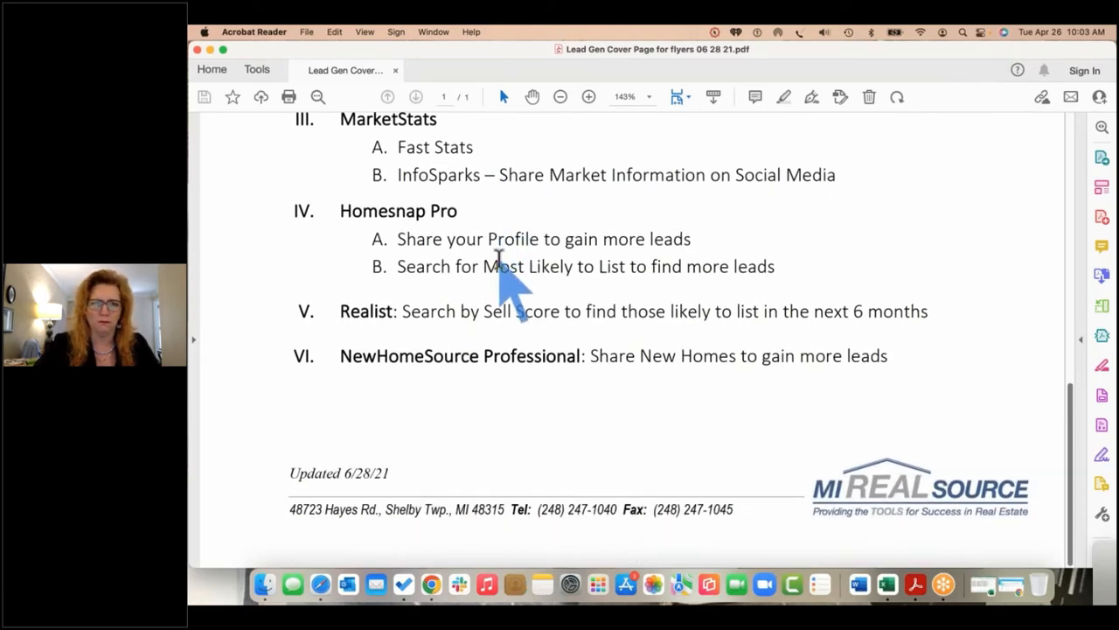
scroll(501, 263, "up", 6)
scroll(502, 264, "up", 5)
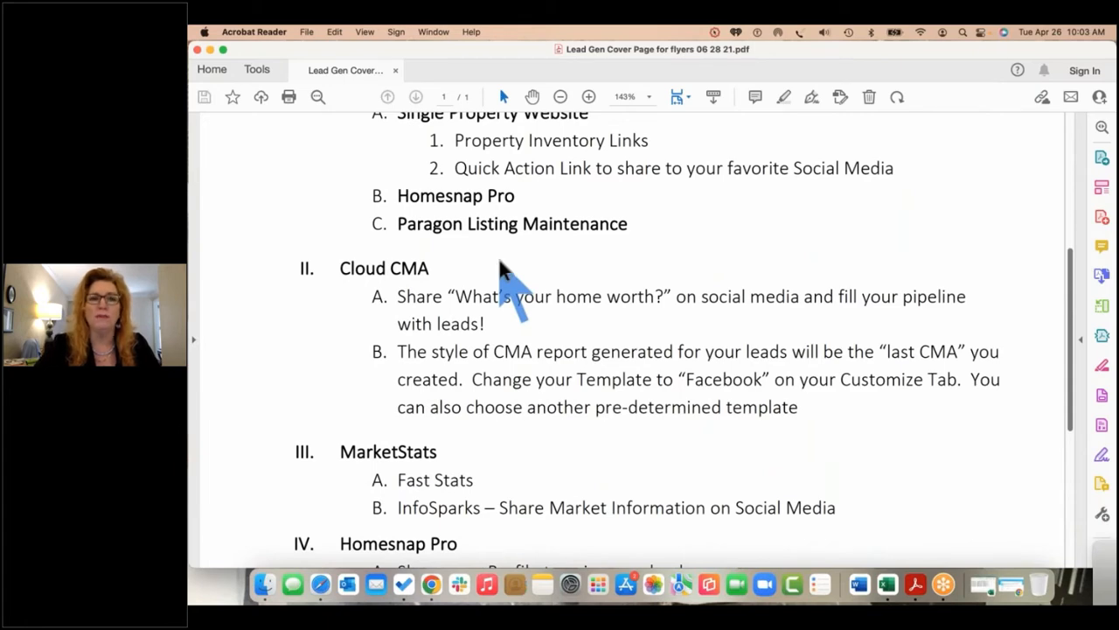
scroll(488, 260, "down", 10)
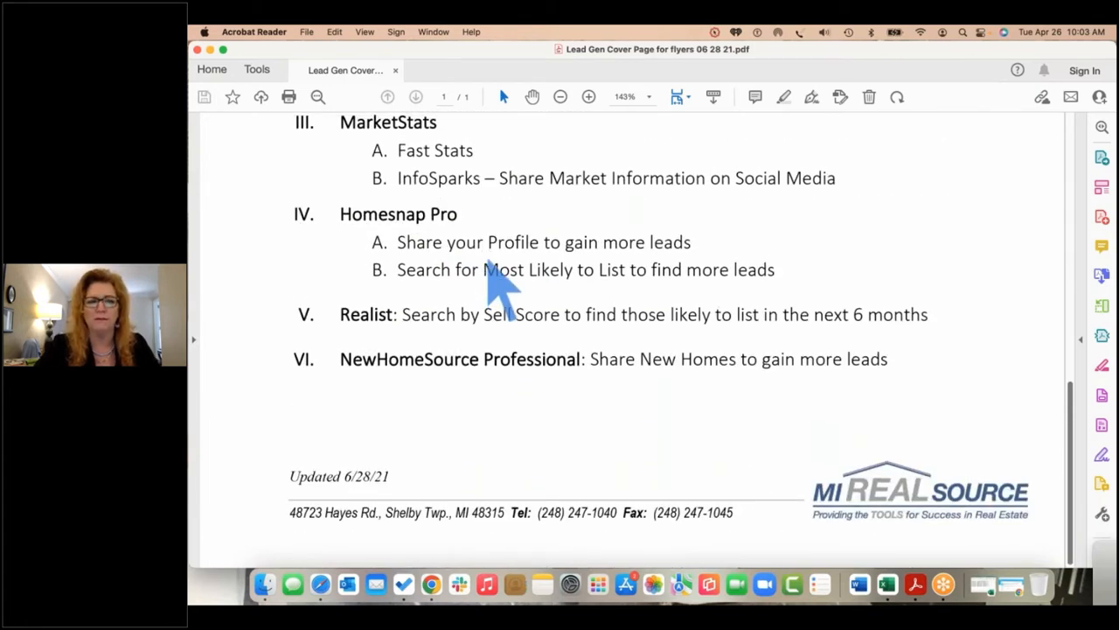
scroll(488, 264, "up", 15)
scroll(492, 267, "up", 3)
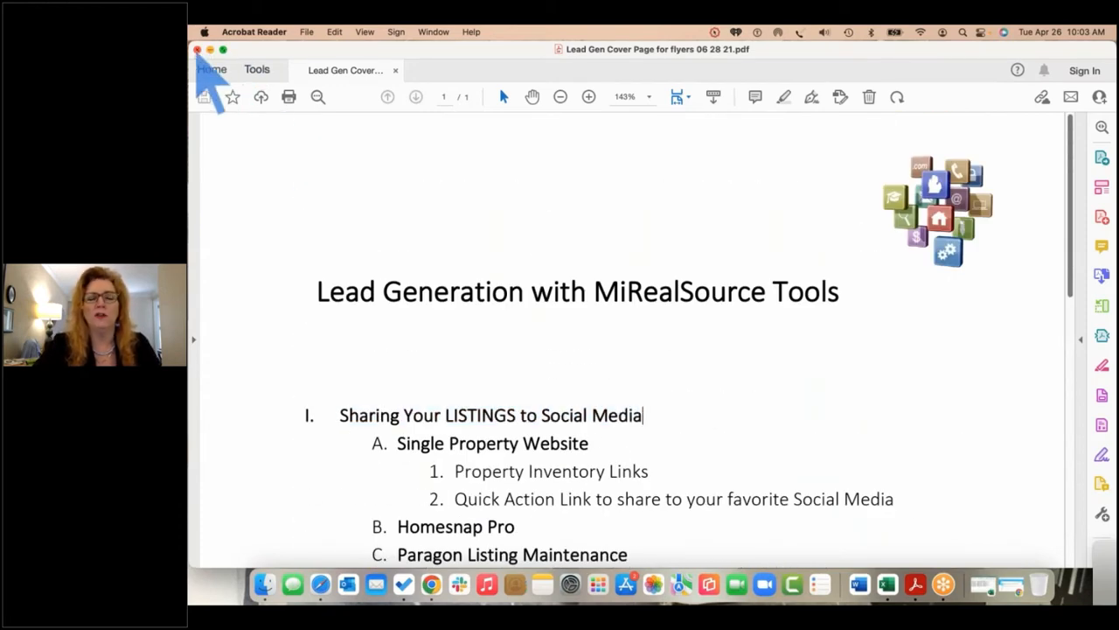
left_click(196, 49)
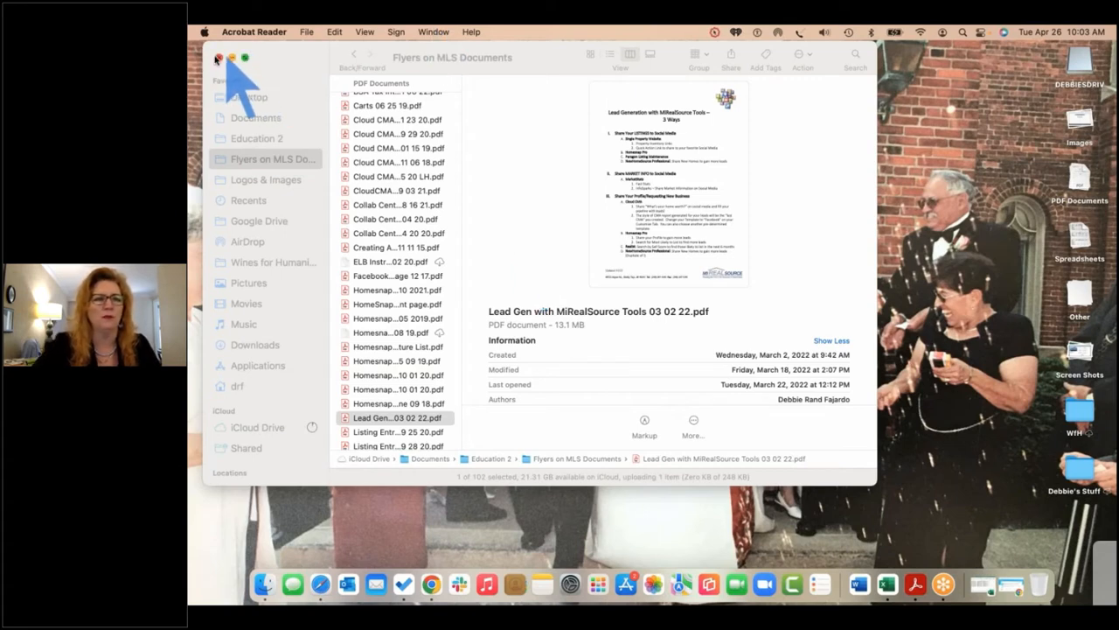
Close the Flyers on MLS Documents Finder window and switch to the Safari space
left_click(220, 58)
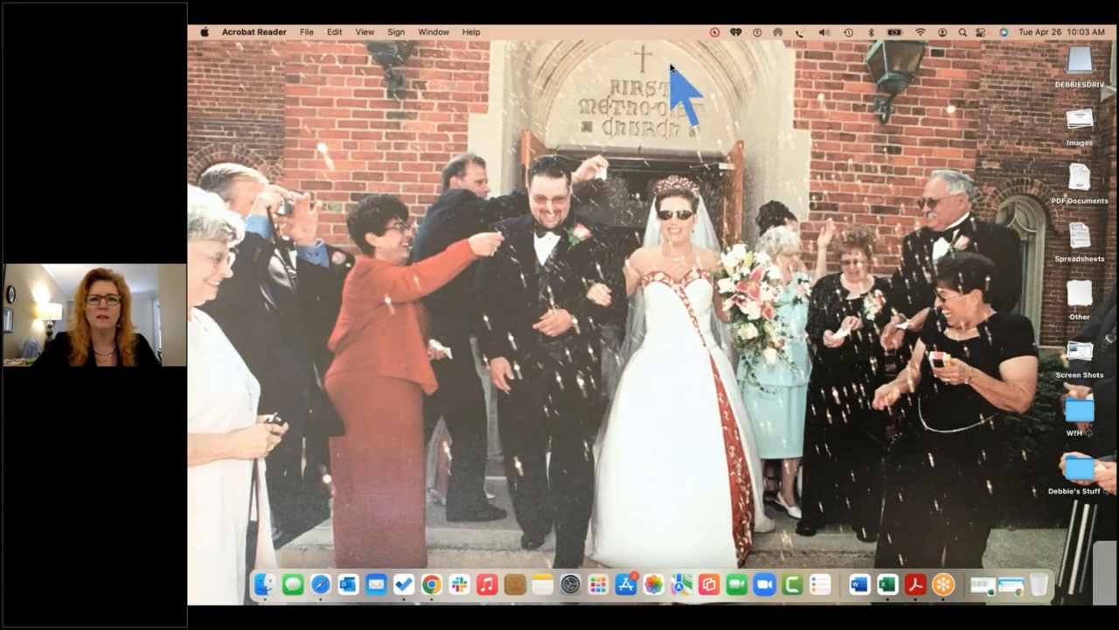
key("ctrl+Up")
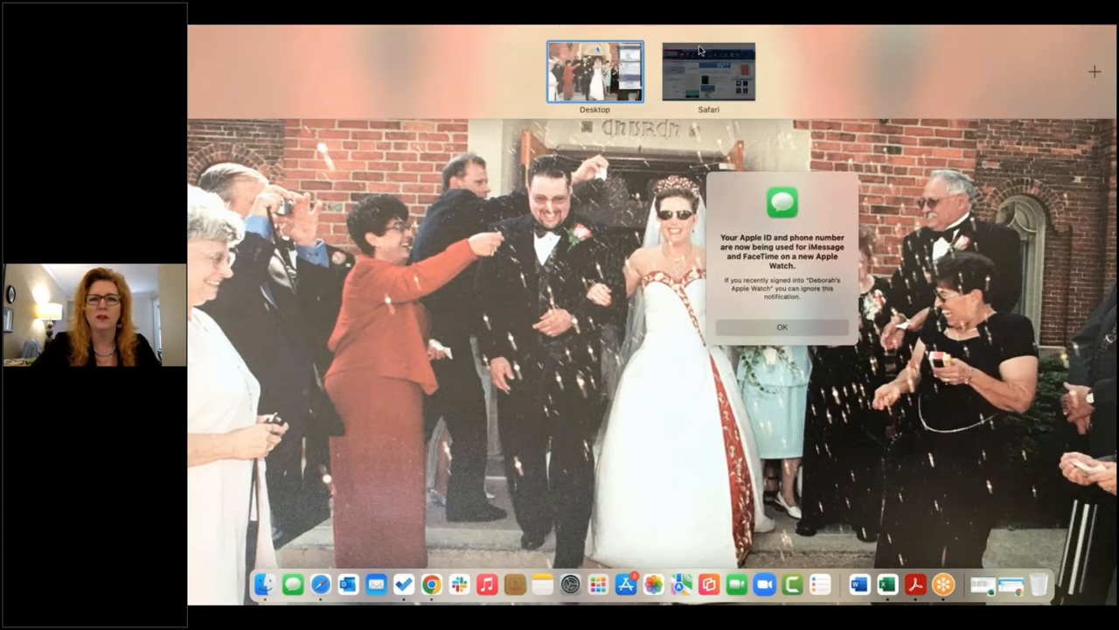
left_click(700, 47)
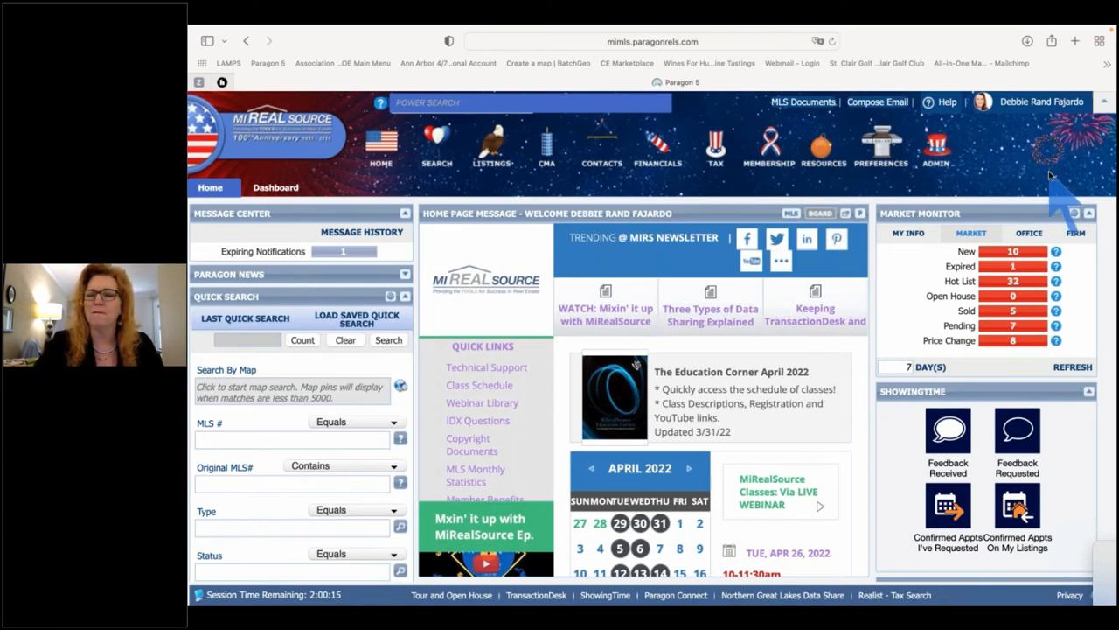
left_click(908, 369)
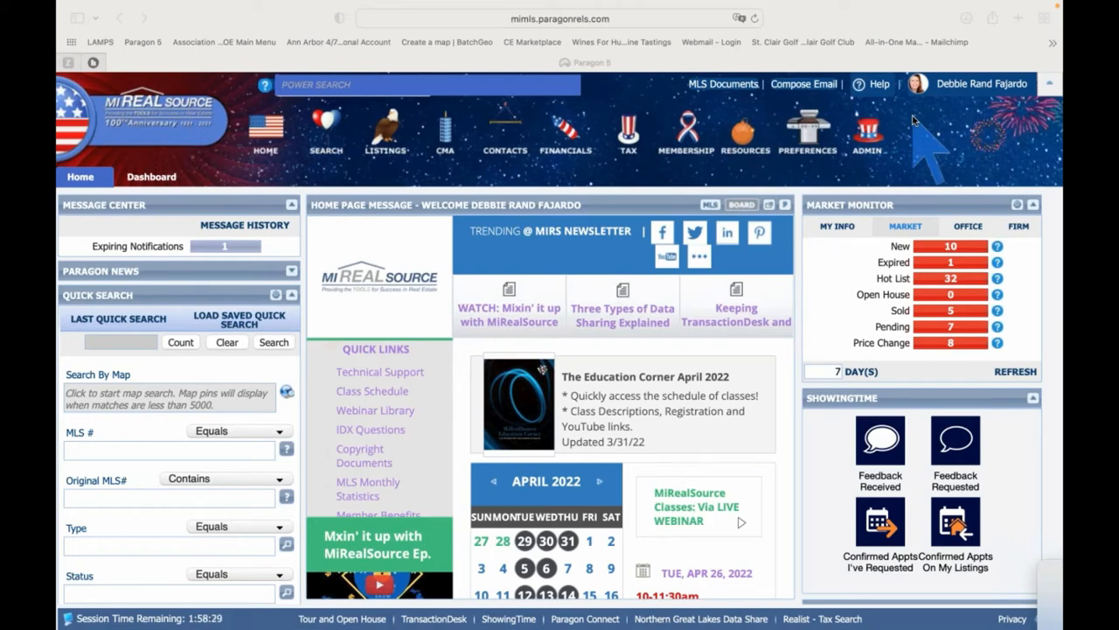
left_click(746, 140)
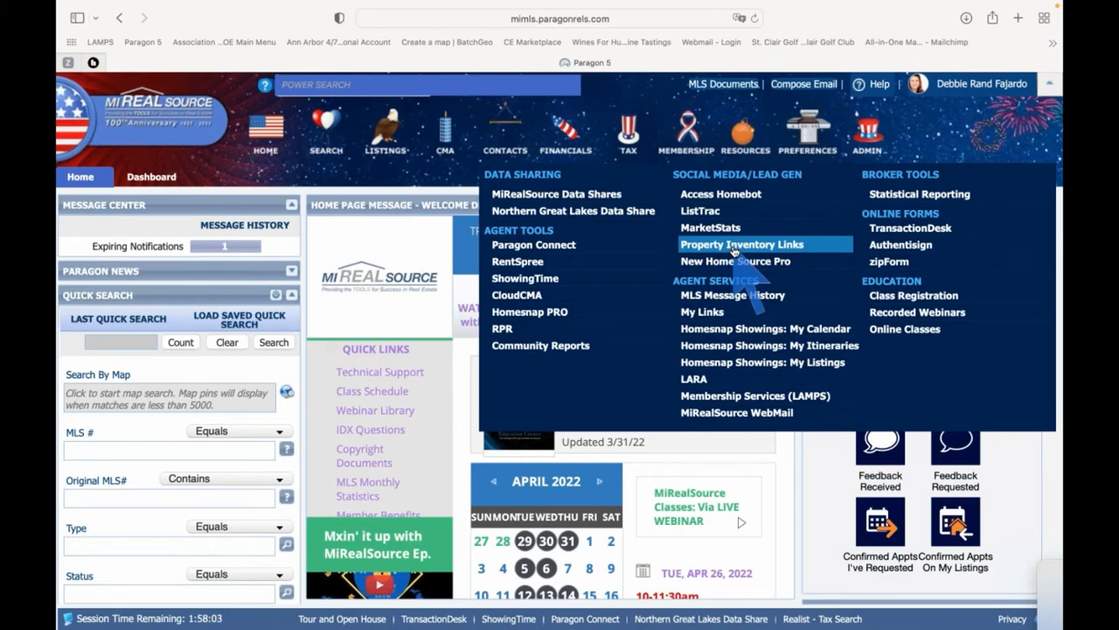
left_click(732, 248)
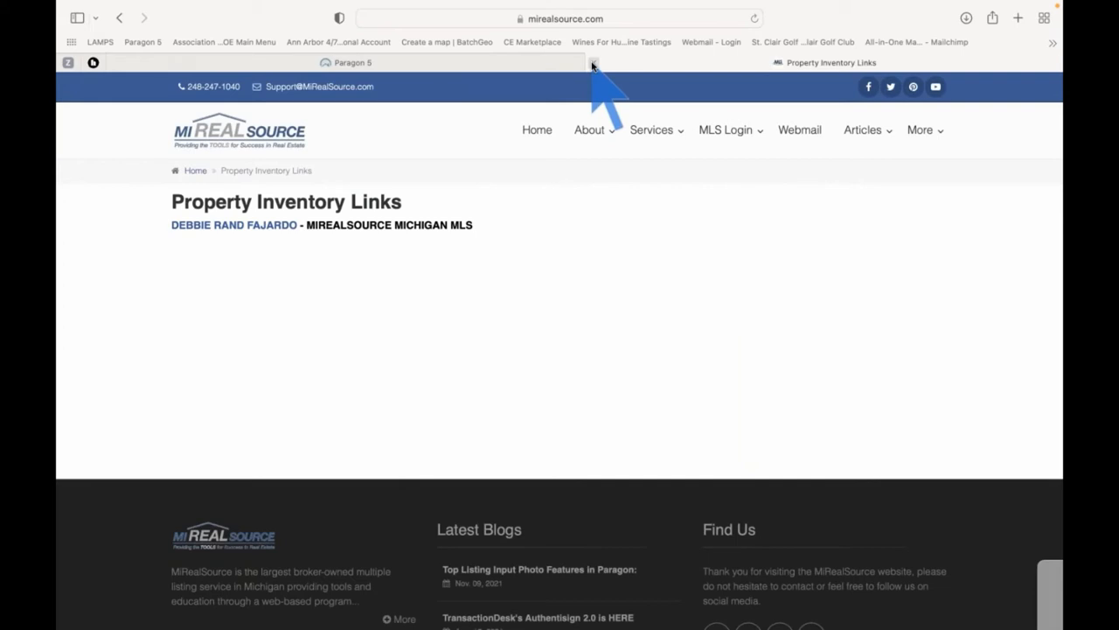
left_click(592, 65)
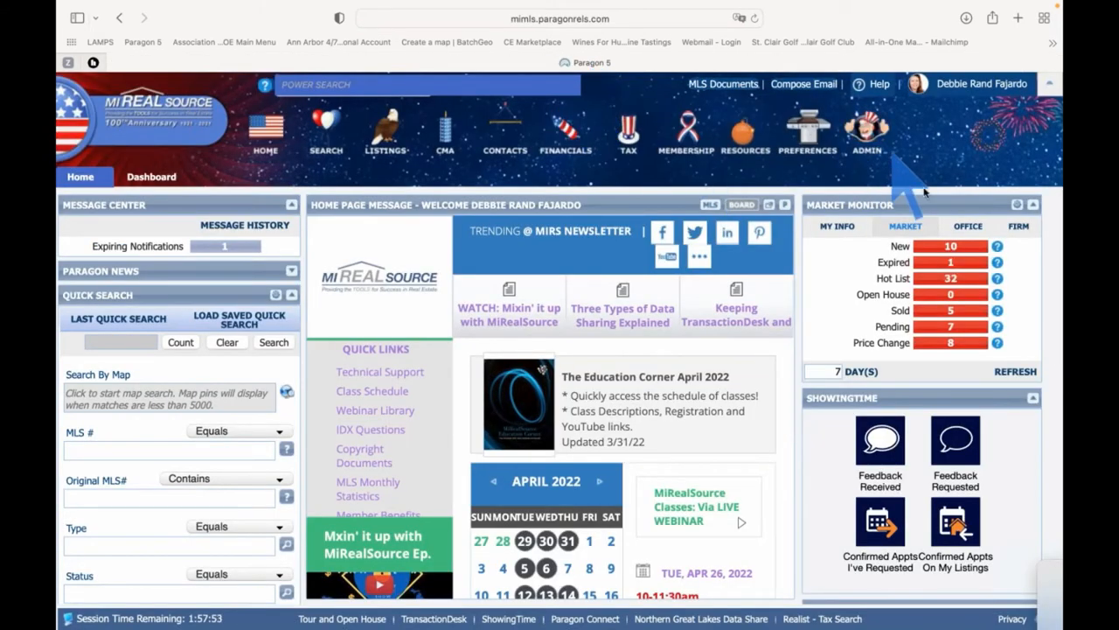
List the Market Monitor's 10 new listings, $139,000 to $519,900, as a results spreadsheet
left_click(951, 248)
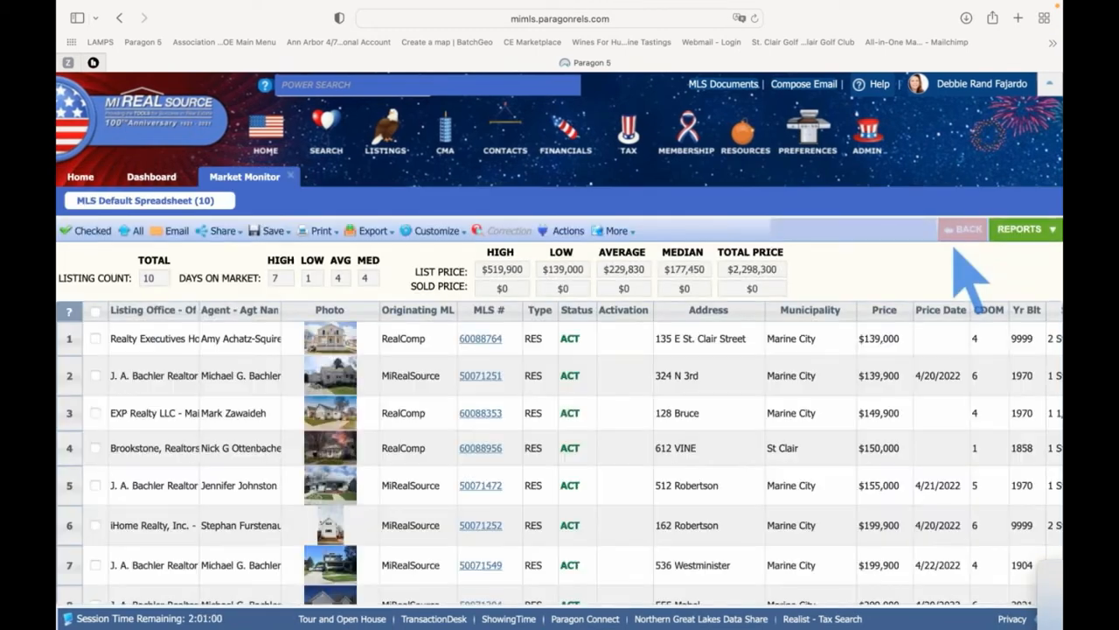
scroll(423, 433, "down", 3)
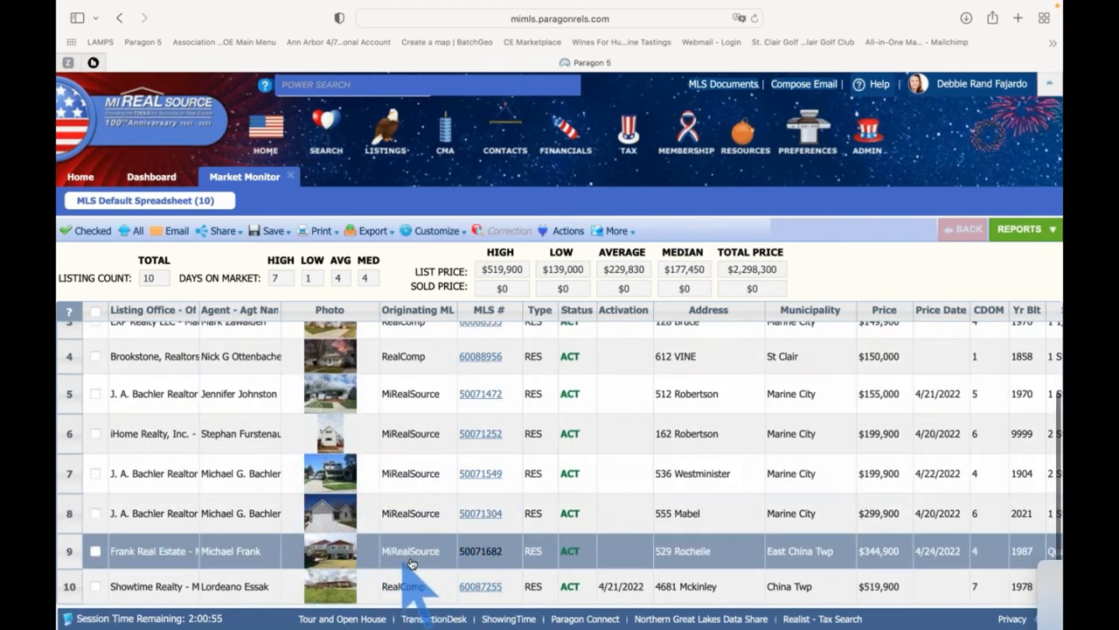
left_click(487, 553)
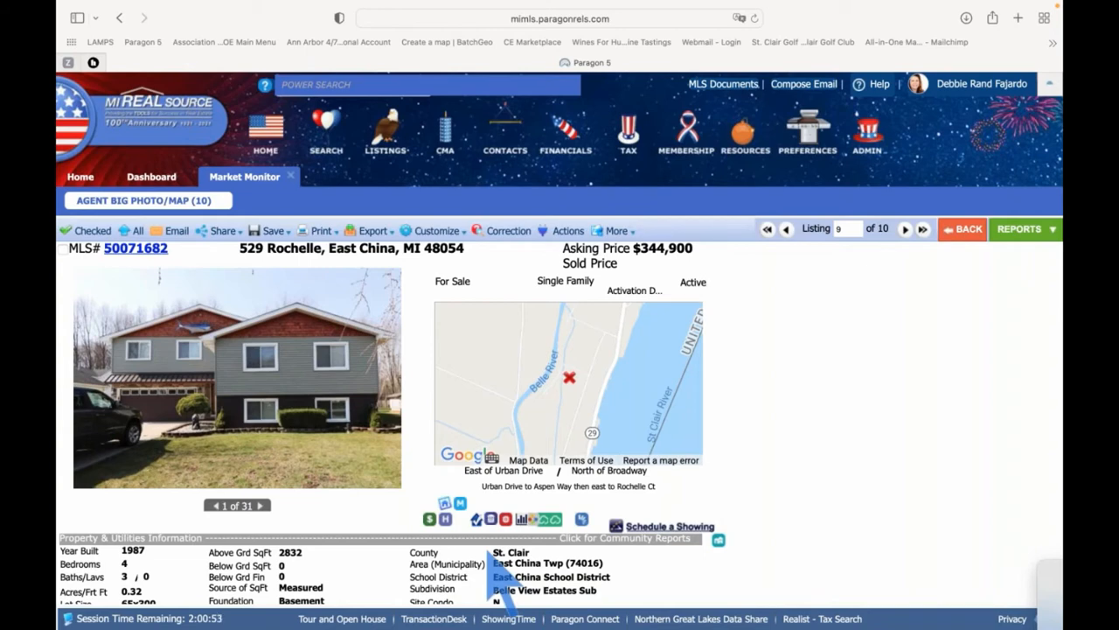
scroll(737, 515, "down", 10)
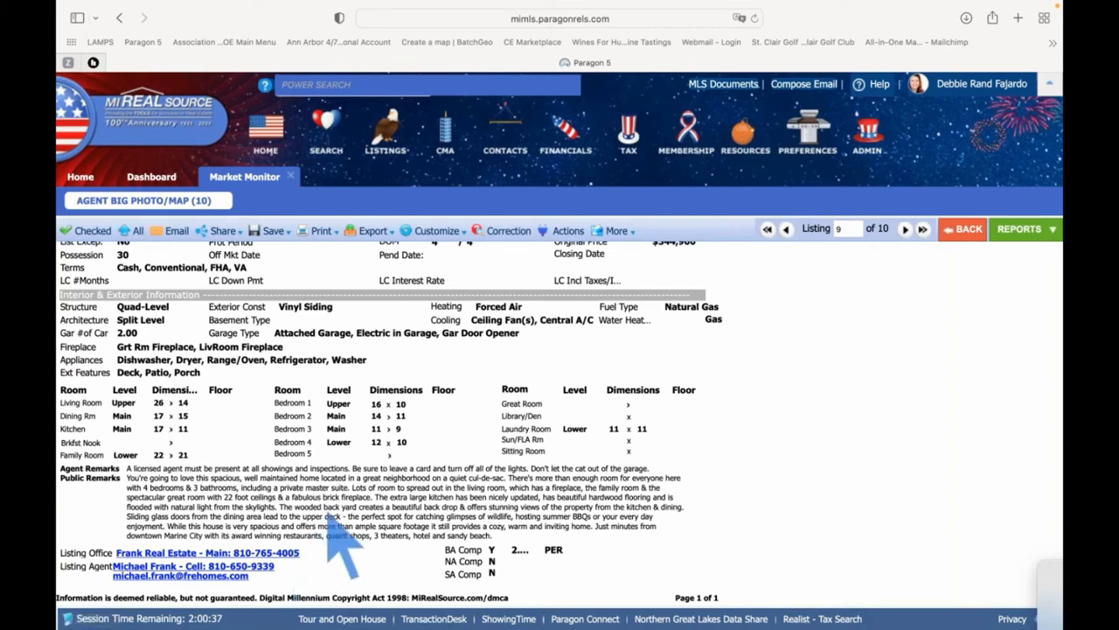
scroll(328, 500, "up", 5)
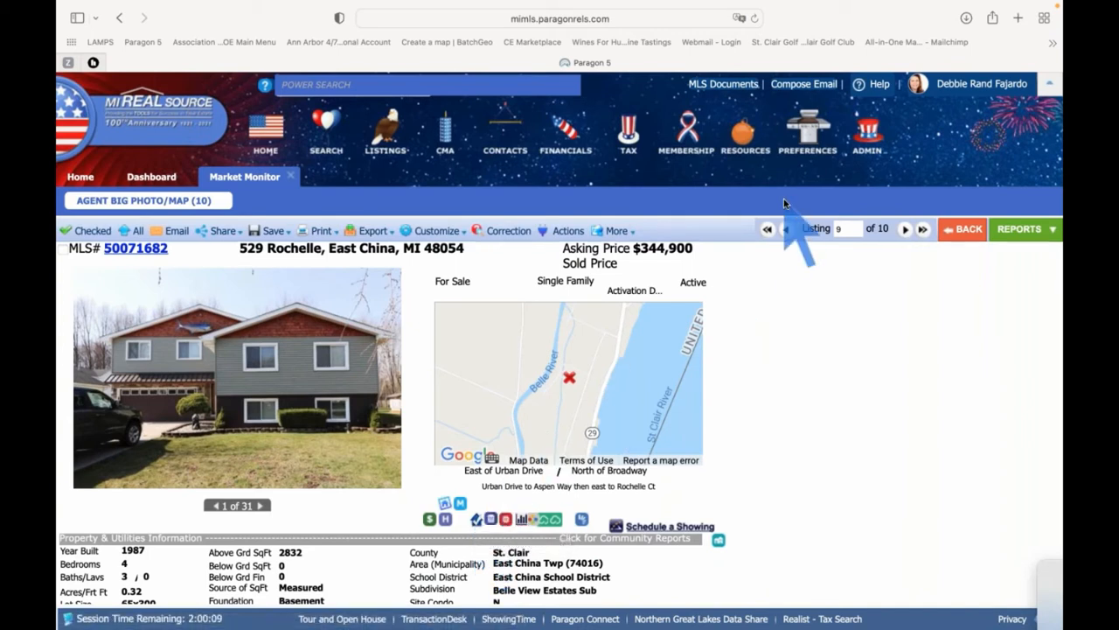
left_click(749, 136)
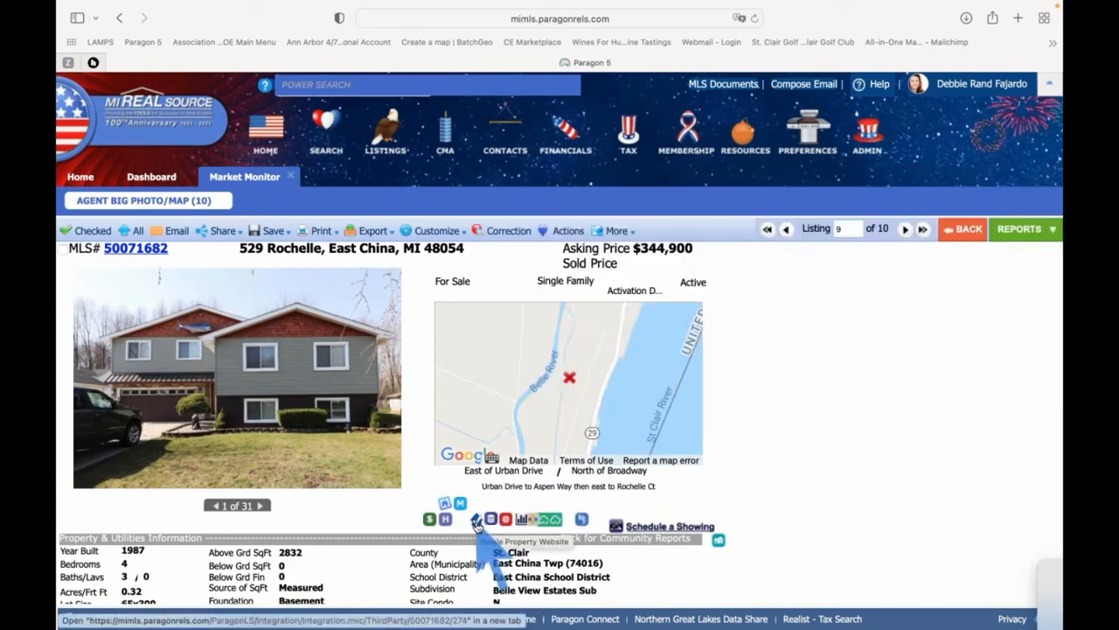
left_click(477, 523)
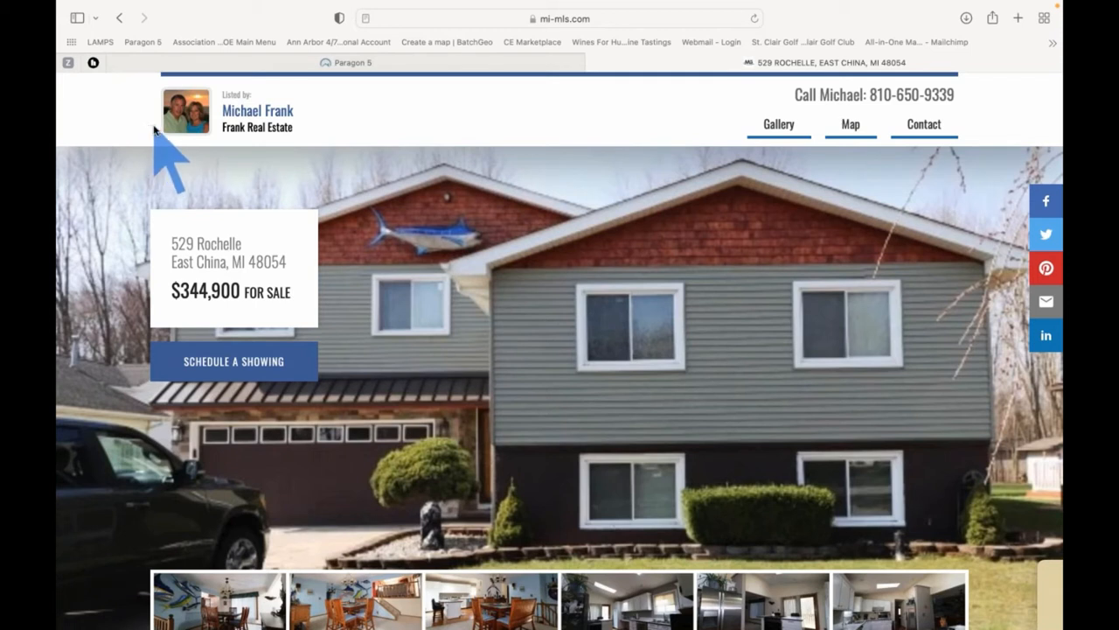
scroll(365, 230, "down", 1)
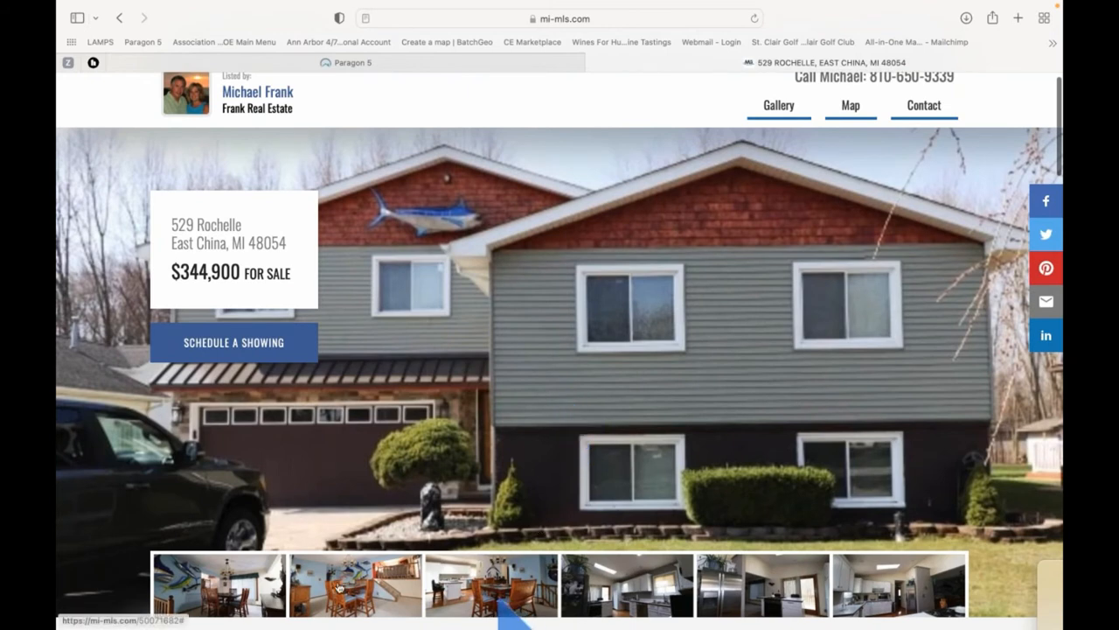
left_click(643, 582)
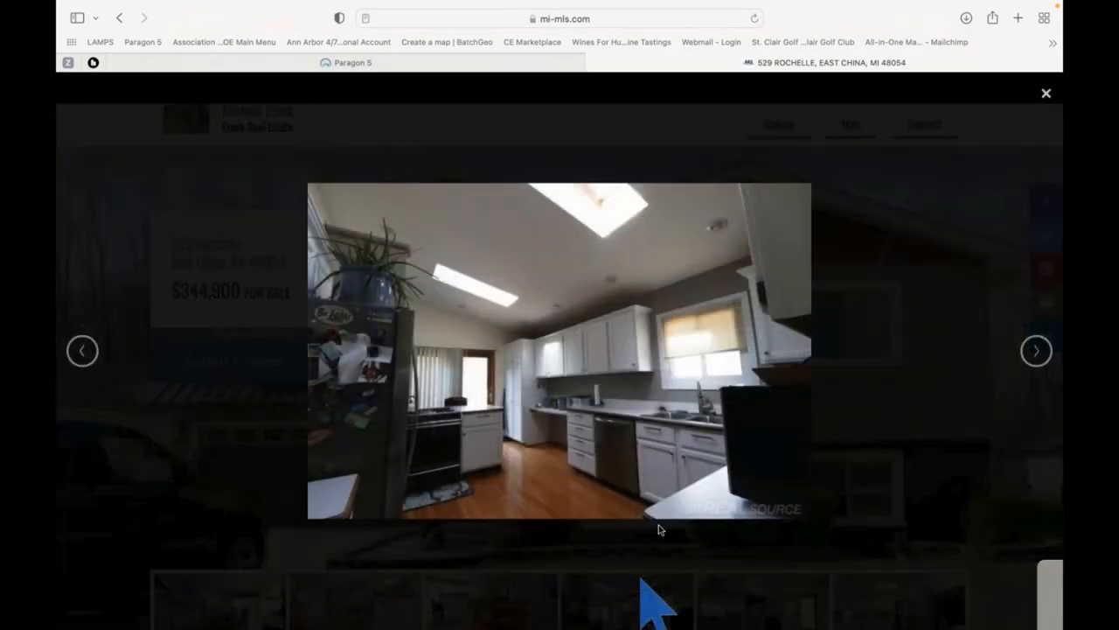
left_click(1036, 352)
left_click(1036, 351)
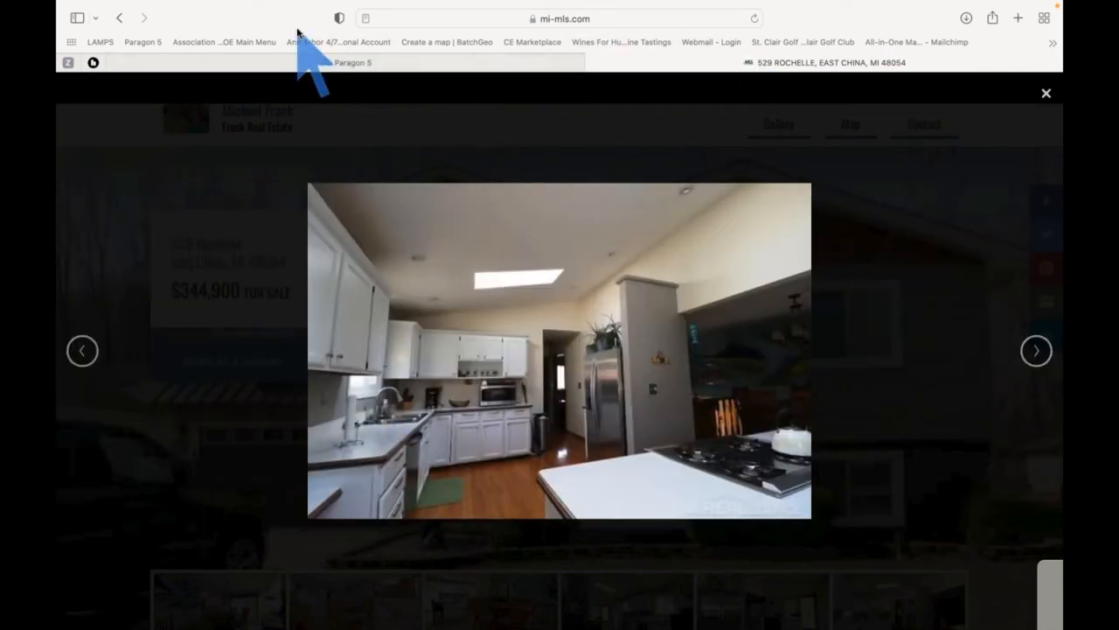
left_click(120, 21)
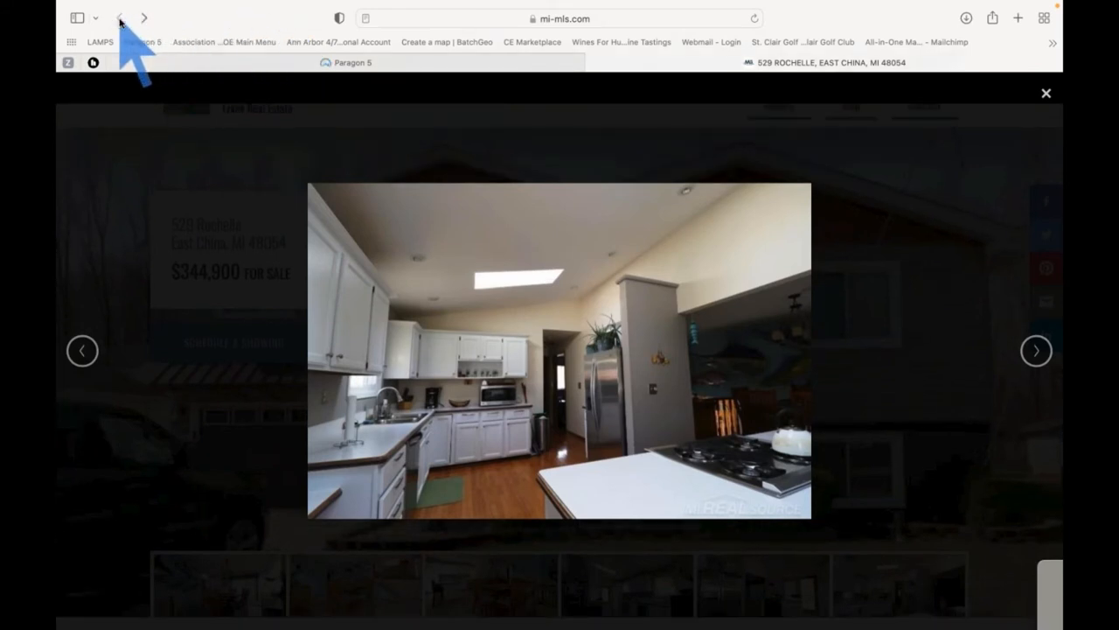
key("Escape")
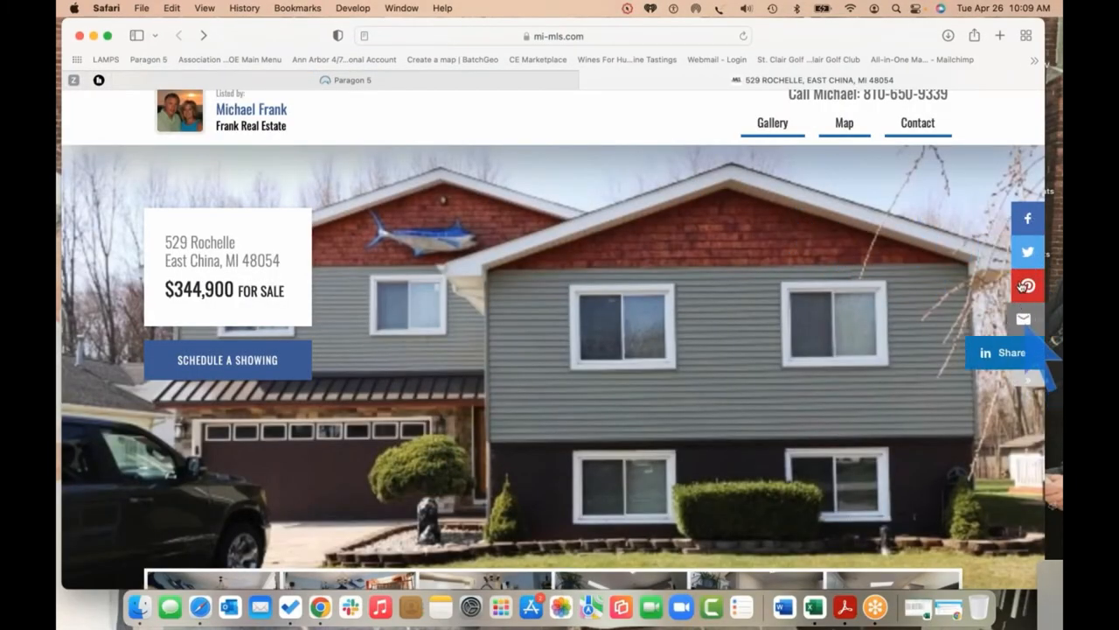
left_click(1009, 221)
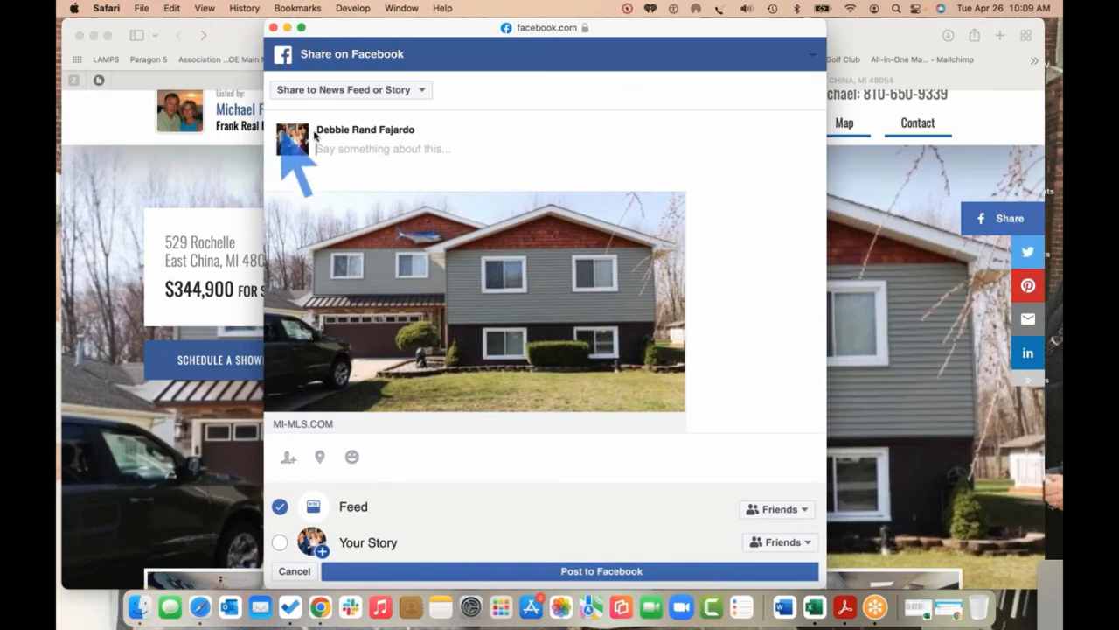
left_click(422, 92)
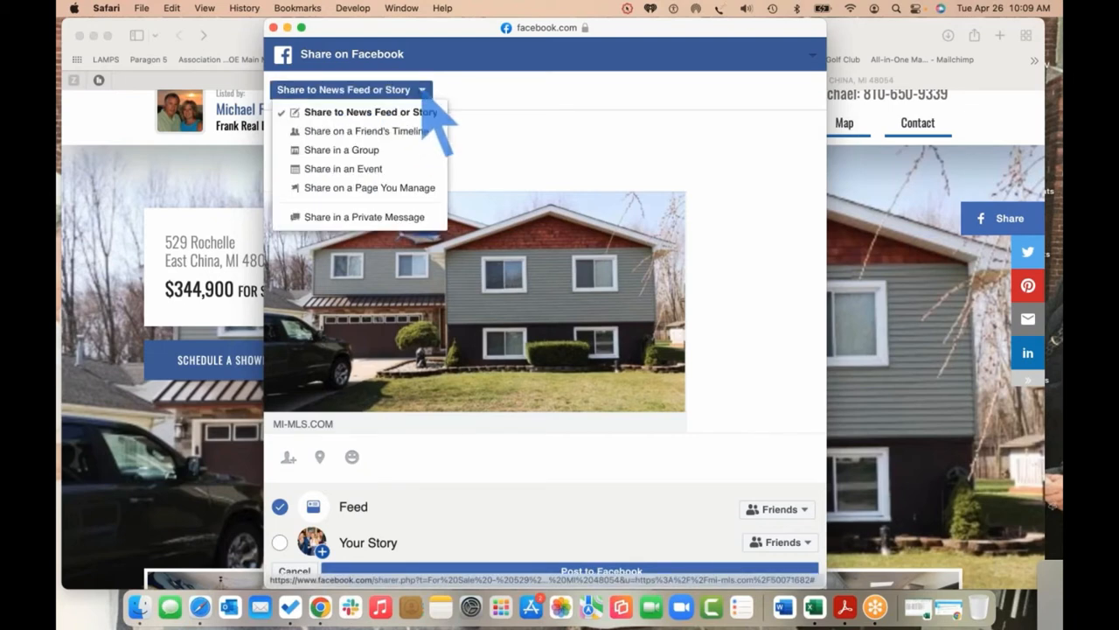
left_click(400, 194)
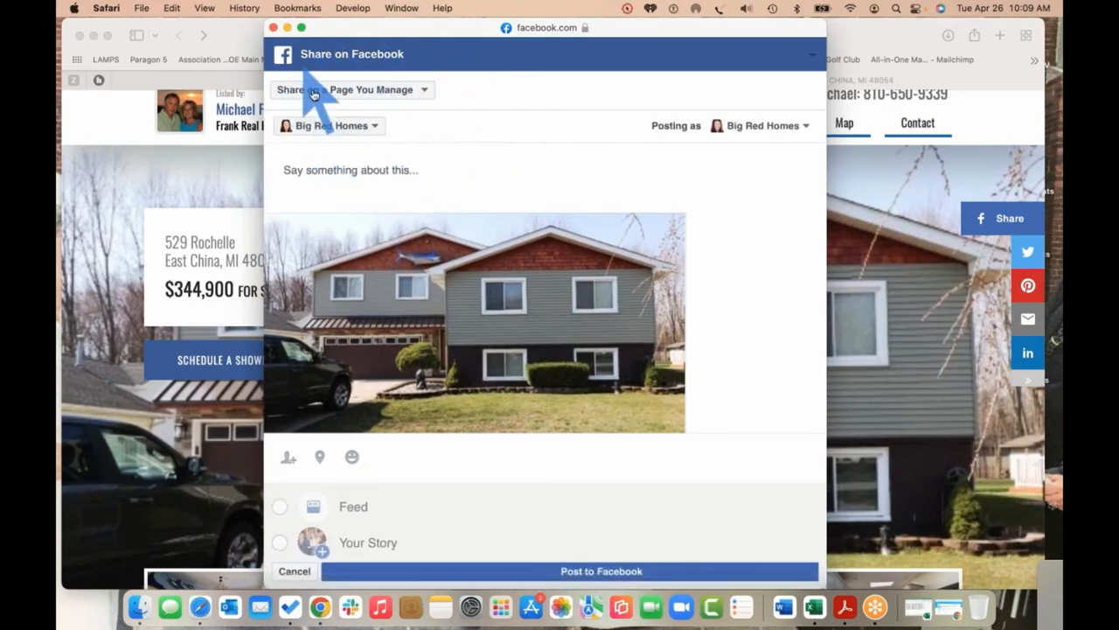
Caption the post 'Great Home! Click below to see how great this home could be for you!'
left_click(371, 171)
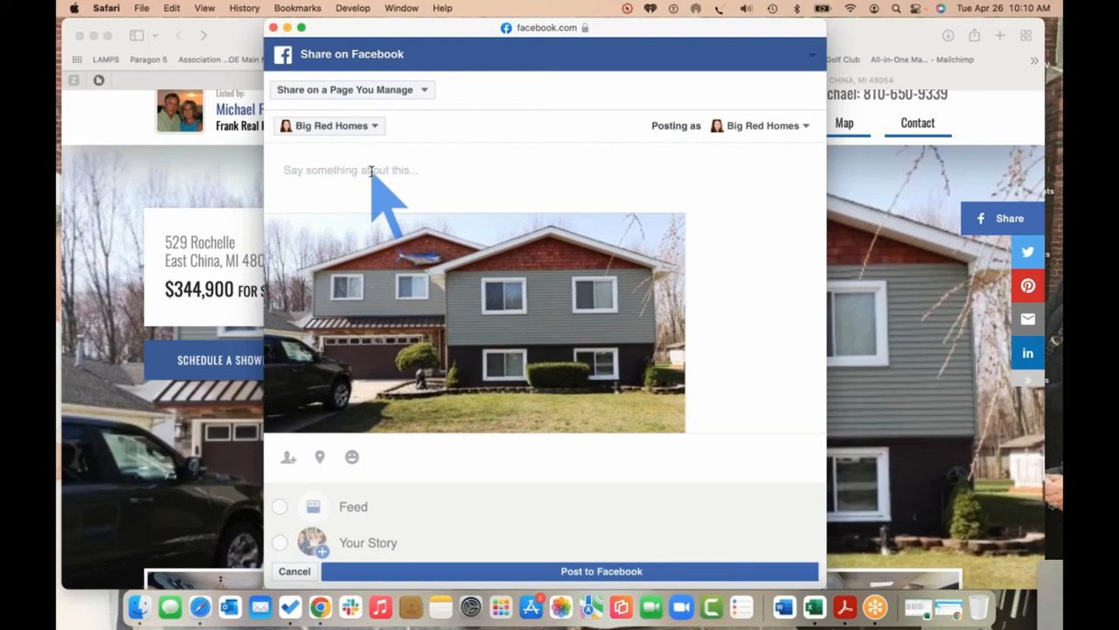
type("Great")
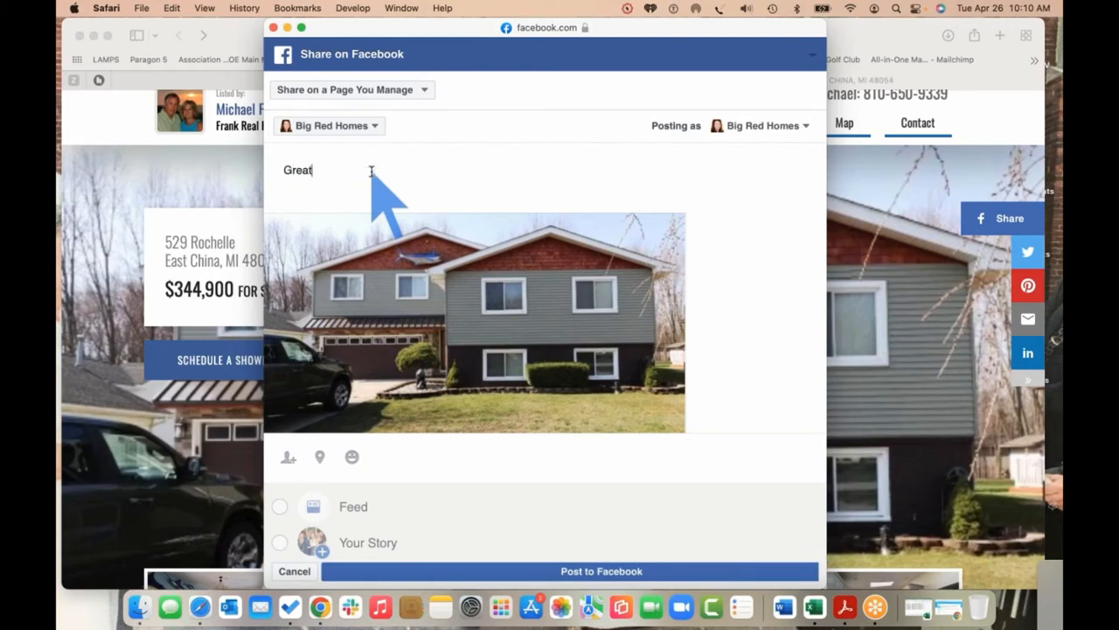
type(" Home! Click below")
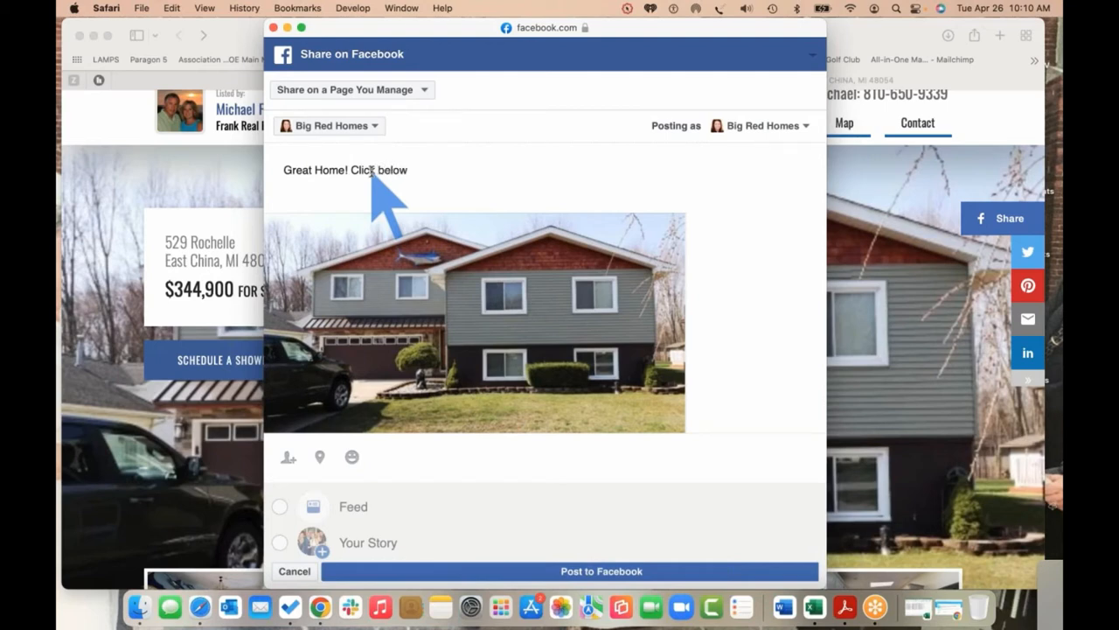
type(" to see how great this home oul")
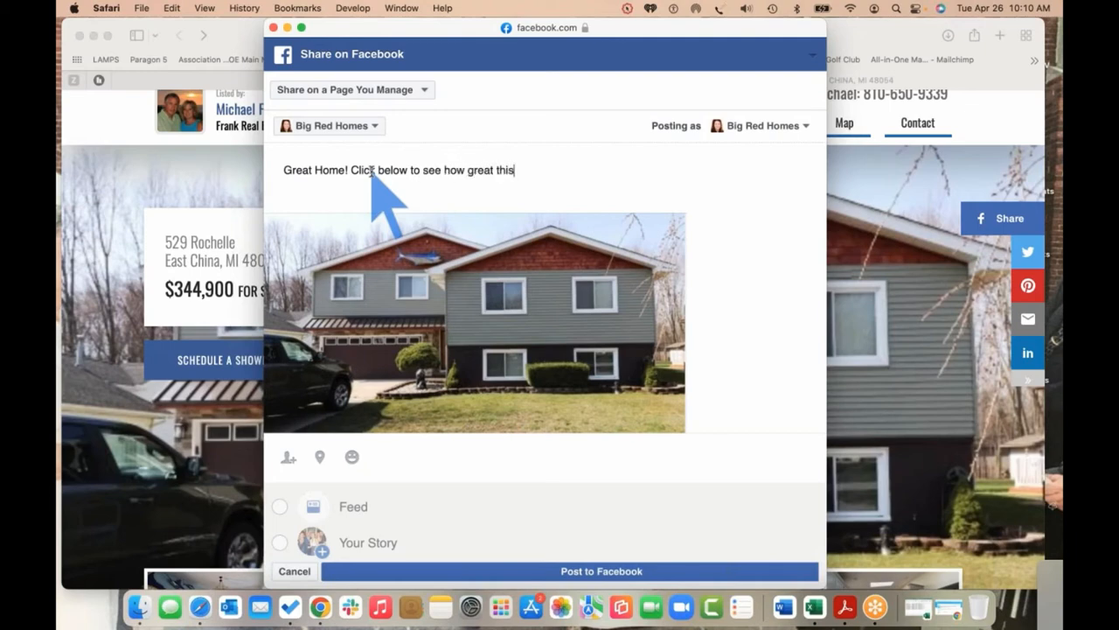
key("BackSpace")
key("BackSpace")
key("BackSpace")
type("could be for you!")
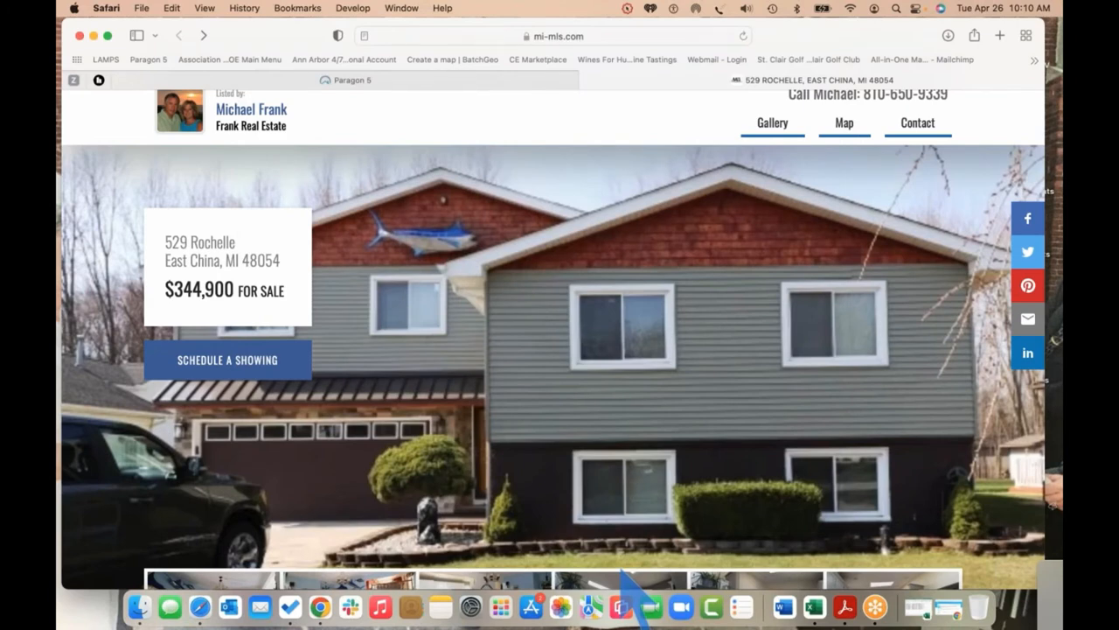
left_click(1001, 36)
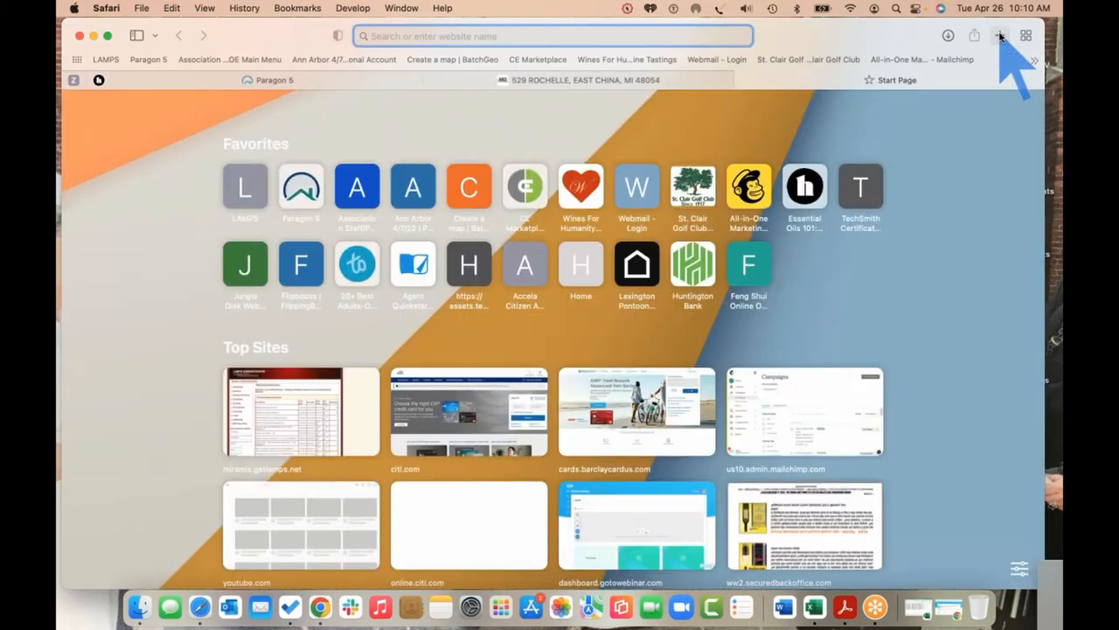
type("facebook.com")
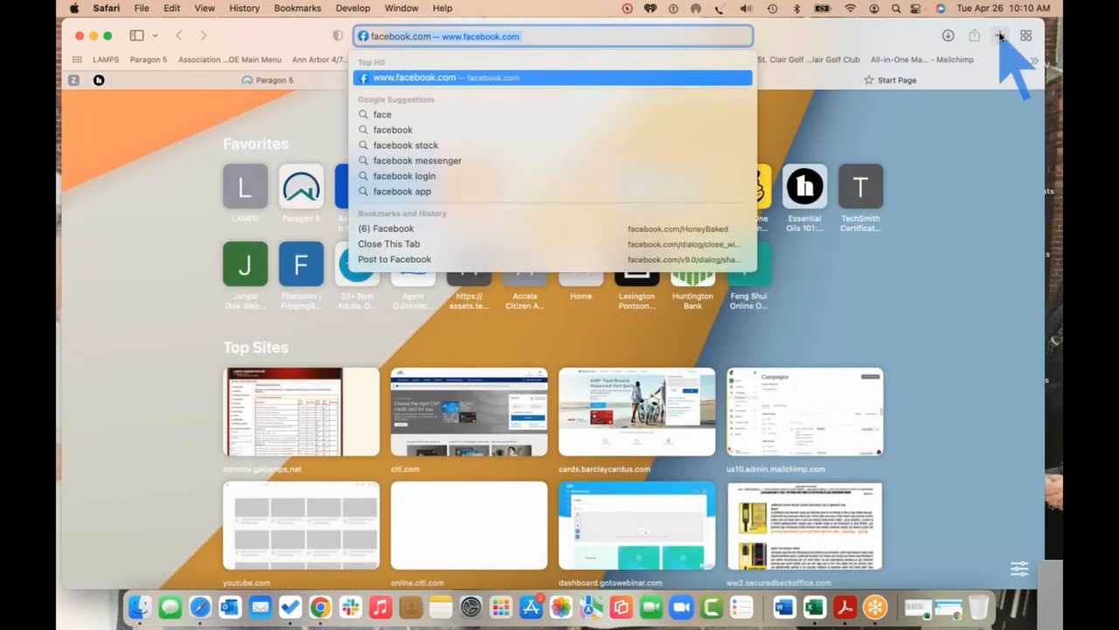
key("Return")
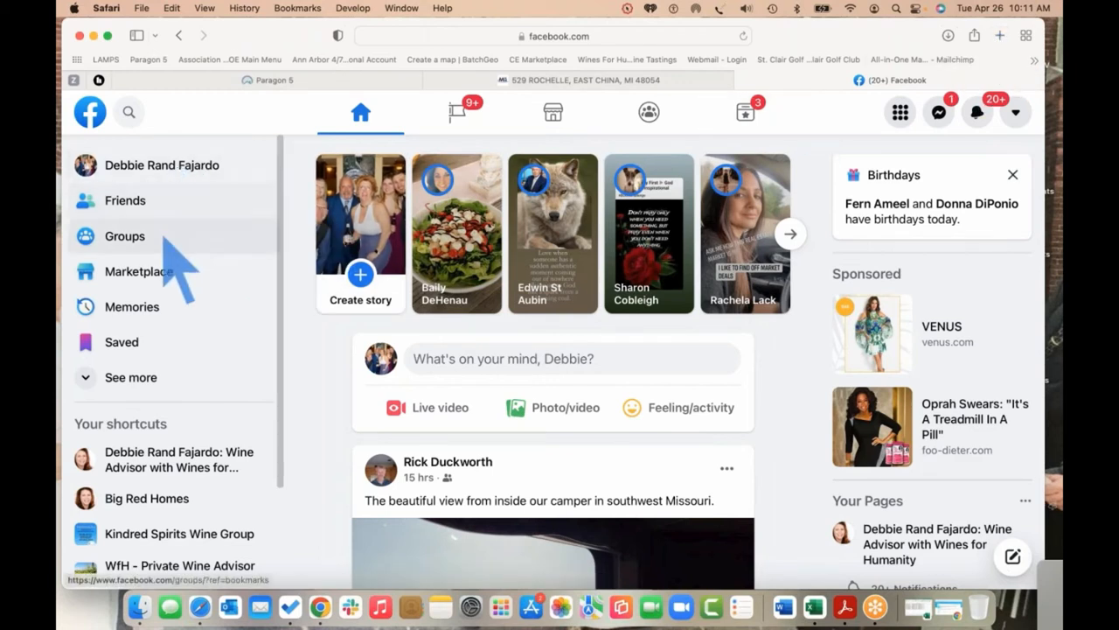
left_click(154, 509)
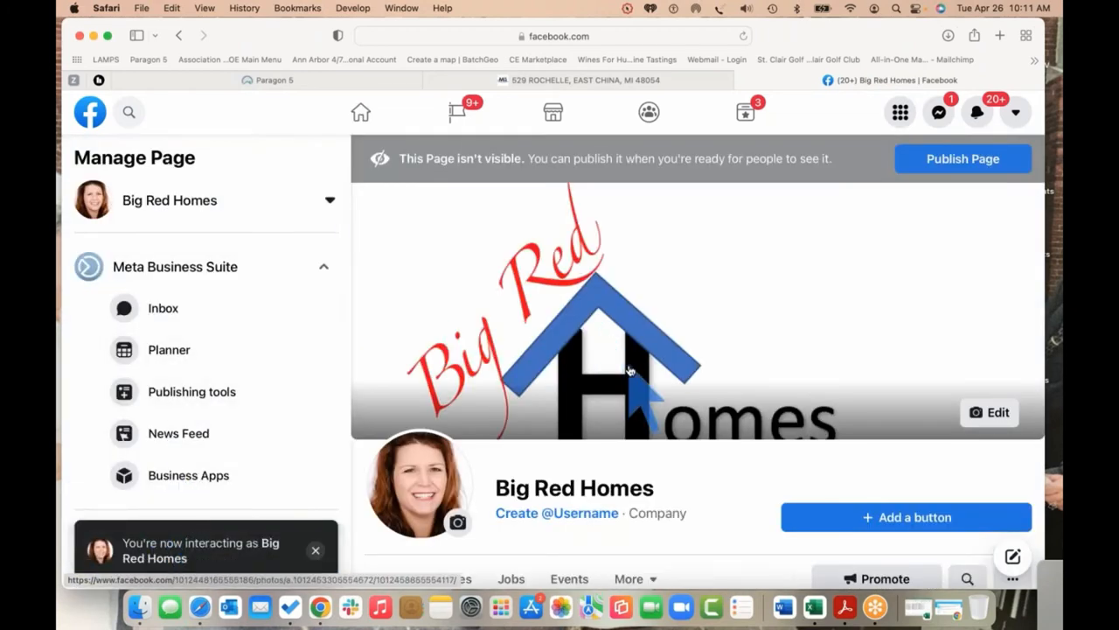
scroll(628, 371, "down", 6)
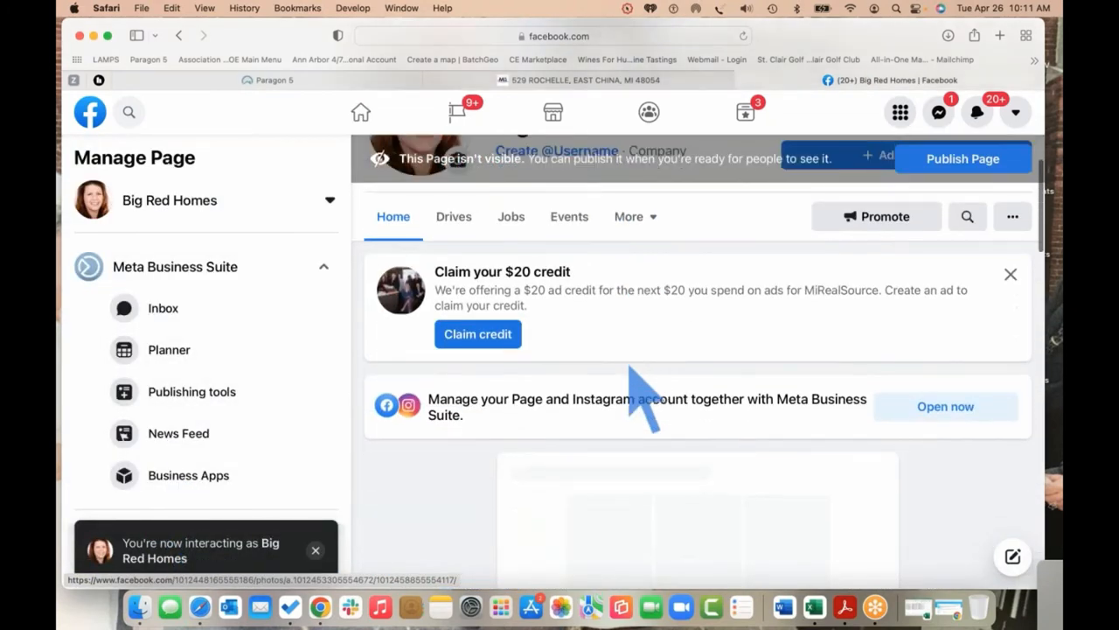
scroll(632, 371, "down", 4)
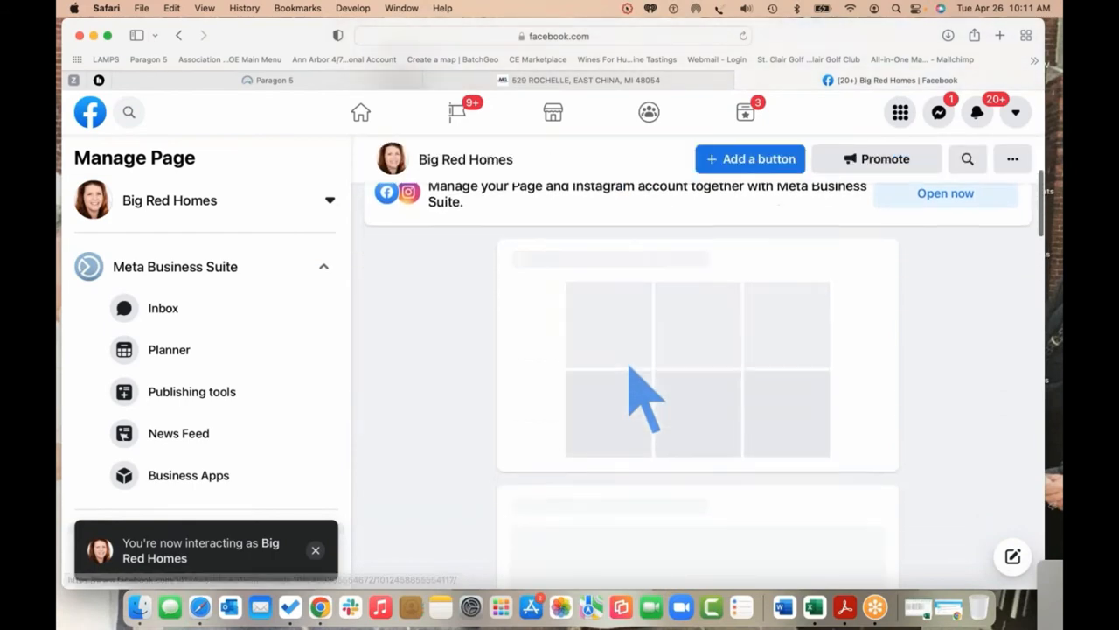
scroll(634, 385, "down", 5)
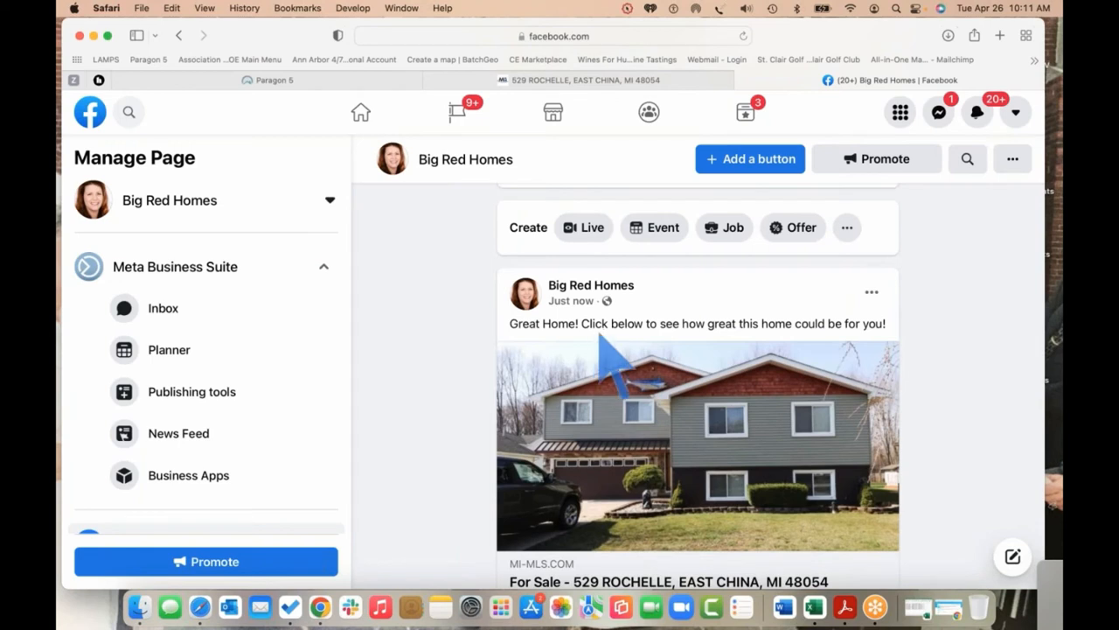
scroll(925, 373, "down", 2)
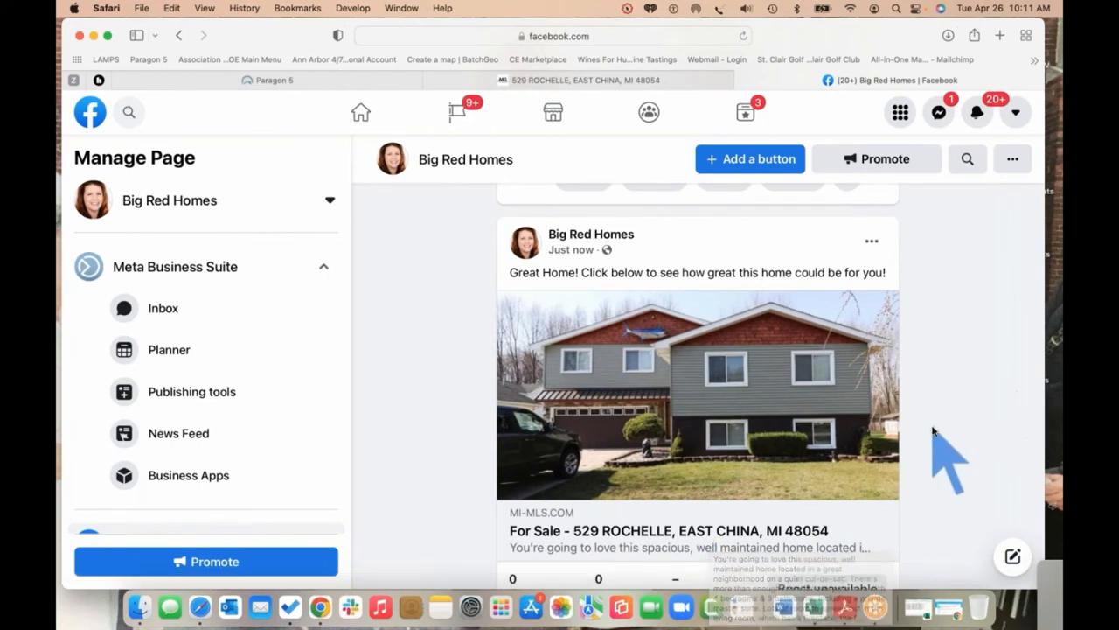
scroll(739, 266, "down", 2)
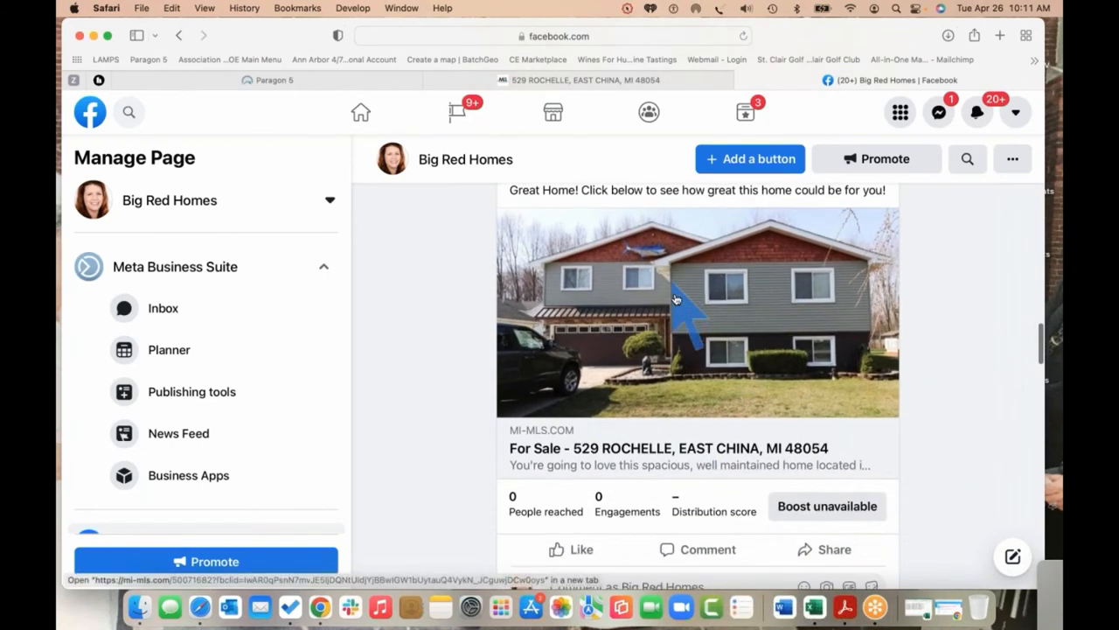
left_click(674, 301)
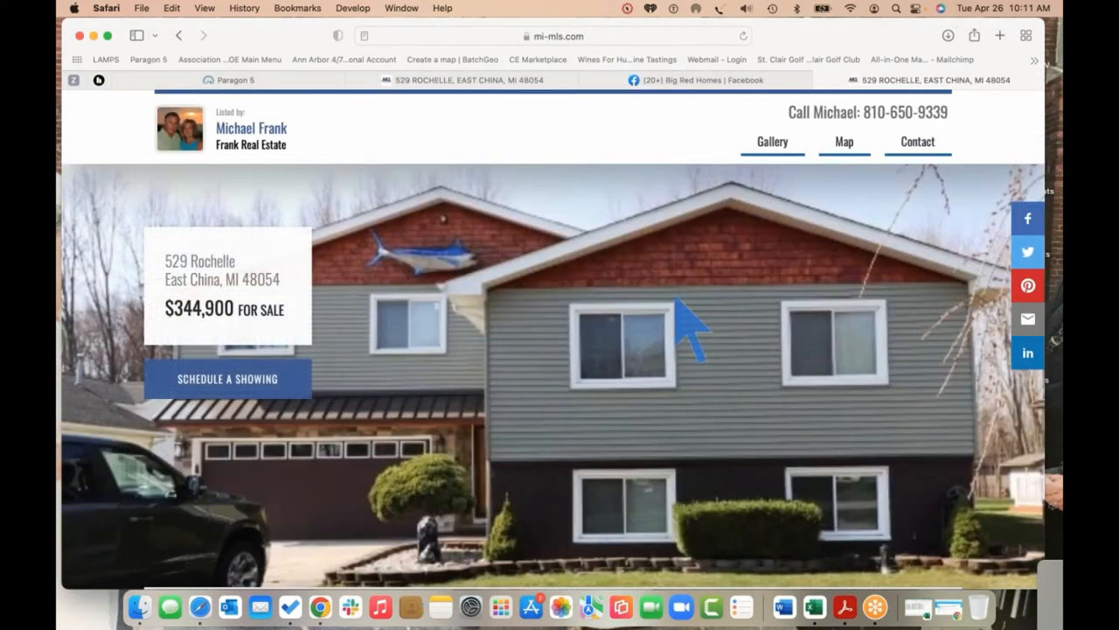
scroll(675, 300, "down", 3)
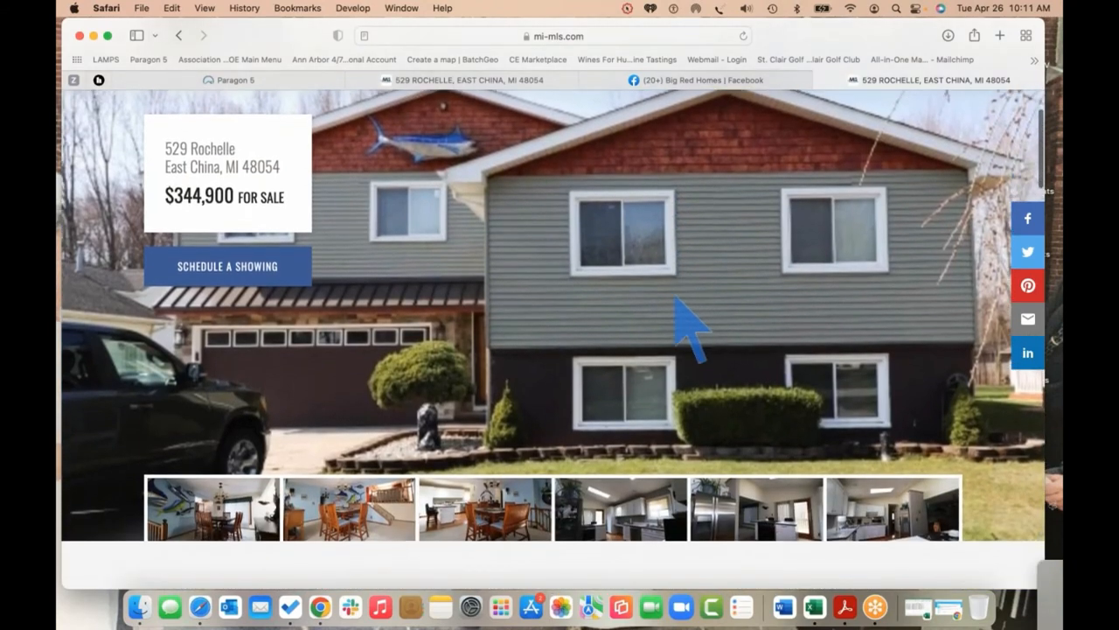
scroll(676, 298, "down", 10)
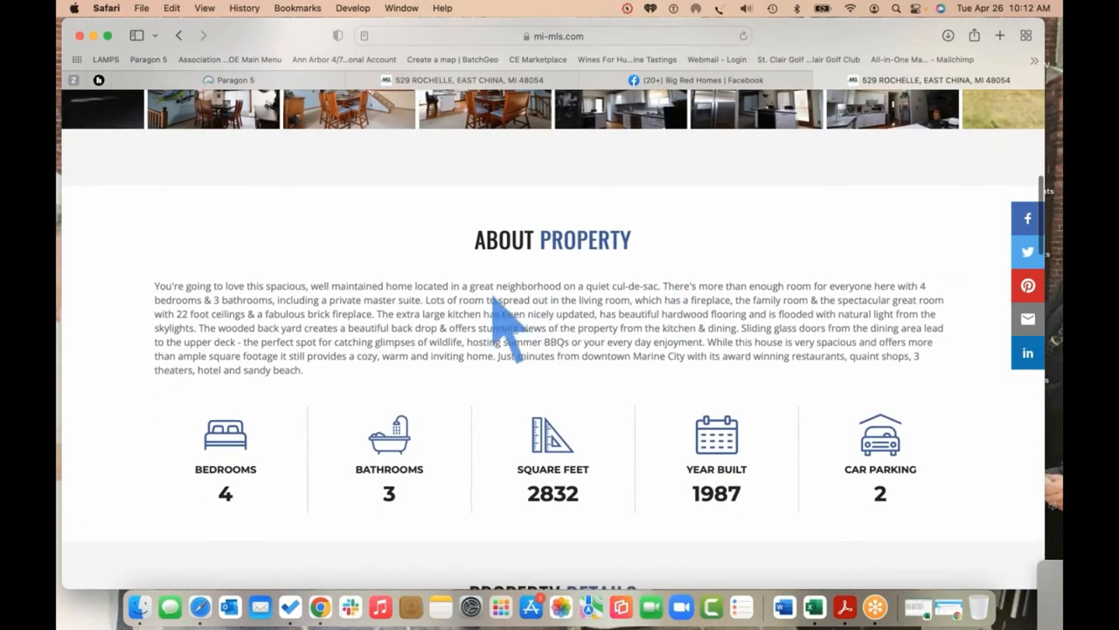
scroll(592, 367, "down", 2)
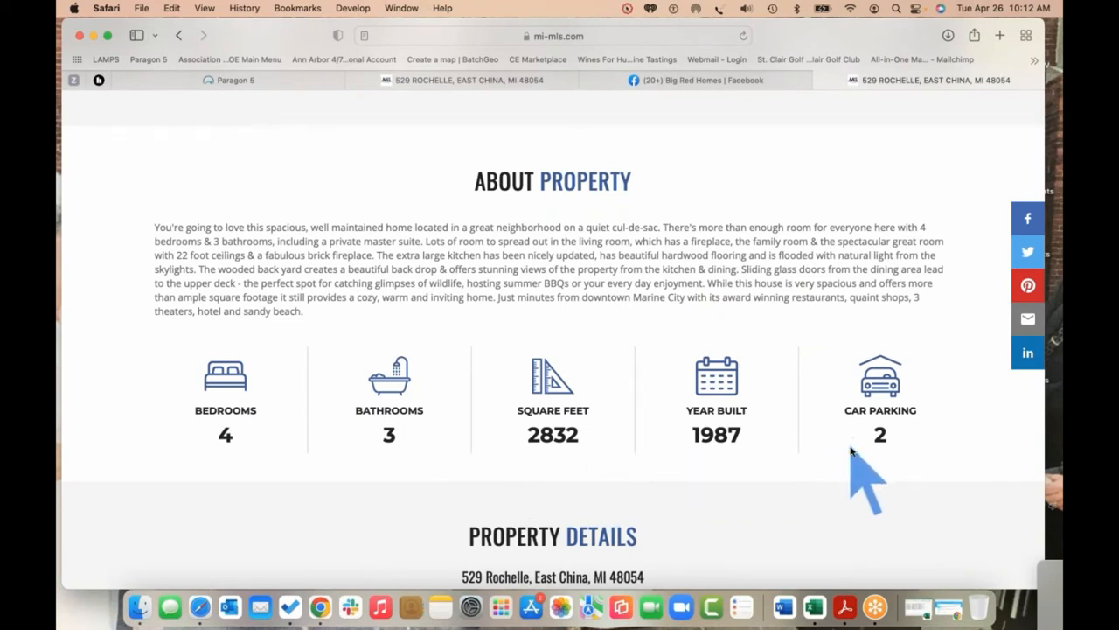
scroll(852, 451, "down", 5)
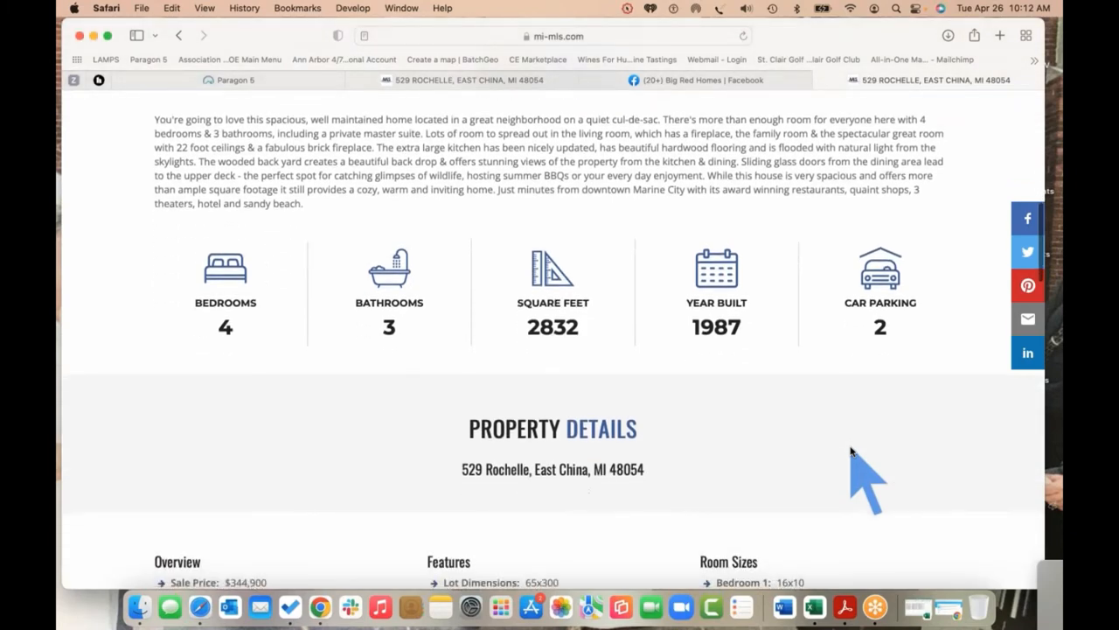
scroll(853, 451, "down", 3)
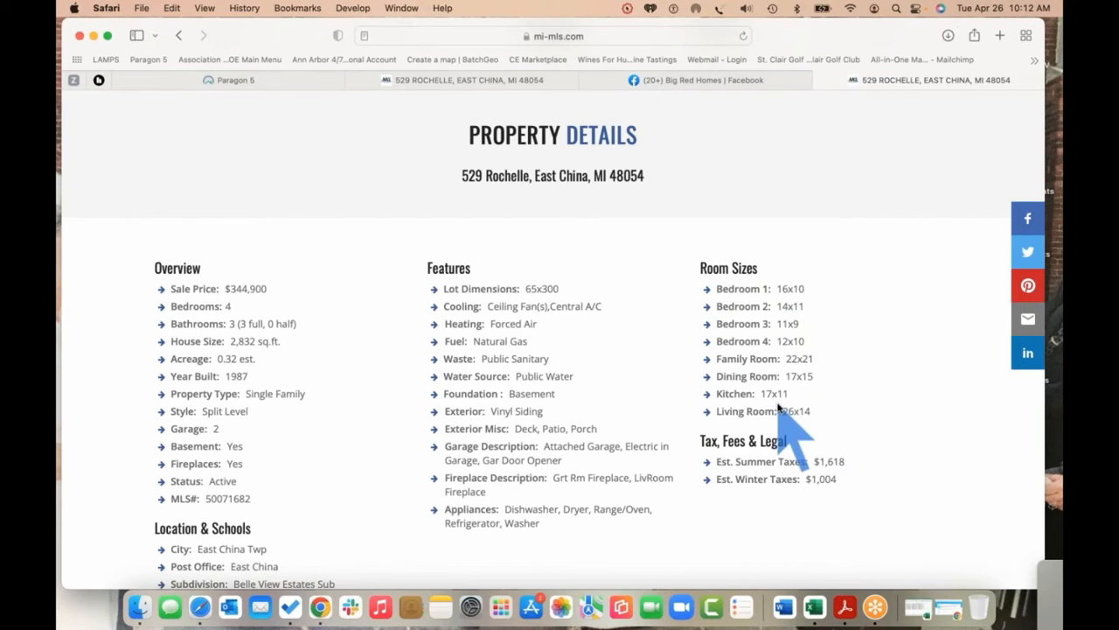
scroll(588, 385, "down", 3)
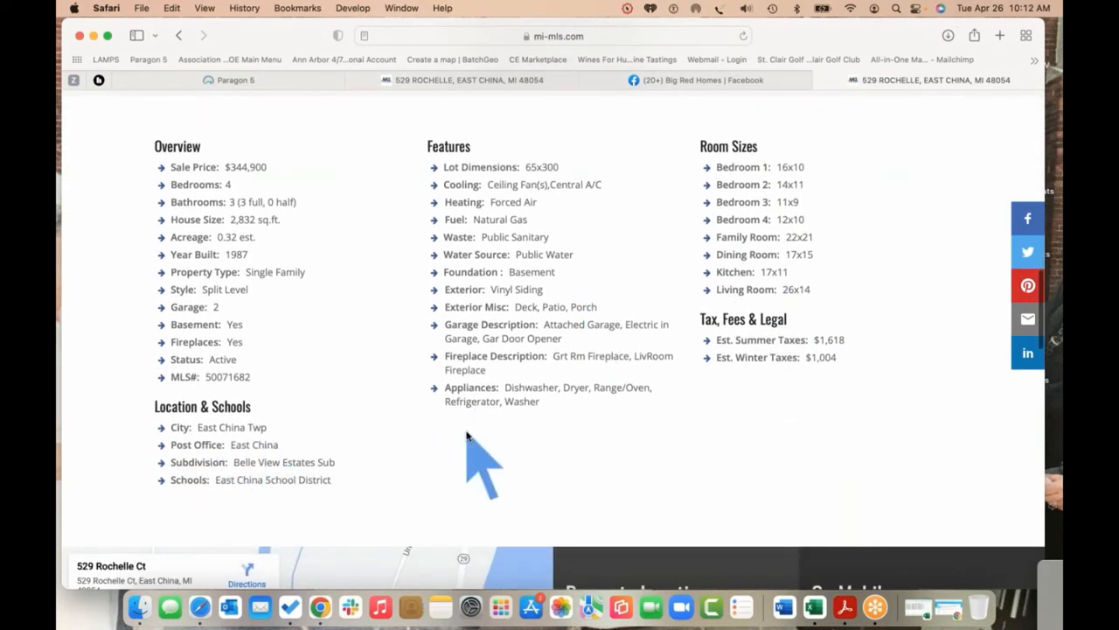
scroll(469, 450, "down", 2)
scroll(468, 437, "down", 4)
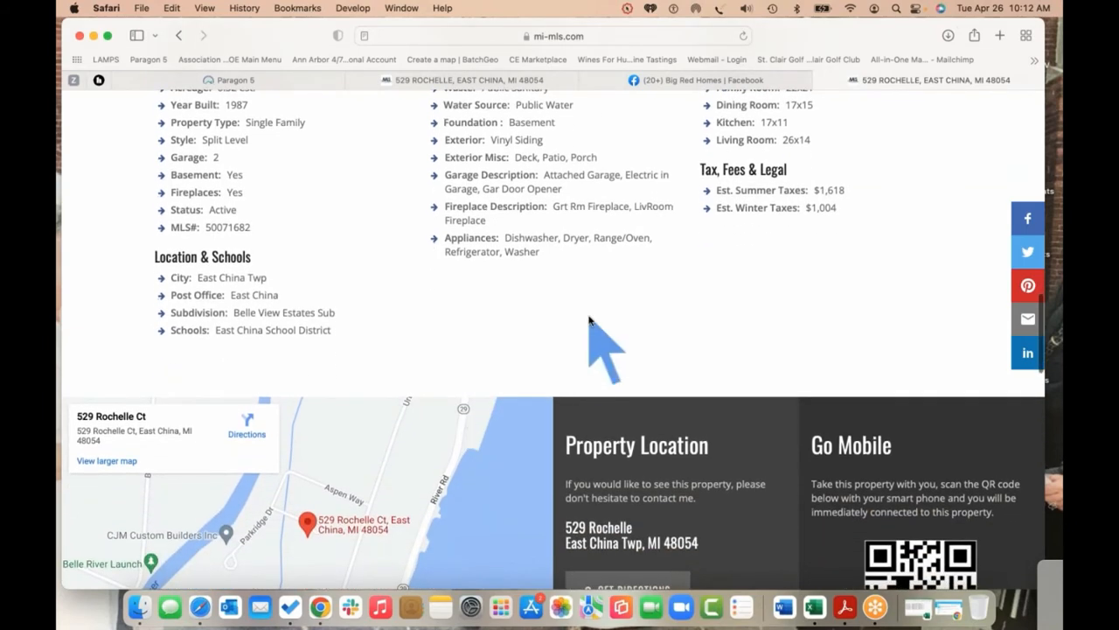
scroll(595, 332, "down", 4)
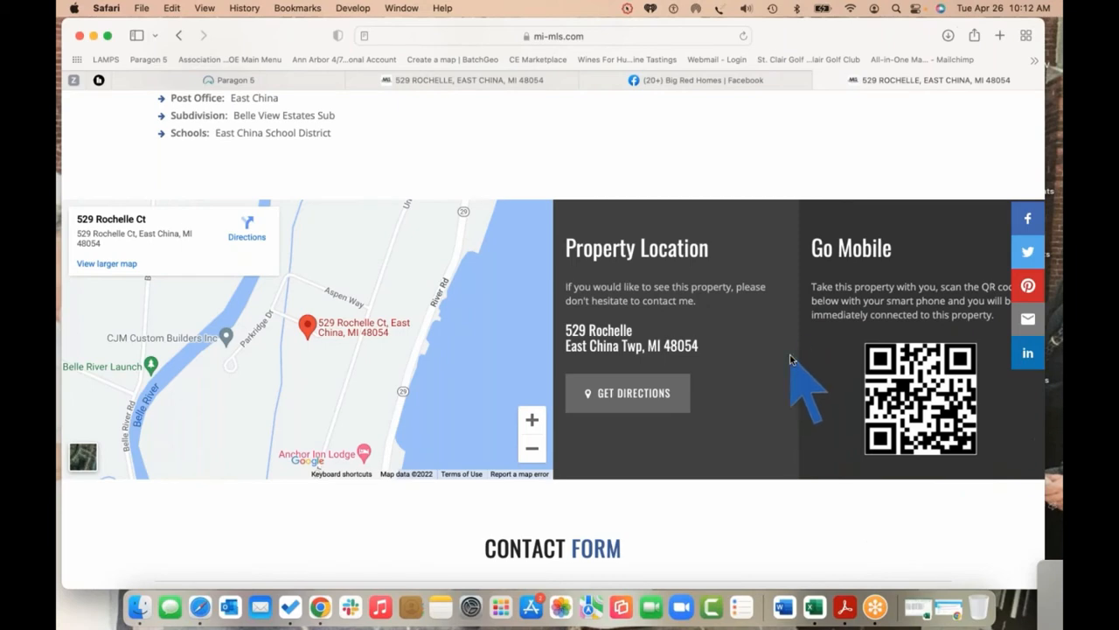
scroll(790, 358, "down", 5)
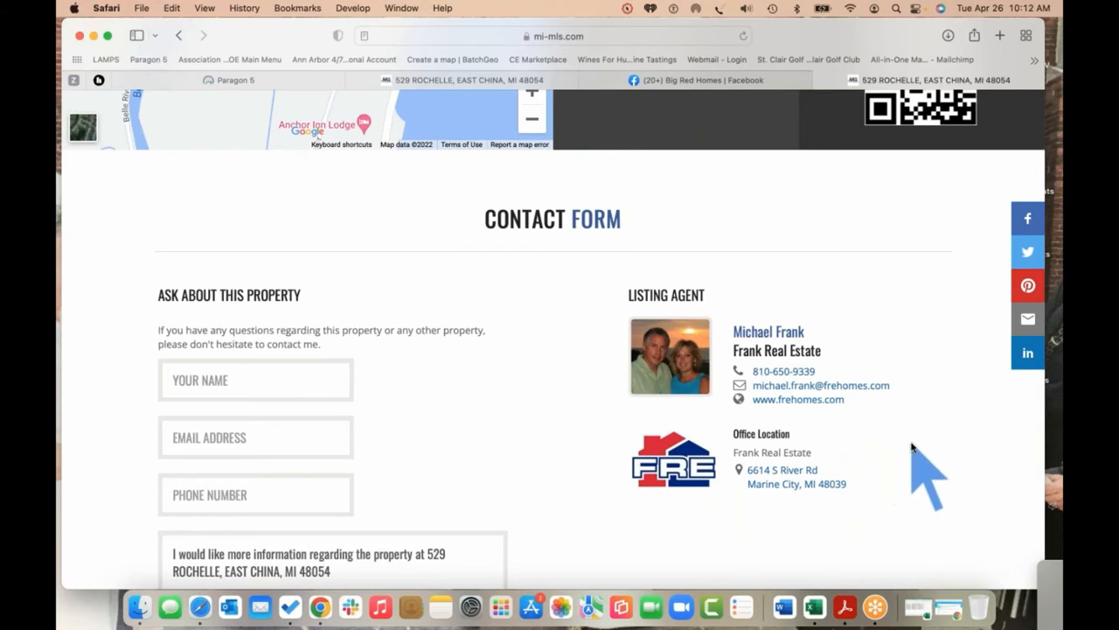
scroll(911, 448, "down", 5)
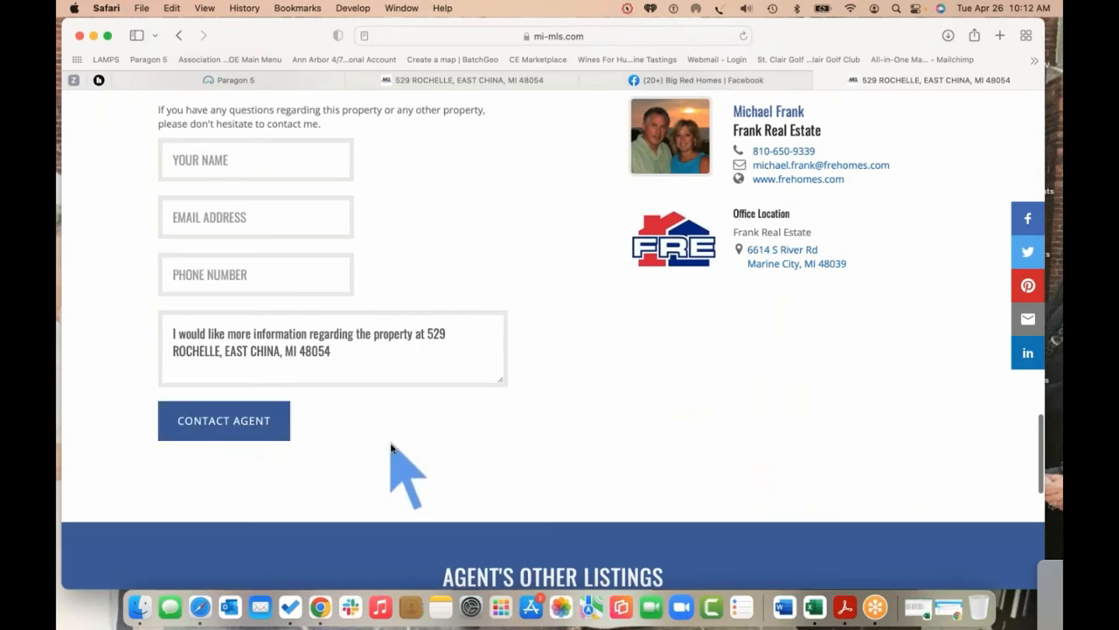
scroll(399, 462, "down", 4)
scroll(404, 462, "right", 5)
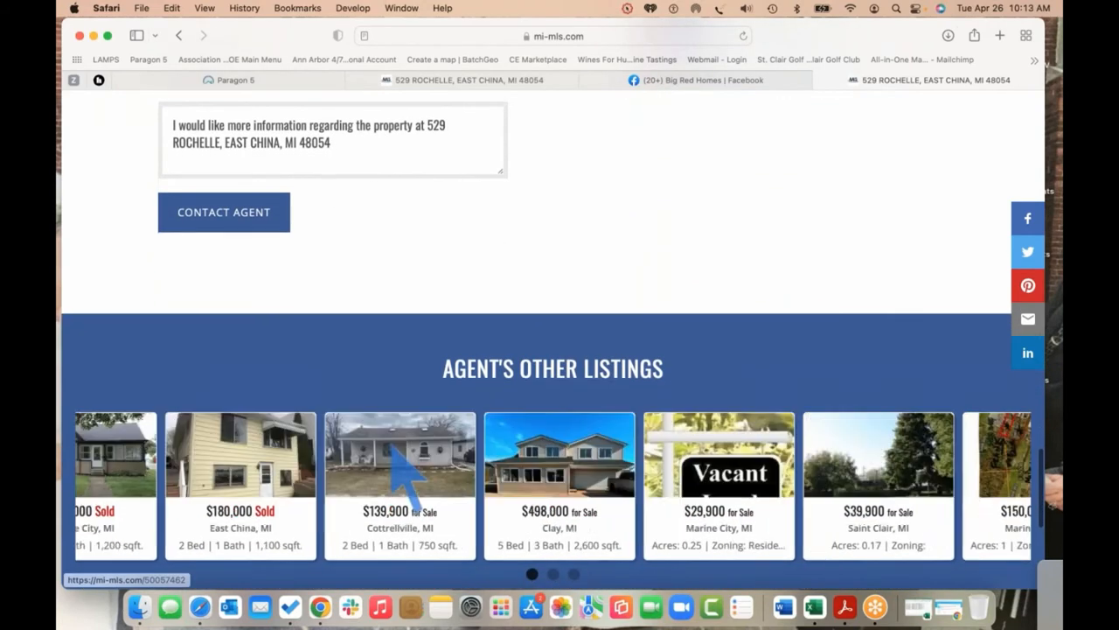
scroll(403, 464, "down", 1)
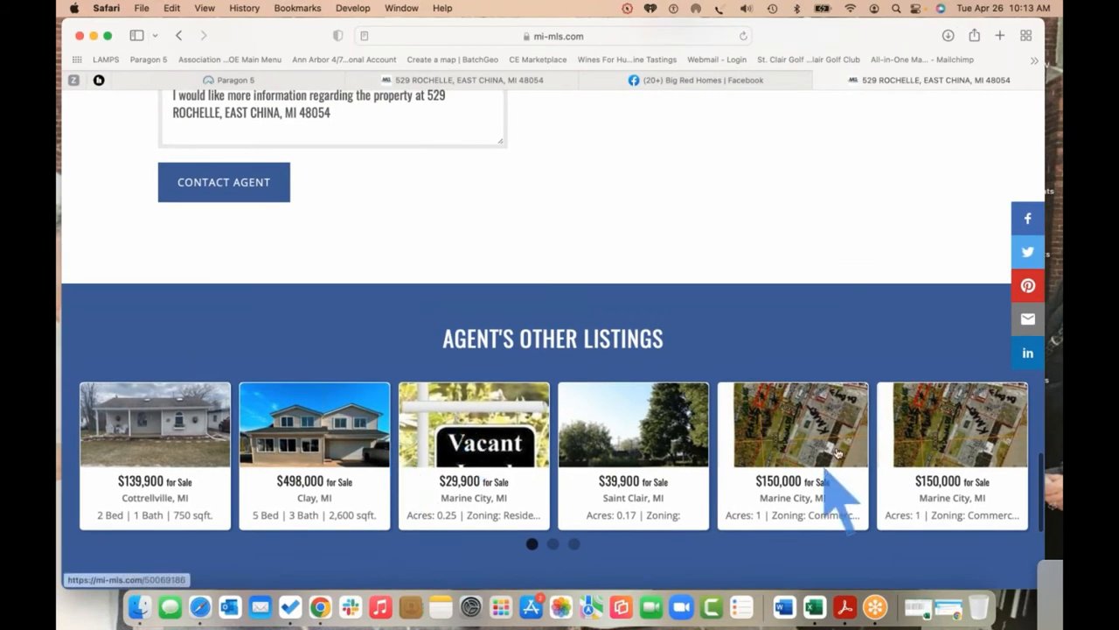
key("super+w")
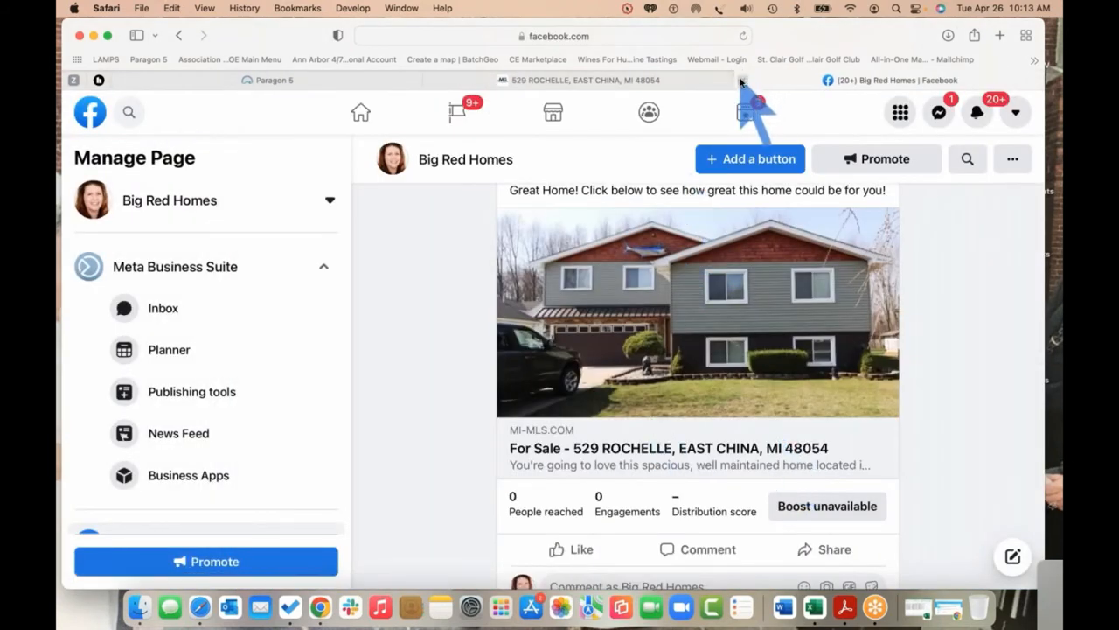
left_click(615, 80)
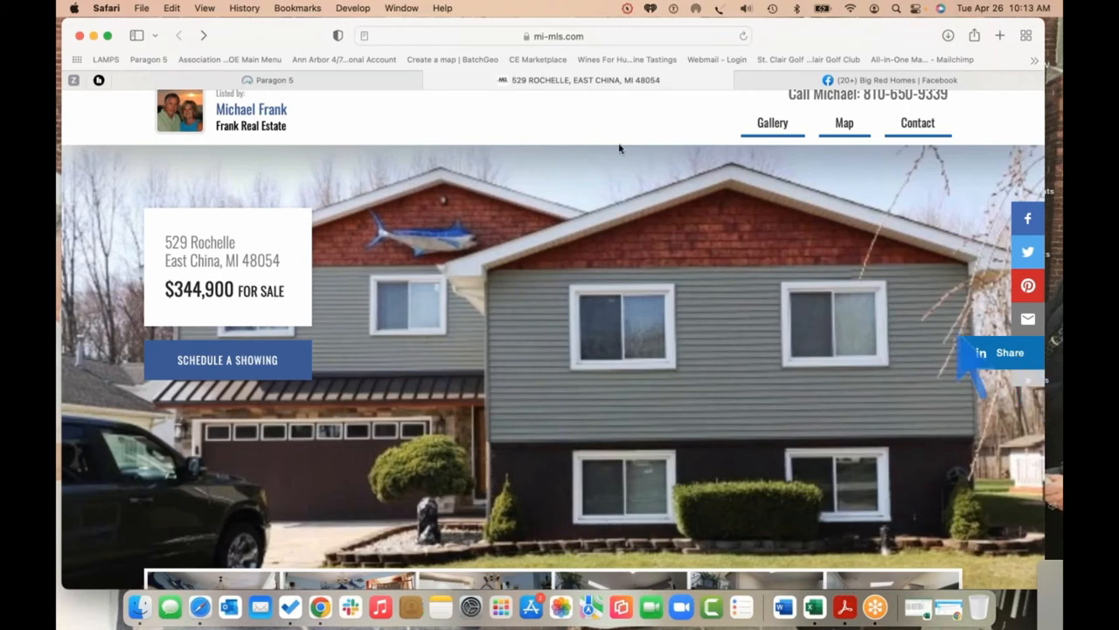
left_click(432, 82)
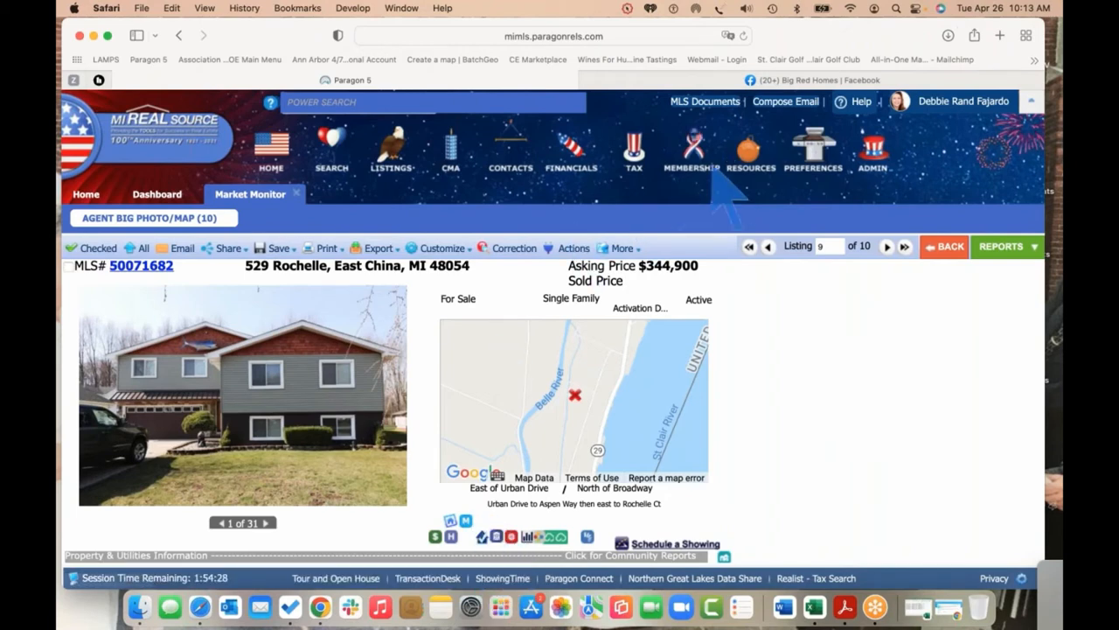
mouse_move(745, 155)
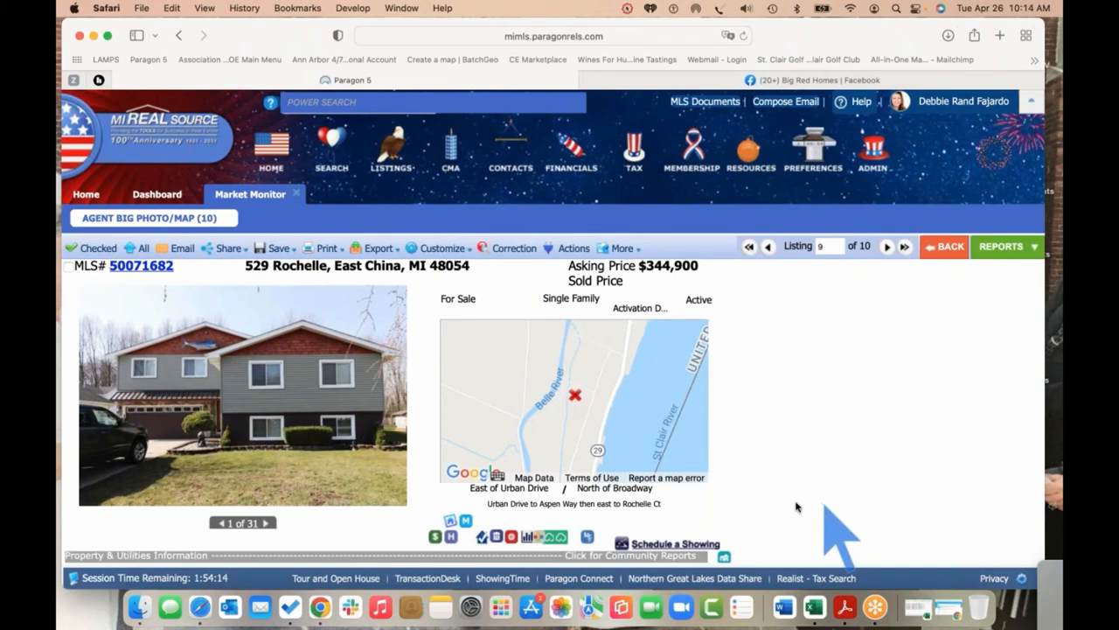
left_click(451, 522)
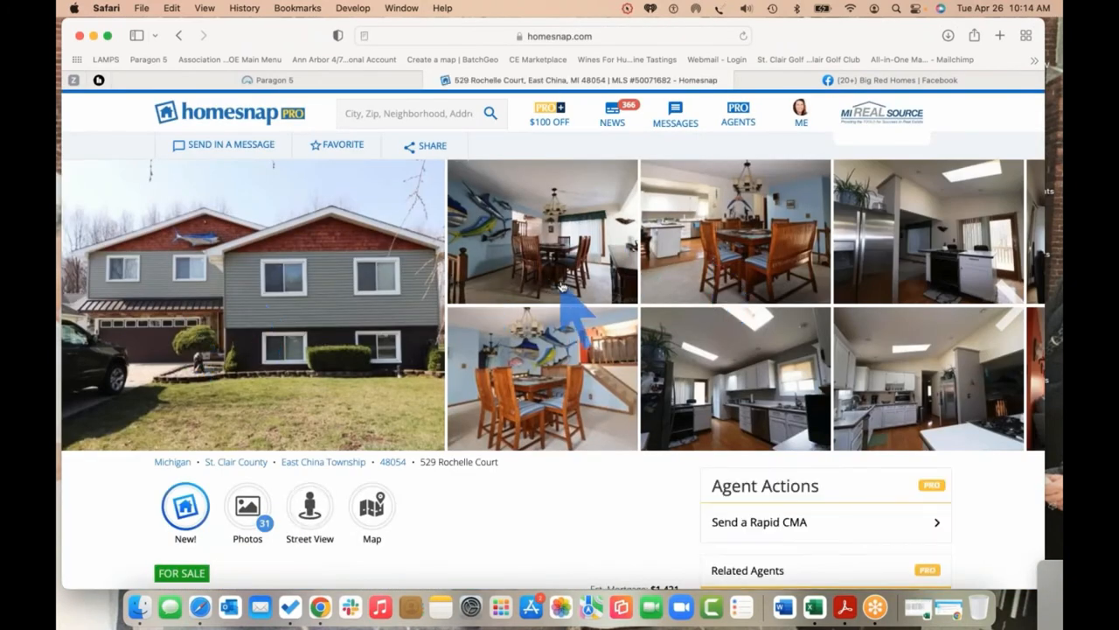
scroll(503, 550, "down", 3)
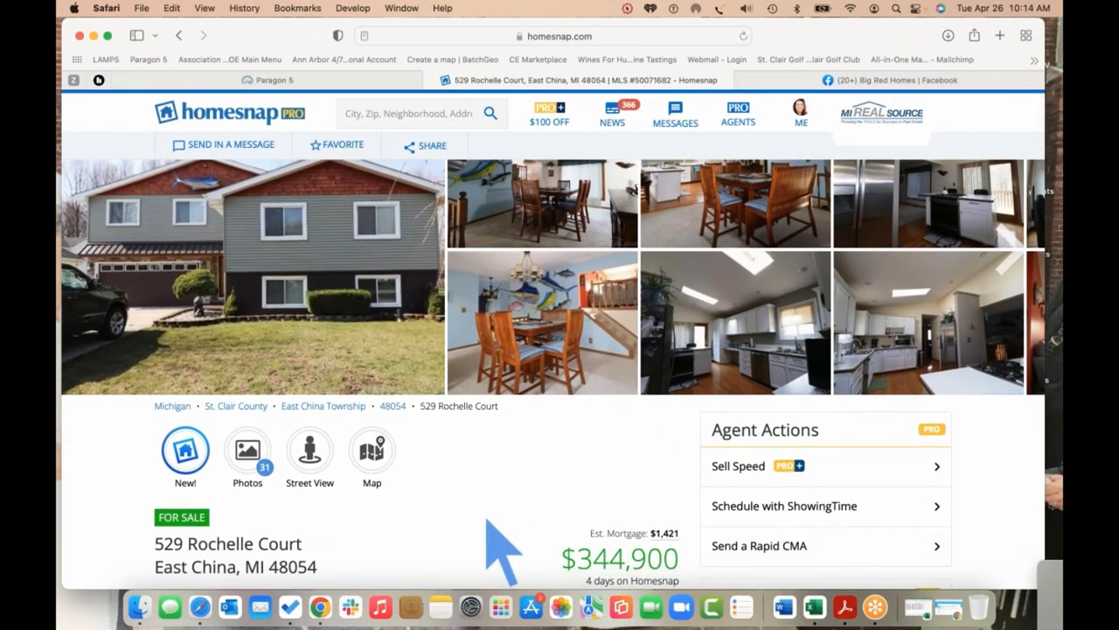
scroll(503, 550, "down", 5)
scroll(487, 519, "down", 3)
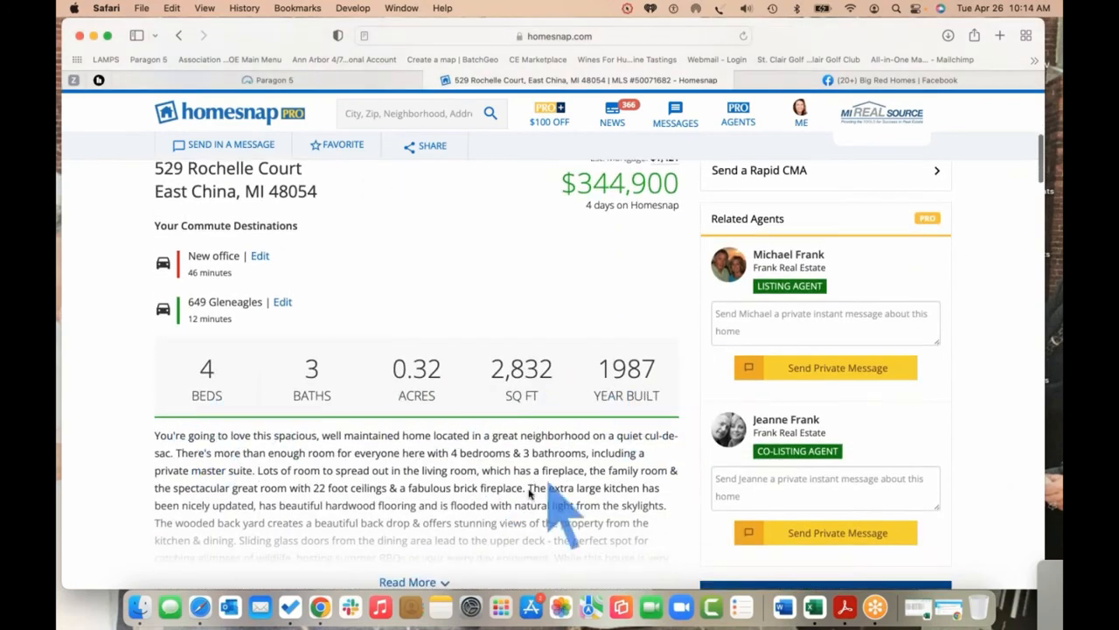
scroll(535, 512, "down", 3)
scroll(530, 494, "down", 10)
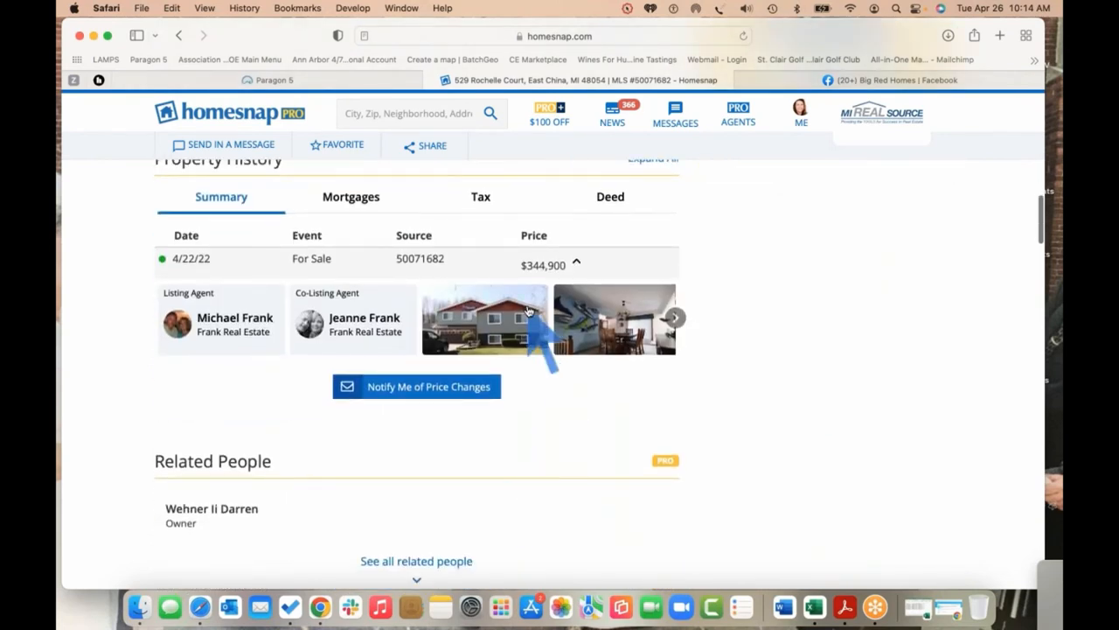
scroll(757, 415, "down", 4)
scroll(757, 414, "down", 8)
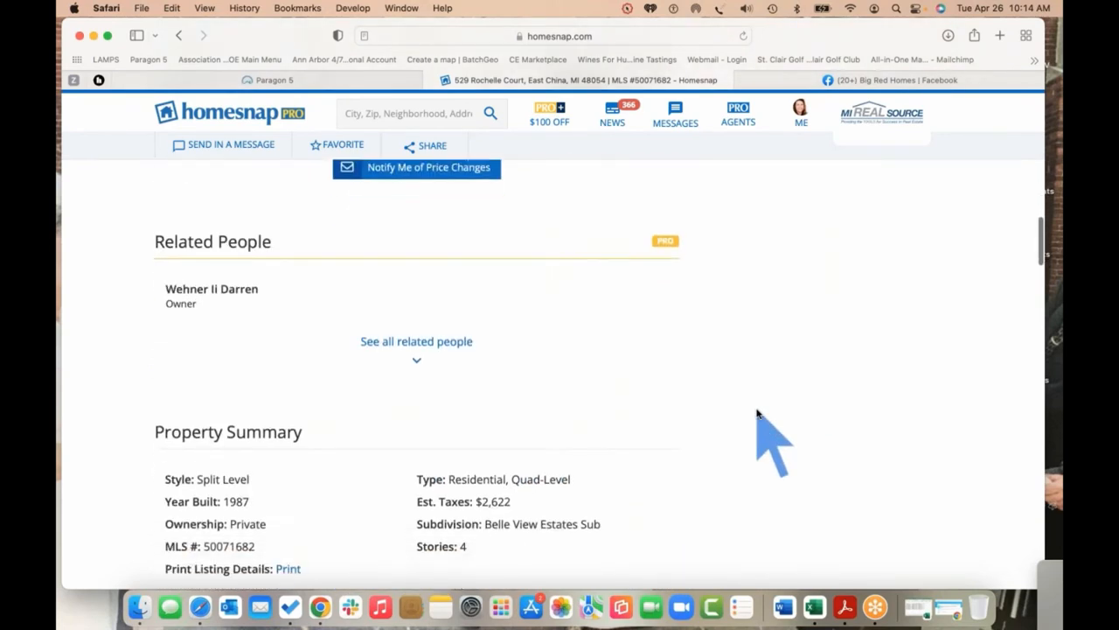
scroll(757, 415, "down", 3)
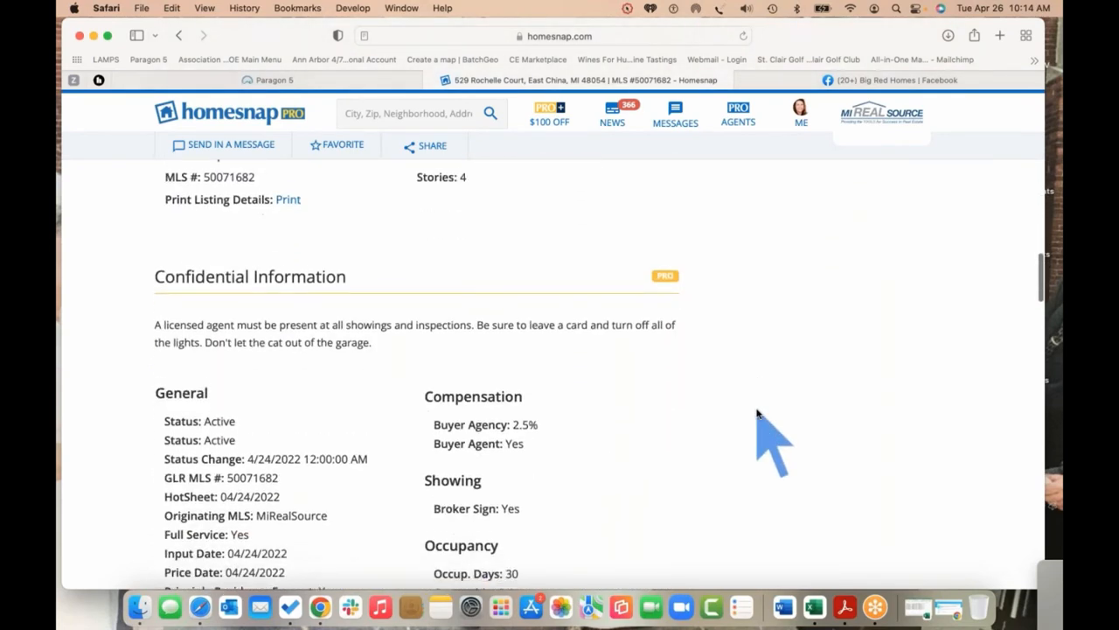
scroll(758, 415, "up", 3)
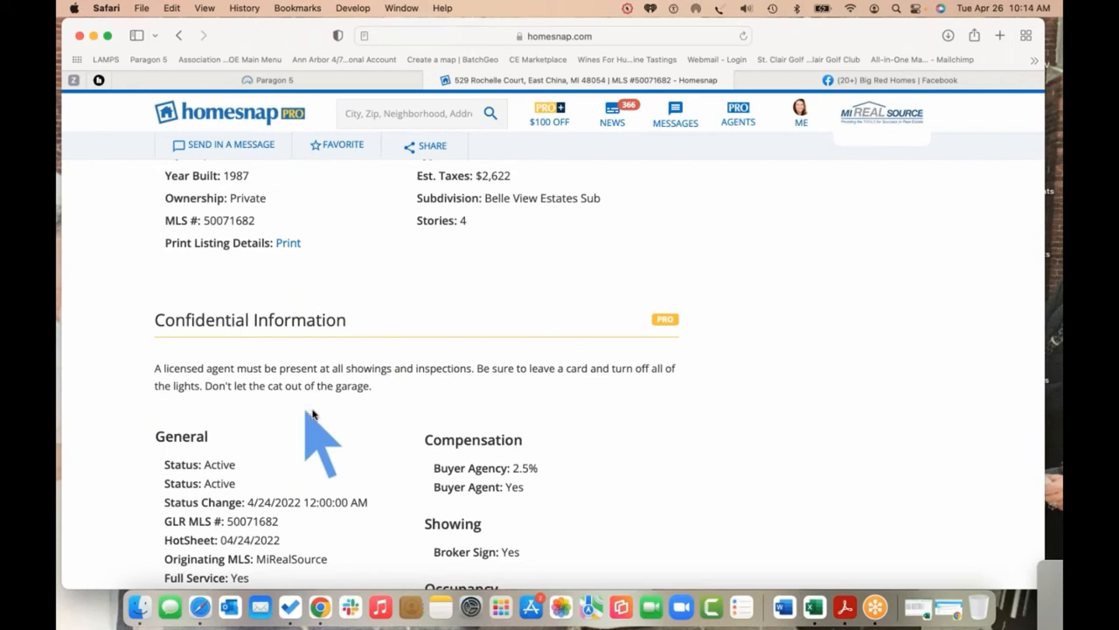
scroll(663, 444, "down", 1)
scroll(663, 445, "down", 2)
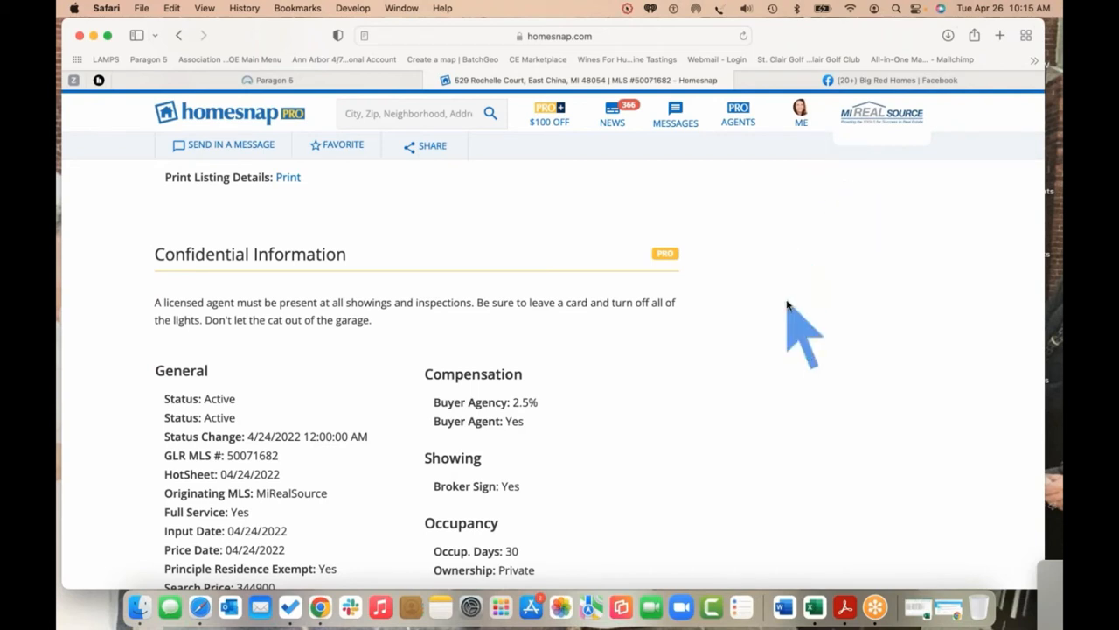
scroll(588, 409, "down", 10)
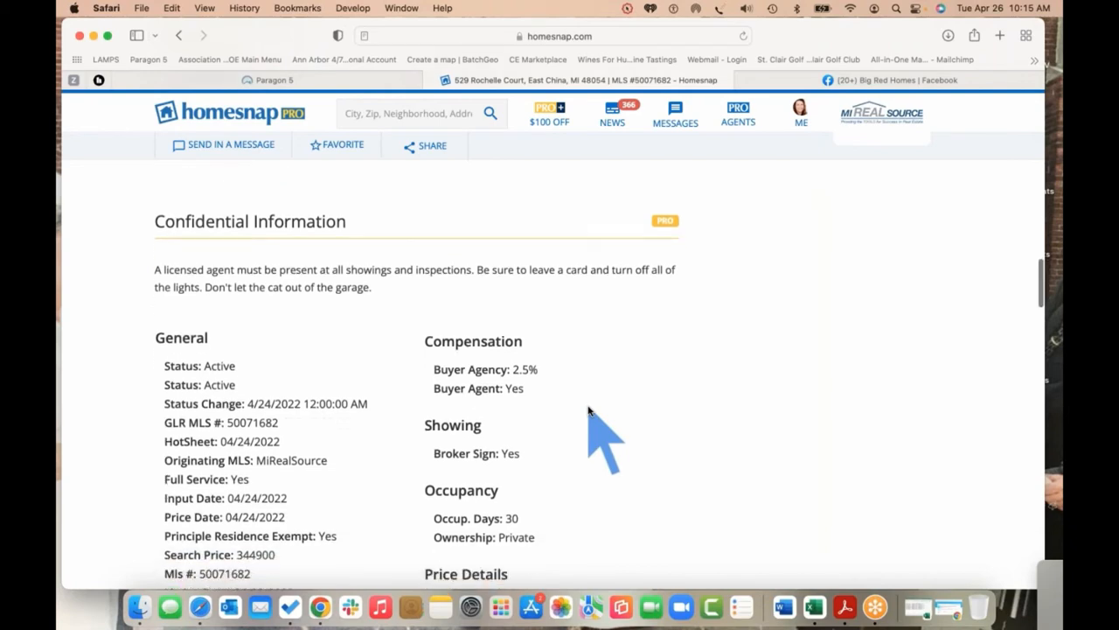
right_click(590, 405)
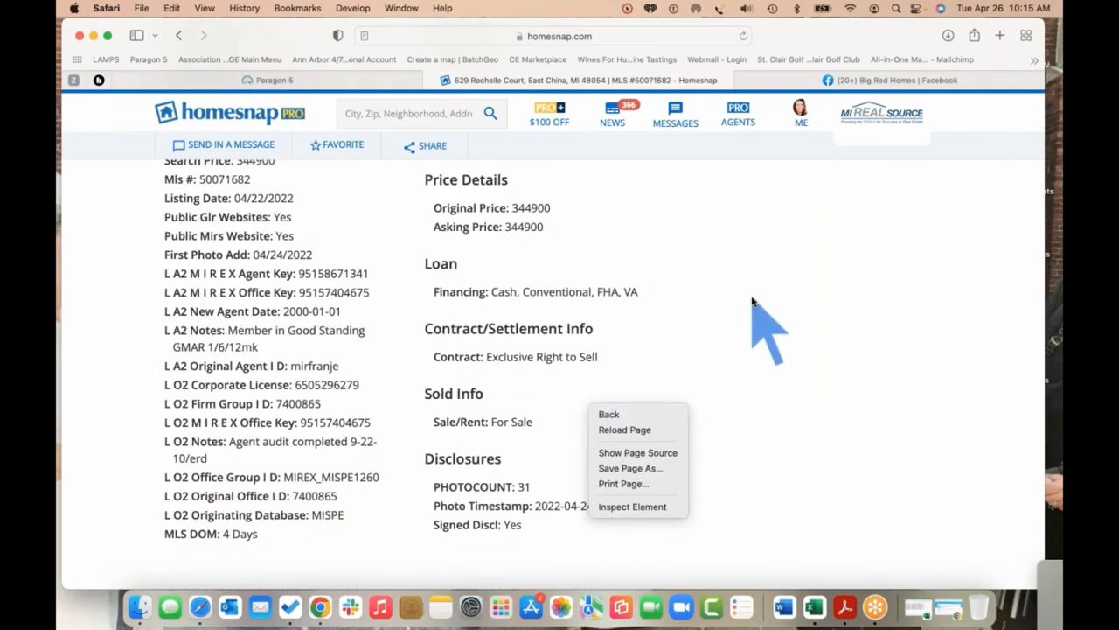
left_click(752, 301)
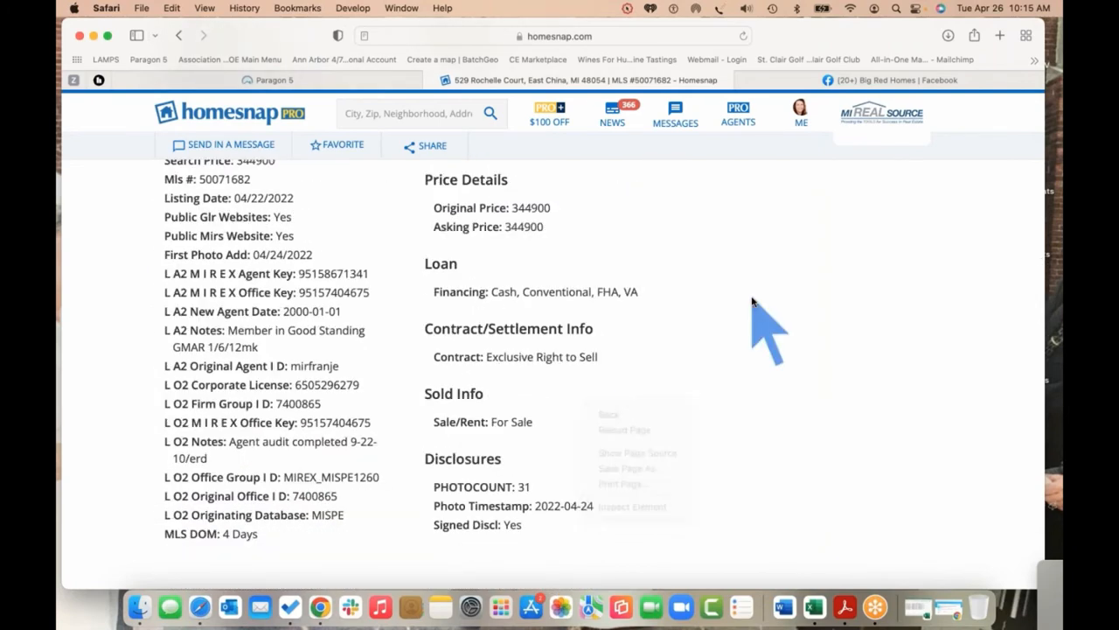
scroll(752, 301, "up", 10)
scroll(752, 302, "up", 15)
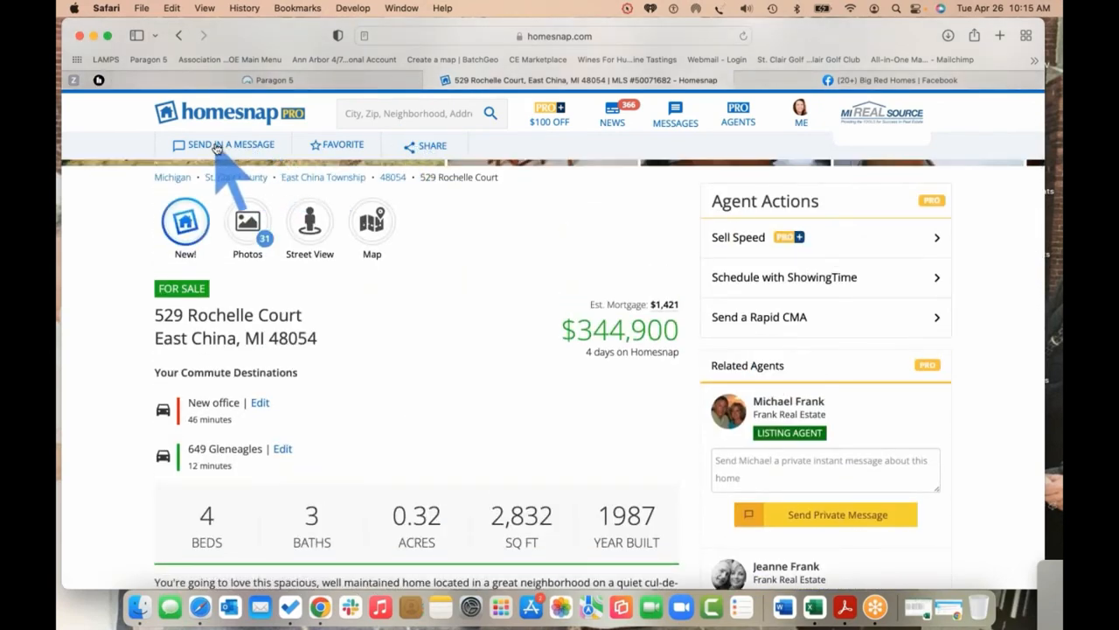
left_click(616, 40)
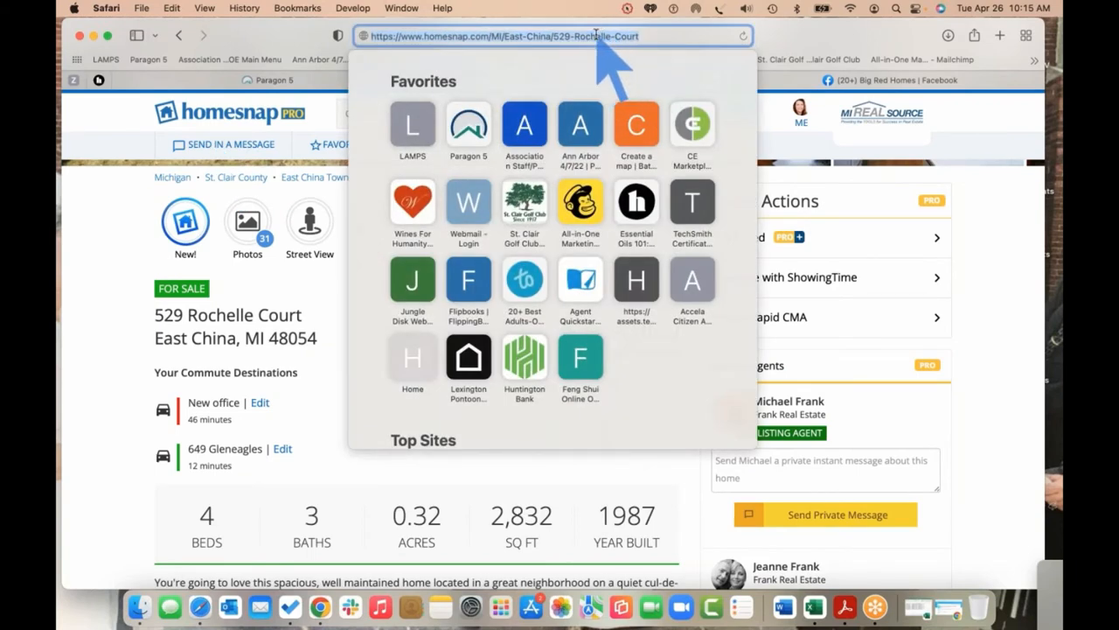
right_click(597, 34)
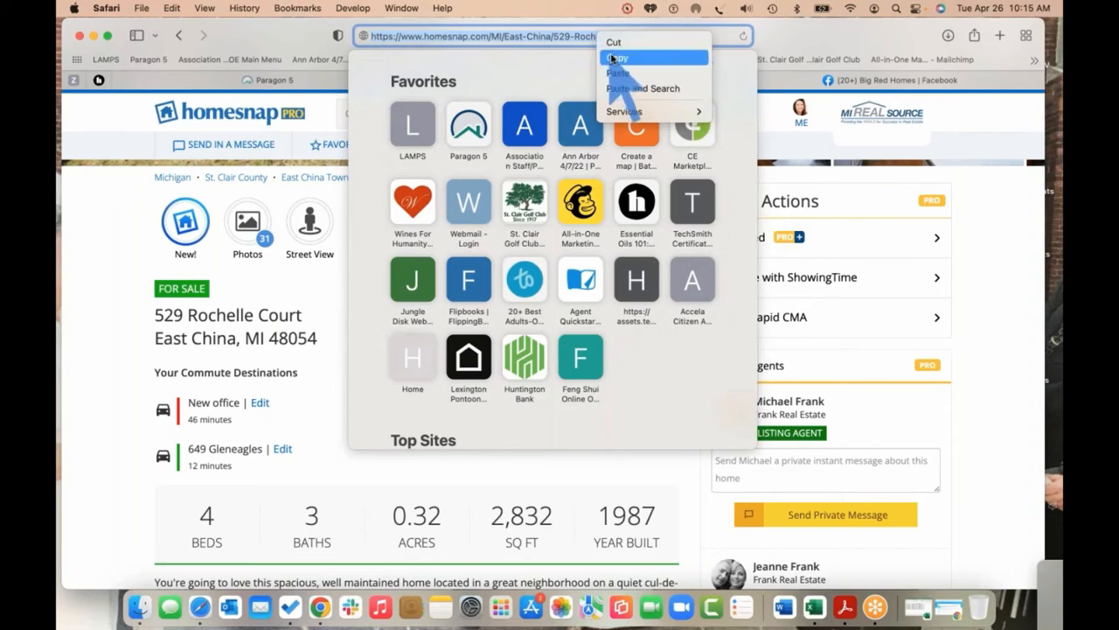
left_click(611, 58)
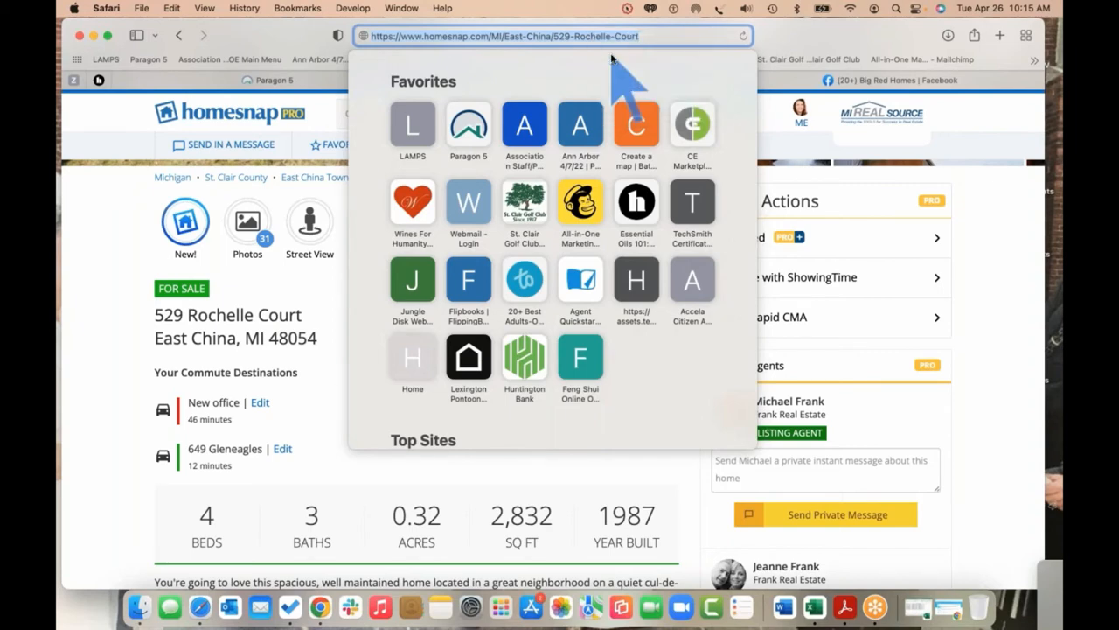
Publish a Big Red Homes post with the pasted text 'Looking for your new dream home? Click below ...'
left_click(884, 81)
scroll(934, 324, "up", 10)
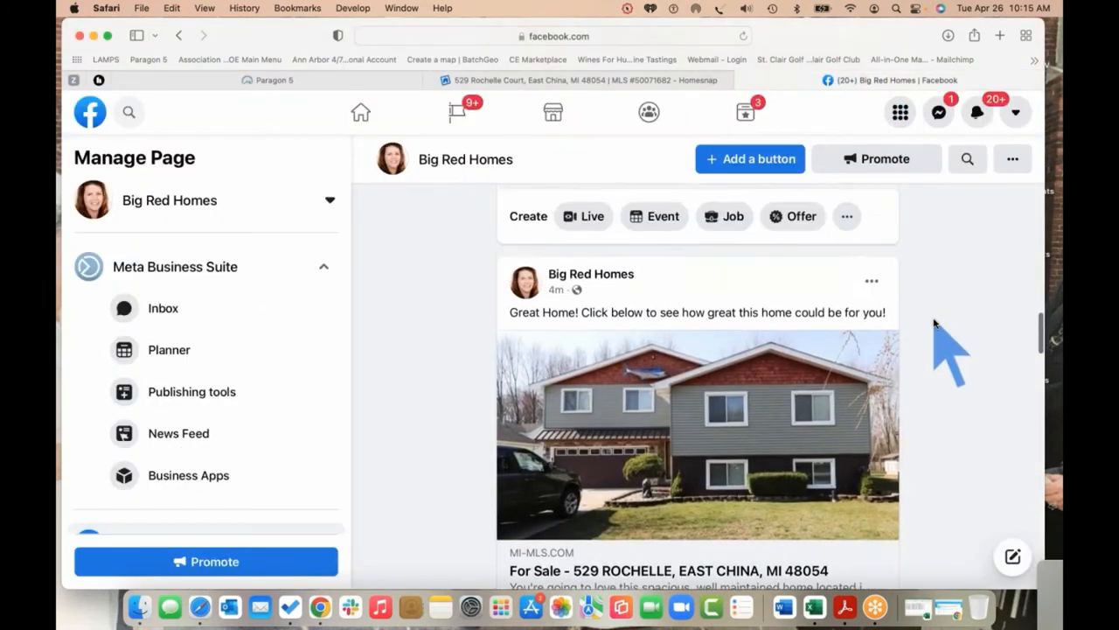
scroll(934, 323, "up", 2)
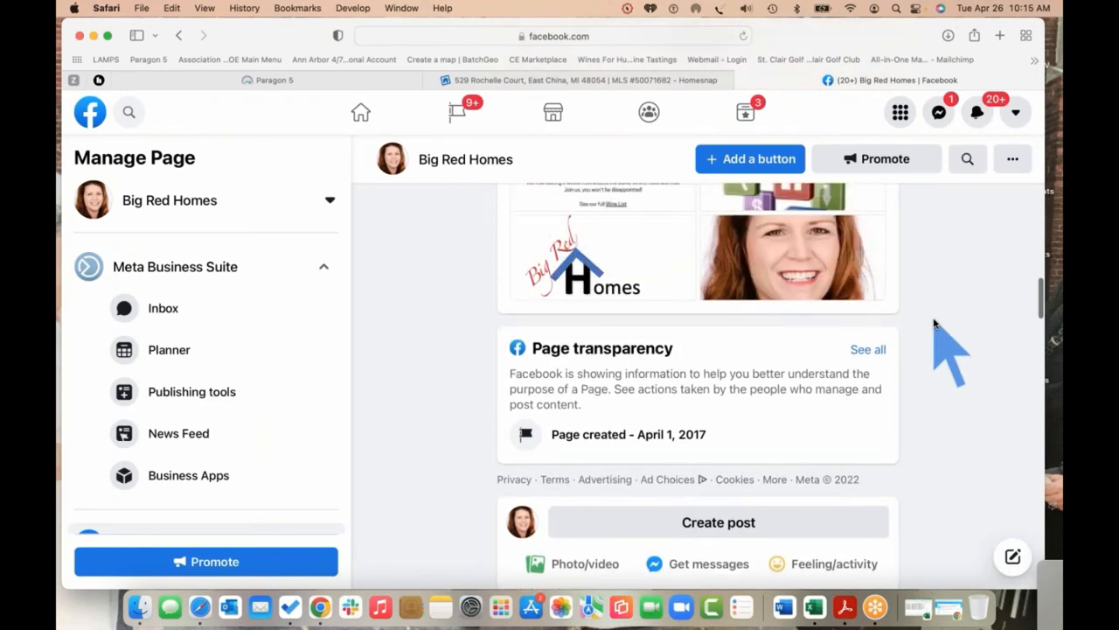
scroll(934, 323, "up", 3)
scroll(935, 325, "down", 6)
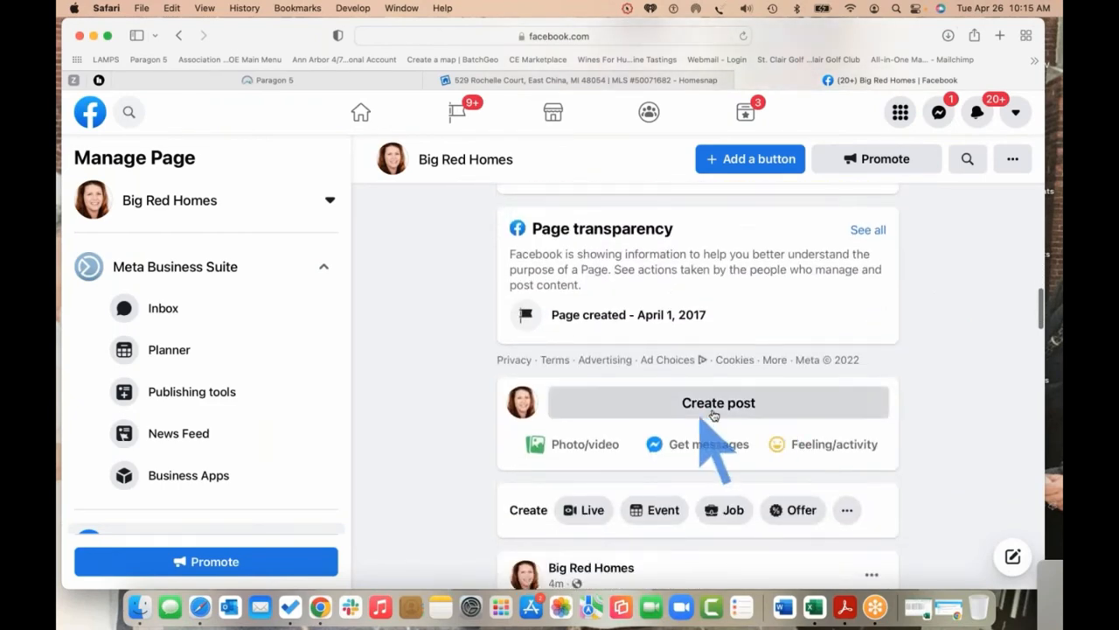
left_click(713, 407)
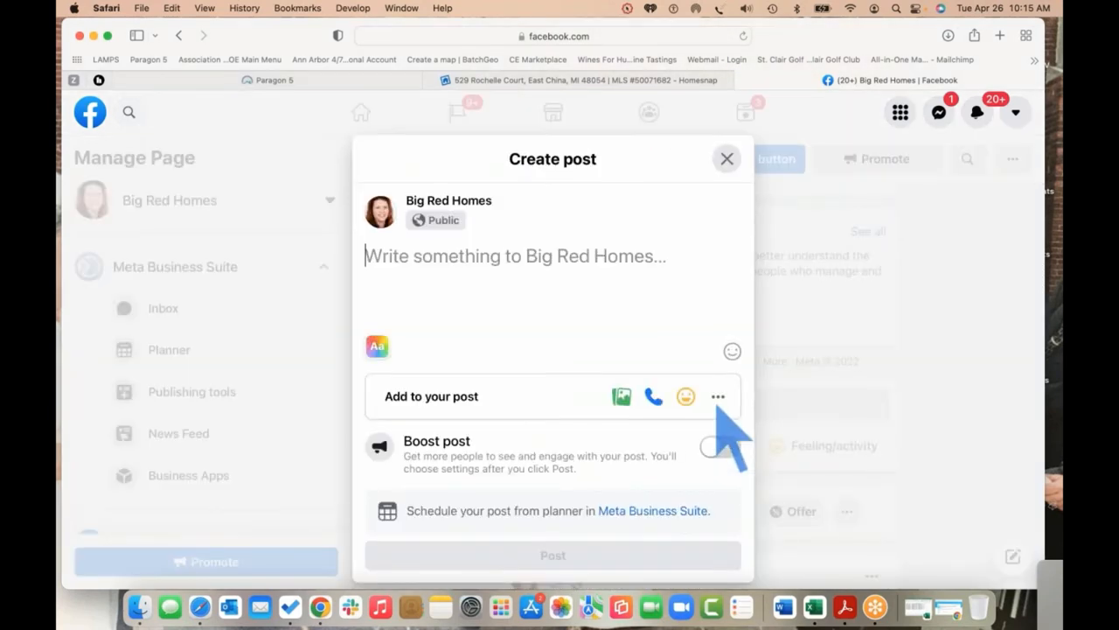
key("super+v")
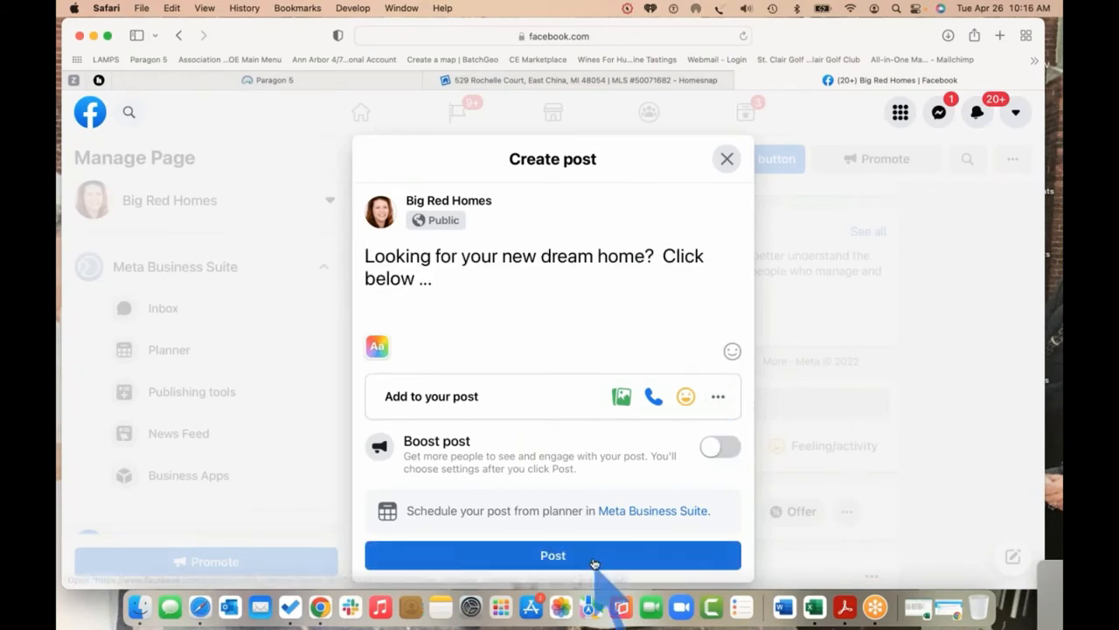
left_click(596, 561)
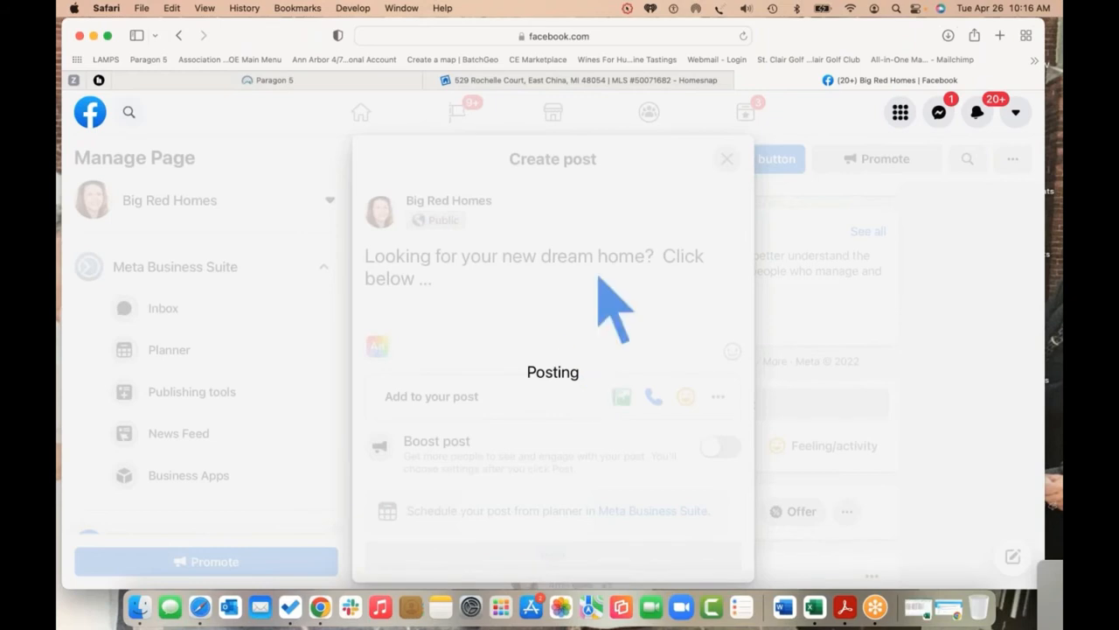
scroll(780, 395, "down", 2)
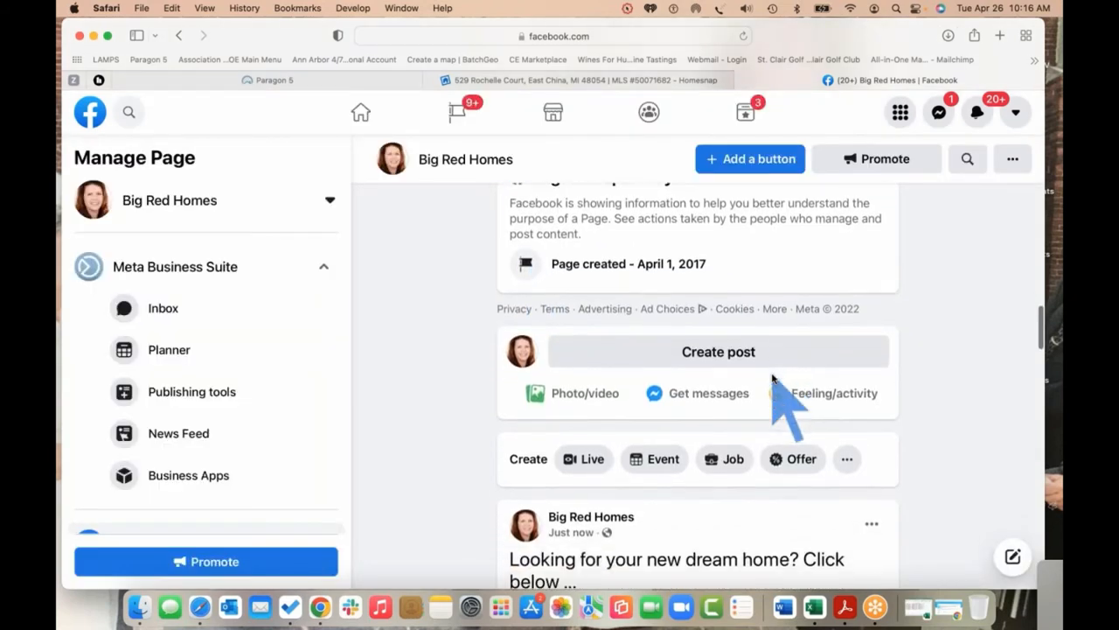
scroll(740, 533, "down", 2)
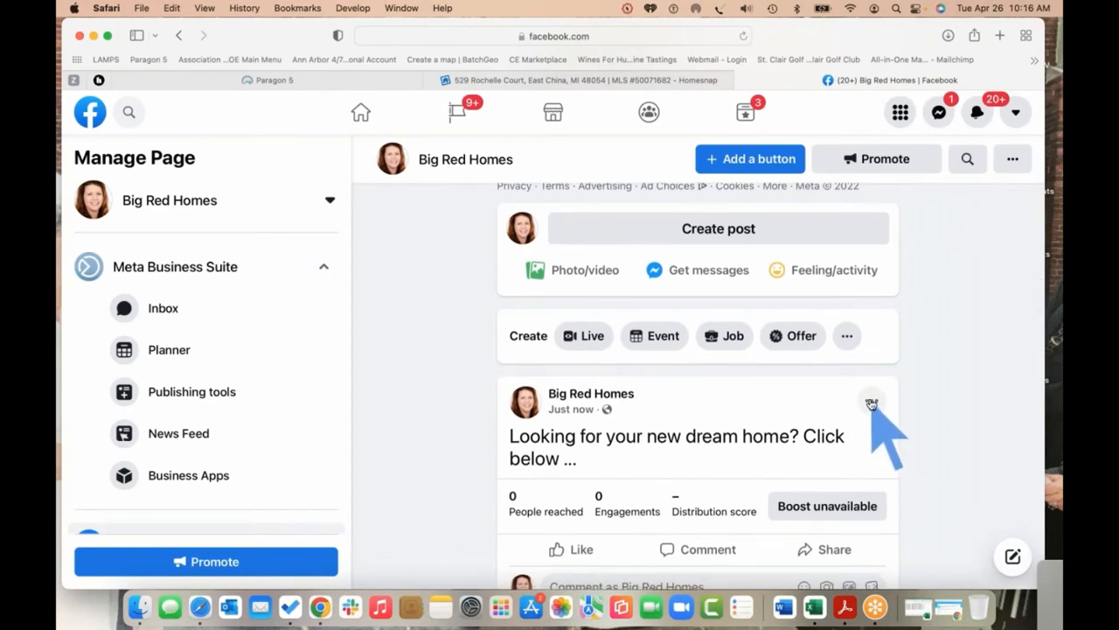
left_click(873, 404)
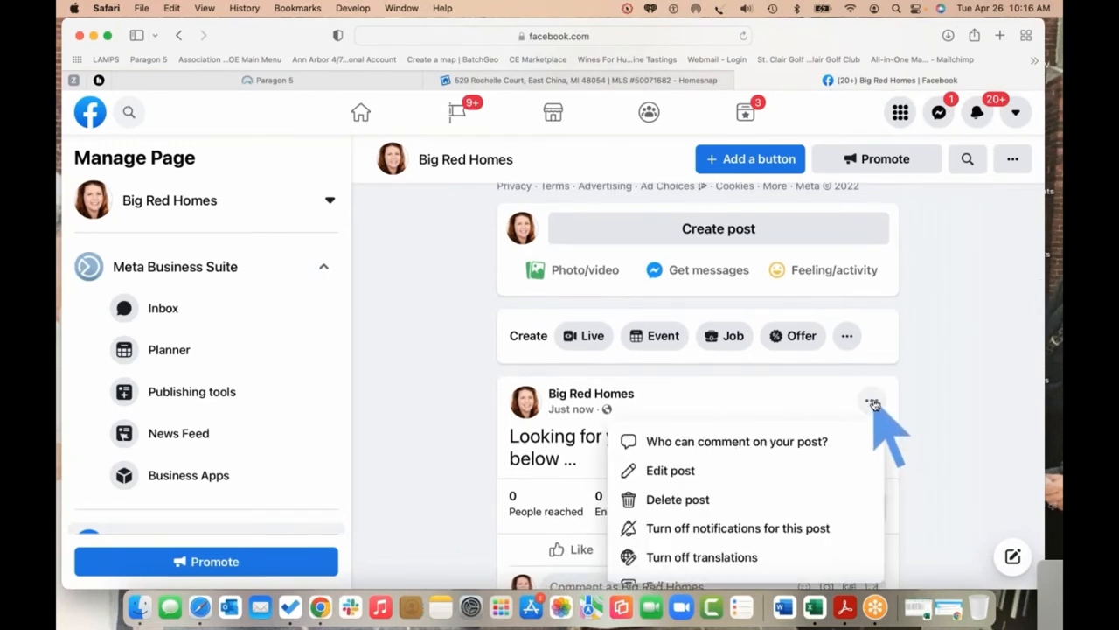
left_click(679, 470)
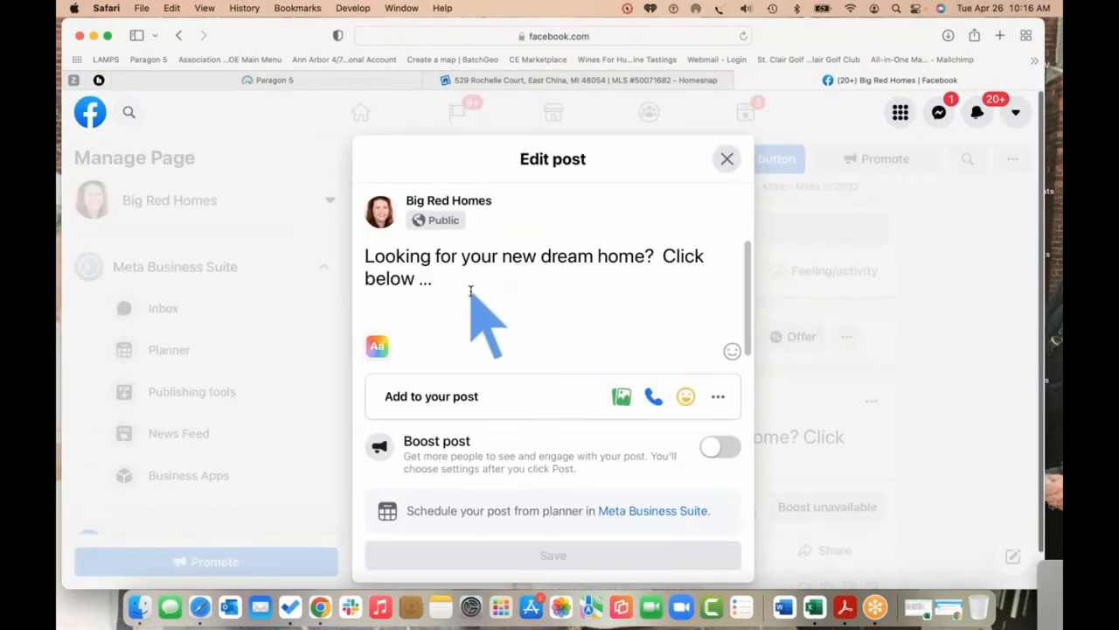
key("super+v")
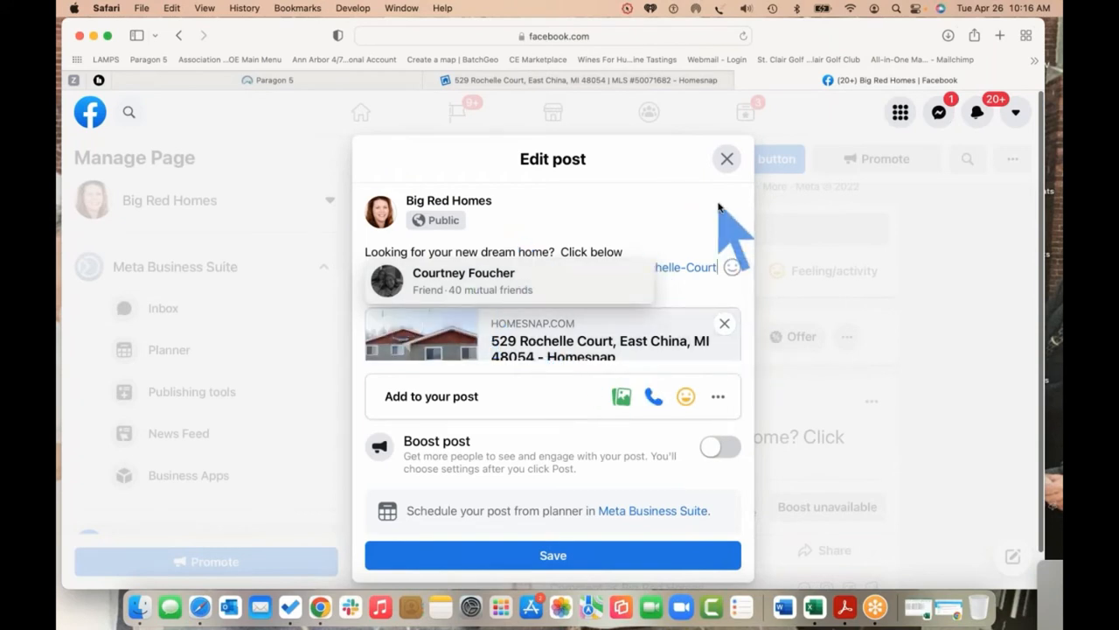
left_click(624, 555)
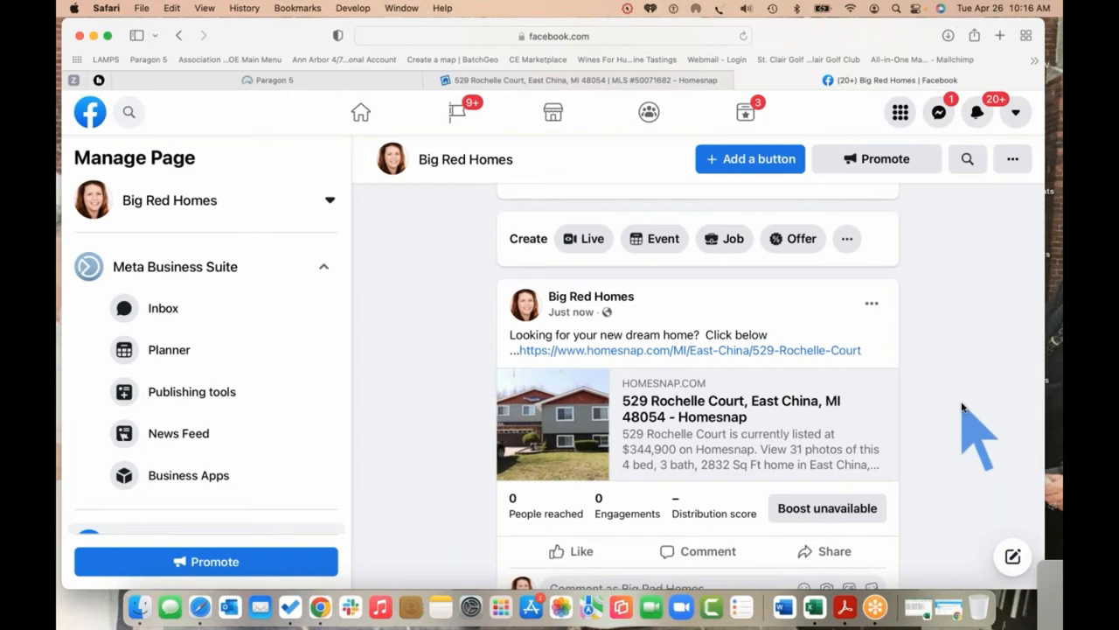
scroll(962, 407, "down", 2)
scroll(962, 407, "up", 2)
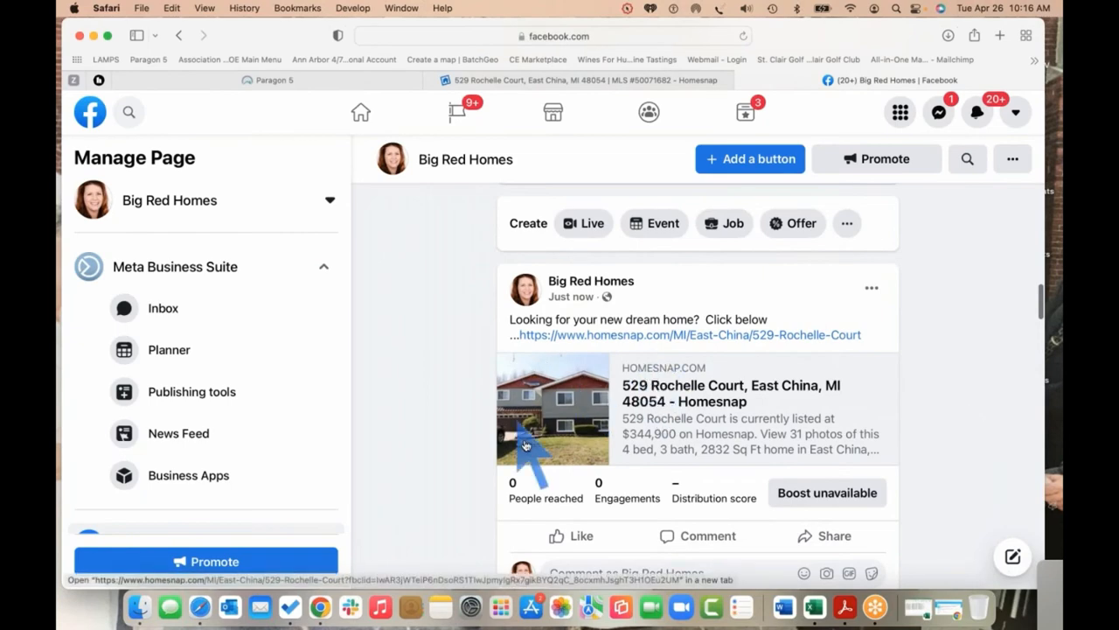
scroll(636, 456, "down", 5)
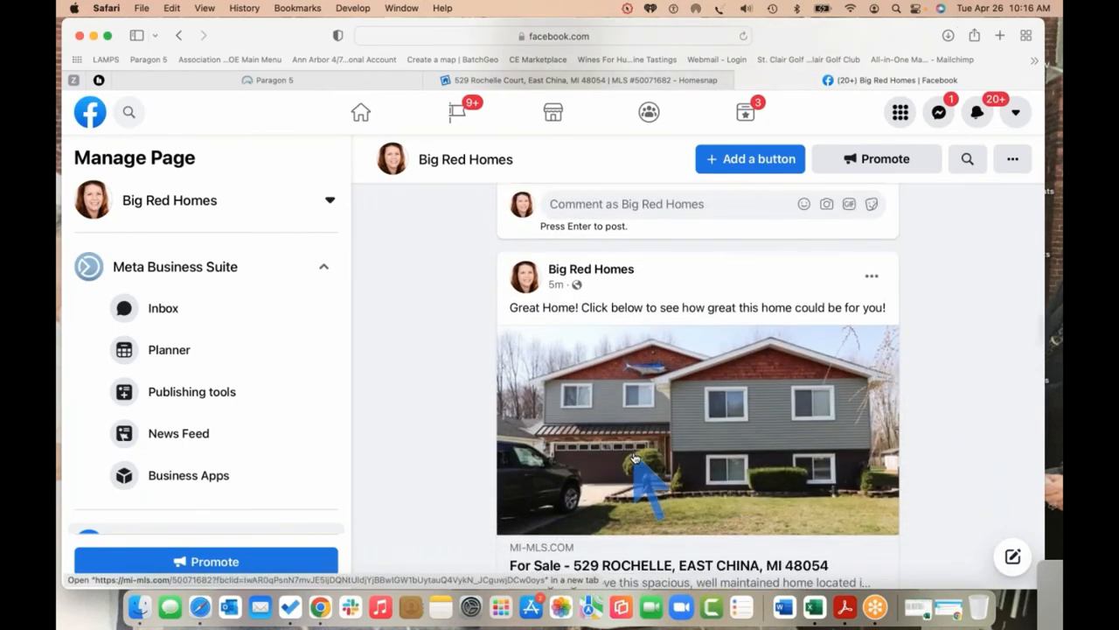
scroll(635, 457, "up", 4)
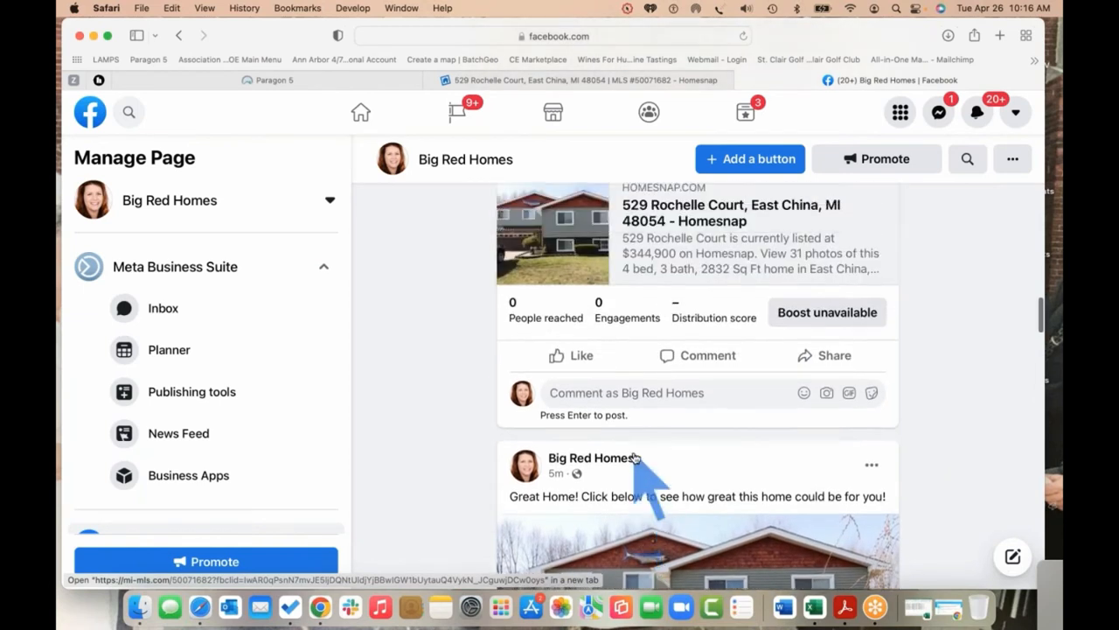
scroll(636, 457, "up", 1)
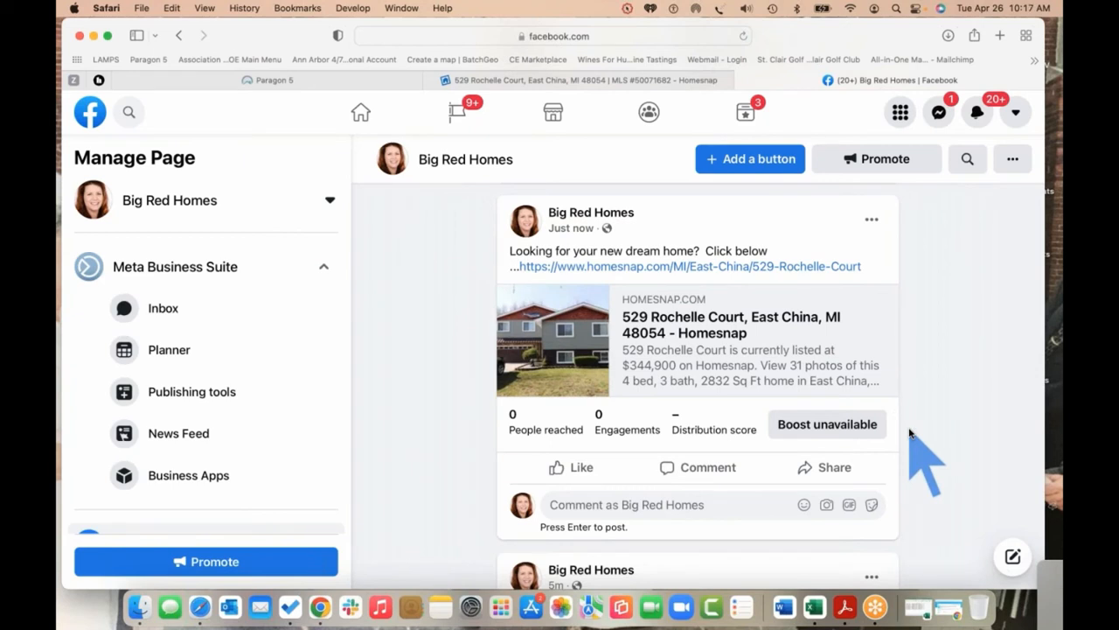
left_click(1055, 75)
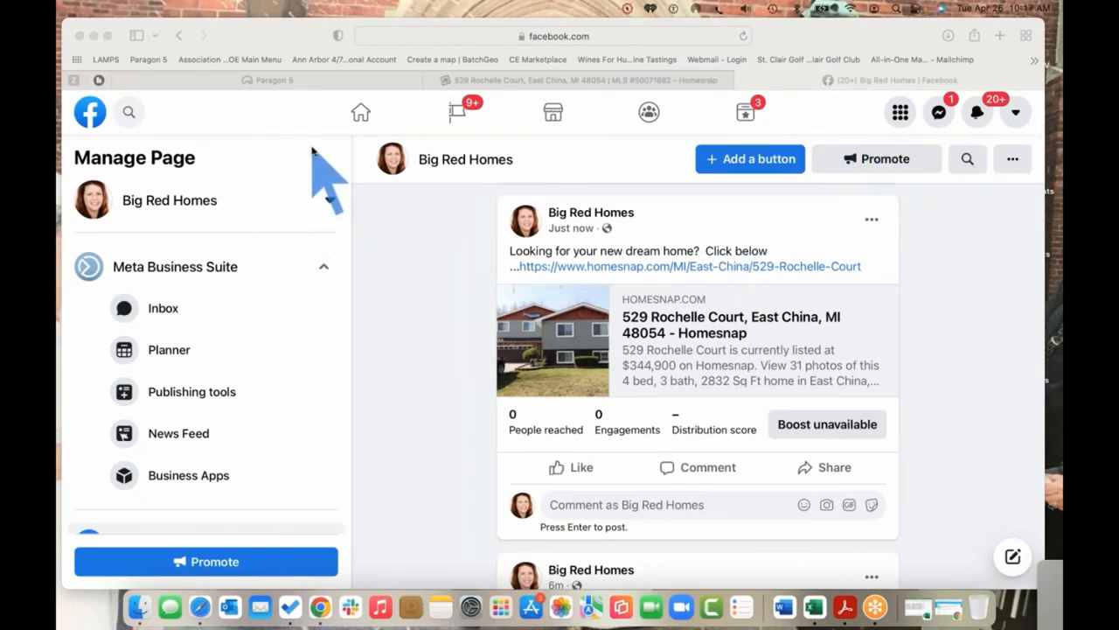
left_click(581, 81)
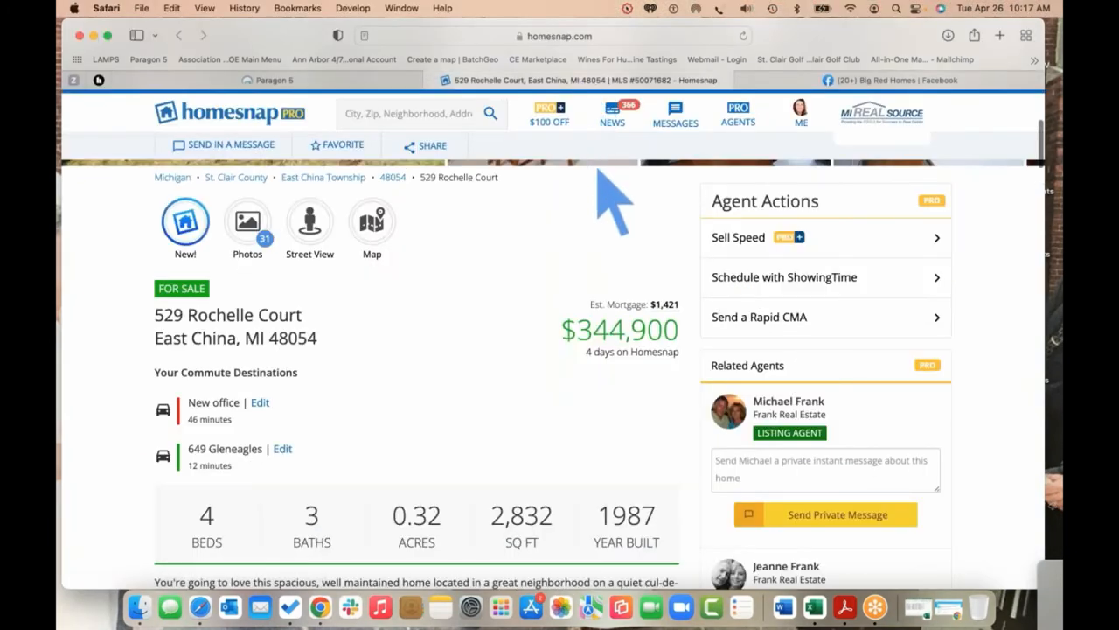
left_click(473, 266)
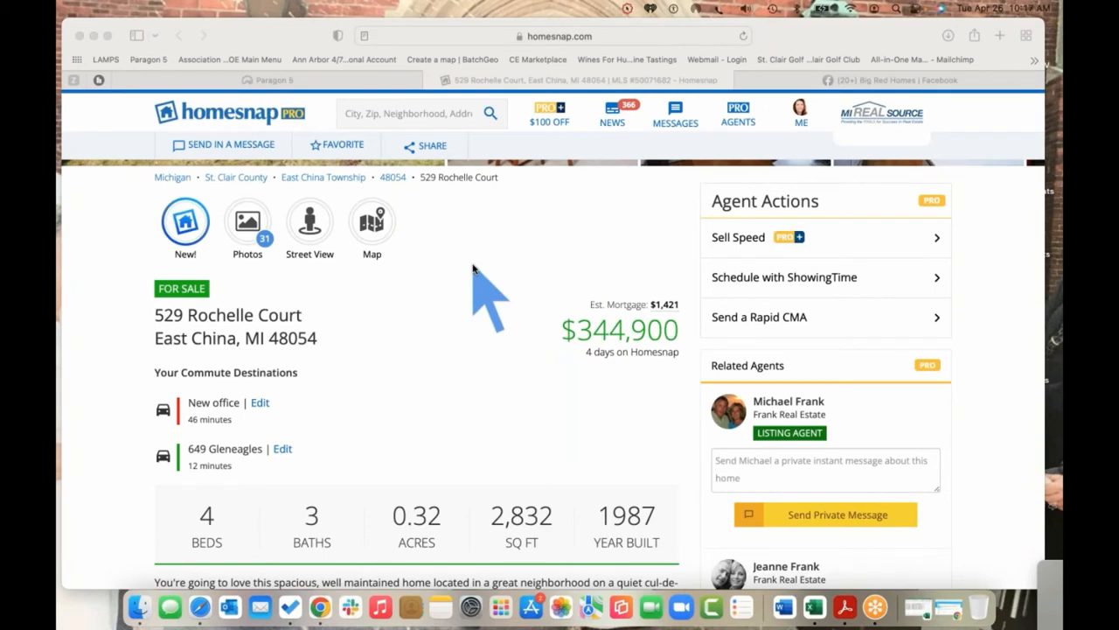
left_click(423, 146)
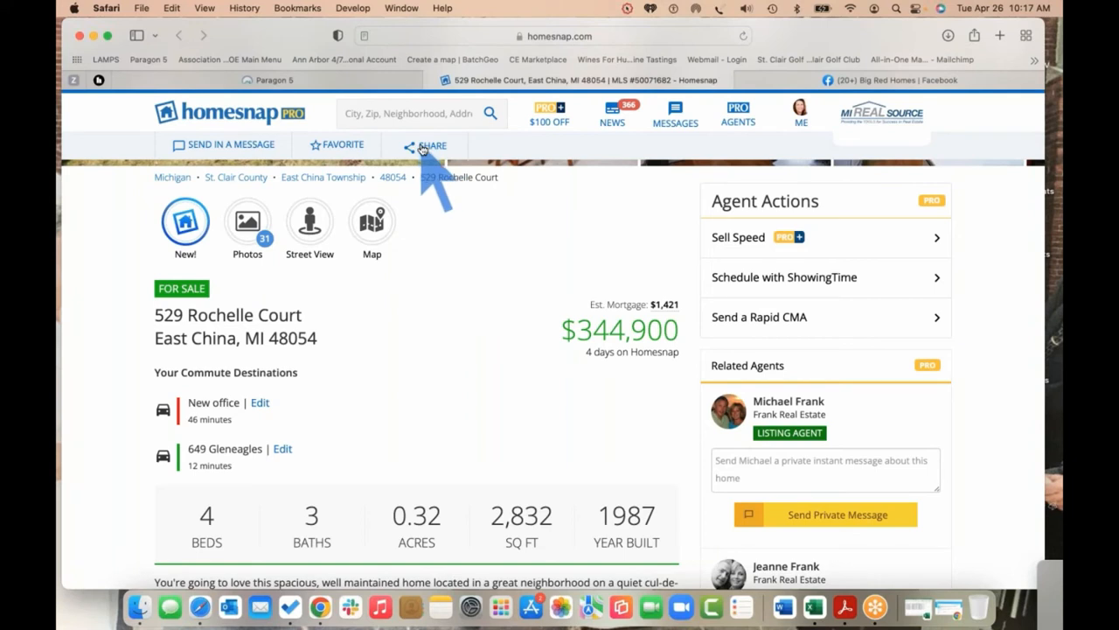
left_click(422, 147)
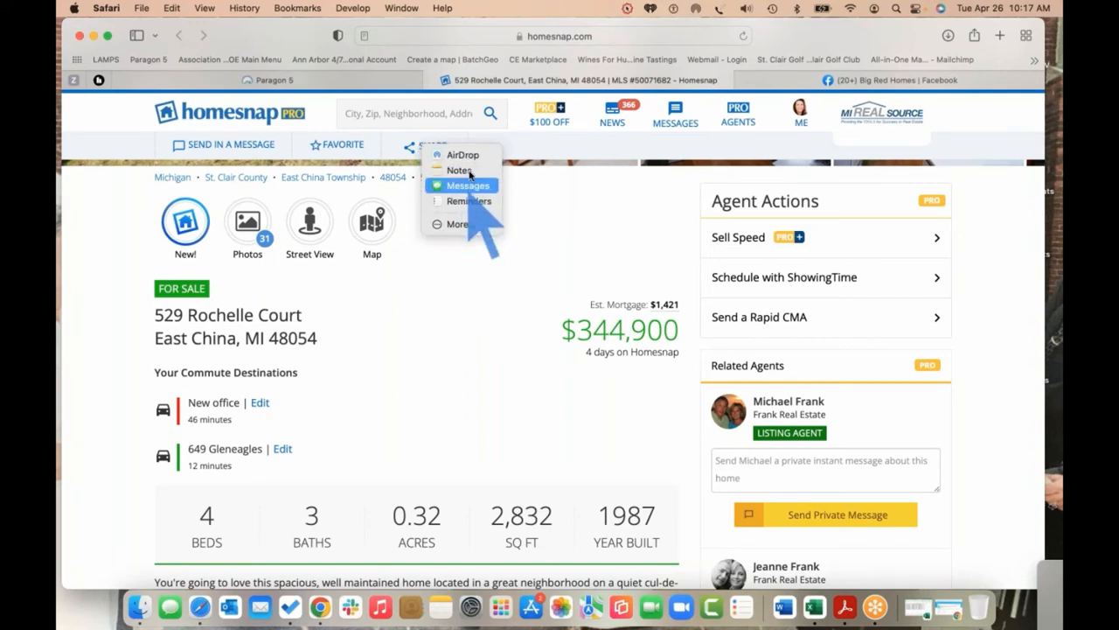
left_click(559, 210)
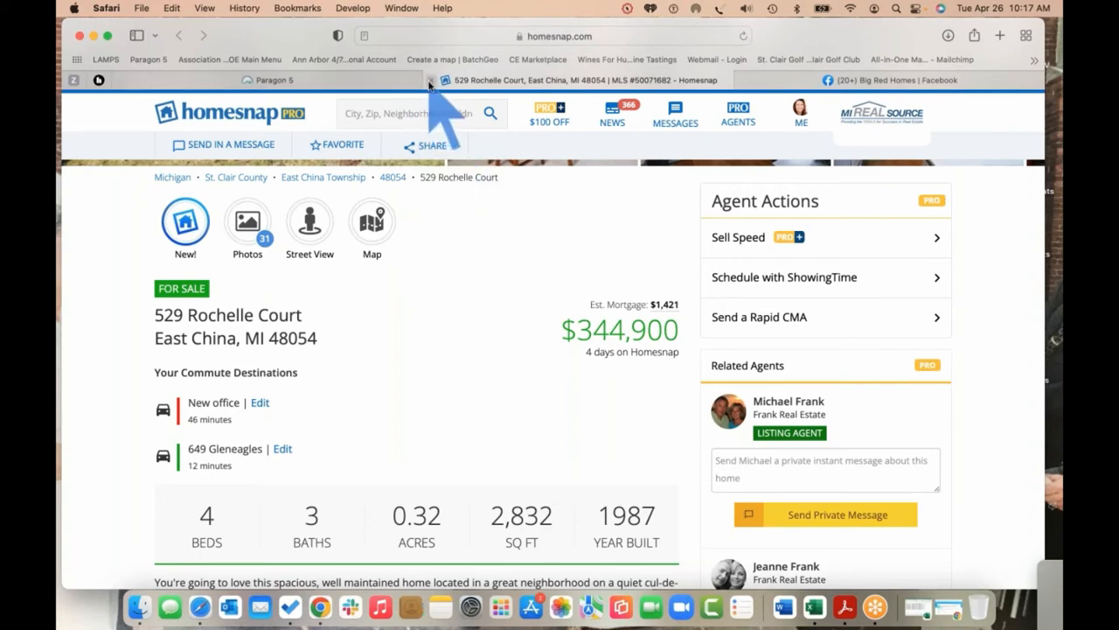
scroll(425, 306, "down", 2)
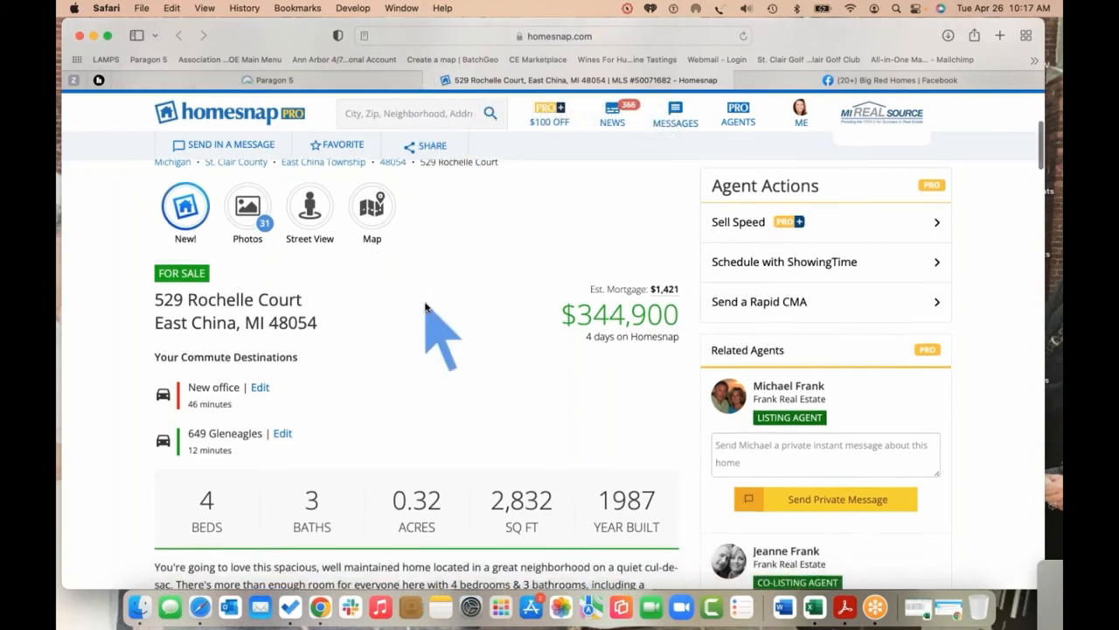
scroll(425, 306, "down", 10)
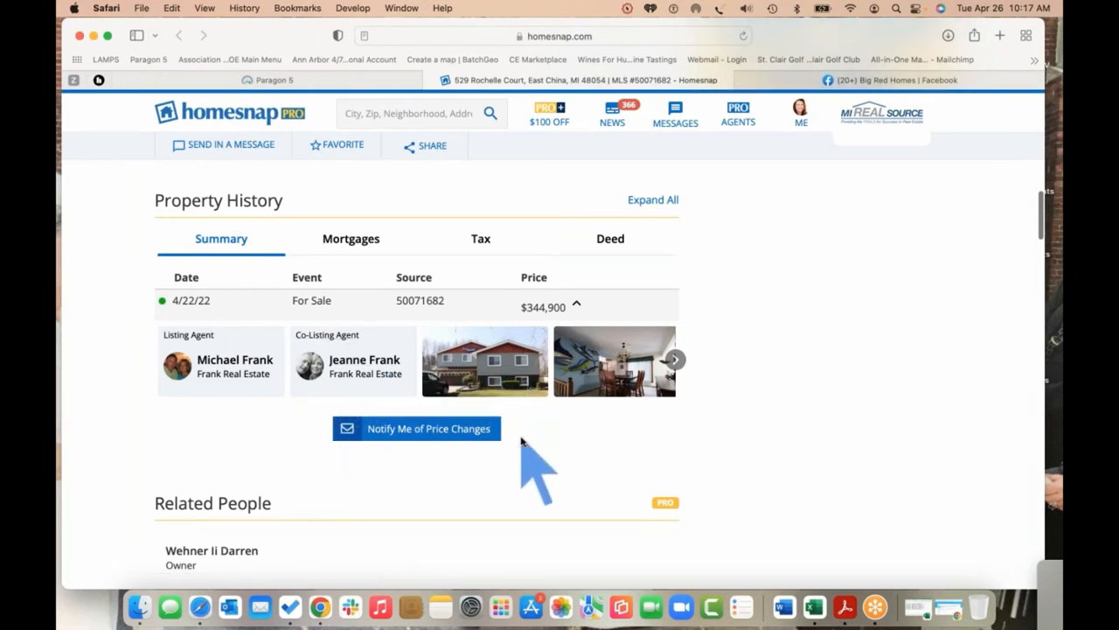
scroll(521, 440, "down", 5)
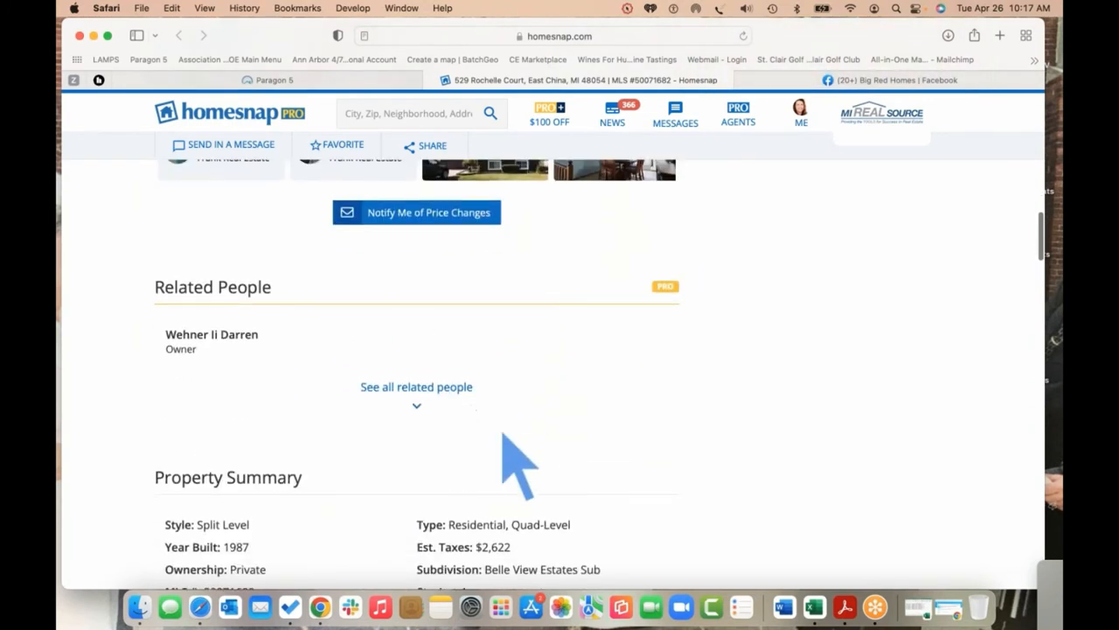
Close the Homesnap tab and open the More menu for MLS# 50071682 in Paragon
left_click(431, 81)
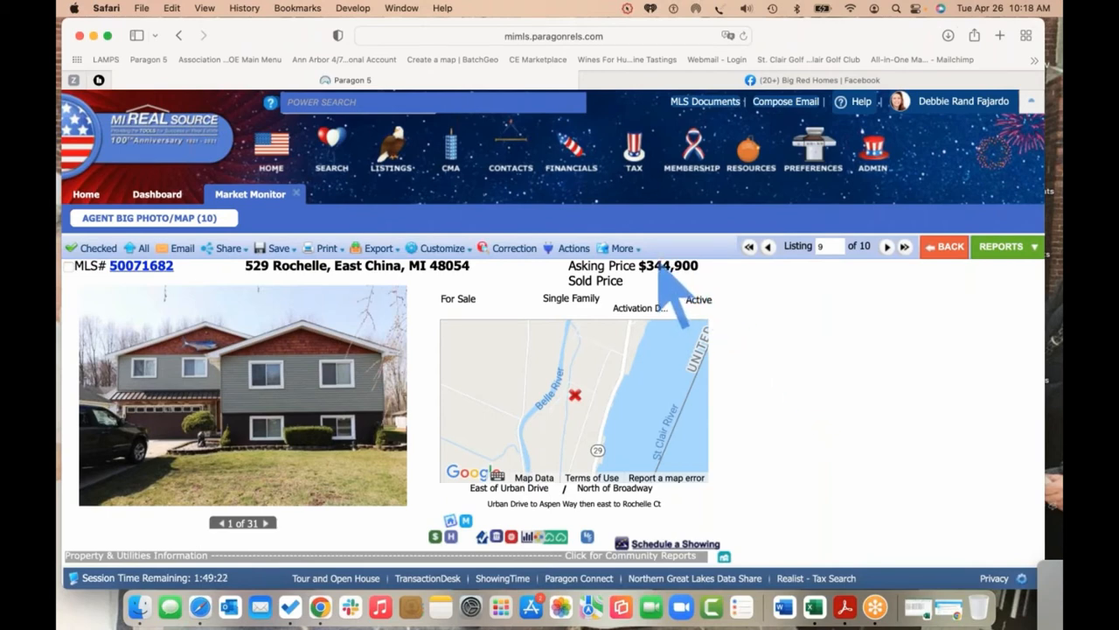
left_click(626, 248)
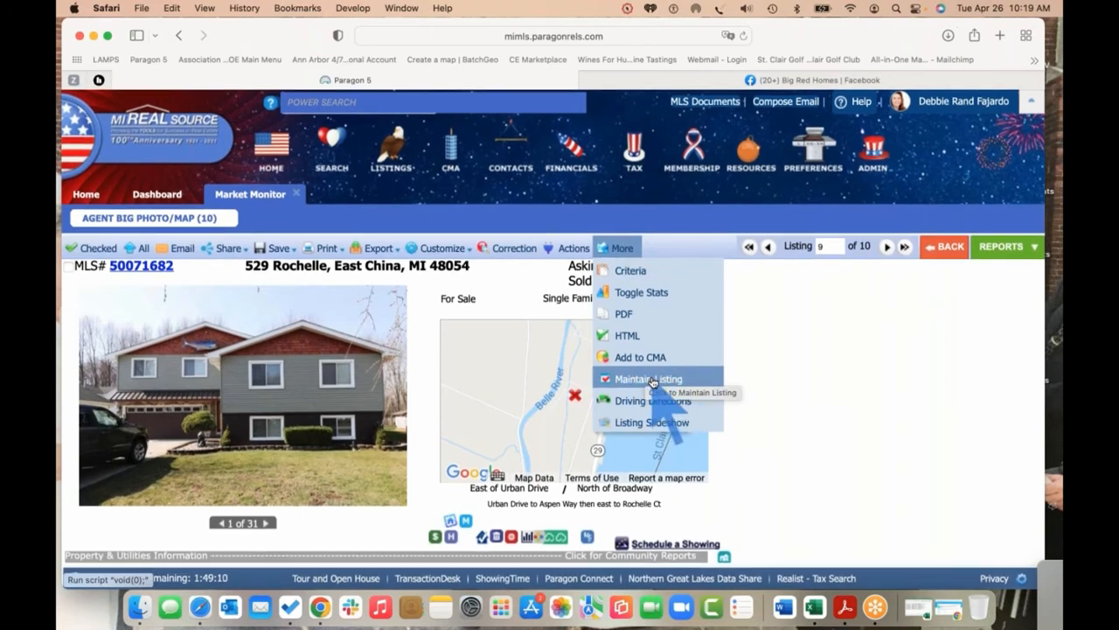
Open MLS# 50071682 via Maintain Listing and bring up its Select an Action list
left_click(652, 380)
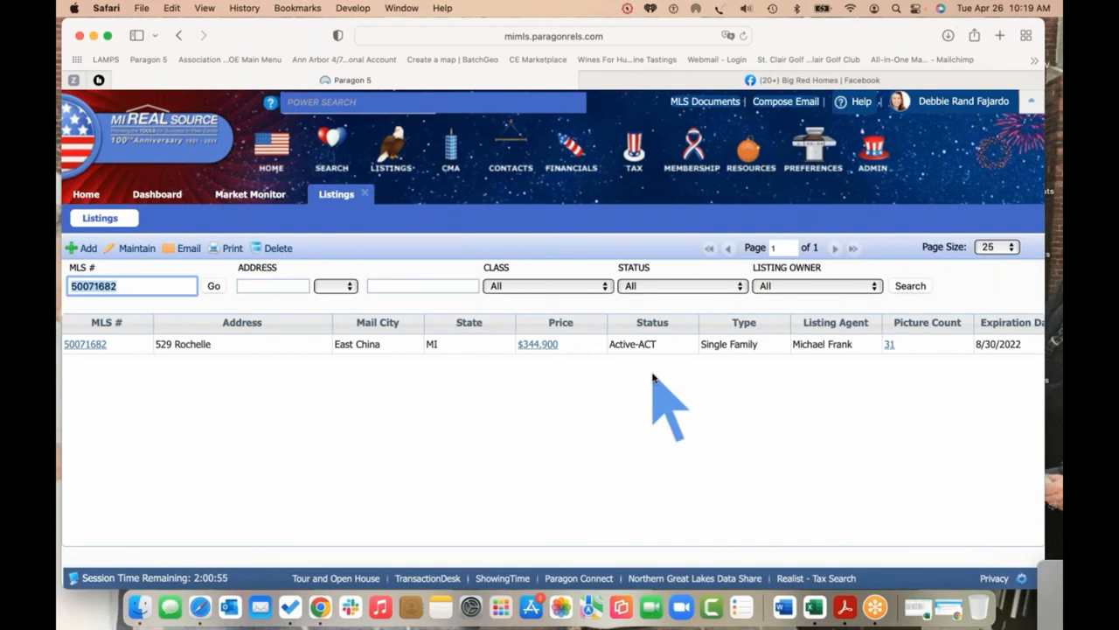
scroll(652, 379, "right", 4)
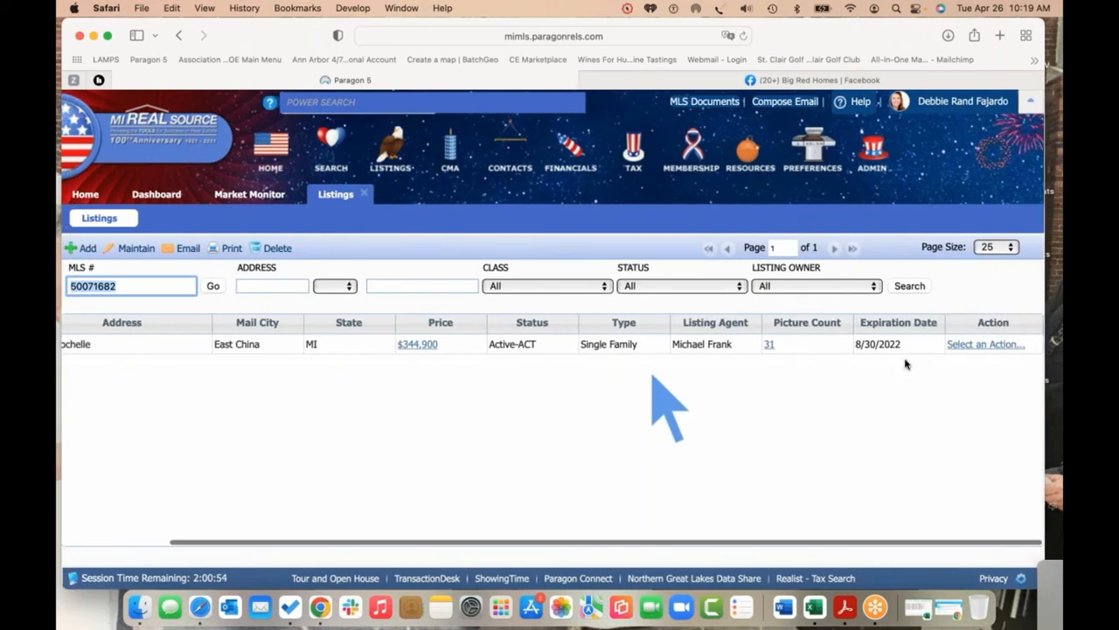
left_click(1005, 347)
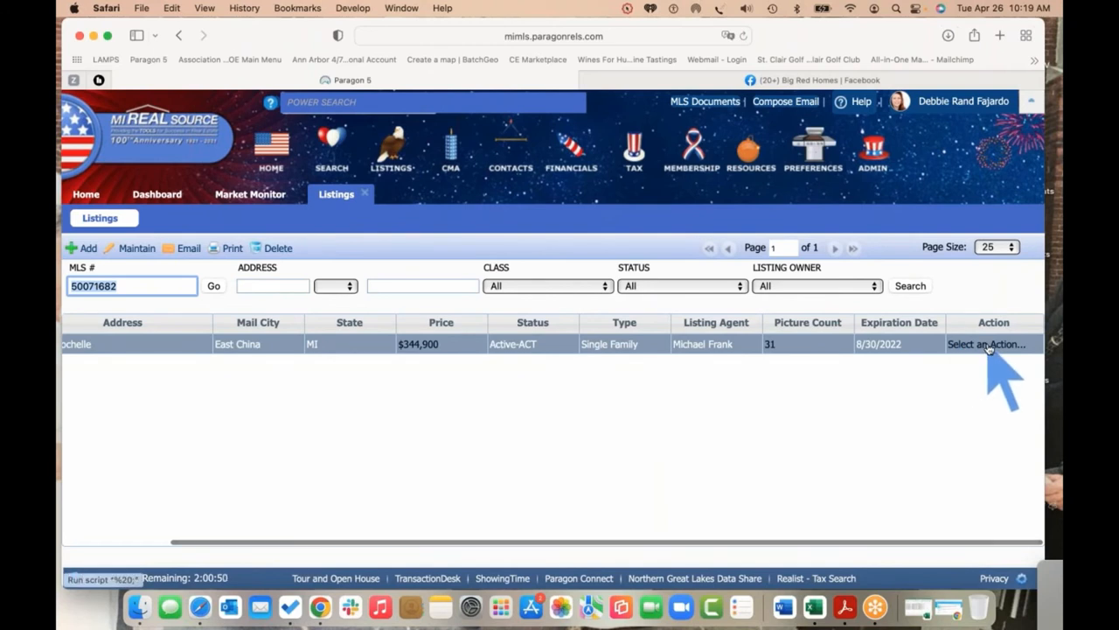
left_click(989, 345)
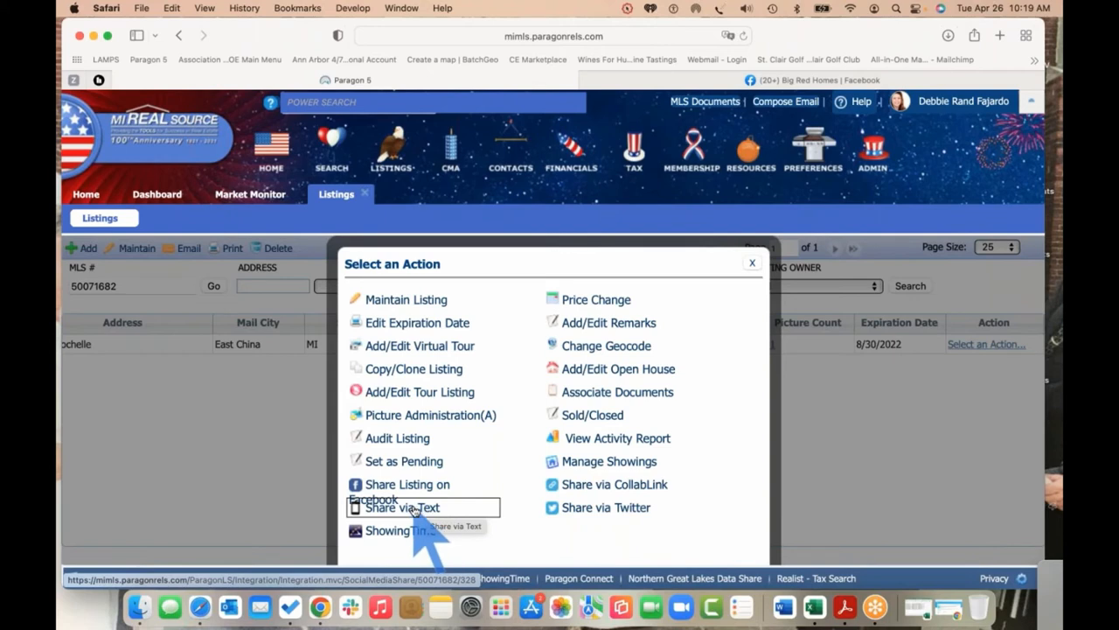
Text the listing via Share via Text to the chosen contact's work cellular number
left_click(415, 509)
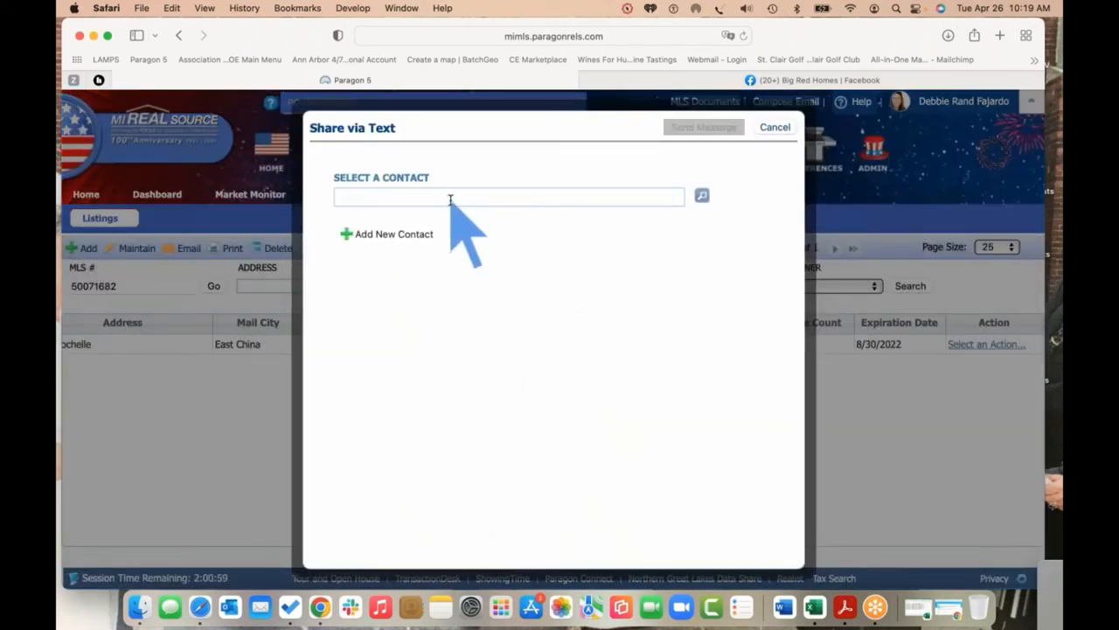
type("debbie")
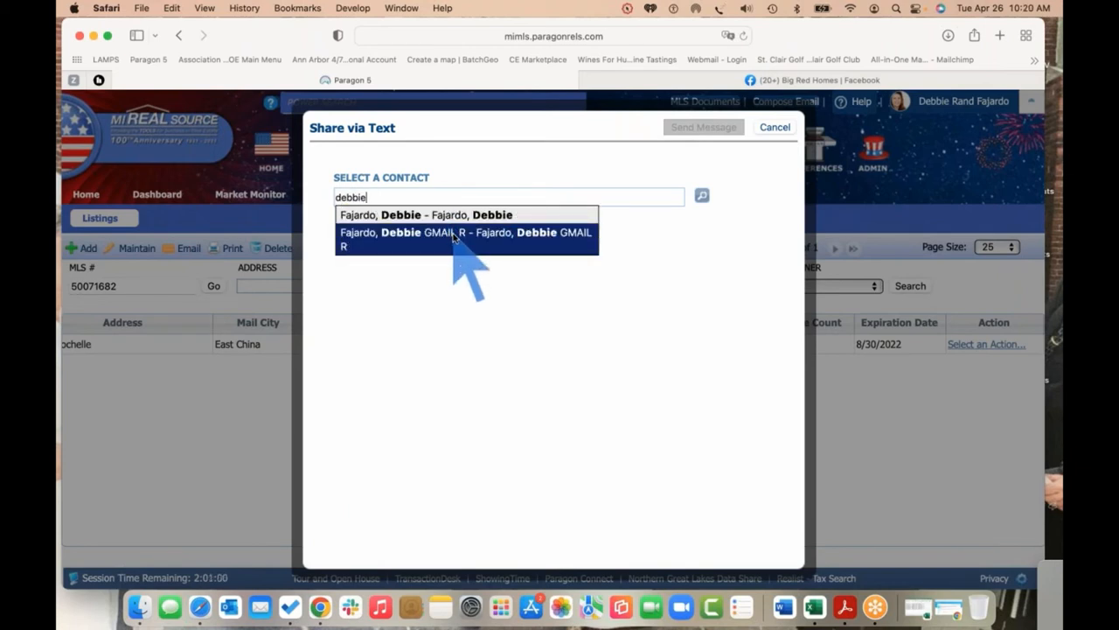
left_click(452, 233)
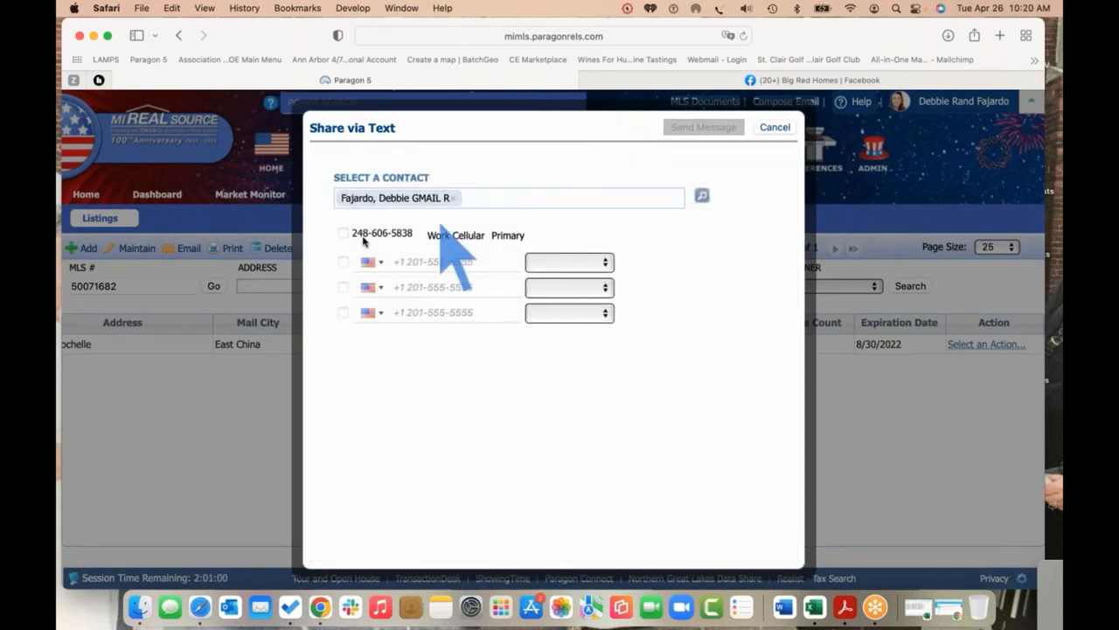
left_click(344, 233)
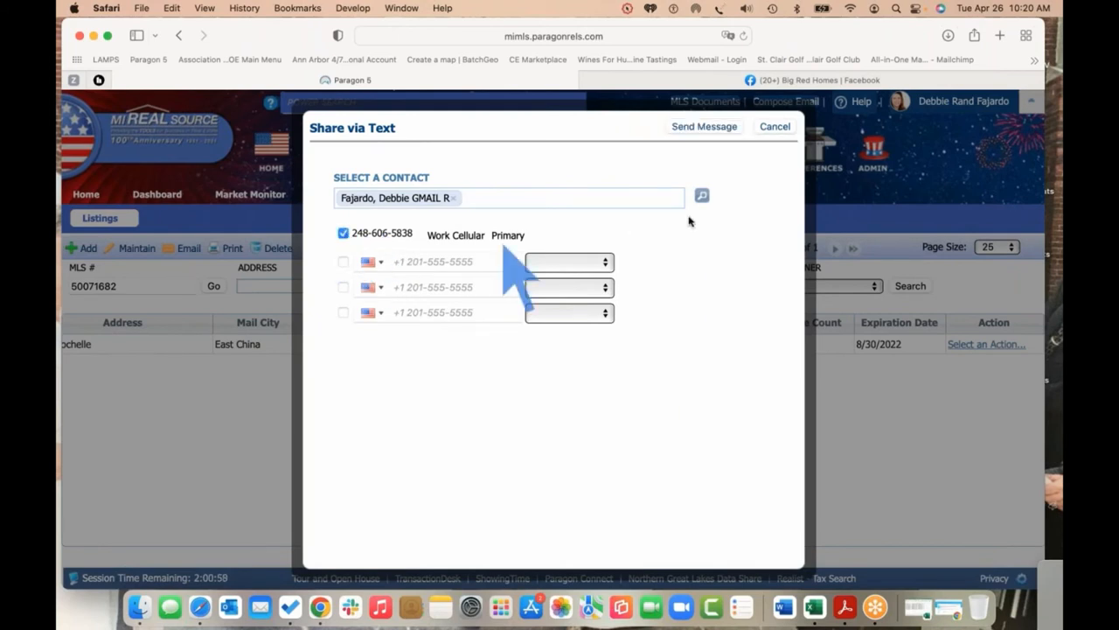
left_click(705, 127)
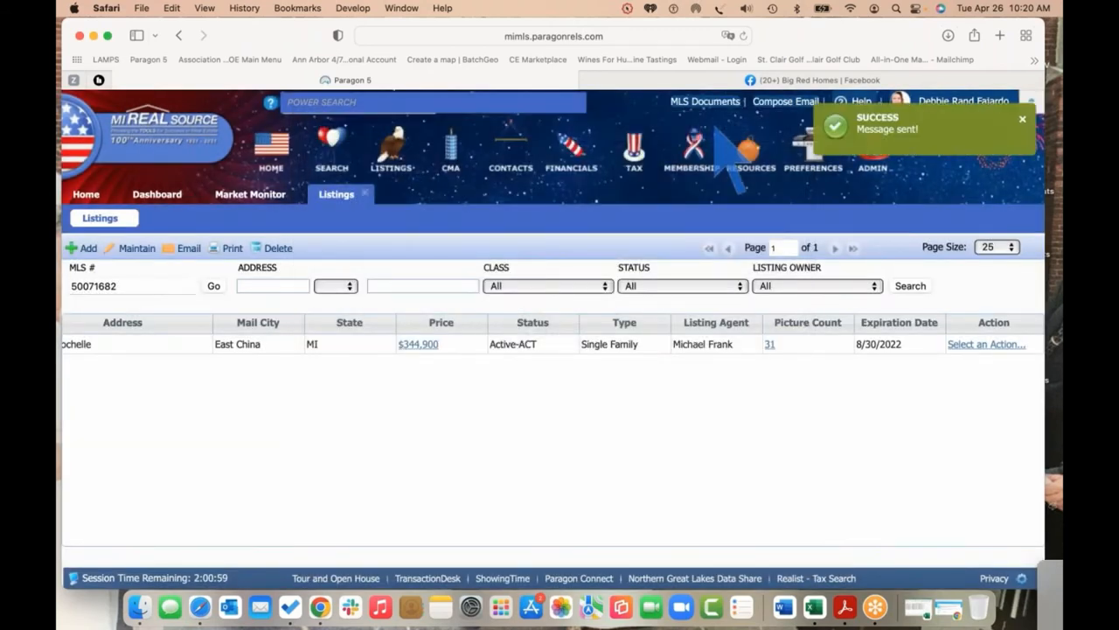
Open the paragonrels.com listing link from the incoming Messages text
left_click(907, 74)
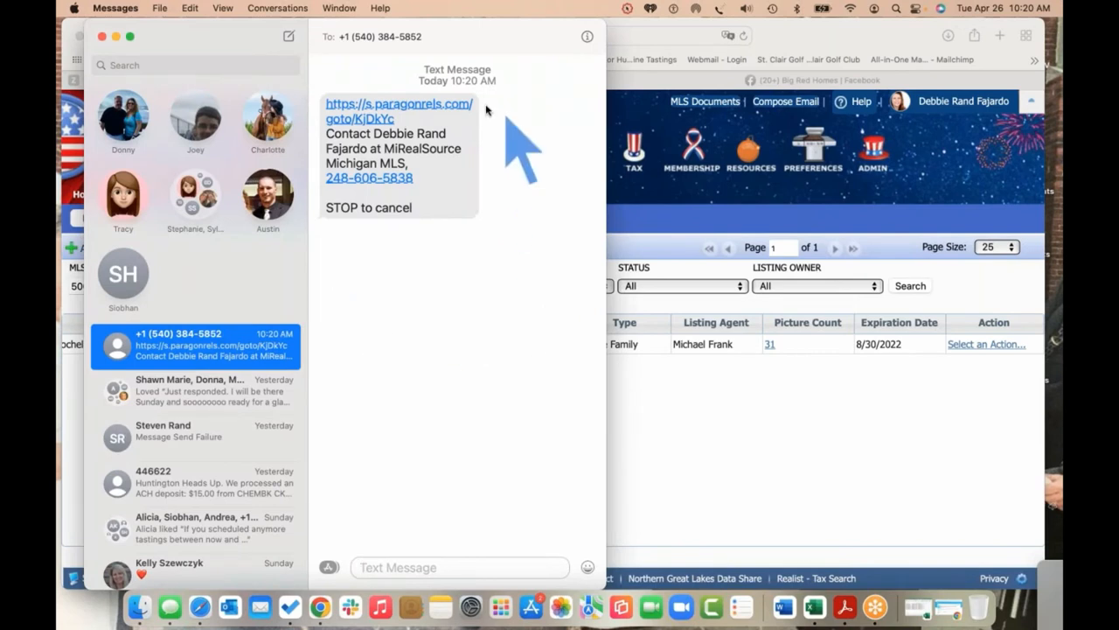
left_click(426, 107)
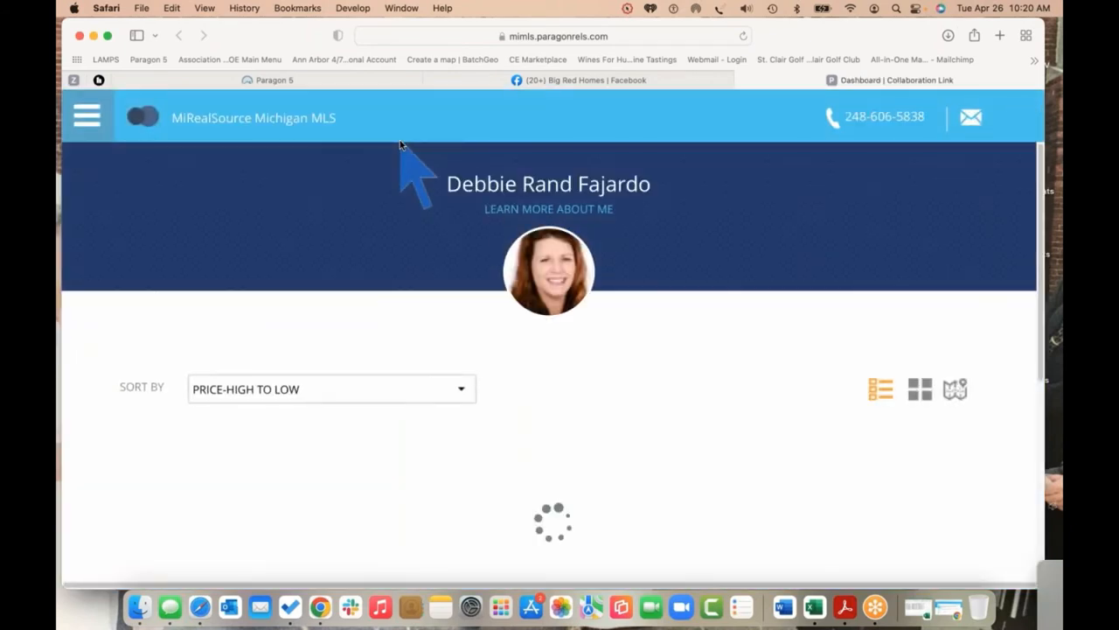
scroll(694, 278, "down", 1)
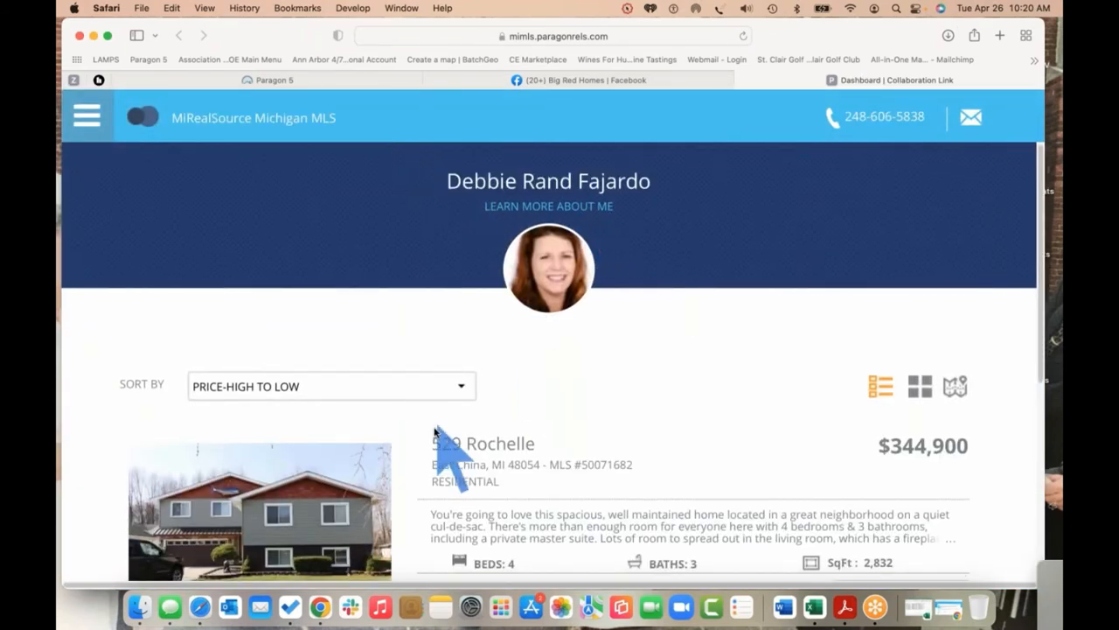
scroll(706, 187, "down", 3)
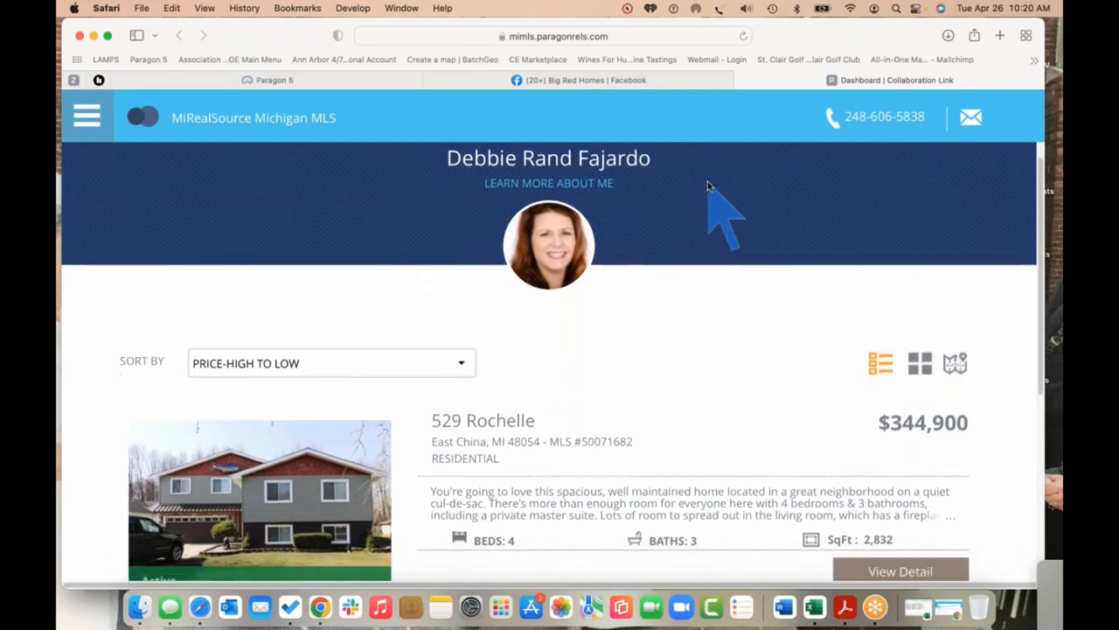
scroll(708, 186, "up", 3)
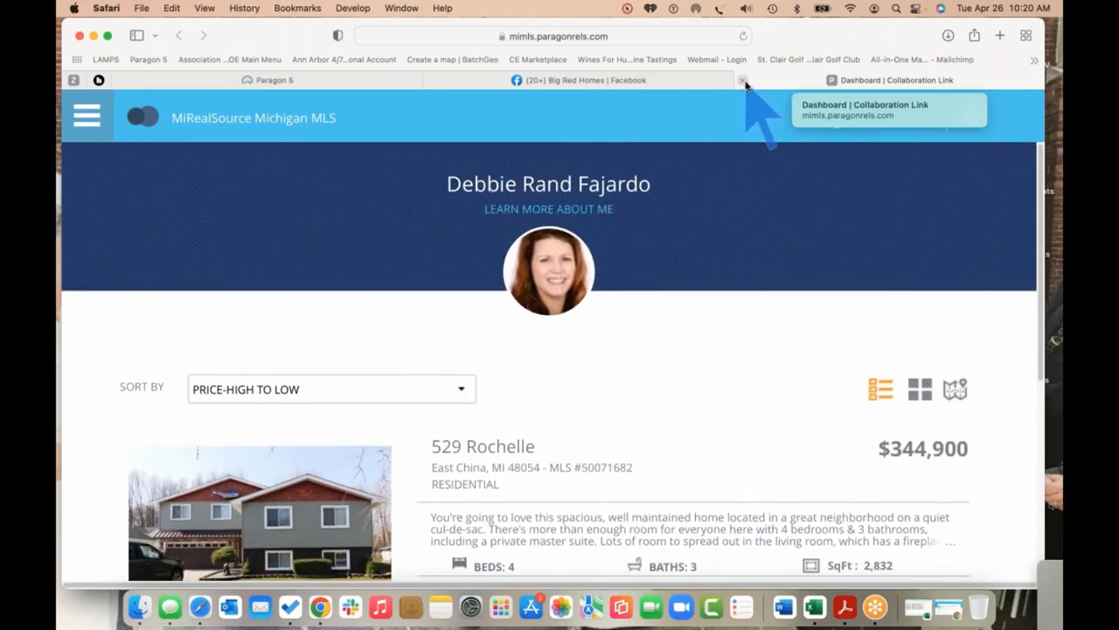
Close the Collaboration Link tab and bring the Paragon 5 listings back to the front
left_click(743, 80)
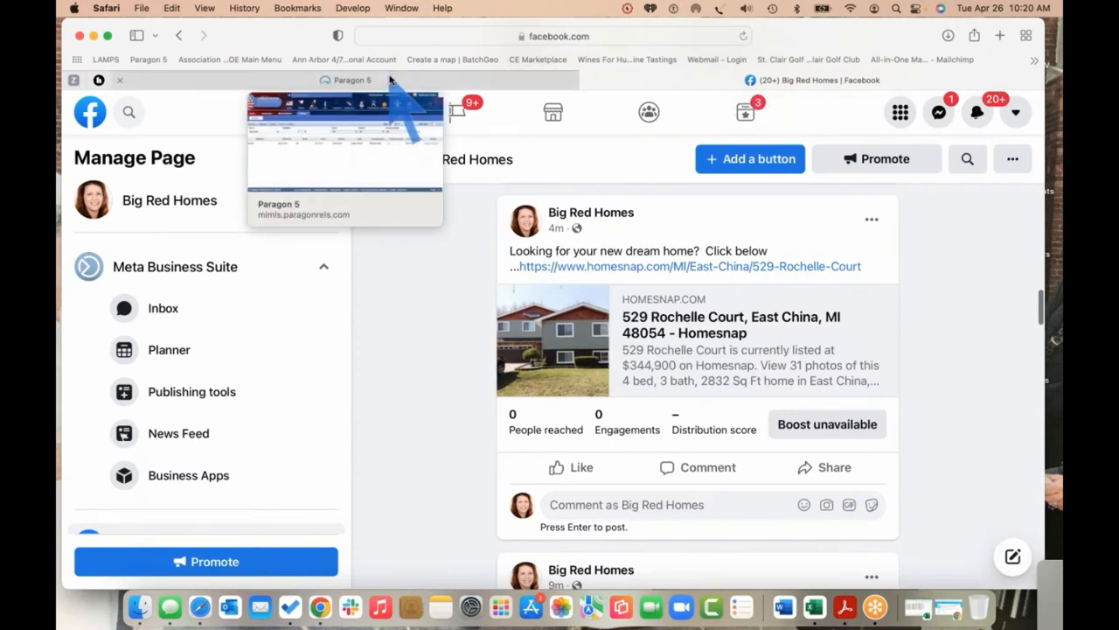
left_click(395, 84)
key("ctrl+Up")
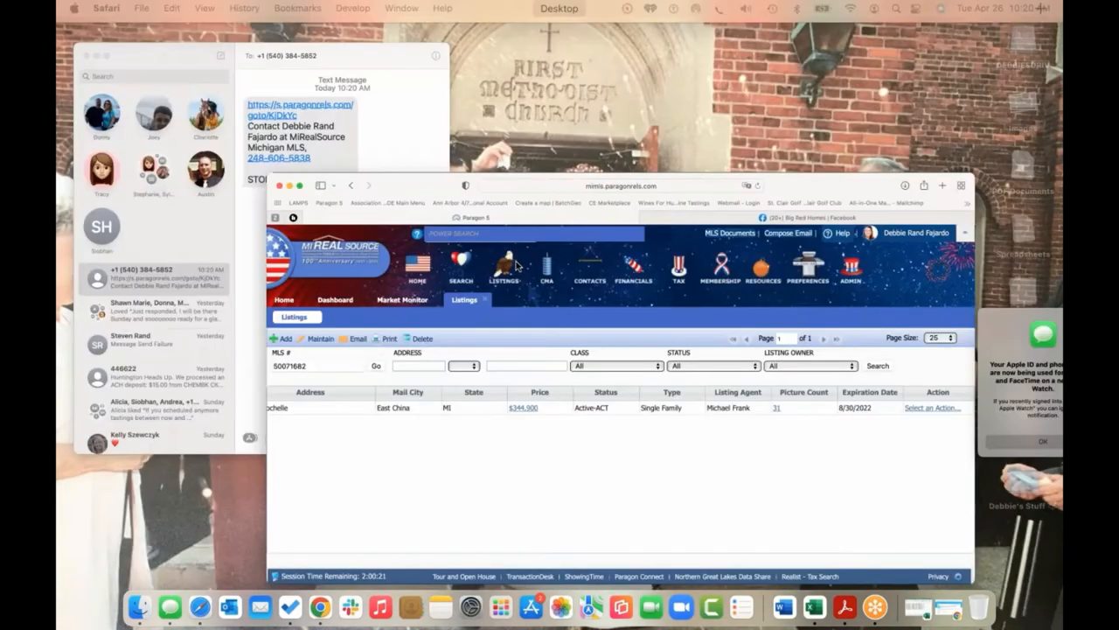
left_click(603, 445)
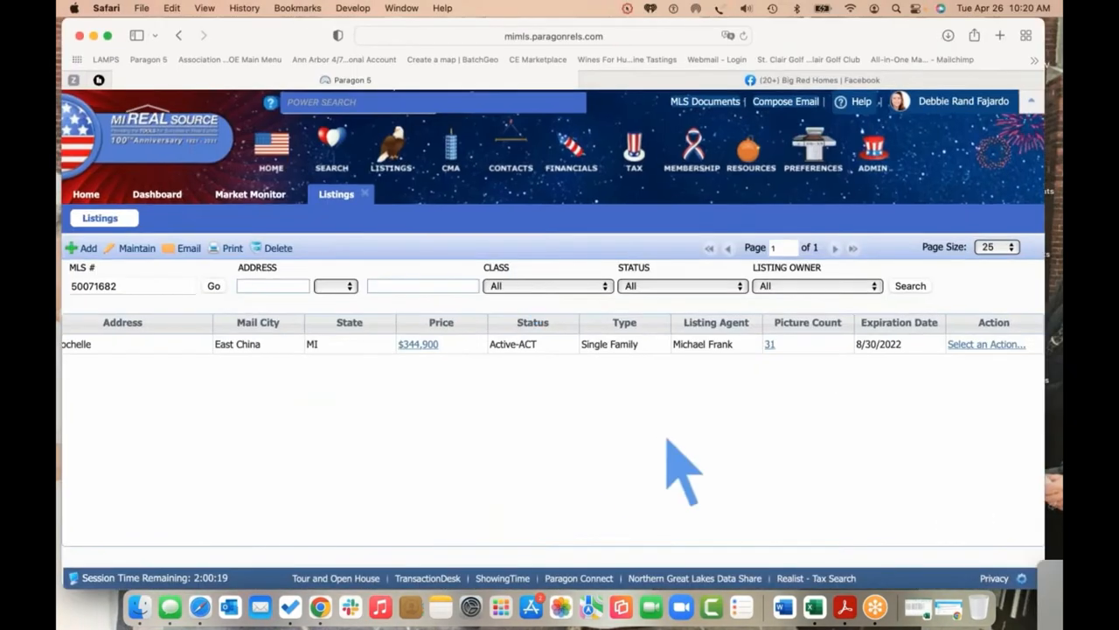
Start sharing the listing on Facebook, targeting a page you manage
left_click(974, 345)
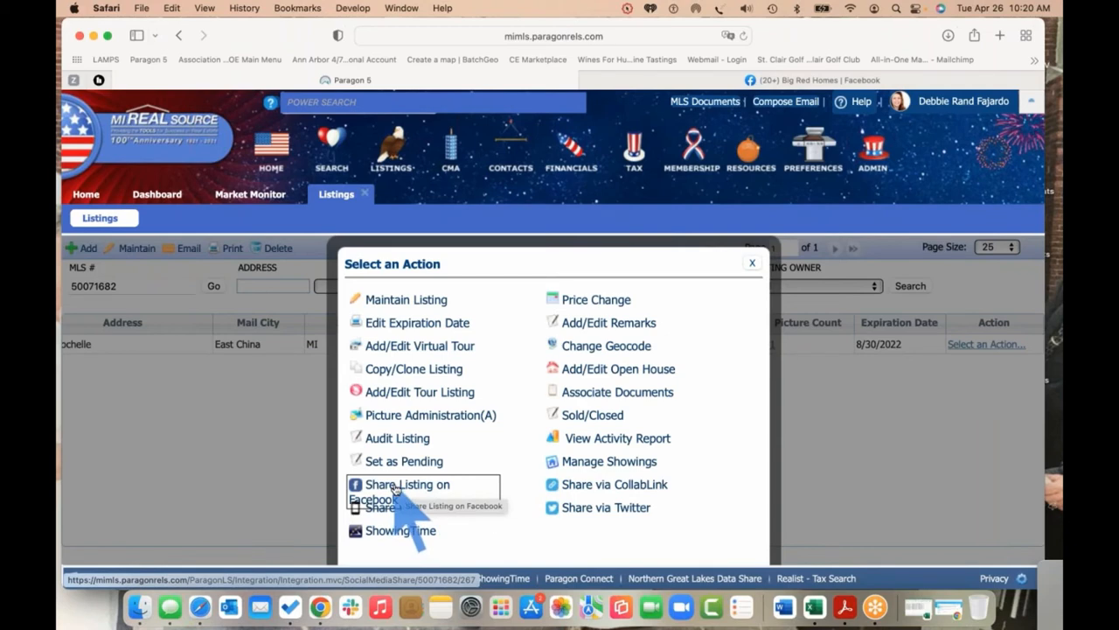
left_click(395, 488)
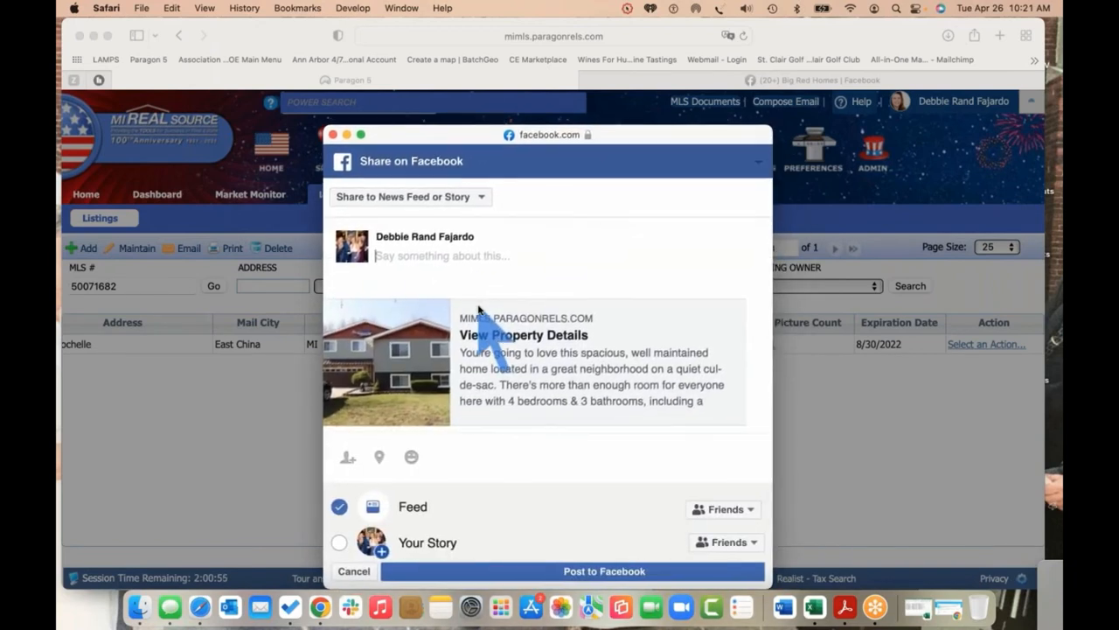
left_click(472, 197)
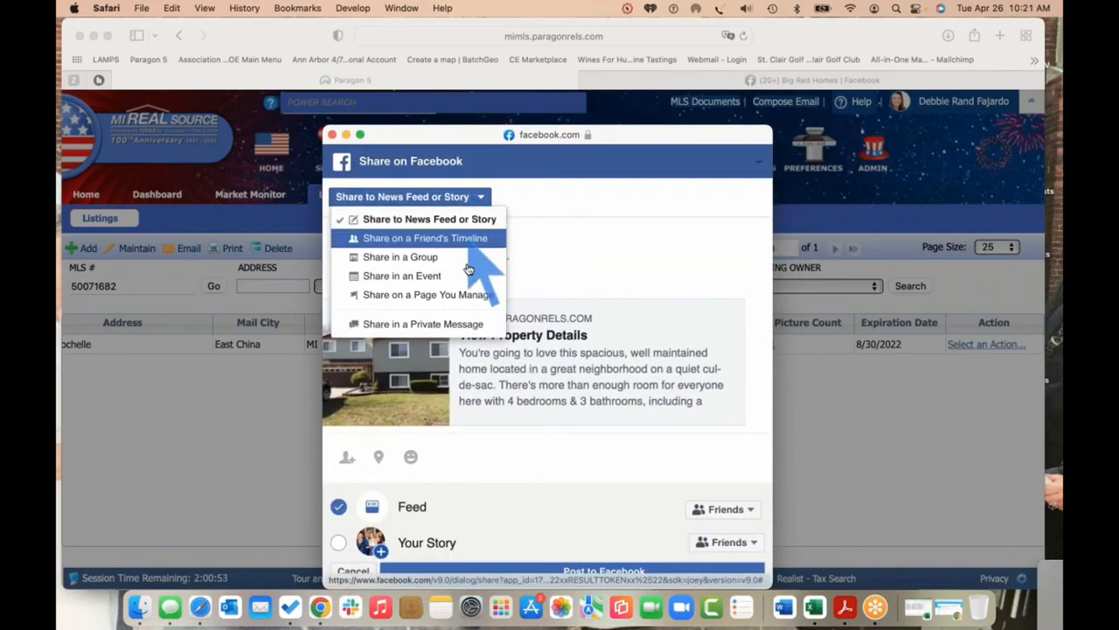
left_click(457, 295)
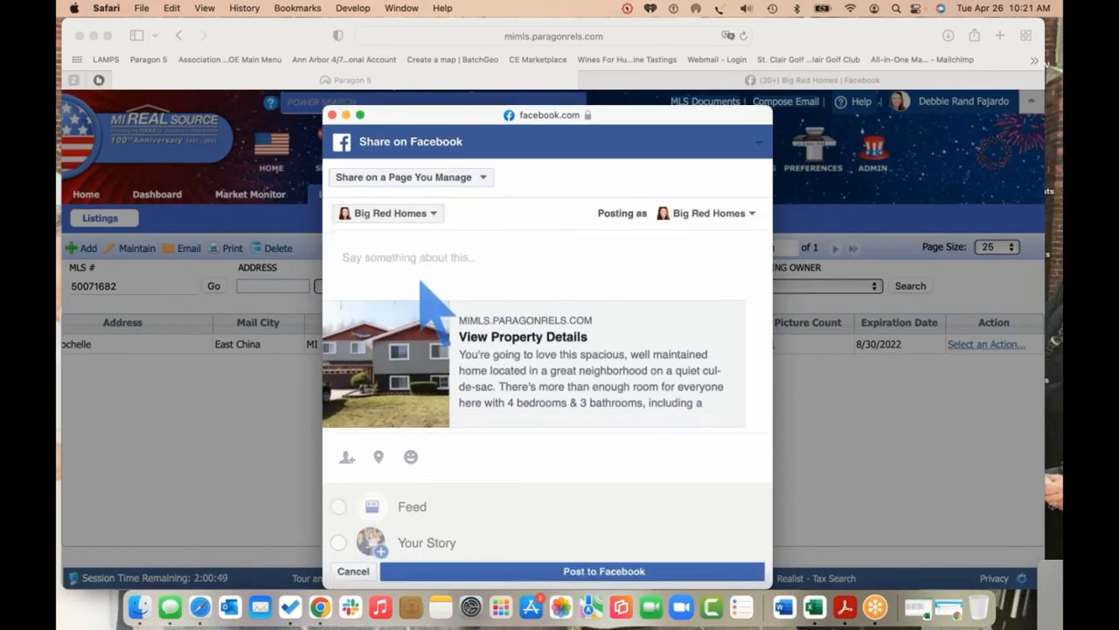
Caption the post 'Listing Maintenance test', publish it to Big Red Homes, and reopen the listing's actions
type("Listing a")
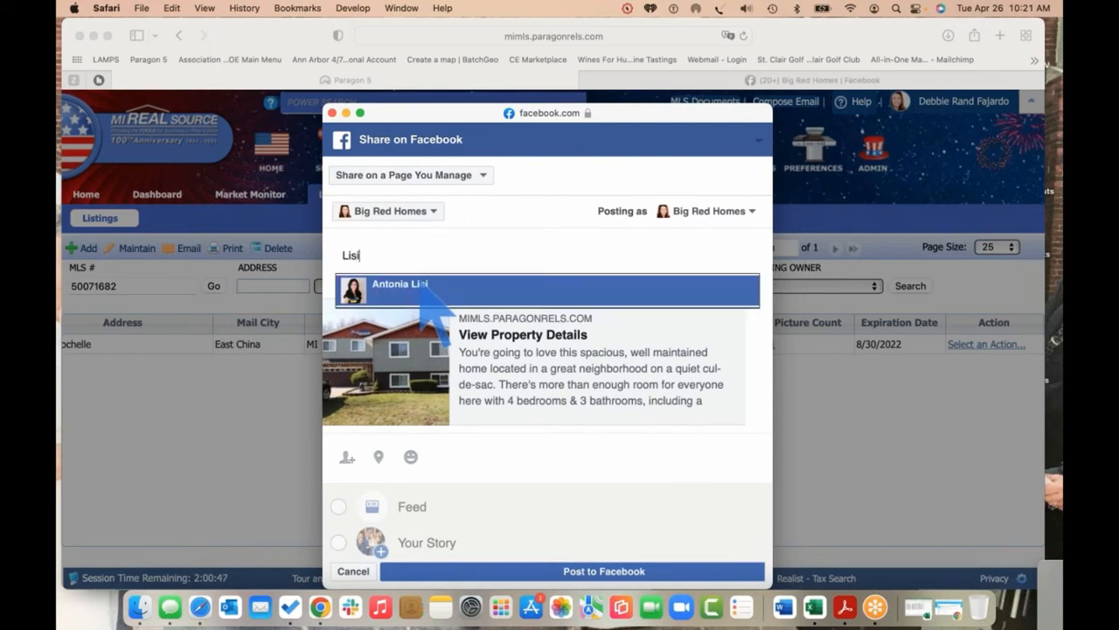
key("BackSpace")
type("Ma")
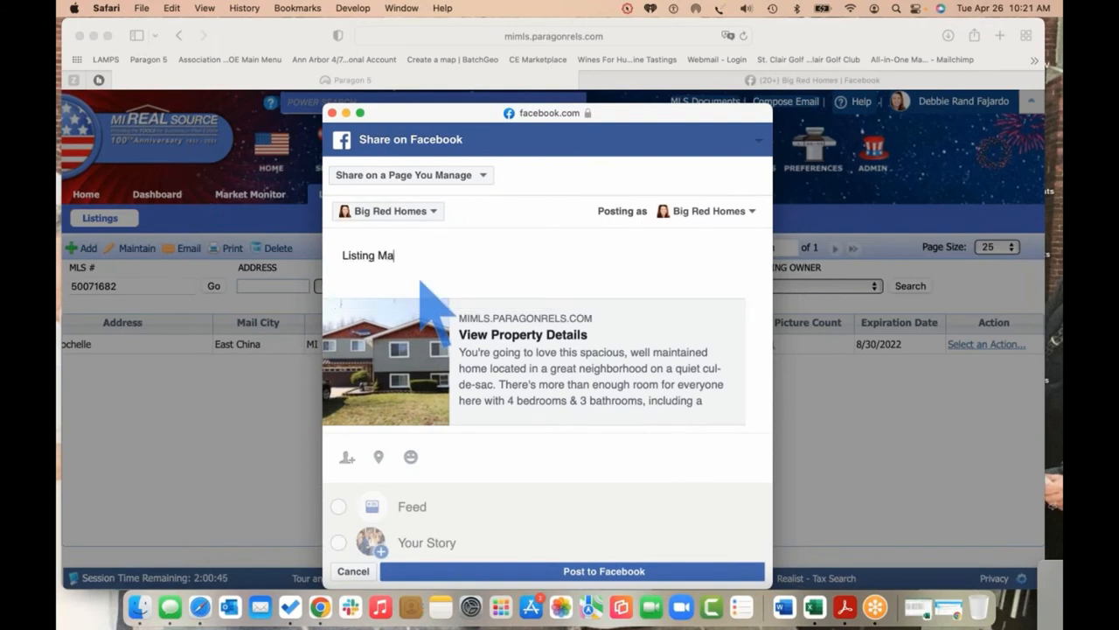
type("intenance test")
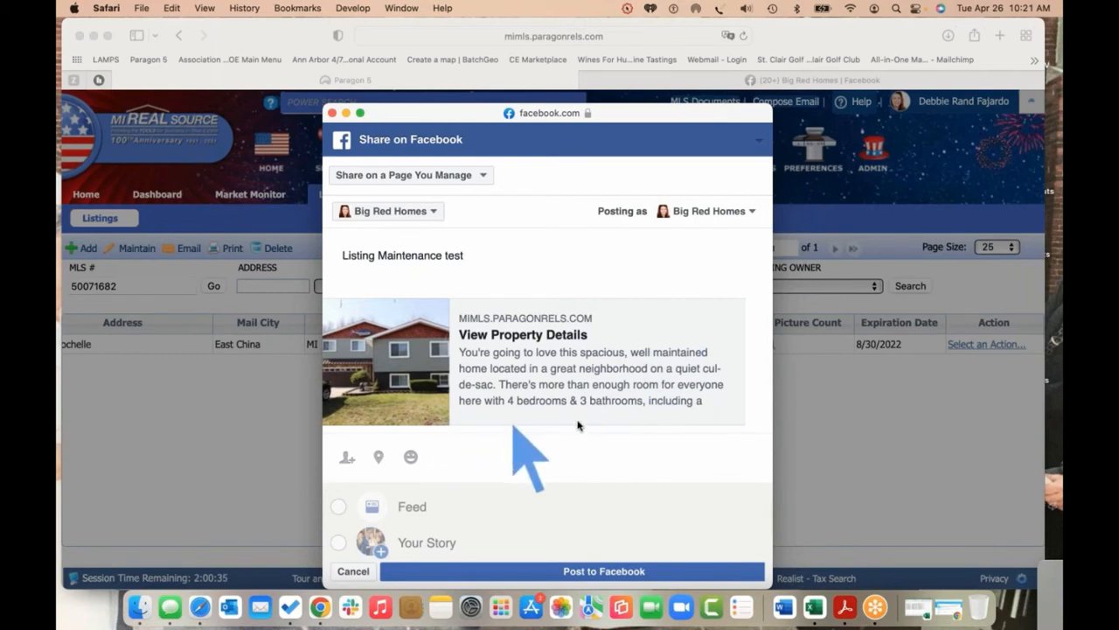
left_click(594, 571)
left_click(595, 571)
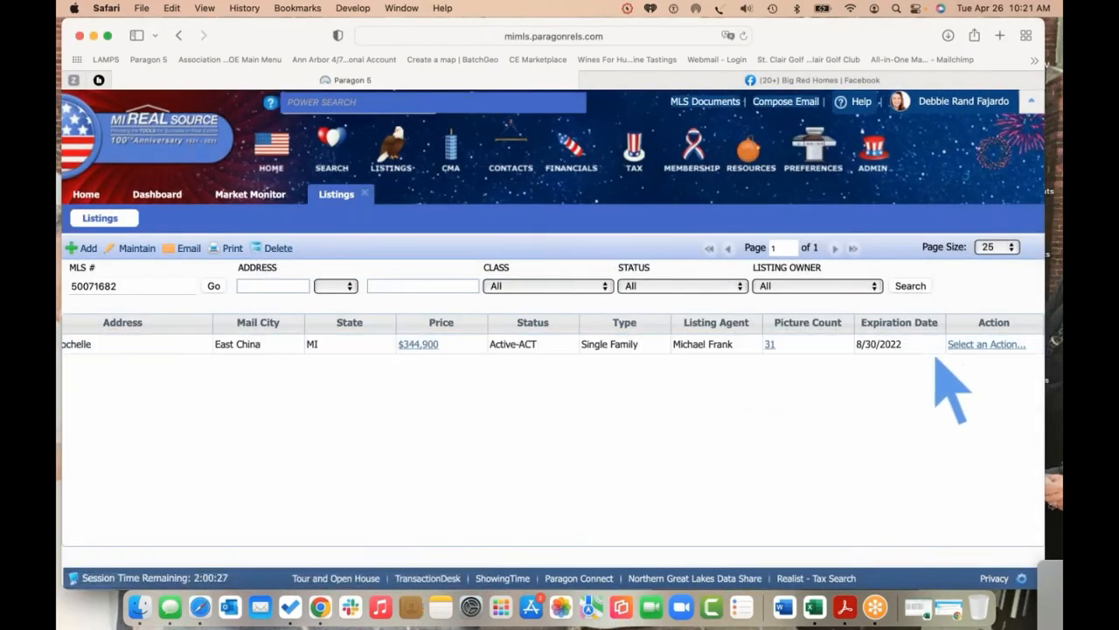
left_click(978, 347)
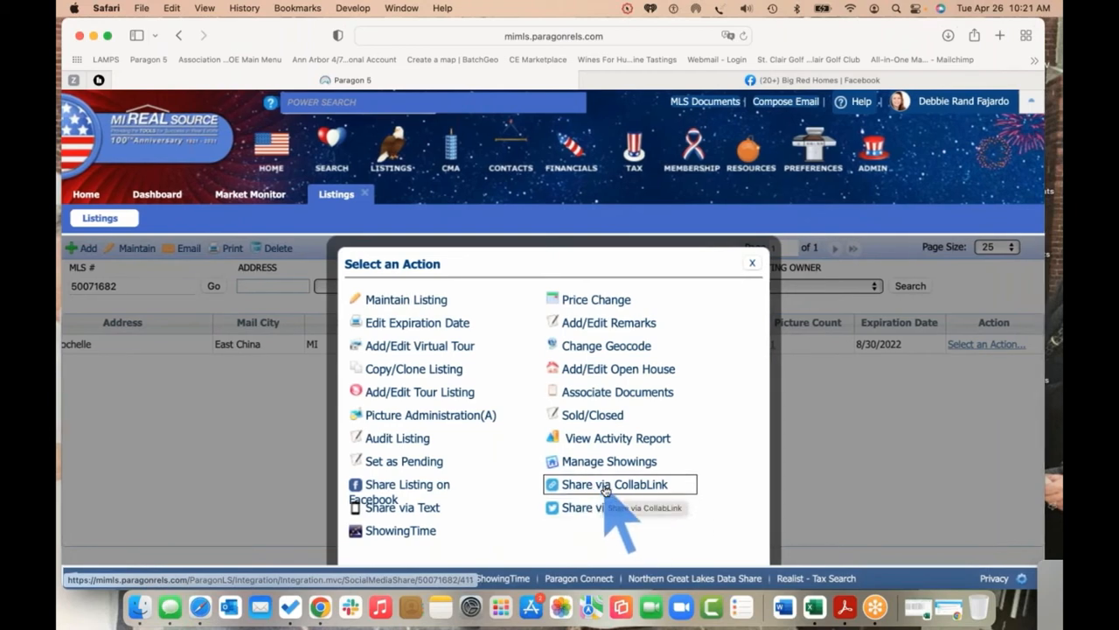
Generate the CollabLink for MLS# 50071682 and copy its web address to the clipboard
left_click(605, 485)
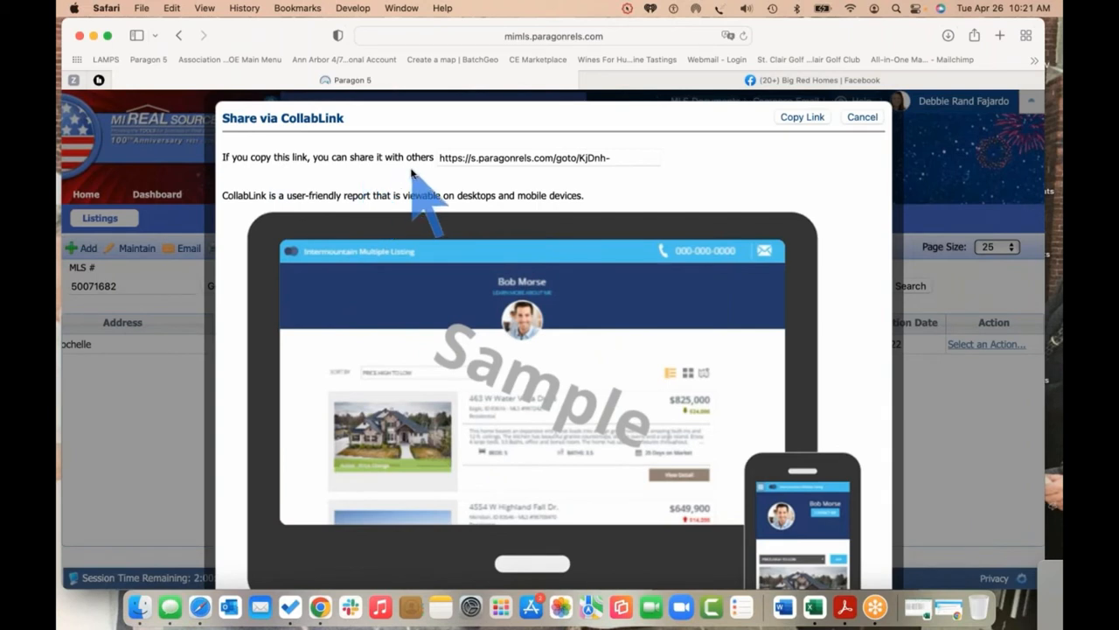
left_click(617, 158)
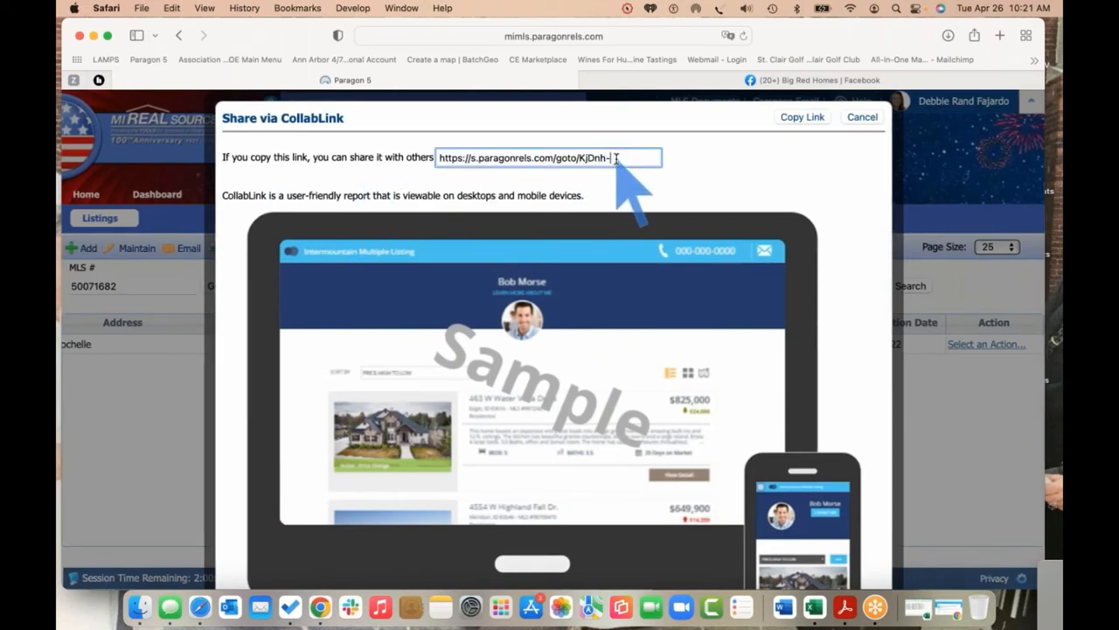
left_click_drag(618, 158, 414, 155)
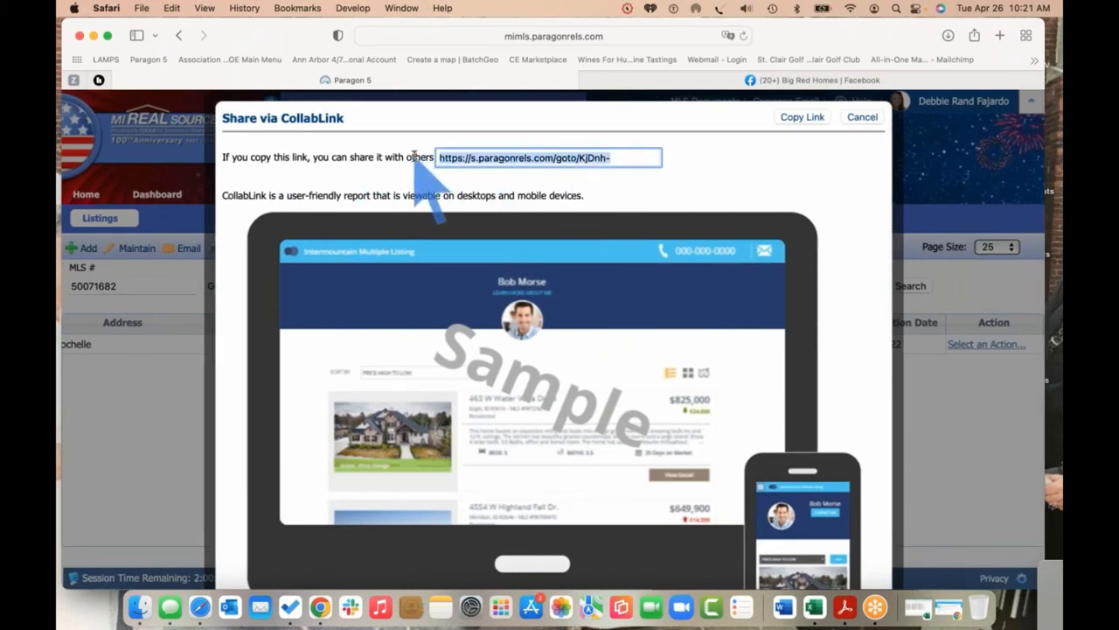
right_click(464, 158)
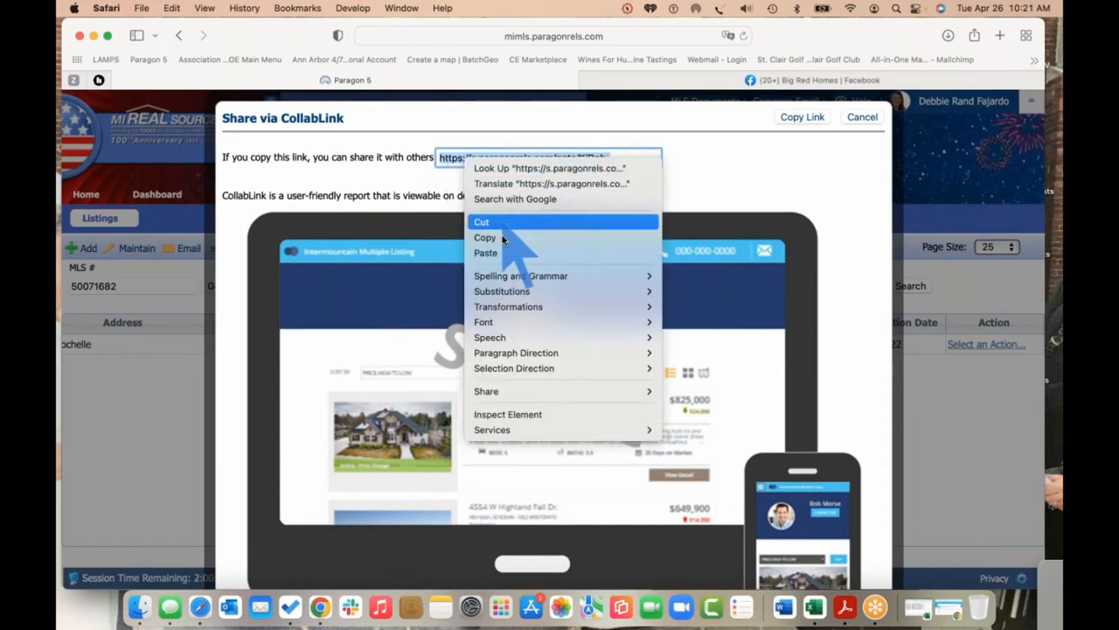
left_click(503, 237)
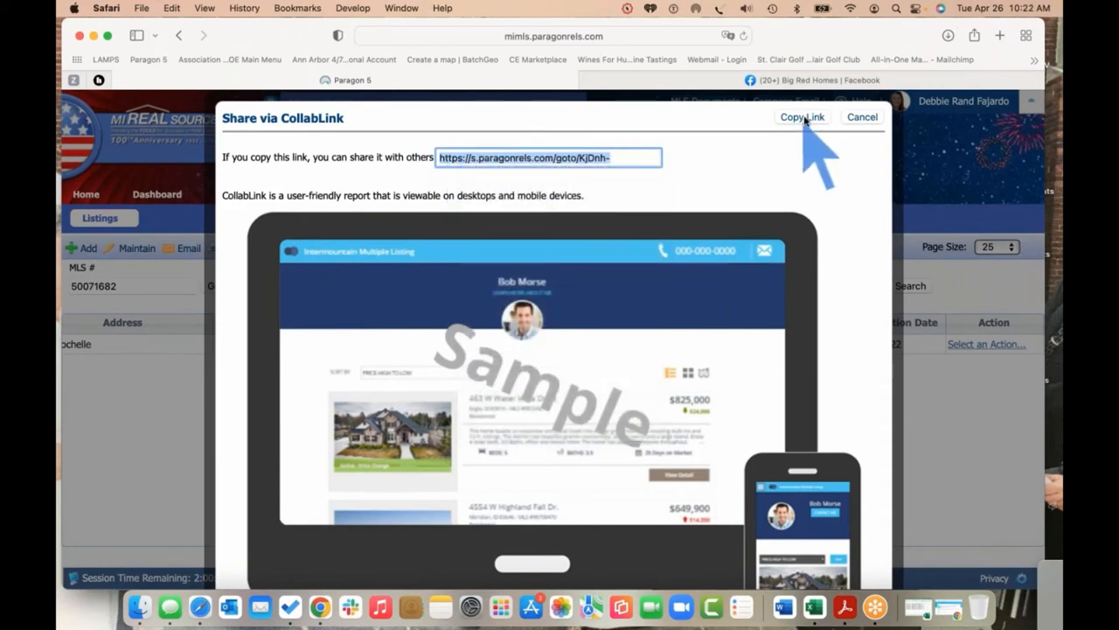
left_click(857, 120)
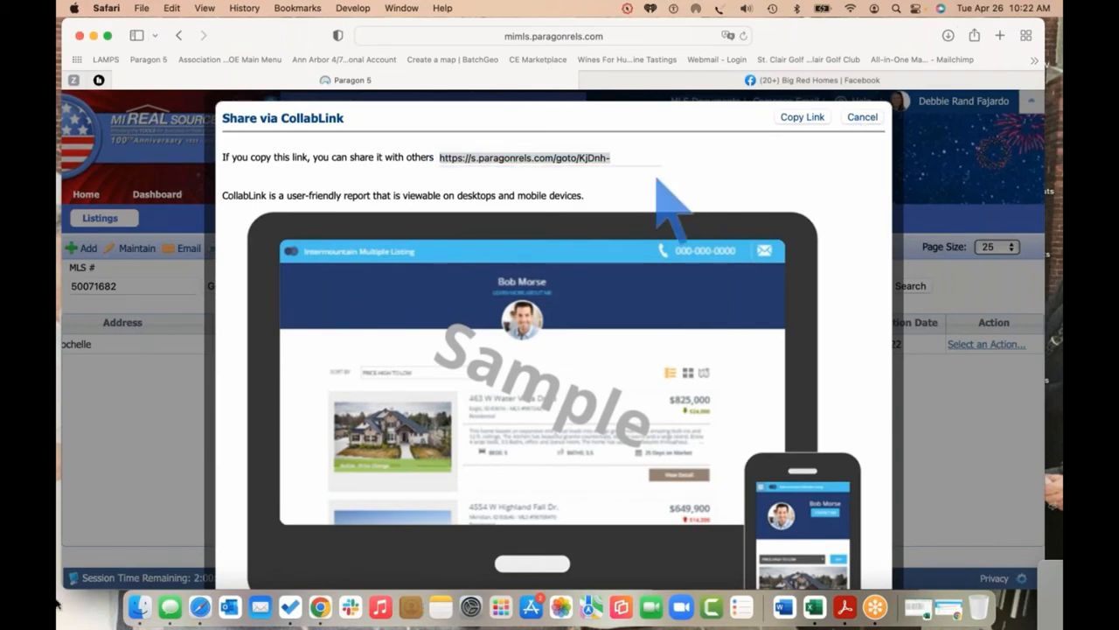
Paste the CollabLink address into the Messages conversation and send it as a text
left_click(160, 595)
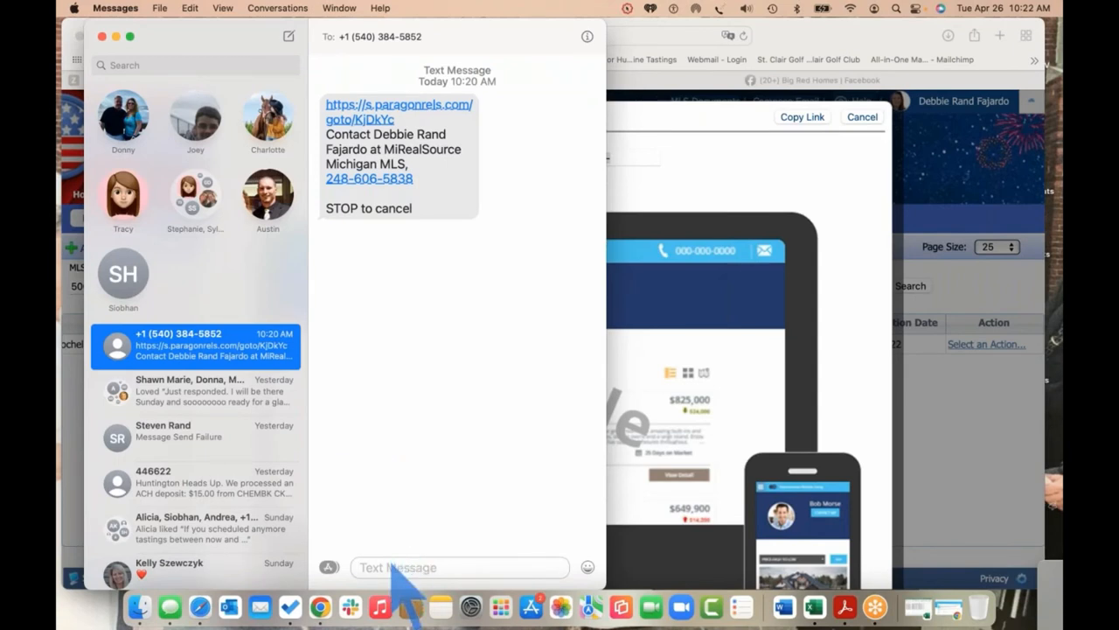
right_click(390, 568)
left_click(412, 450)
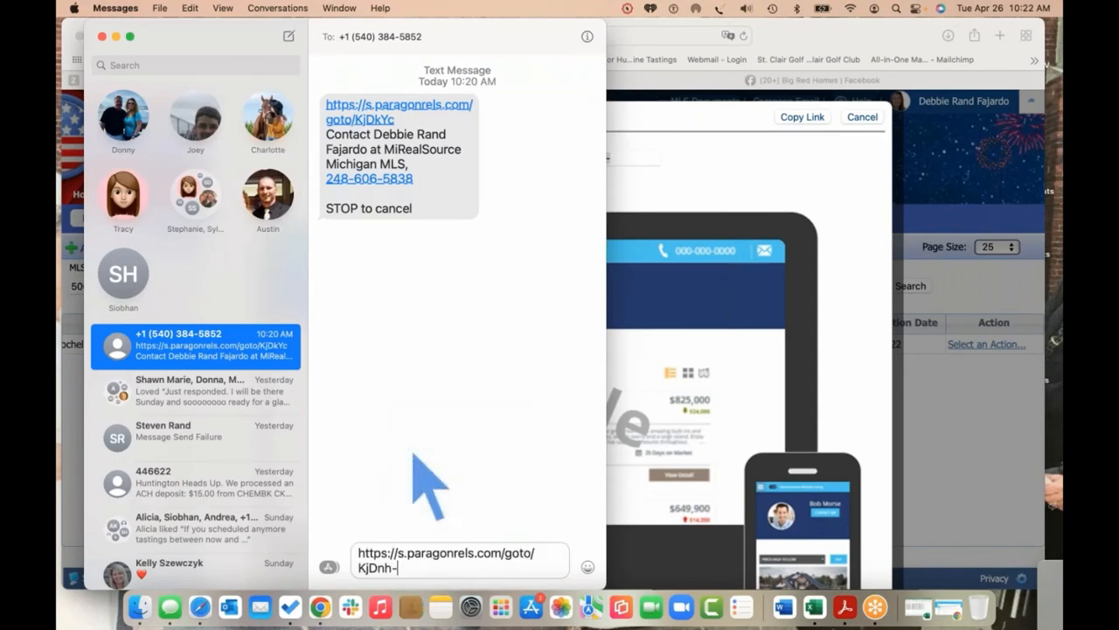
key("Return")
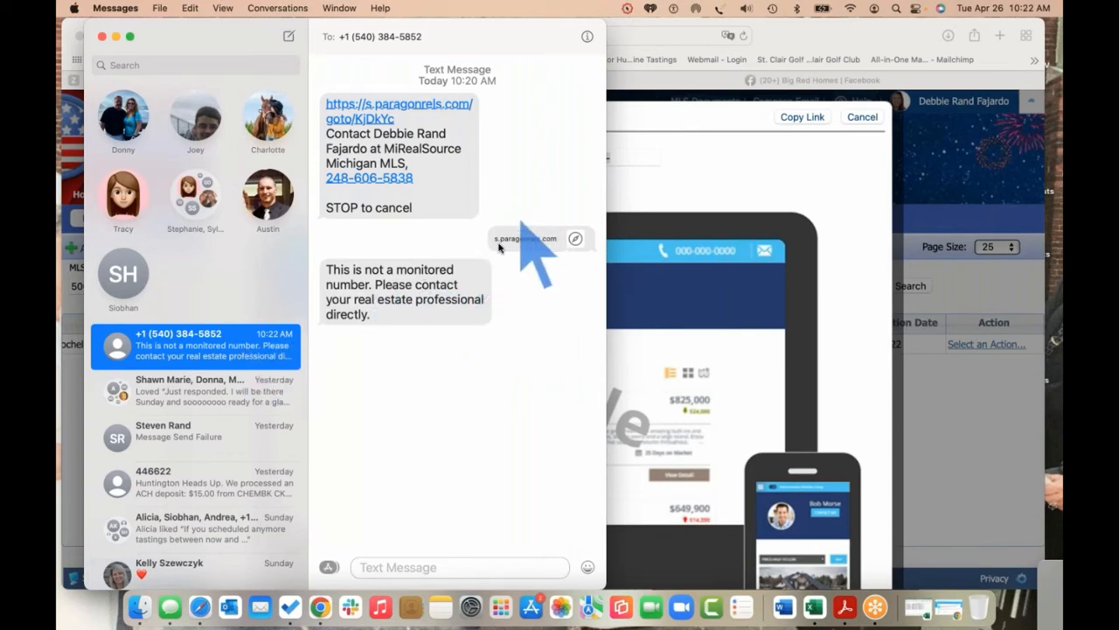
left_click(863, 120)
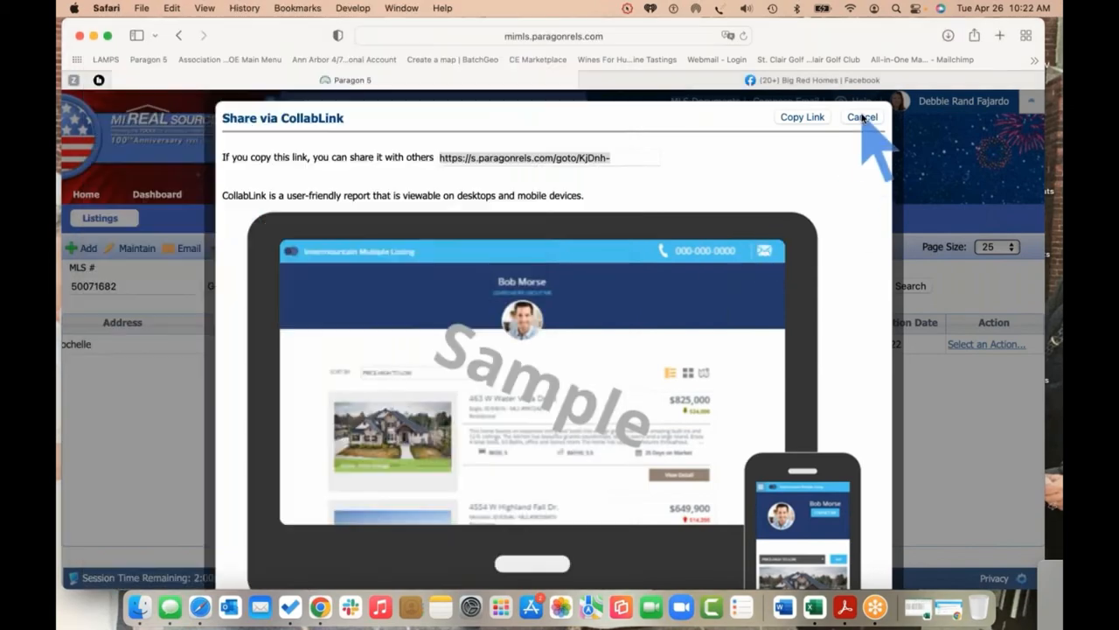
Cancel the CollabLink window and dismiss the Select an Action dialog, leaving the listing row visible
left_click(863, 117)
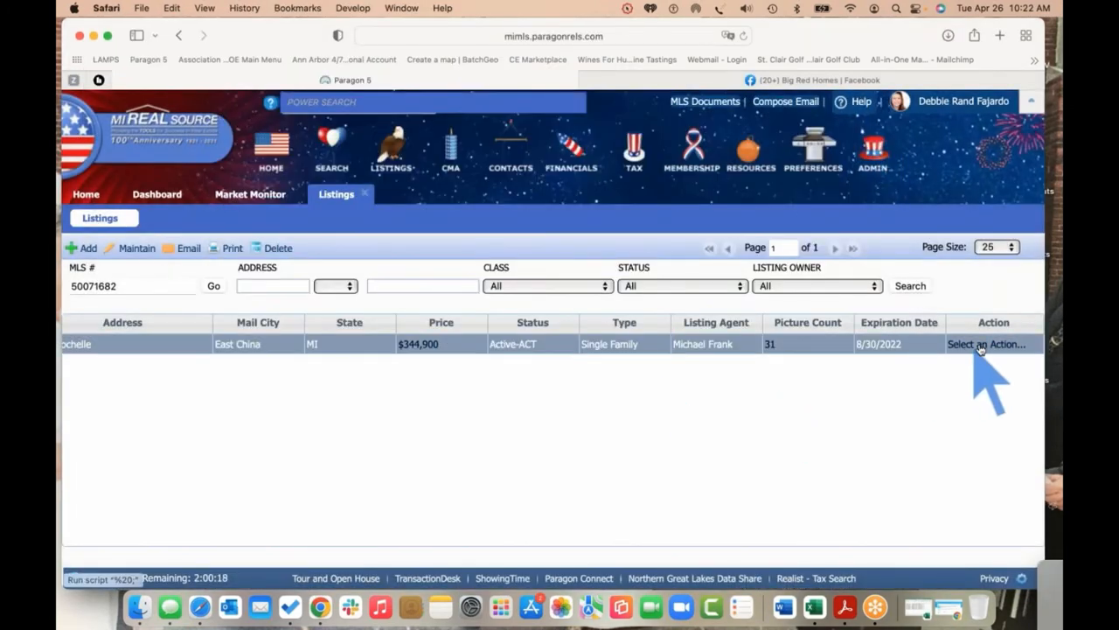
left_click(983, 345)
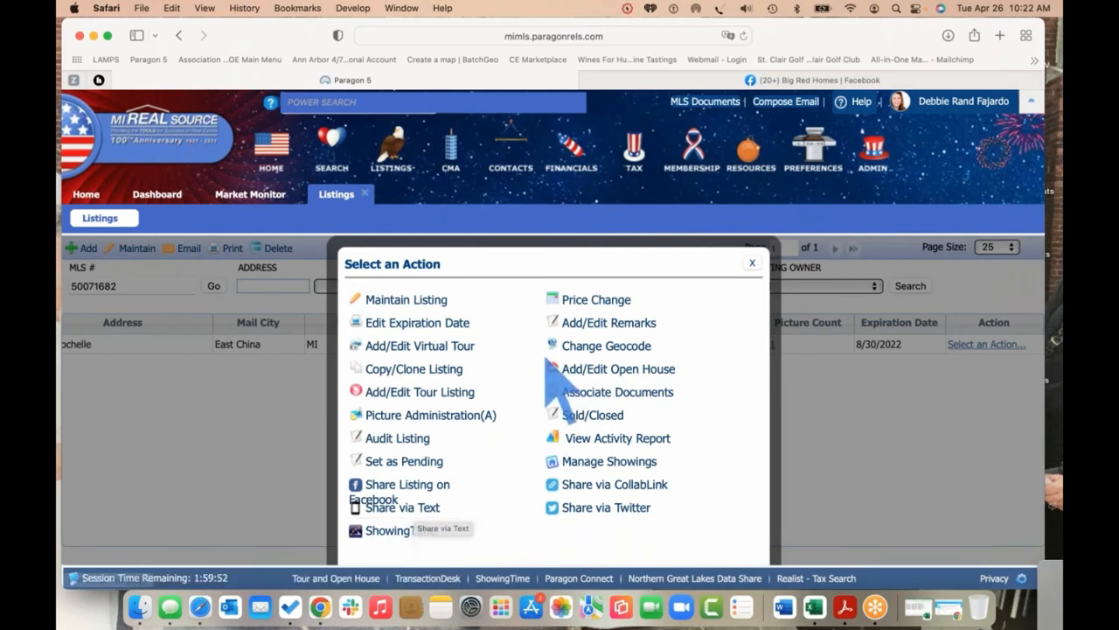
left_click(752, 264)
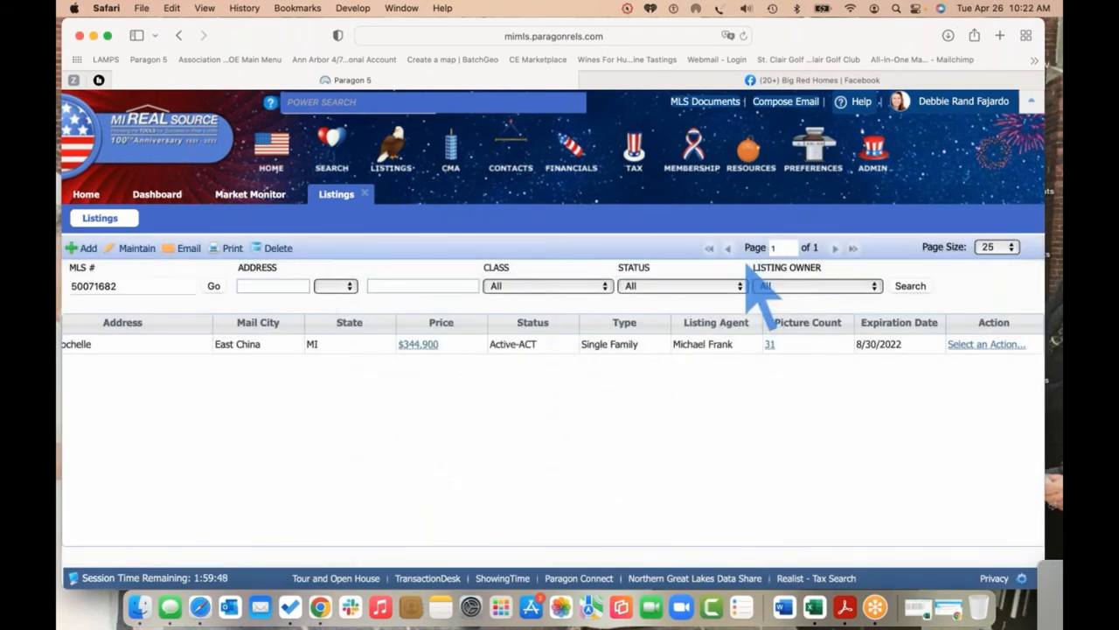
Switch to the Big Red Homes Facebook page and scroll through its feed
left_click(785, 82)
scroll(869, 358, "up", 2)
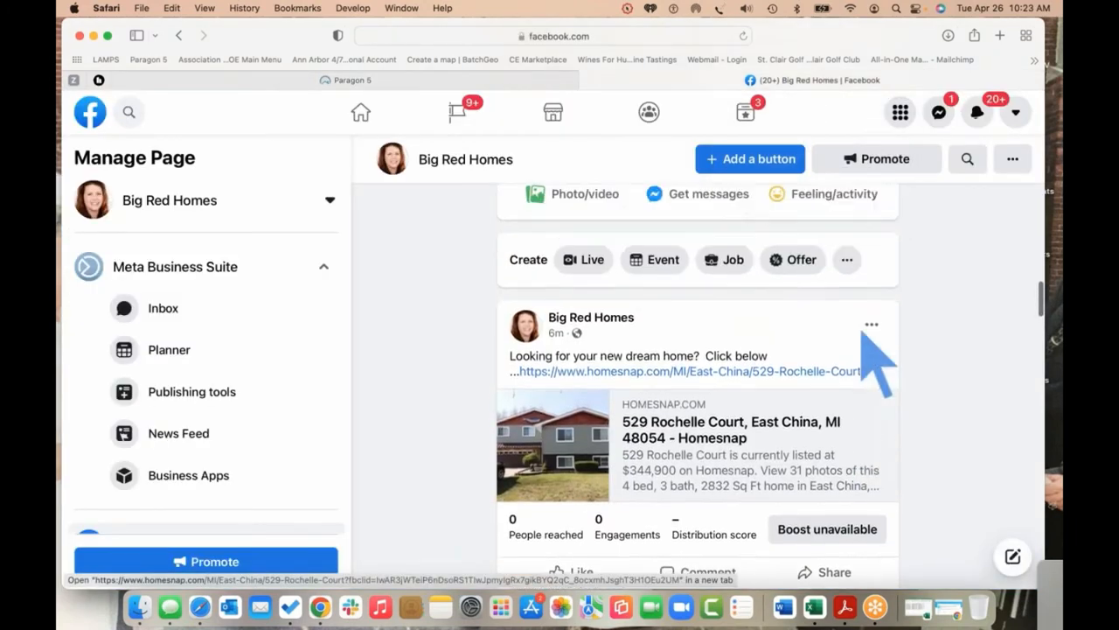
scroll(866, 333, "up", 5)
scroll(866, 332, "down", 3)
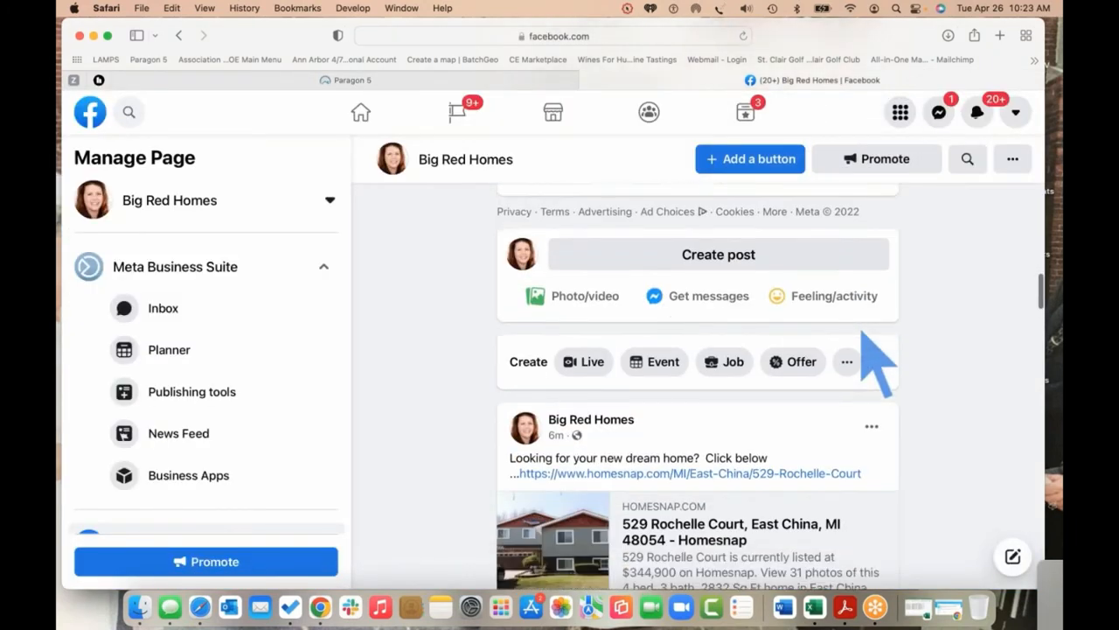
scroll(864, 334, "down", 5)
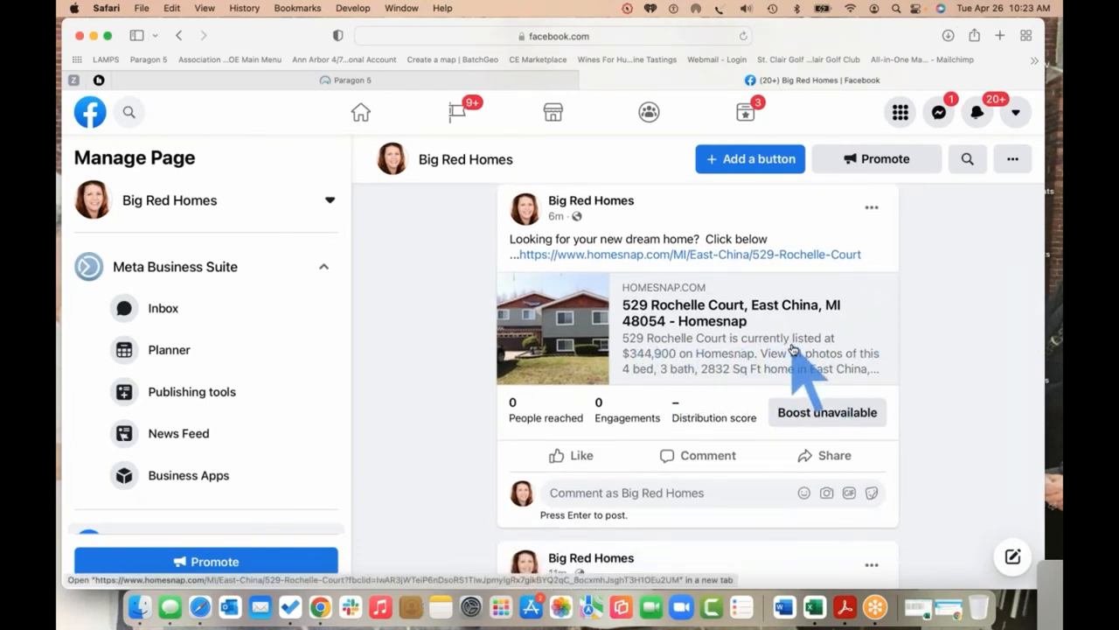
scroll(795, 351, "up", 1)
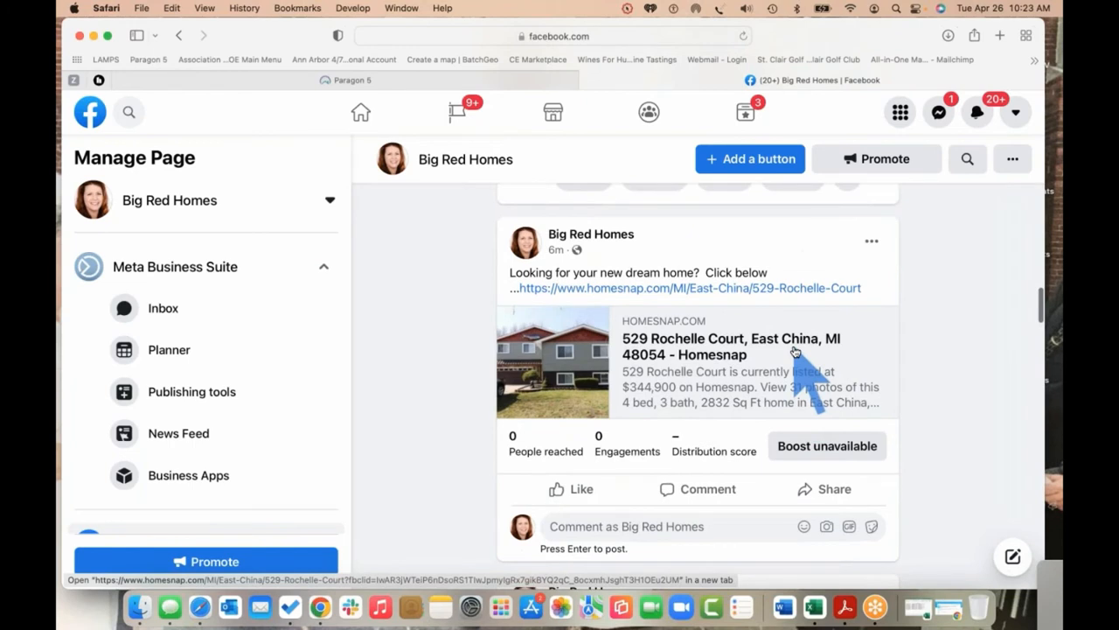
scroll(795, 351, "down", 2)
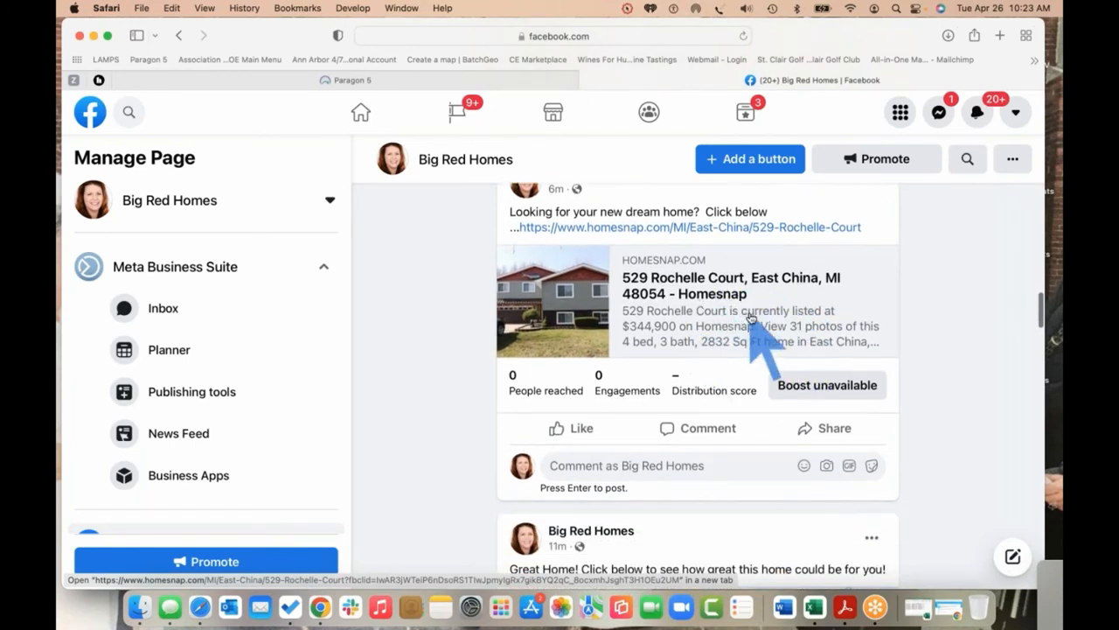
scroll(705, 347, "down", 3)
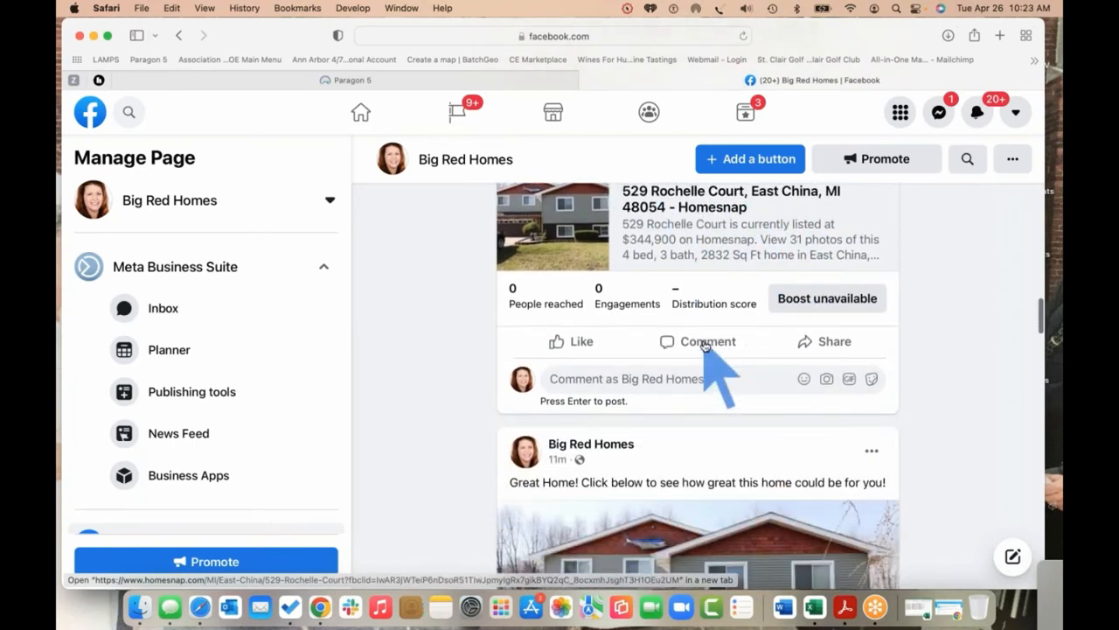
scroll(708, 355, "down", 4)
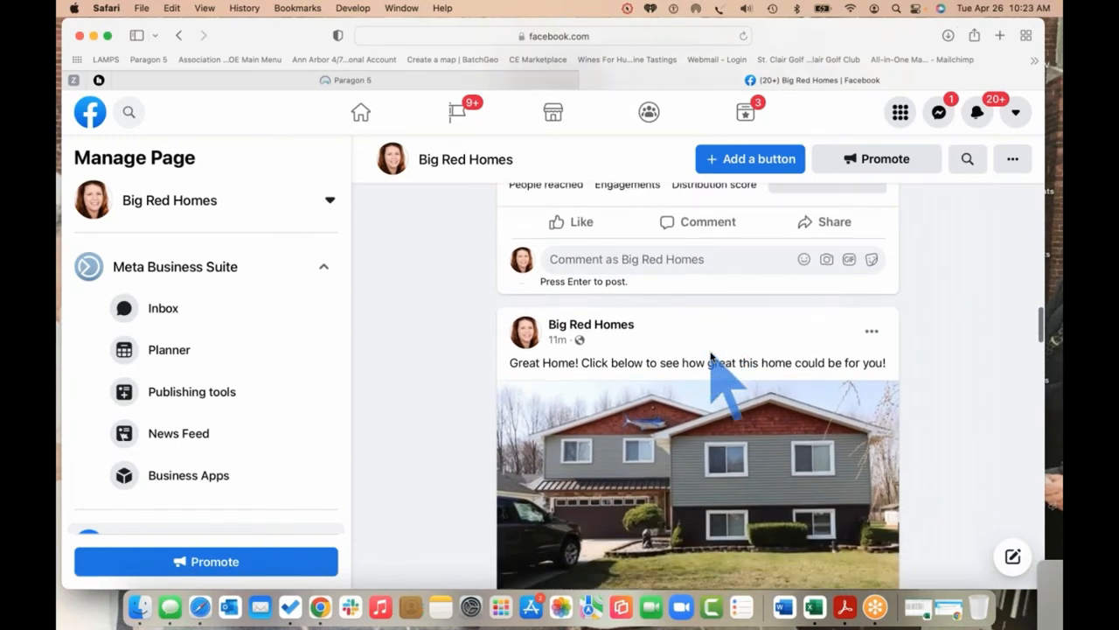
scroll(708, 354, "down", 4)
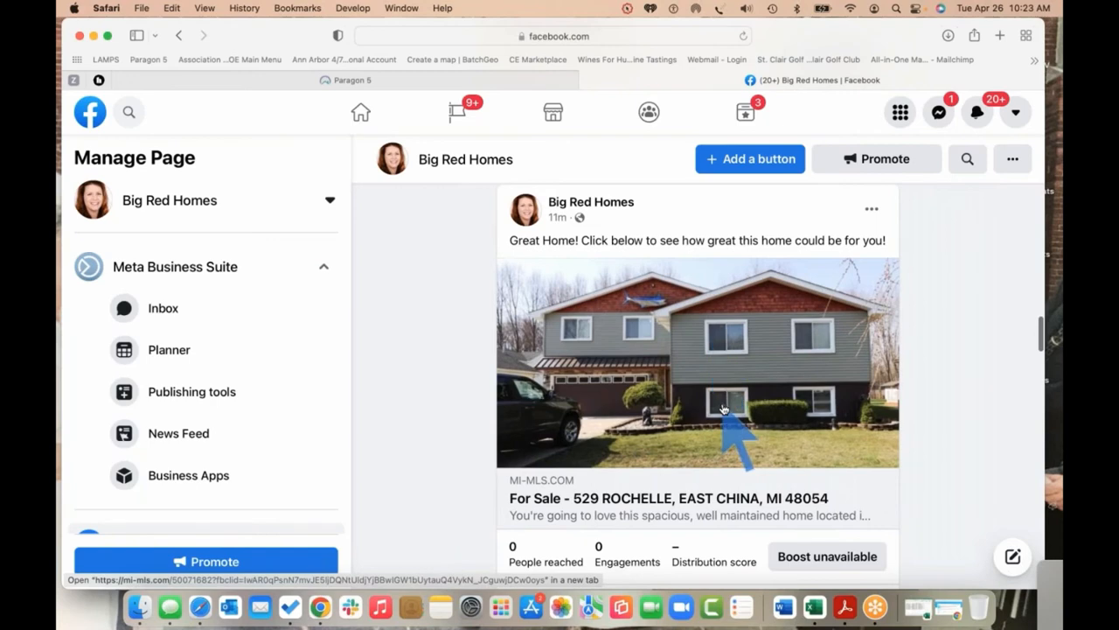
scroll(724, 409, "up", 9)
Reload the page and scroll down to find the new 'Listing Maintenance test' post
left_click(744, 36)
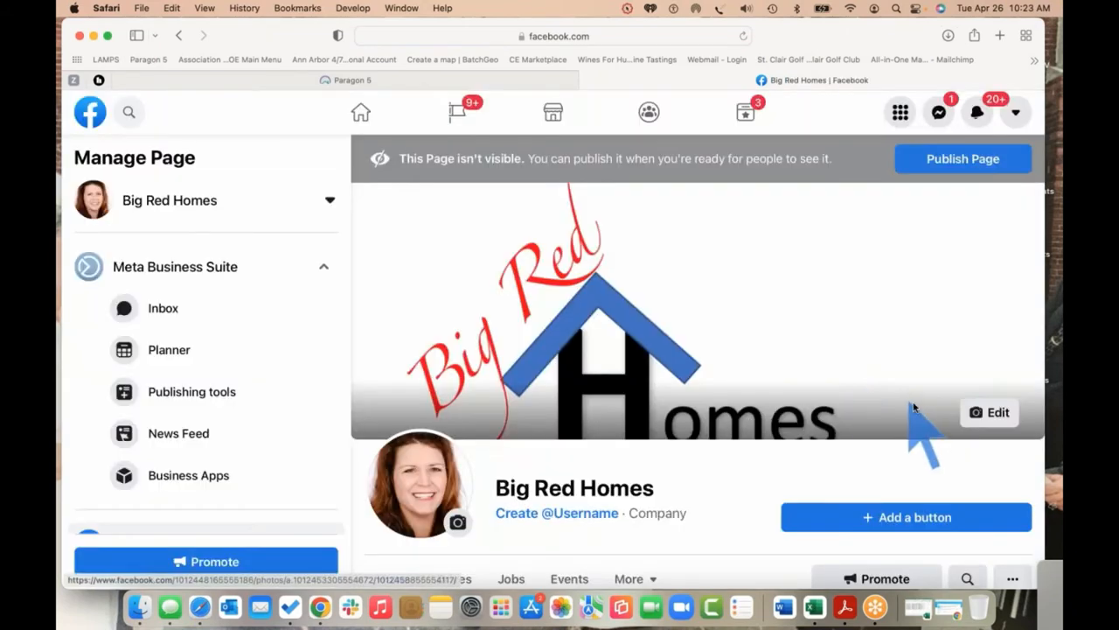
scroll(977, 462, "down", 10)
scroll(972, 448, "down", 10)
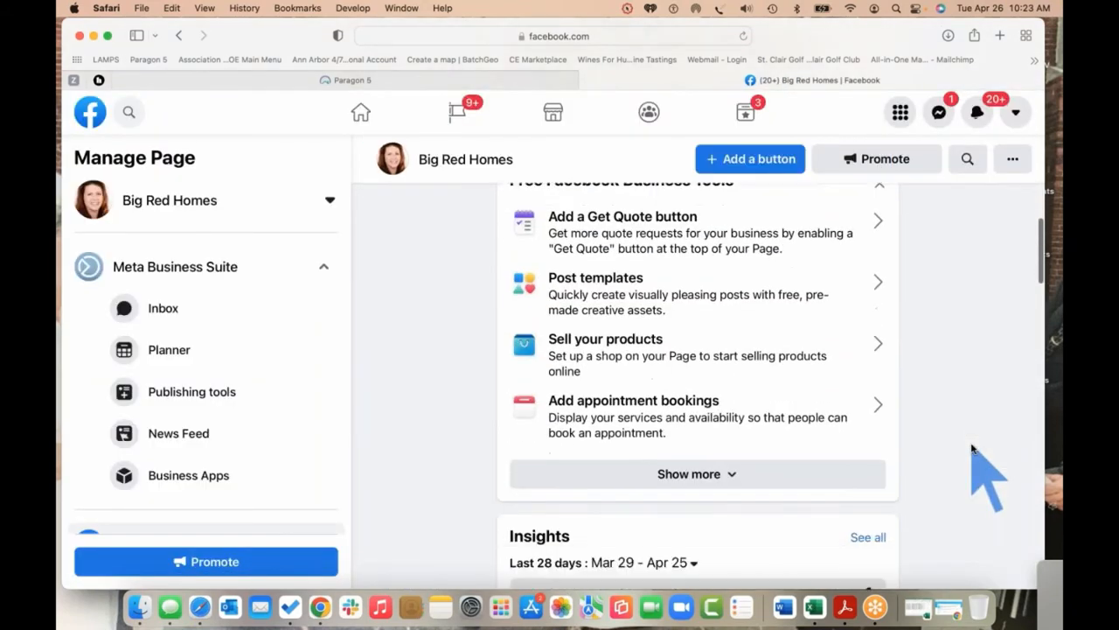
scroll(973, 449, "down", 8)
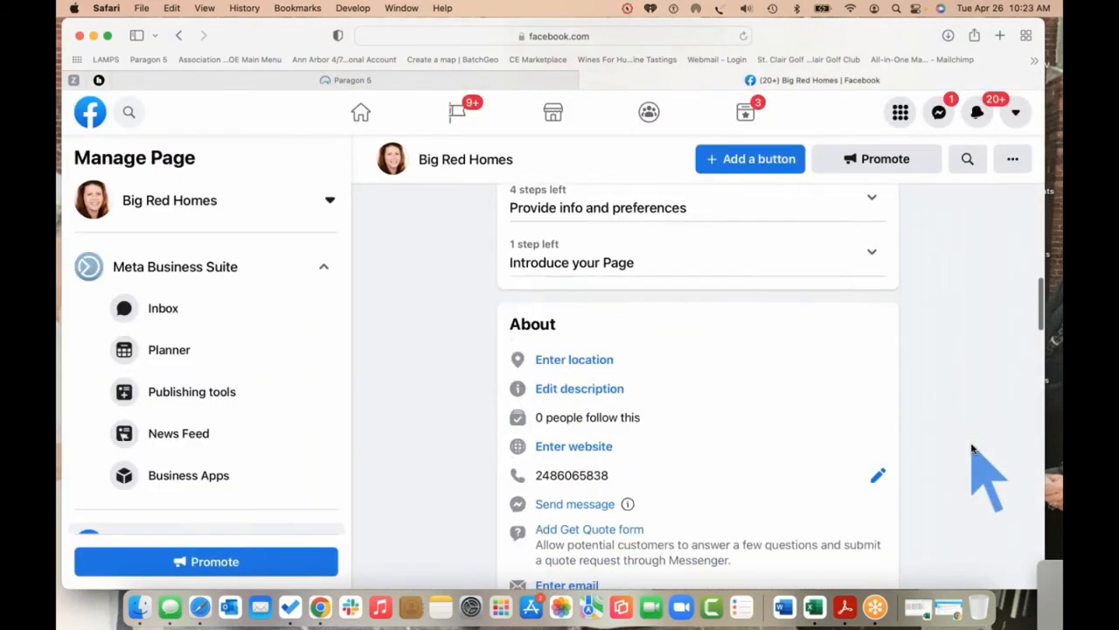
scroll(973, 449, "down", 5)
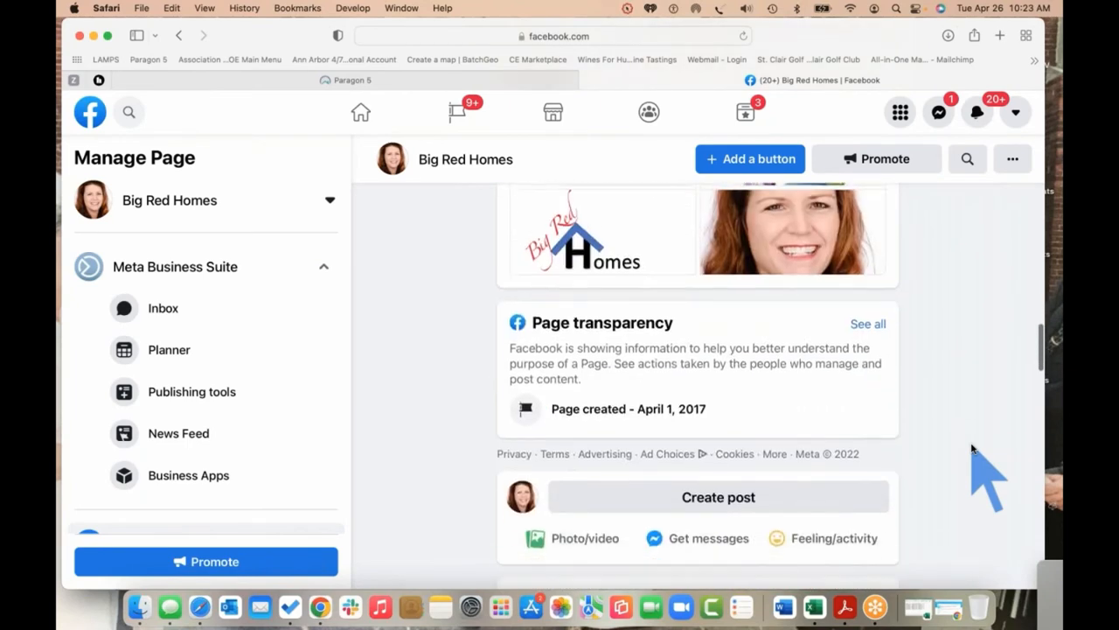
scroll(972, 448, "down", 4)
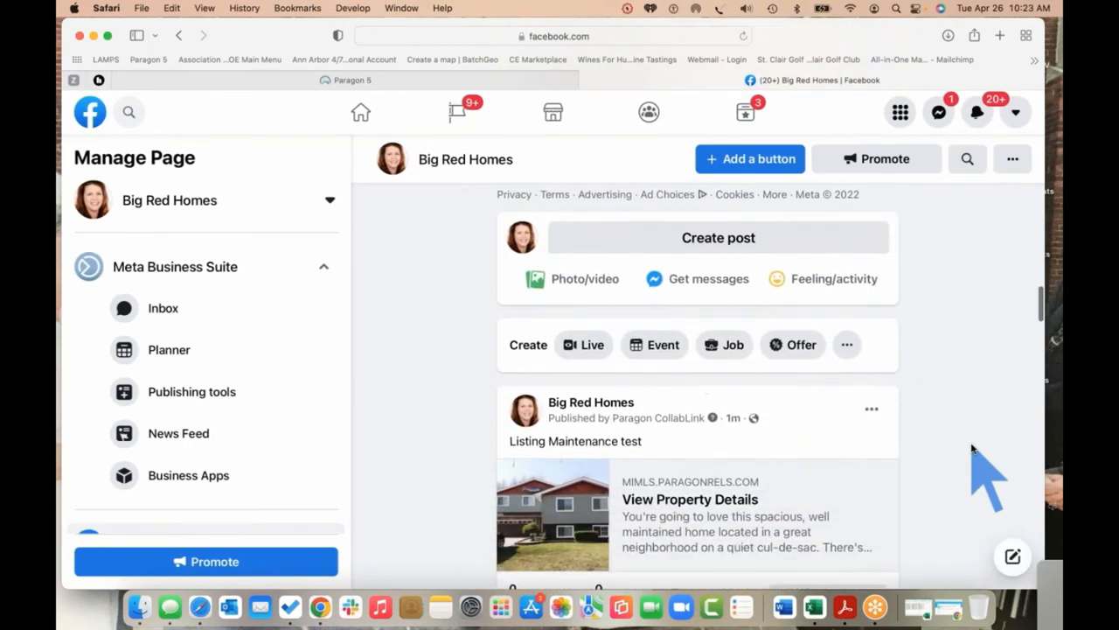
scroll(973, 448, "down", 2)
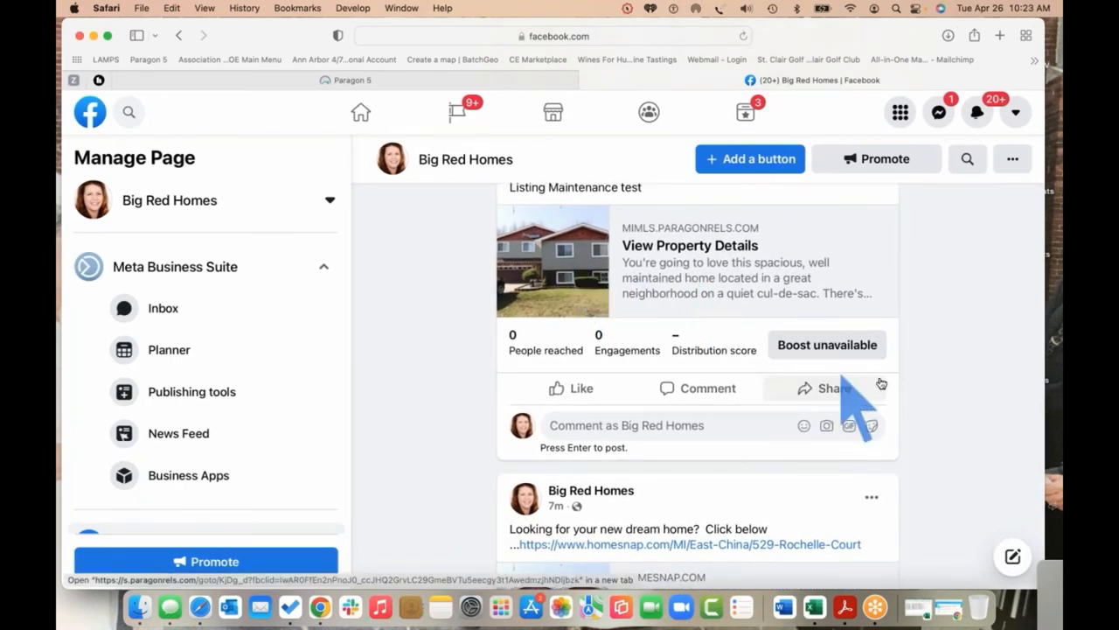
scroll(949, 412, "down", 3)
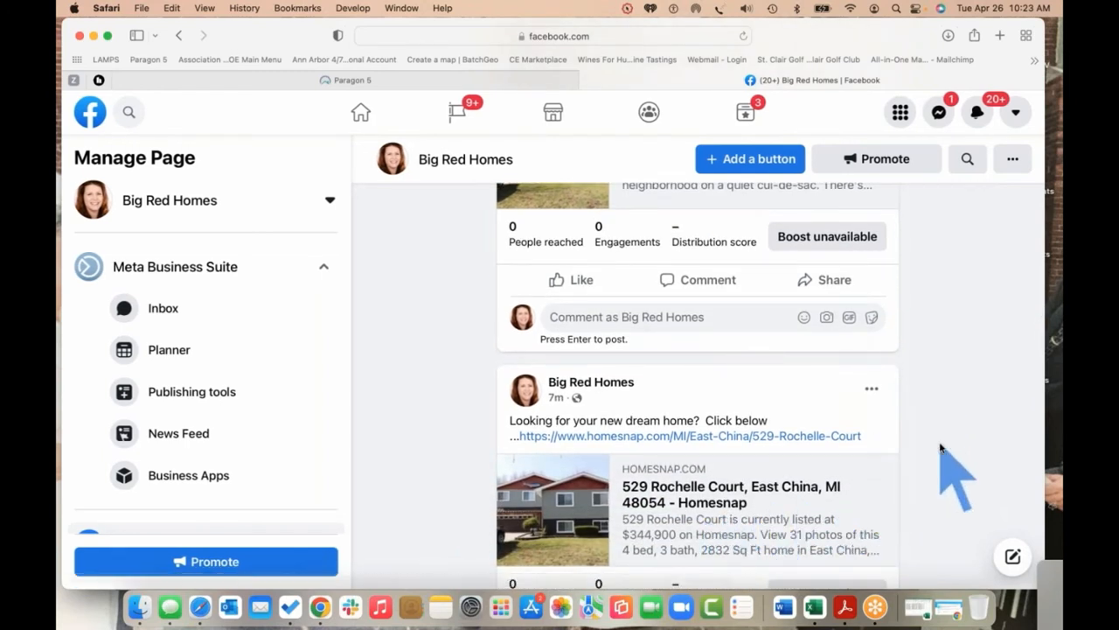
scroll(941, 448, "down", 2)
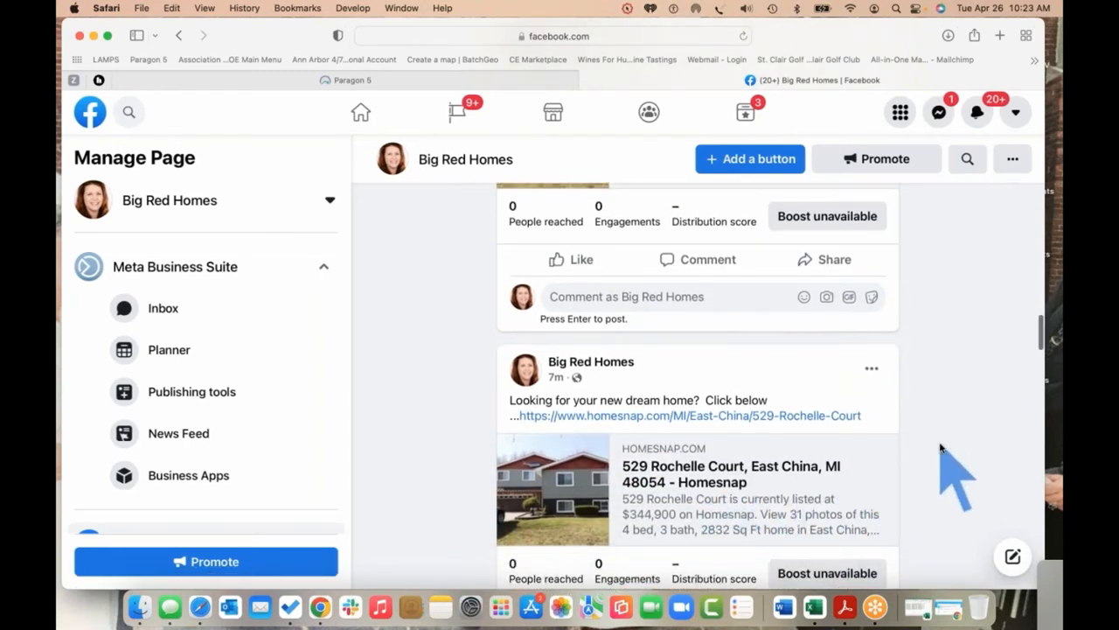
scroll(942, 447, "up", 4)
scroll(942, 447, "up", 3)
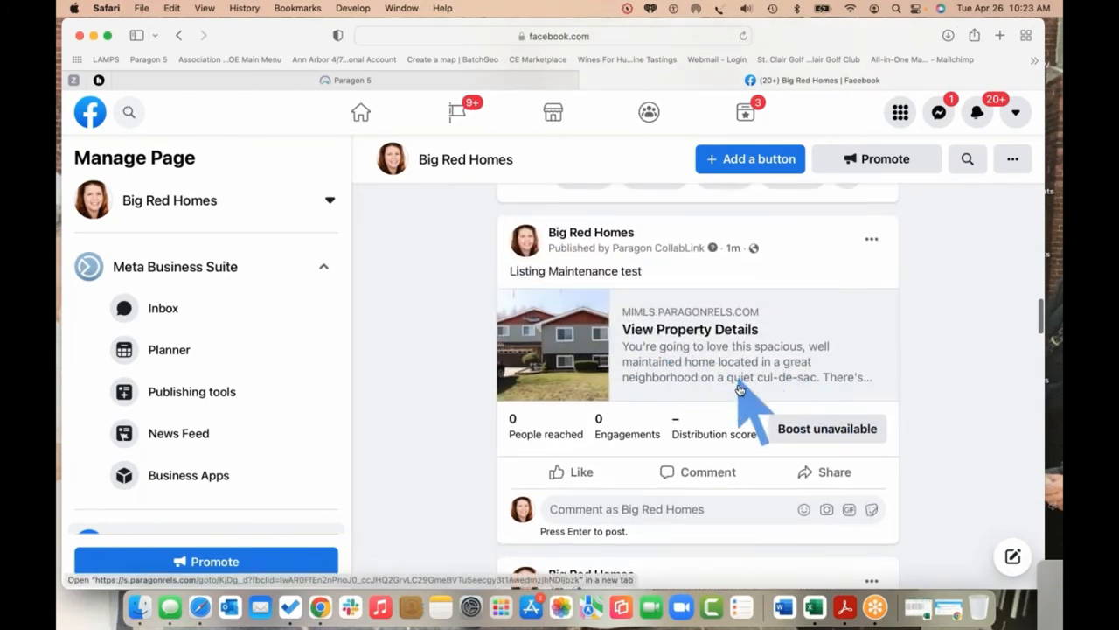
scroll(743, 400, "down", 6)
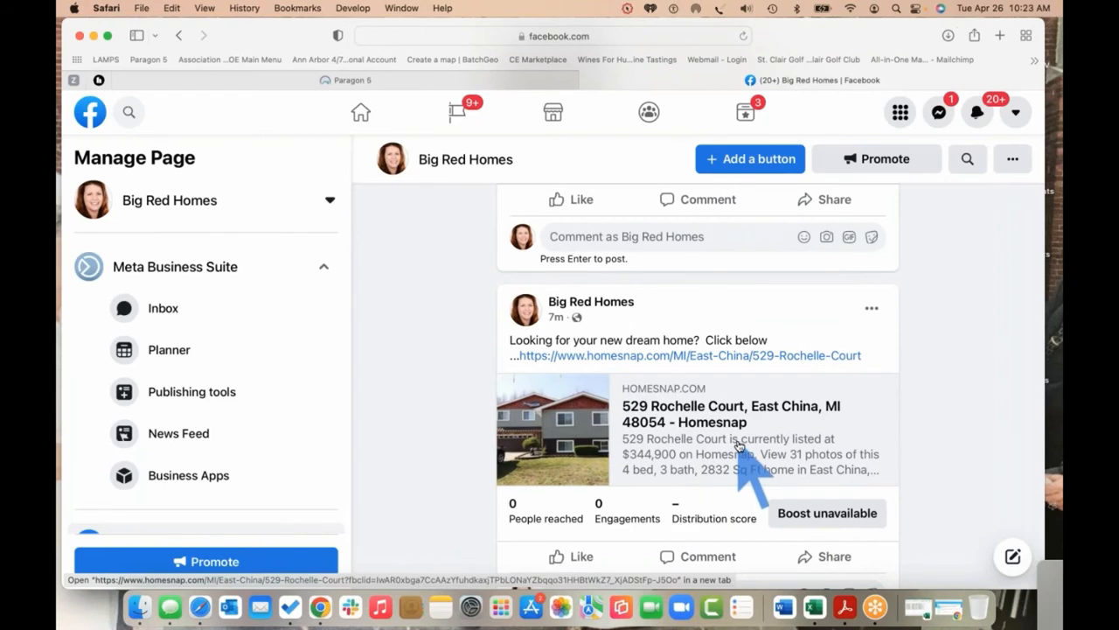
scroll(739, 446, "down", 10)
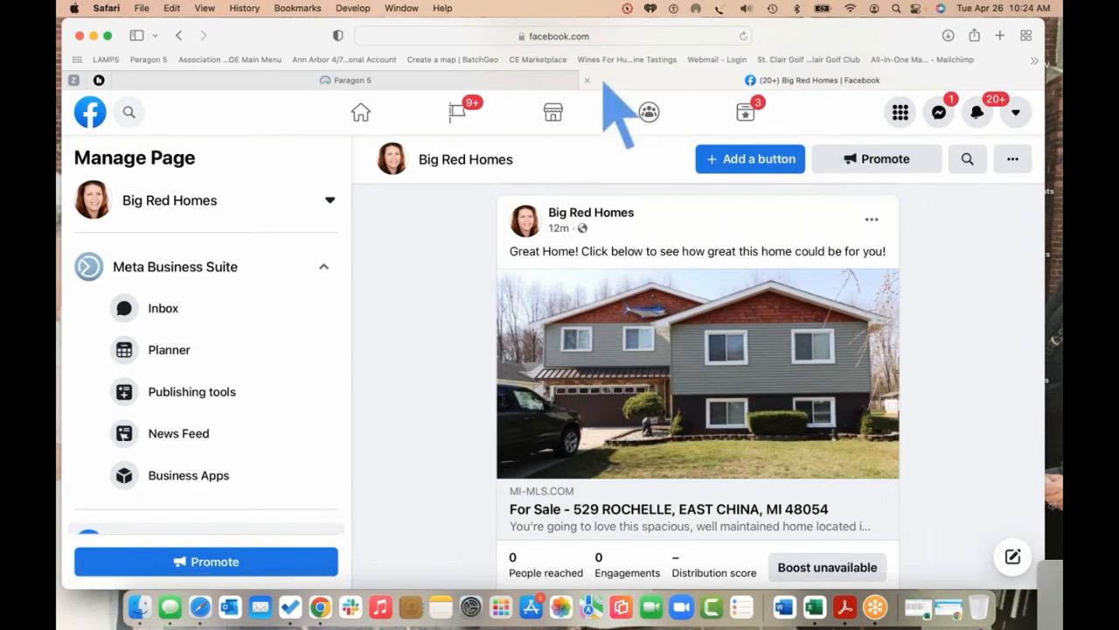
left_click(404, 83)
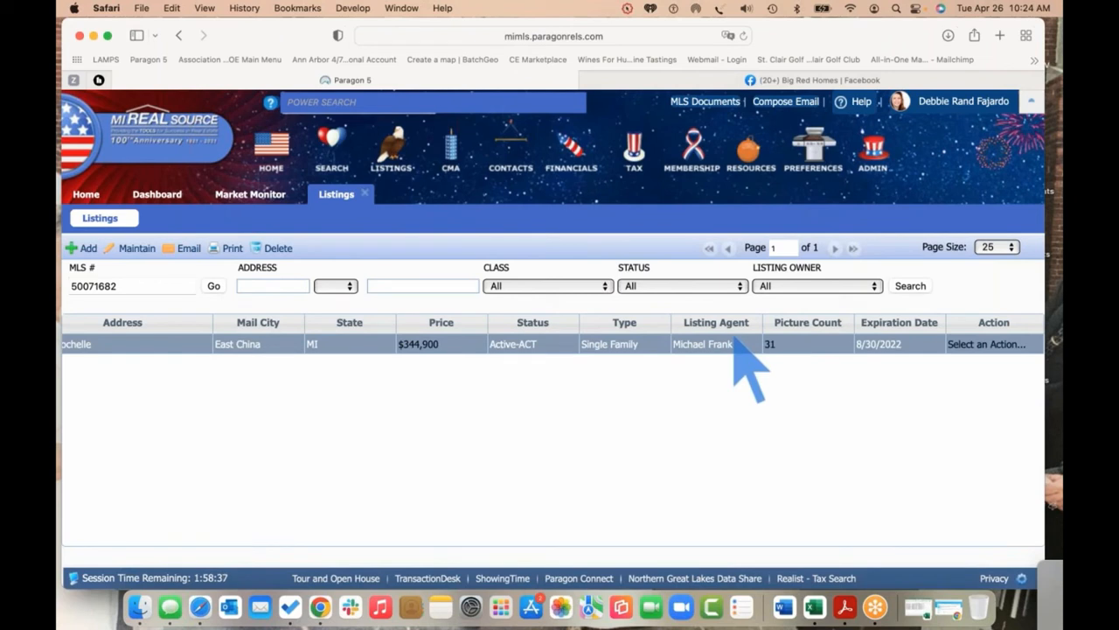
left_click(240, 194)
left_click(619, 248)
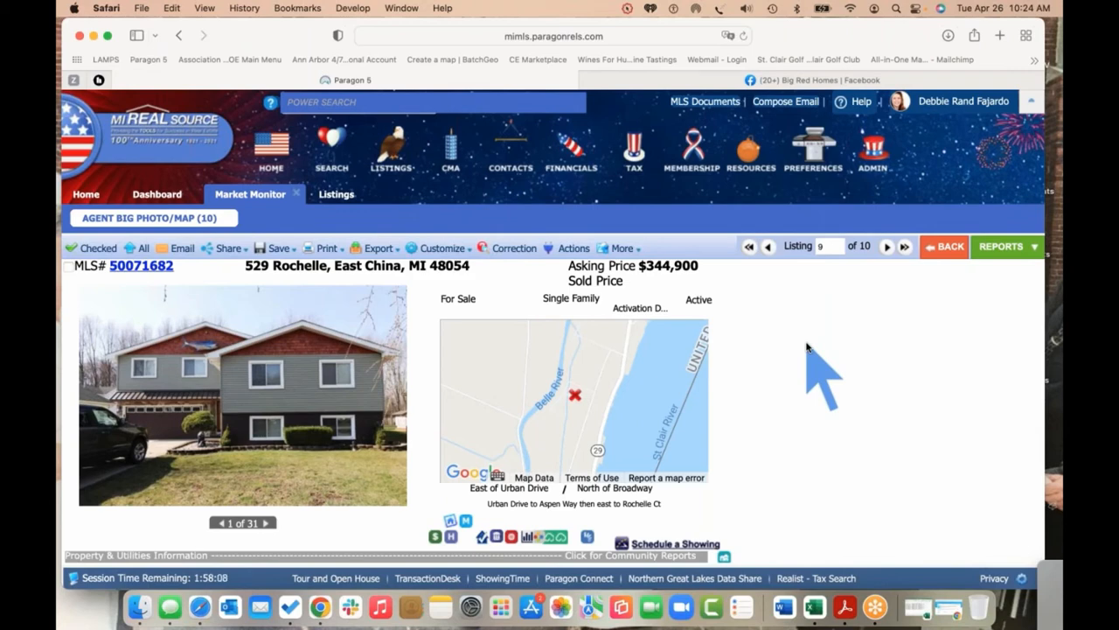
left_click(1056, 75)
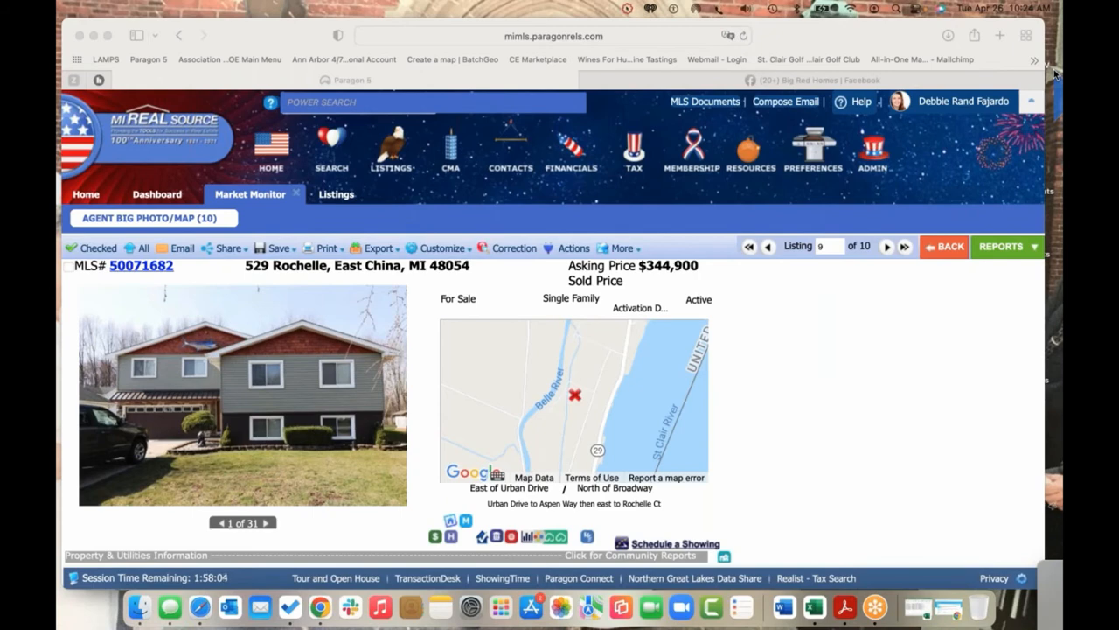
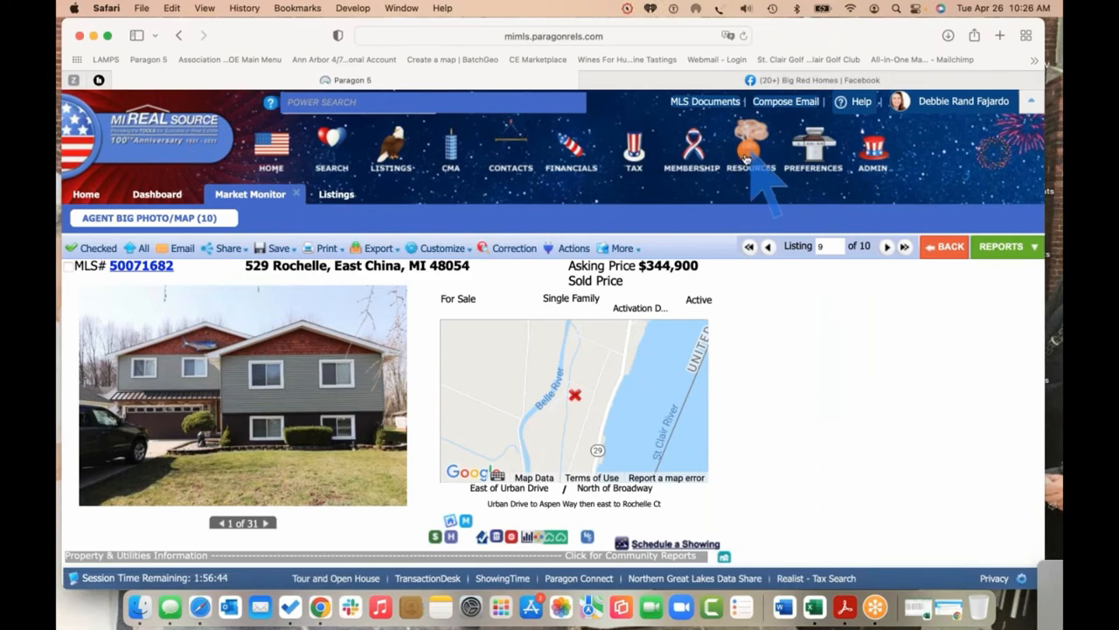
Launch Cloud CMA in a new tab from the Agent Tools in Paragon's Resources menu
left_click(750, 155)
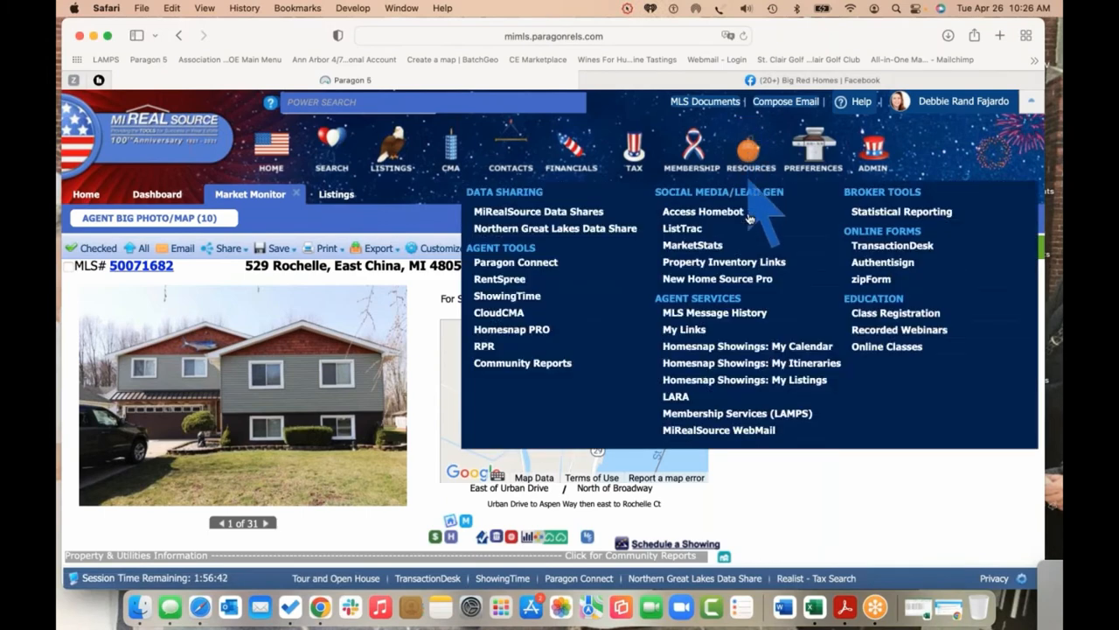
left_click(536, 316)
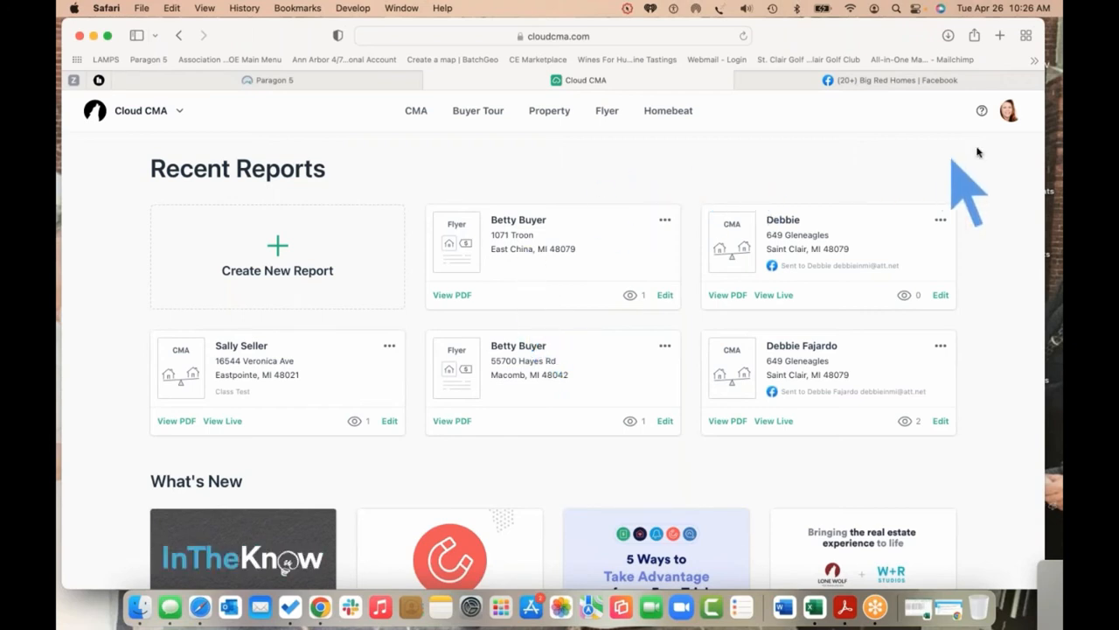
Open the Lead Generation account settings from the Cloud CMA profile menu
left_click(1010, 112)
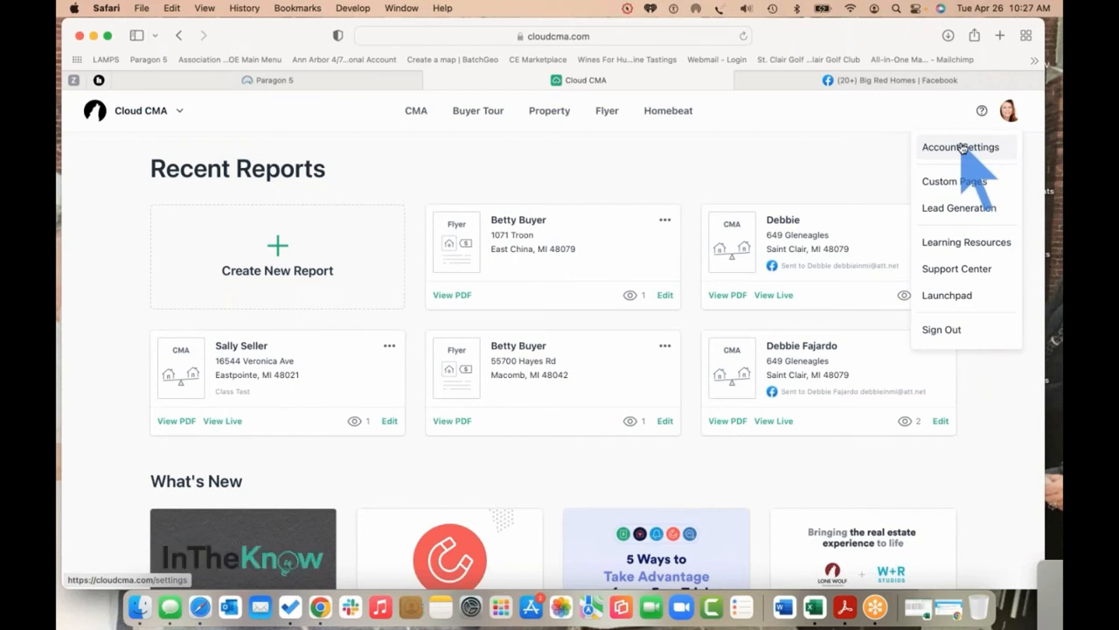
scroll(963, 167, "down", 1)
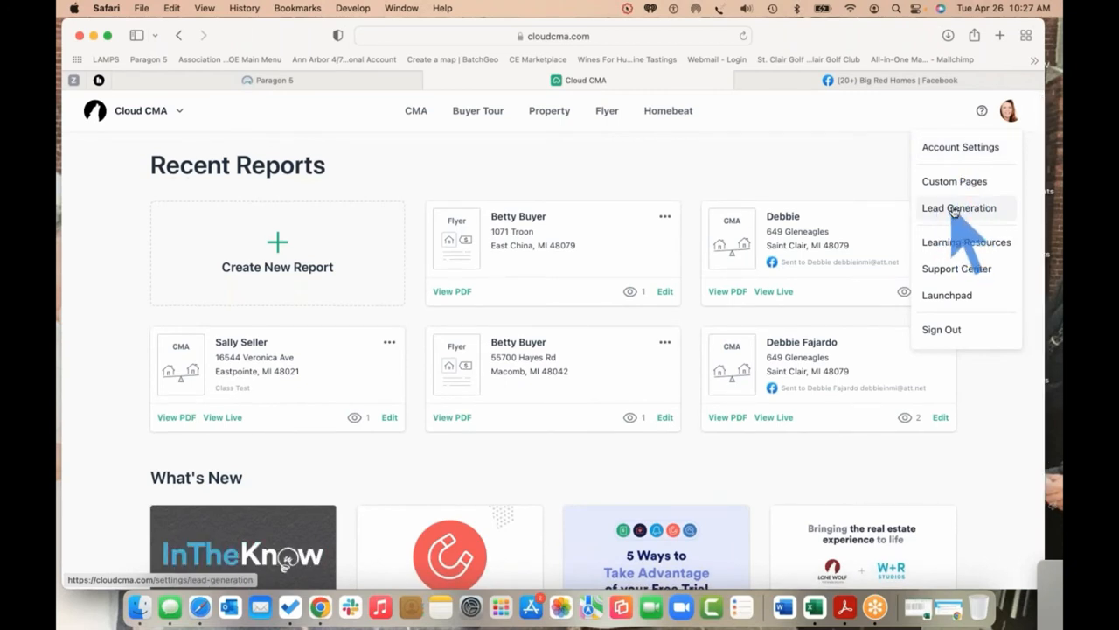
left_click(941, 215)
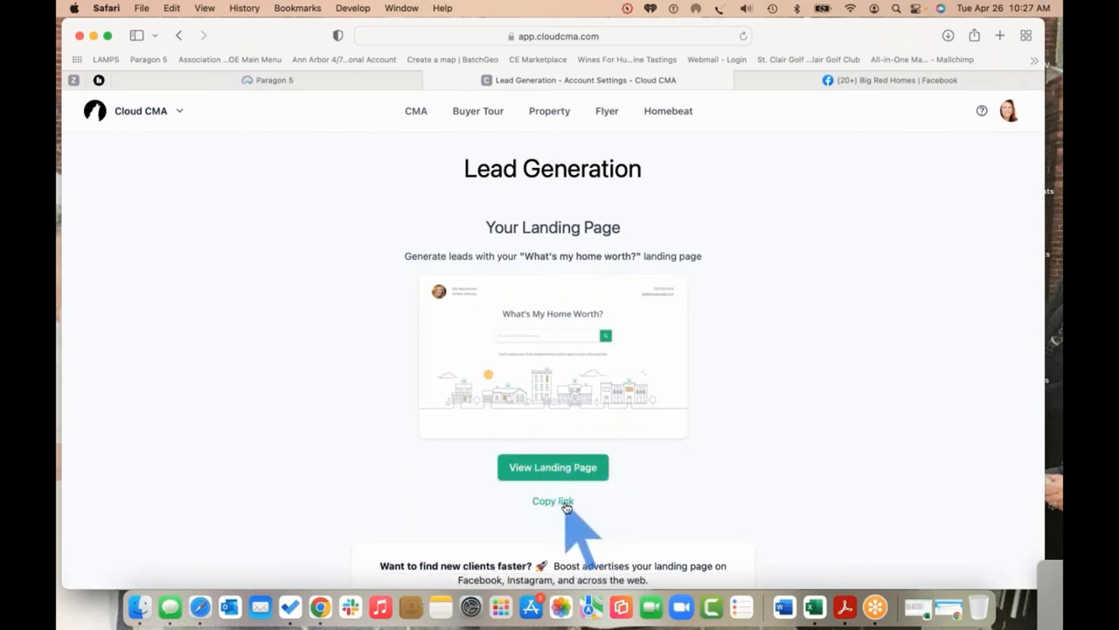
Scroll to the Share section and share the What's My Home Worth? page via Facebook
scroll(743, 455, "down", 5)
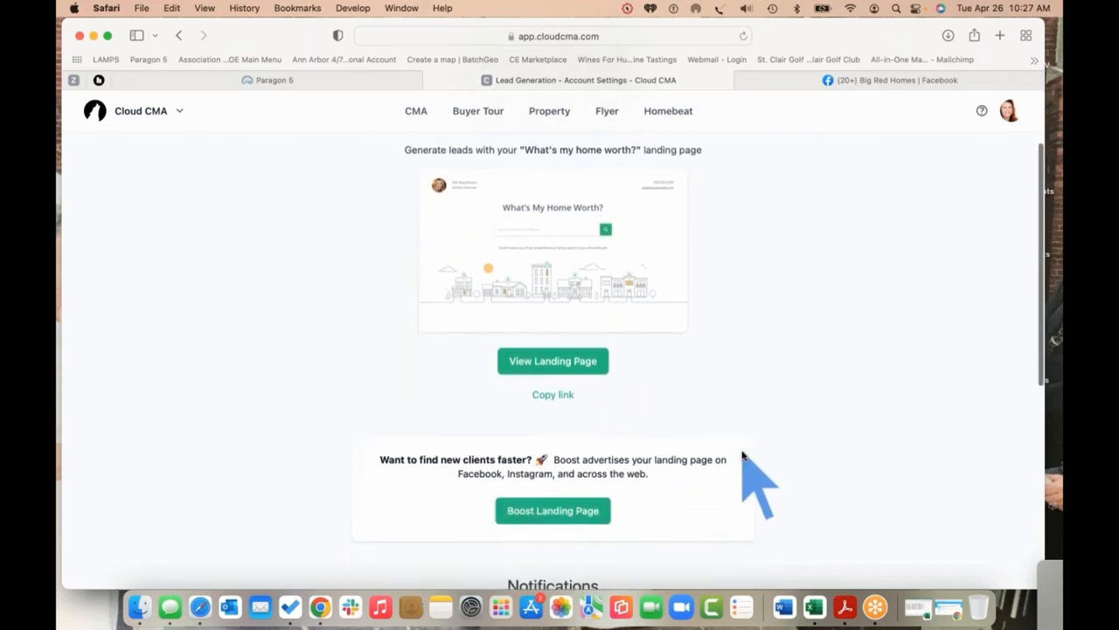
scroll(743, 456, "down", 2)
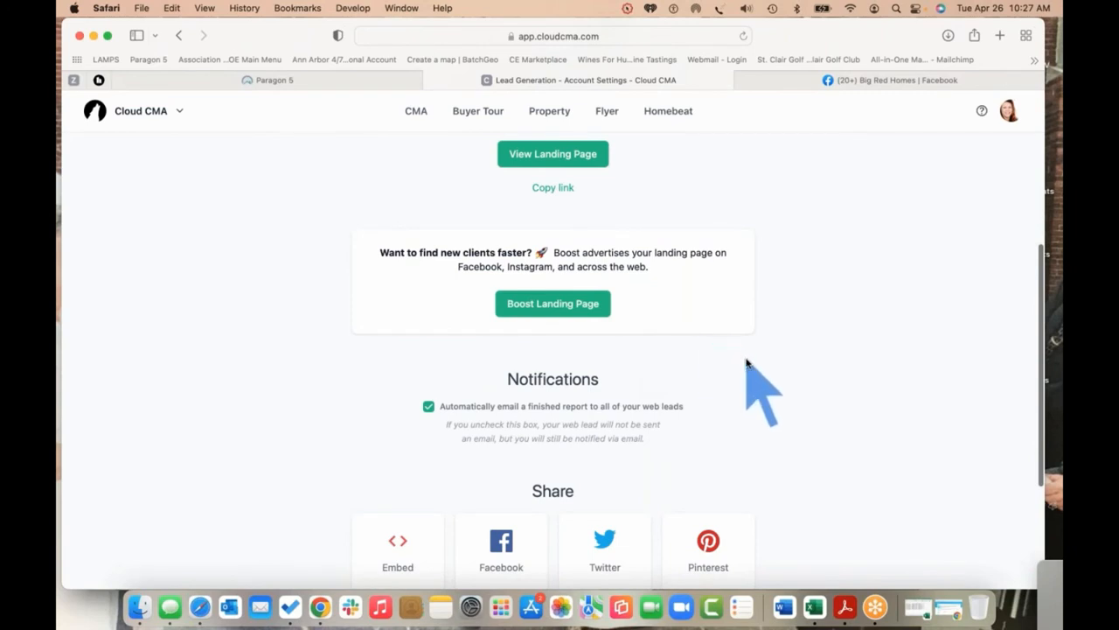
scroll(748, 363, "down", 5)
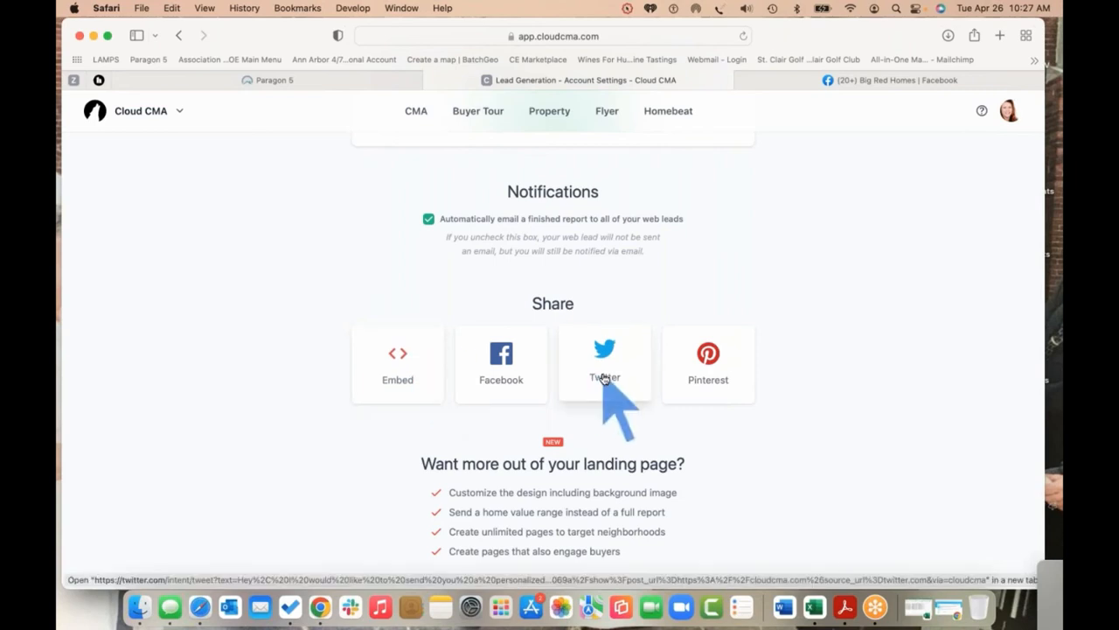
left_click(503, 359)
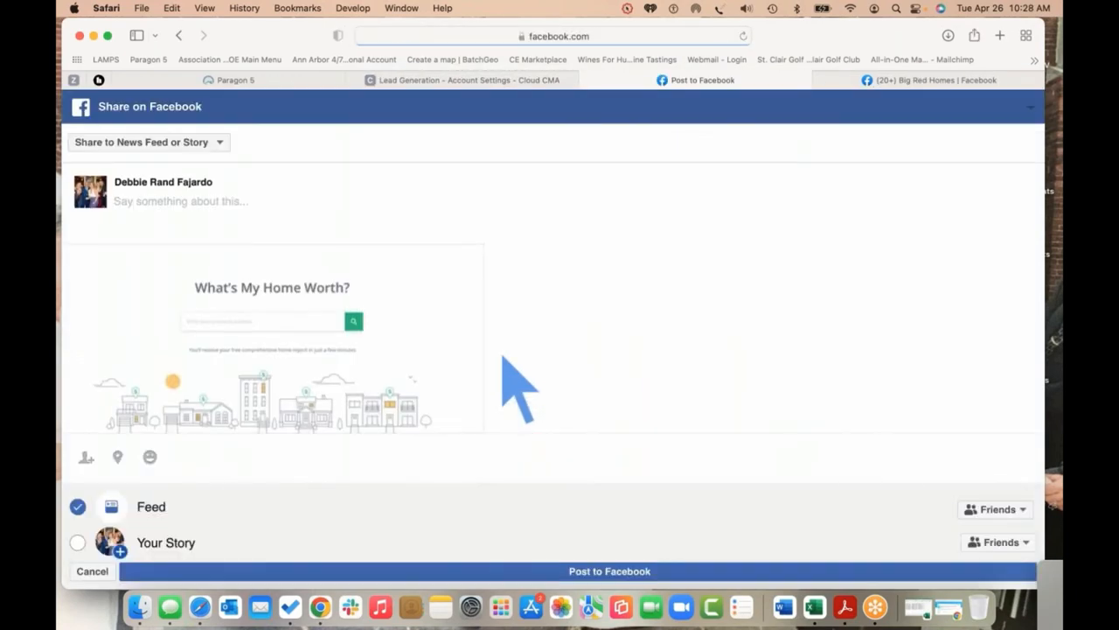
Post the landing page to the managed Big Red Homes page with a home-worth caption
left_click(222, 143)
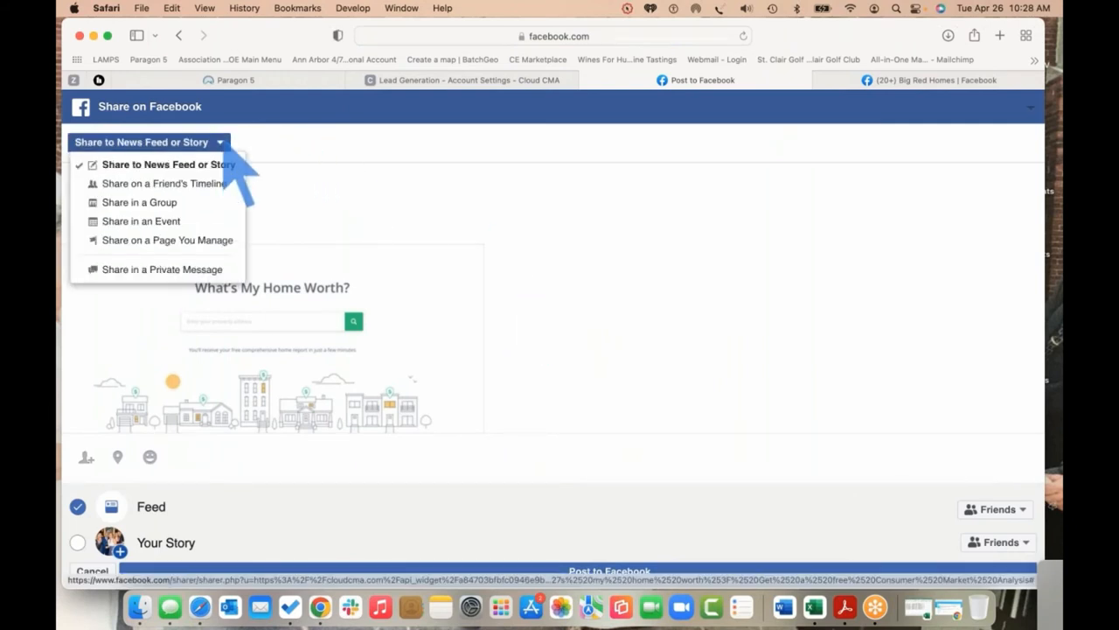
left_click(225, 241)
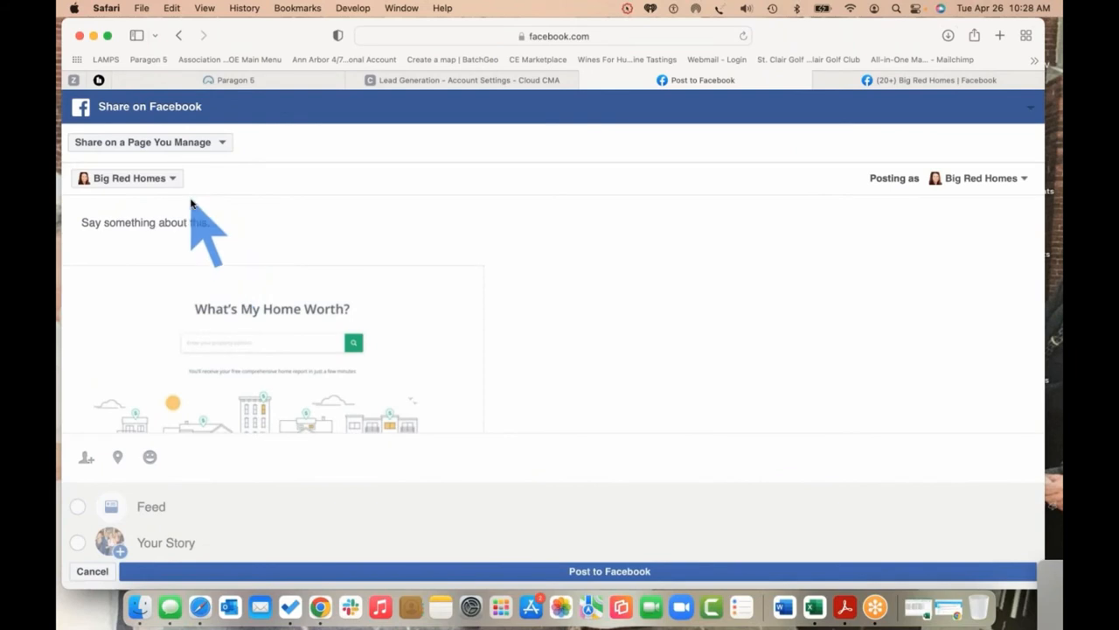
left_click(236, 222)
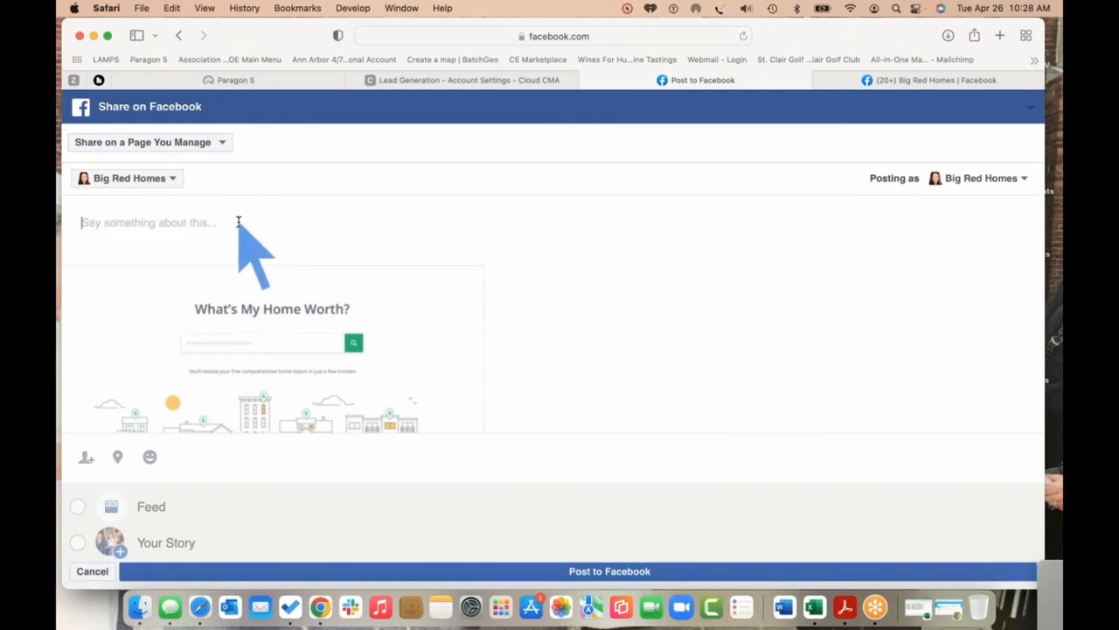
type("Are you wondering what you")
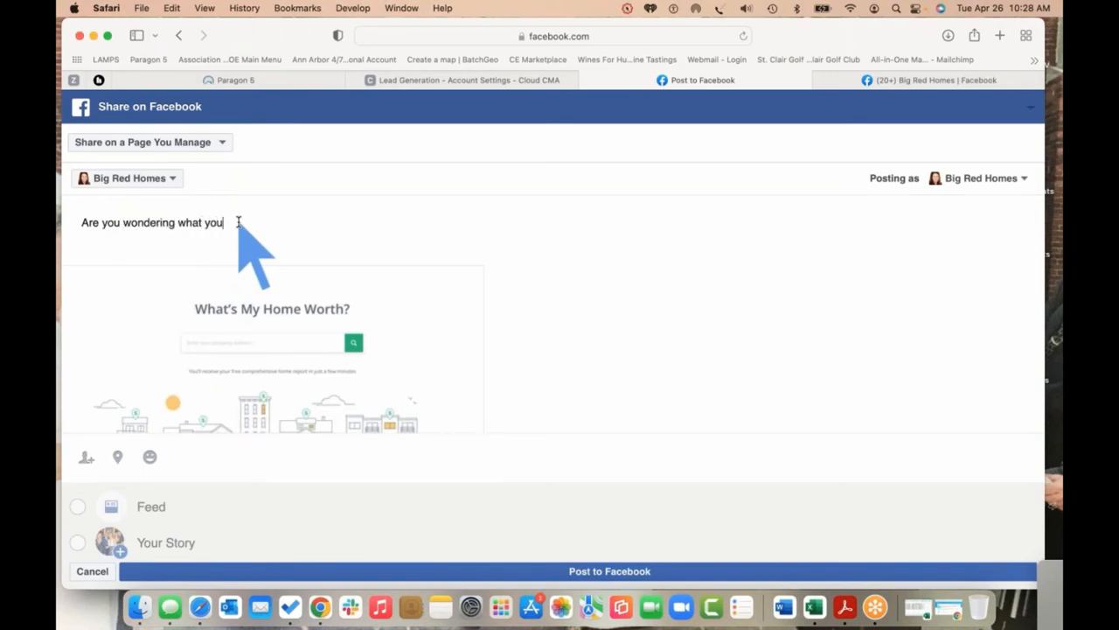
type("ome")
type("th?  Click below for a")
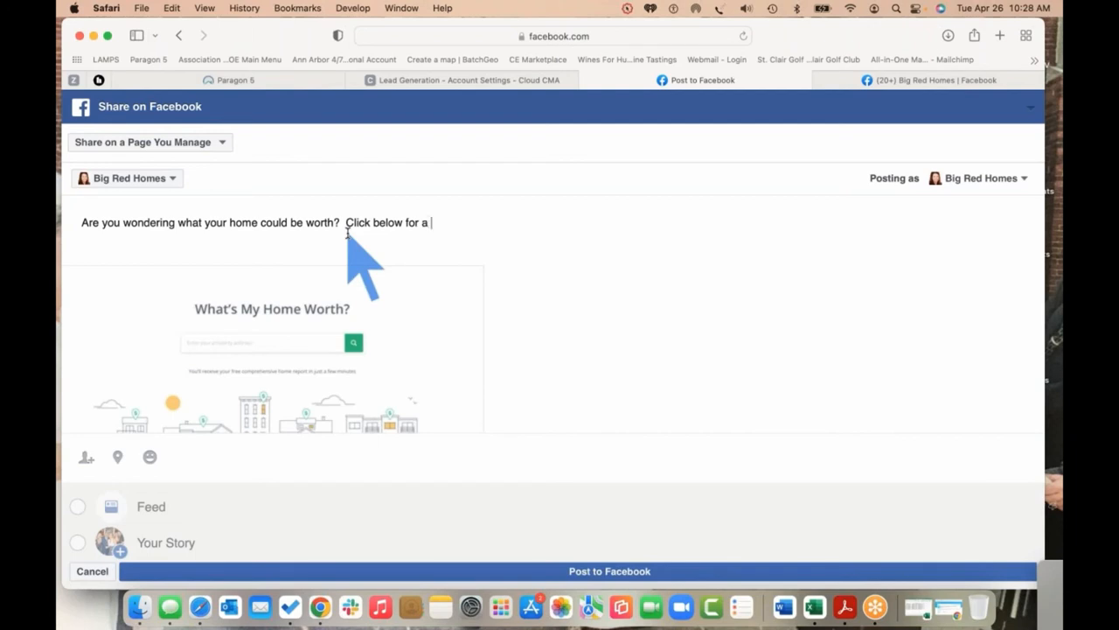
type("t of your market.")
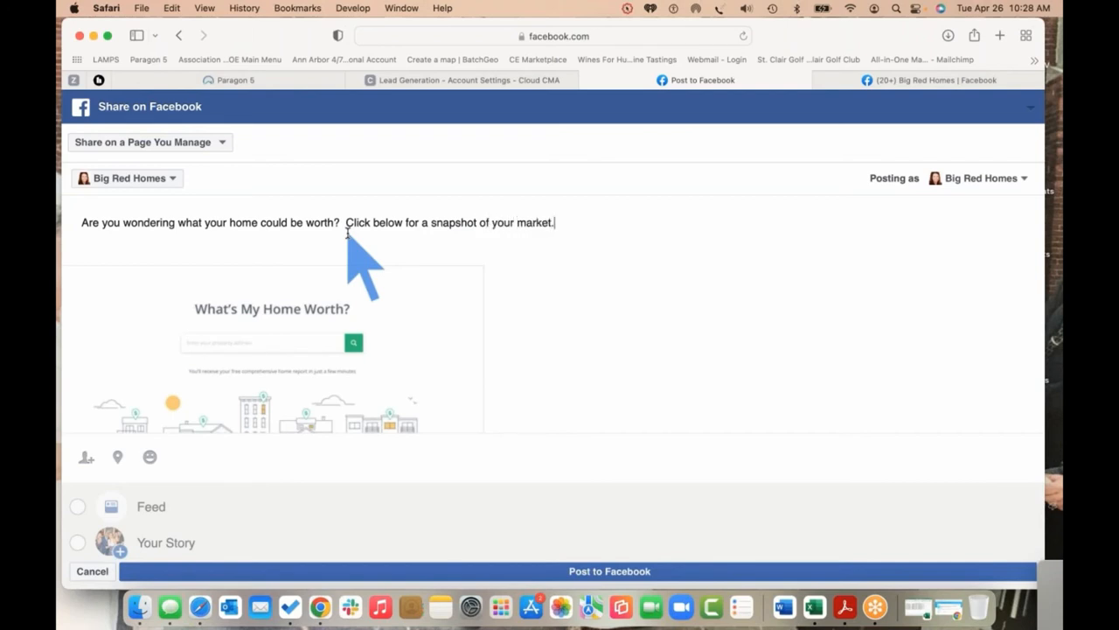
left_click(623, 573)
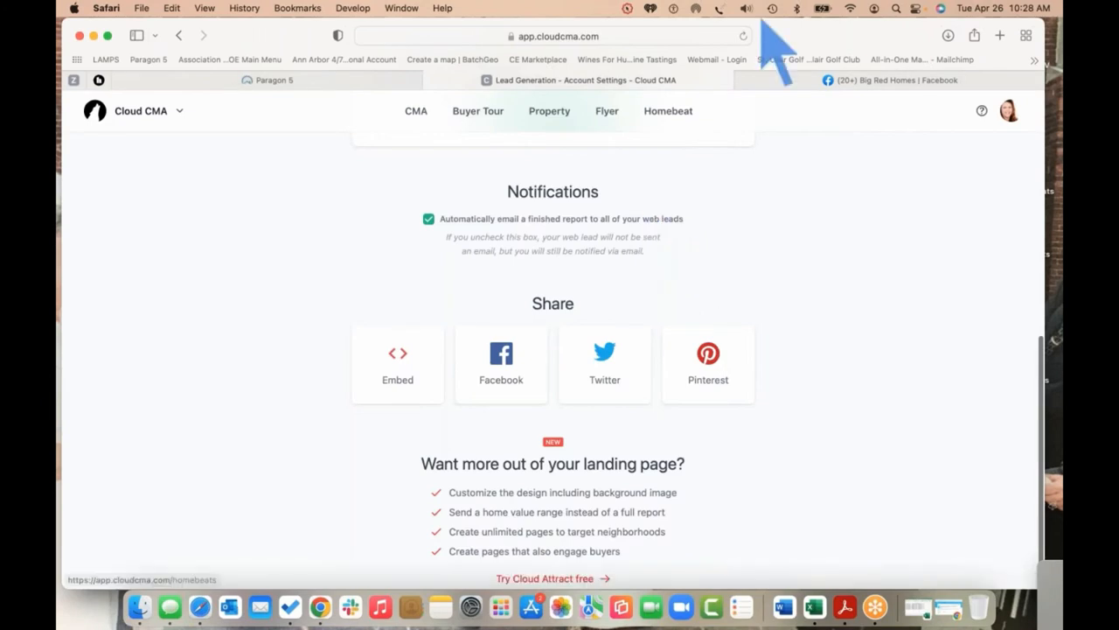
left_click(892, 80)
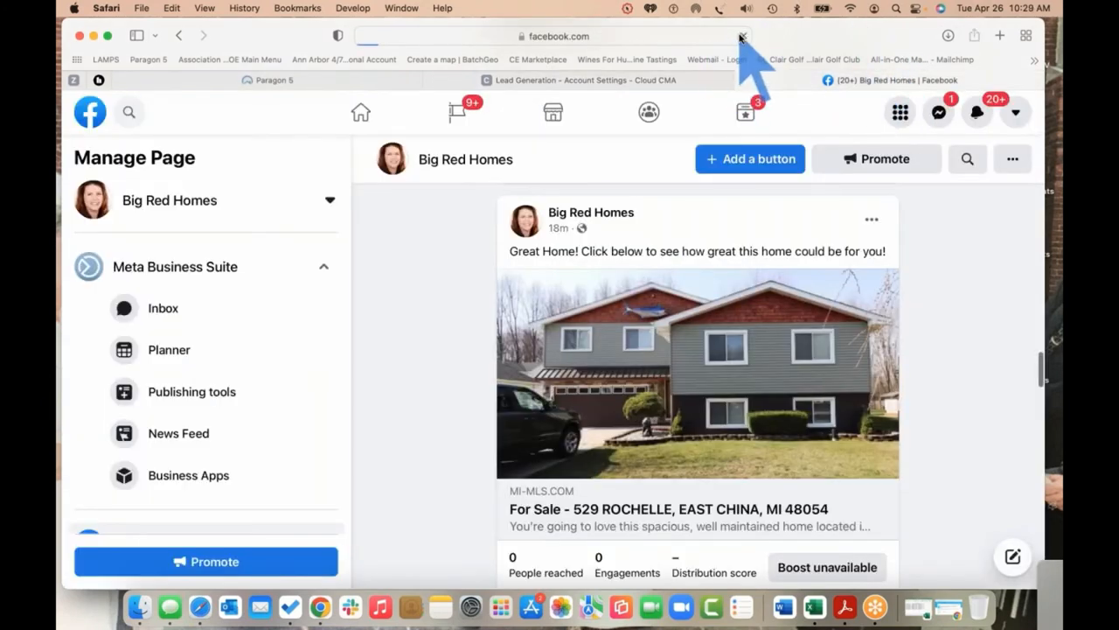
Reload the Big Red Homes page and scroll down to the CLOUDCMA.COM 'What's your home worth?' post
left_click(743, 36)
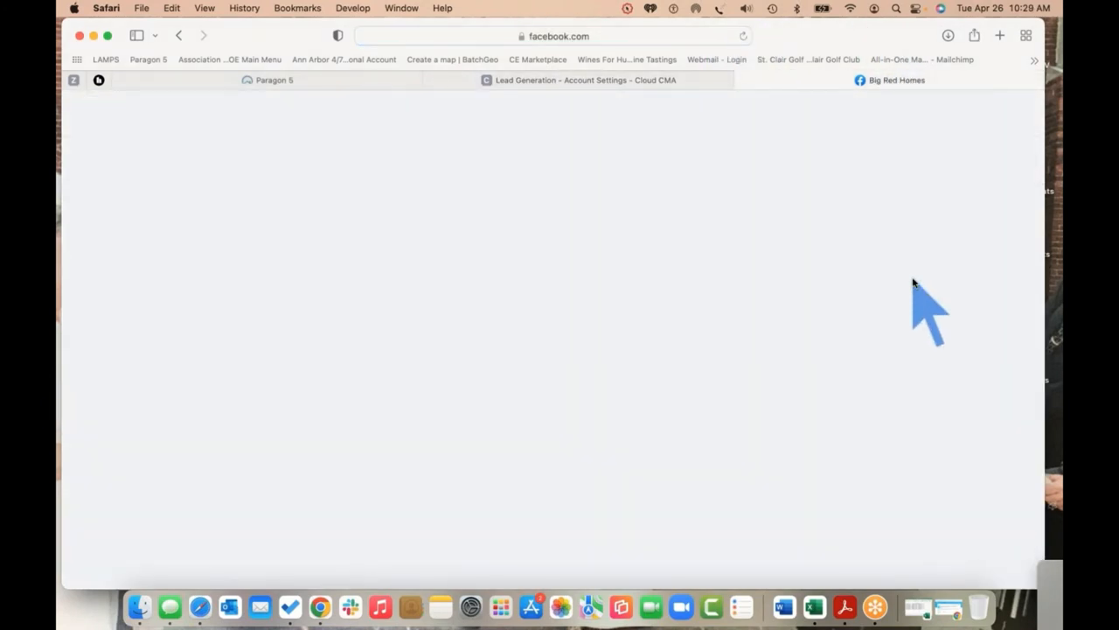
scroll(914, 282, "down", 10)
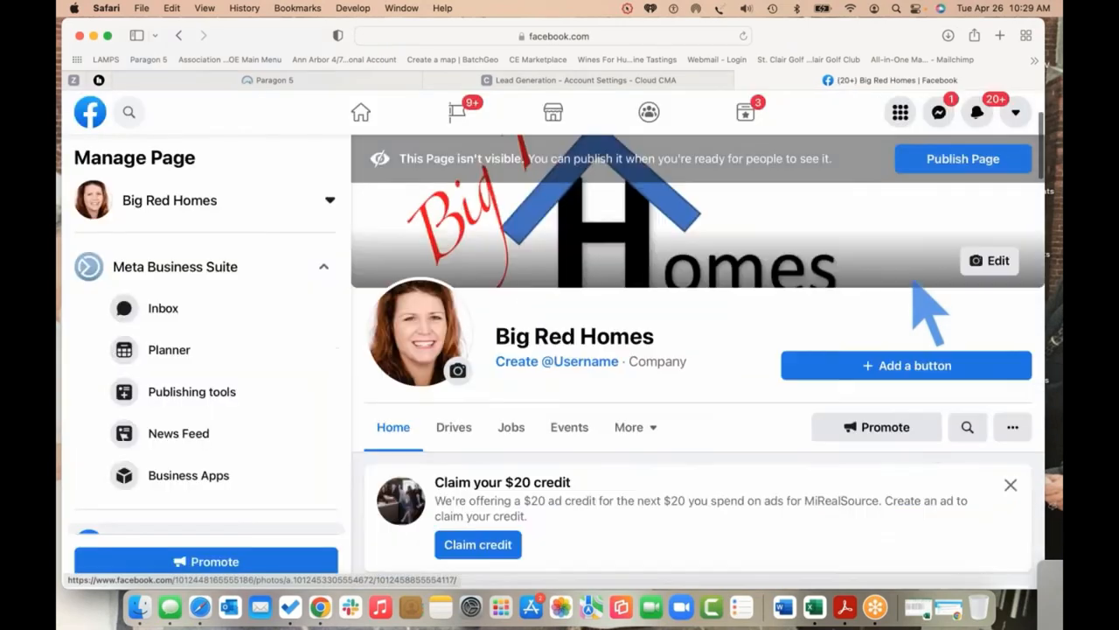
scroll(917, 282, "down", 5)
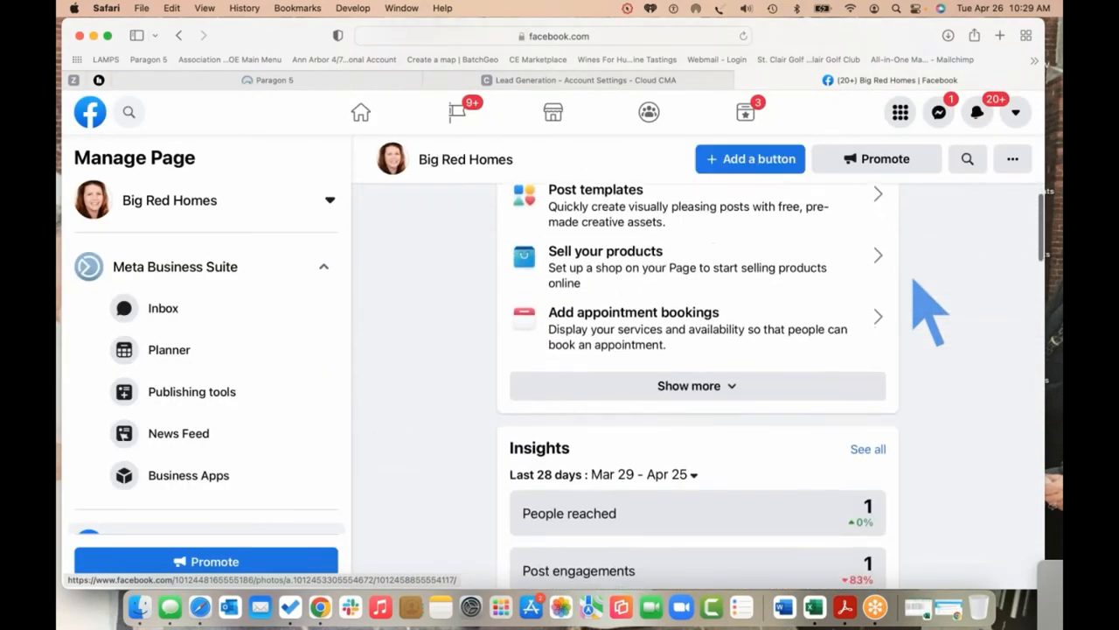
scroll(925, 341, "down", 5)
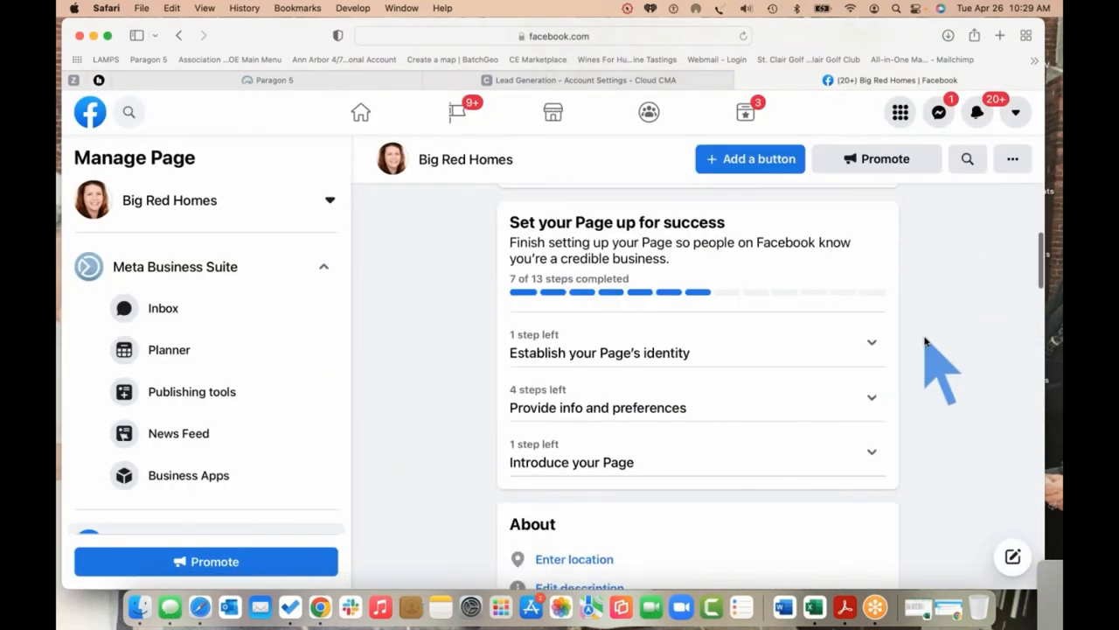
scroll(925, 341, "down", 1)
scroll(926, 341, "down", 10)
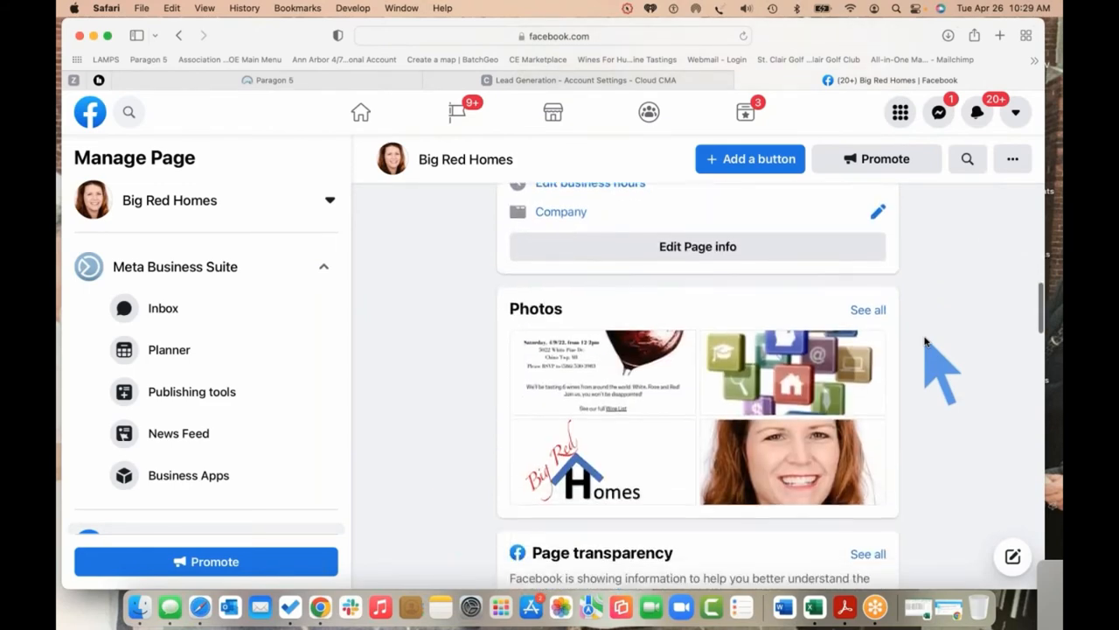
scroll(925, 341, "down", 3)
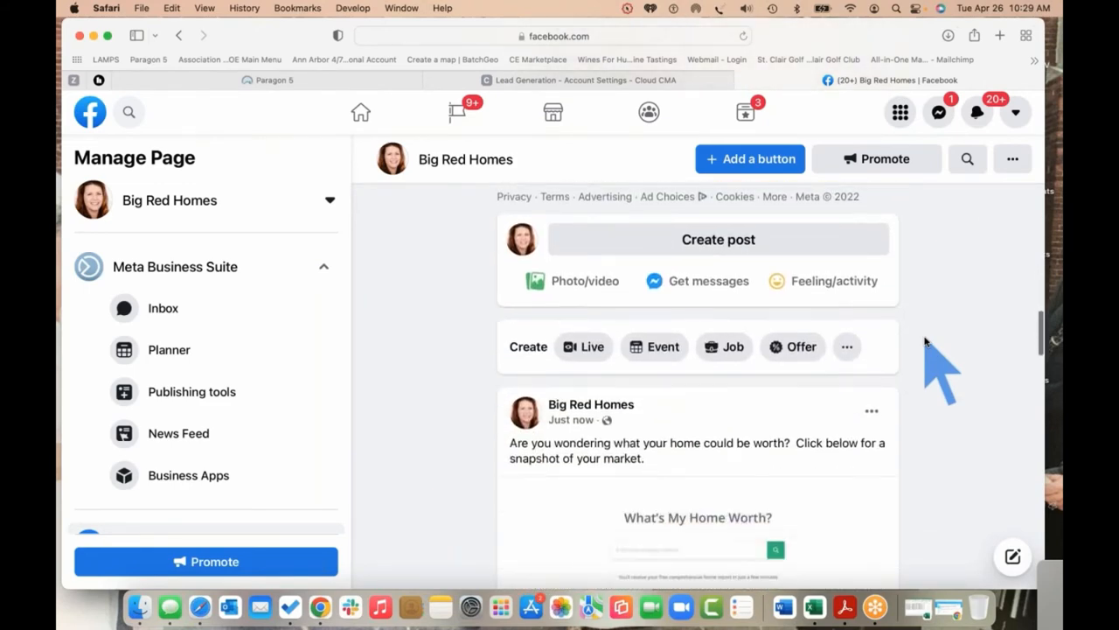
scroll(925, 341, "down", 2)
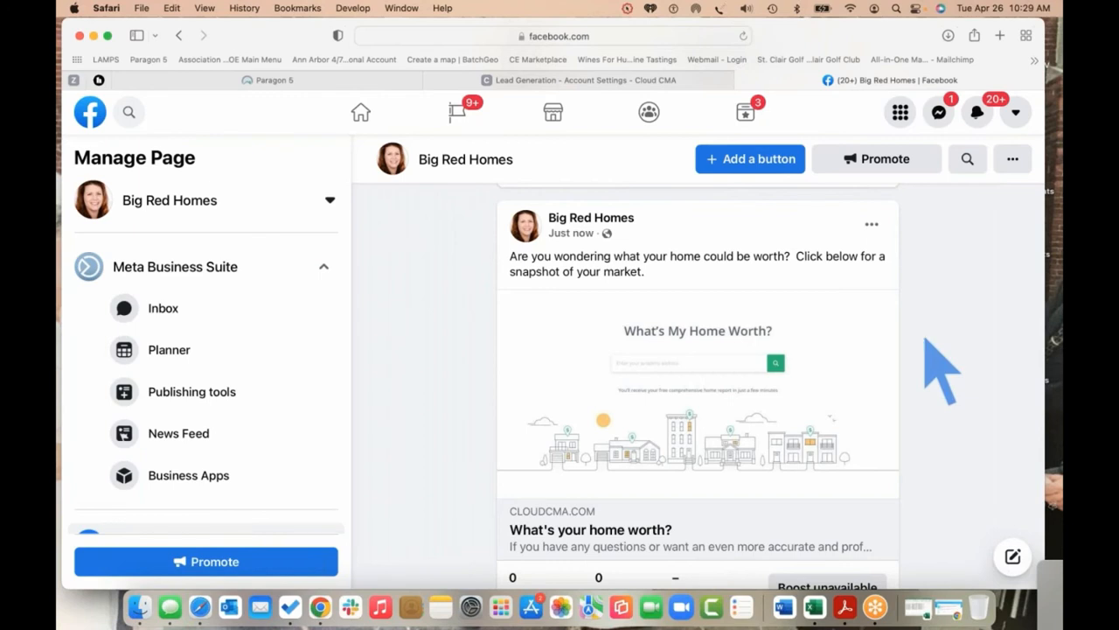
left_click(799, 373)
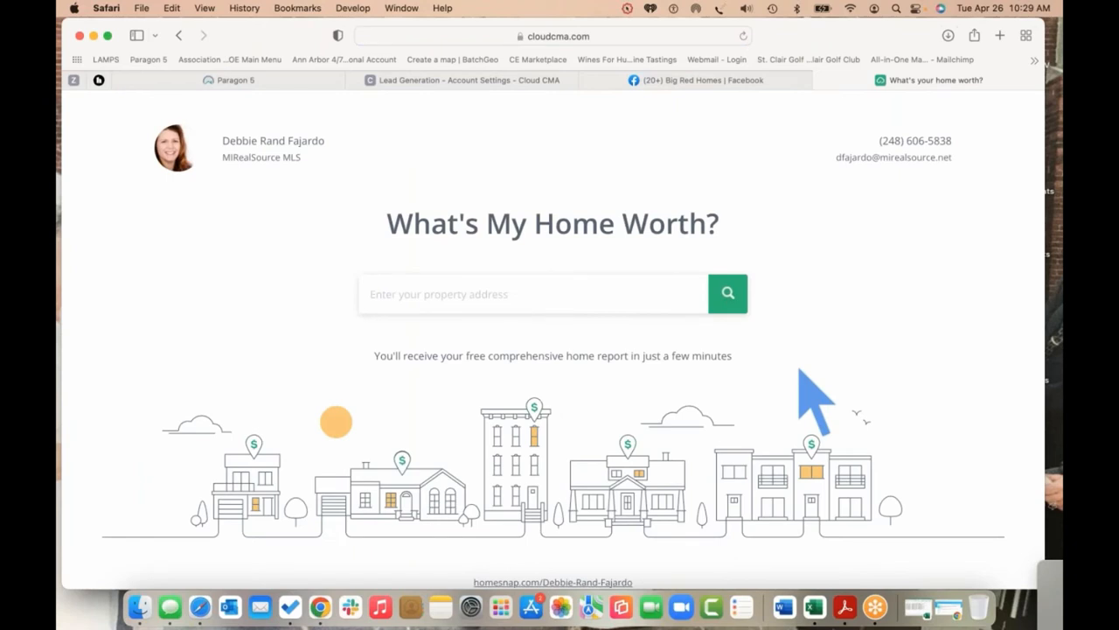
left_click(508, 293)
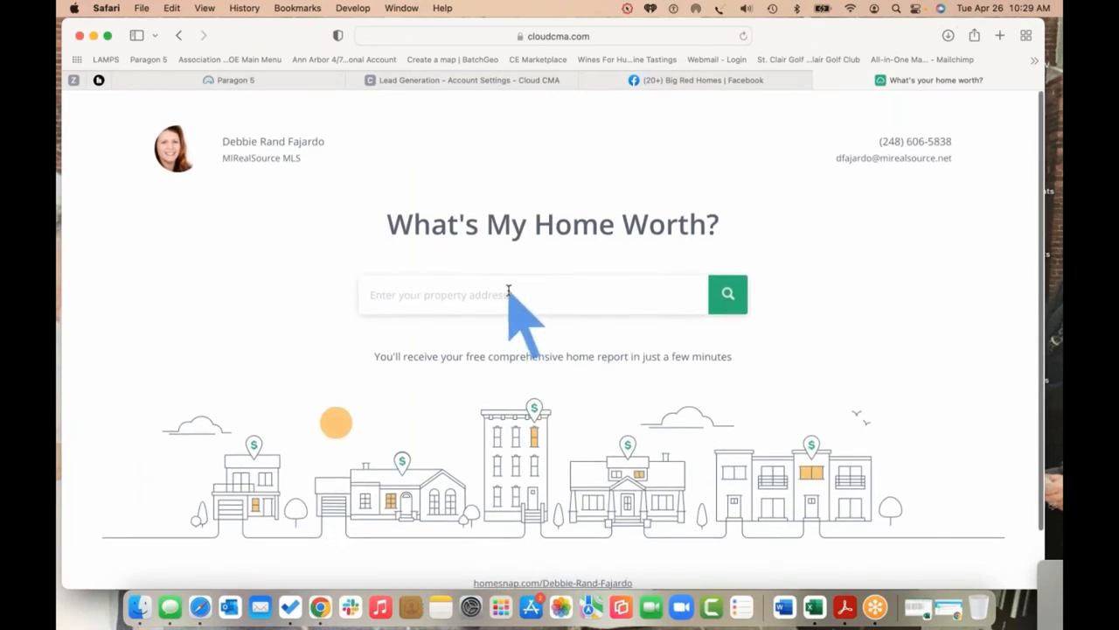
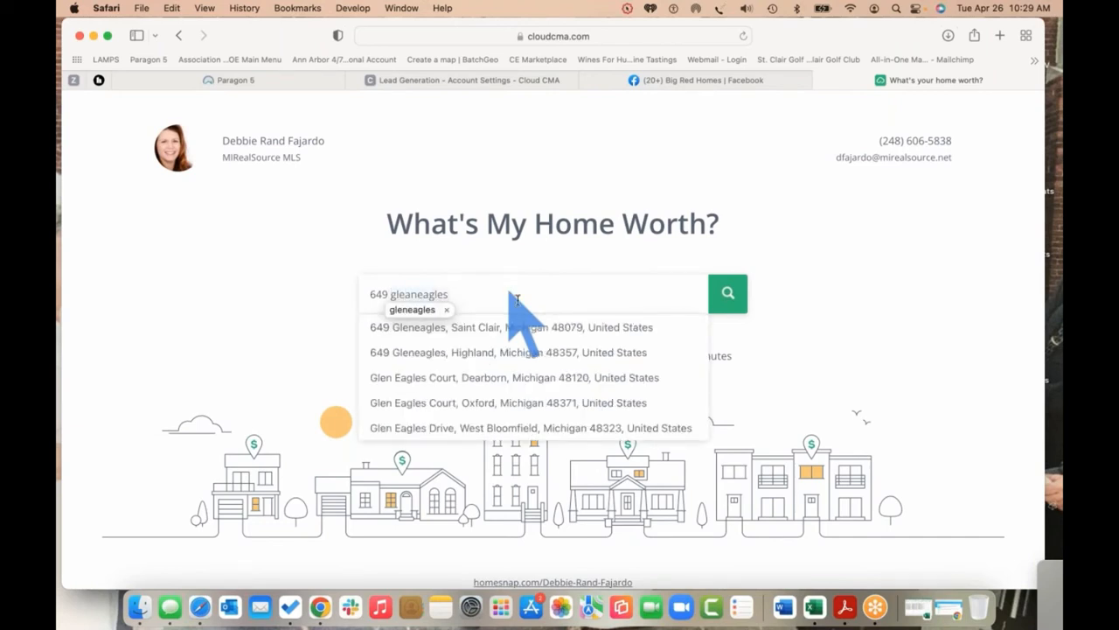
left_click(524, 327)
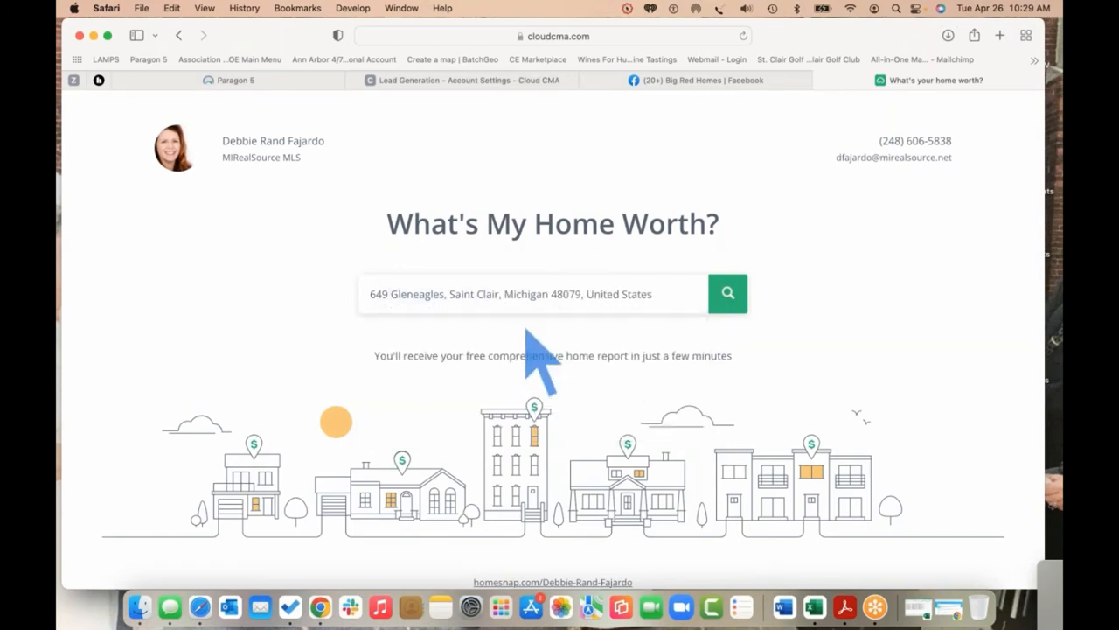
left_click(726, 298)
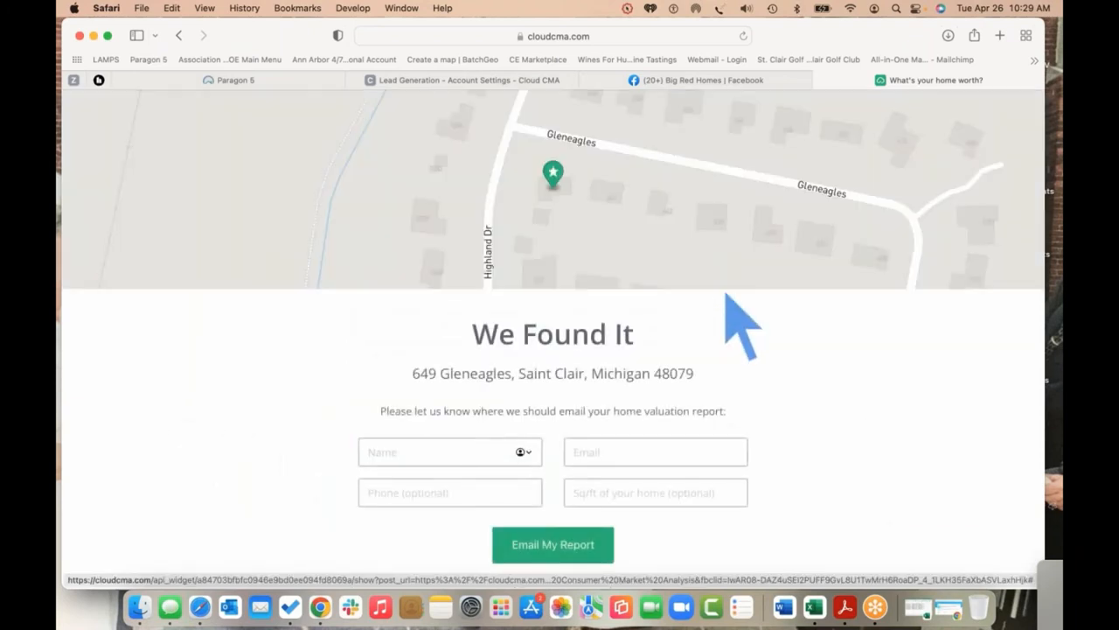
Enter TEST as the name, fill the email from AutoFill, and request the emailed report
left_click(477, 455)
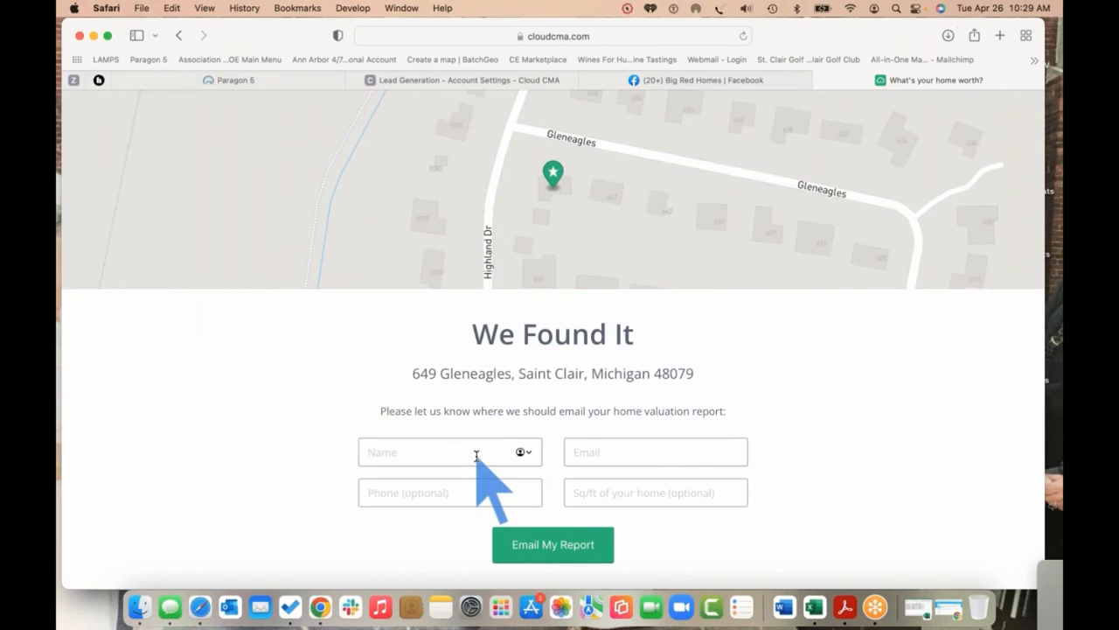
type("DEebbie")
key("BackSpace")
key("BackSpace")
key("BackSpace")
key("BackSpace")
key("BackSpace")
key("BackSpace")
key("BackSpace")
type("TEST")
left_click(606, 452)
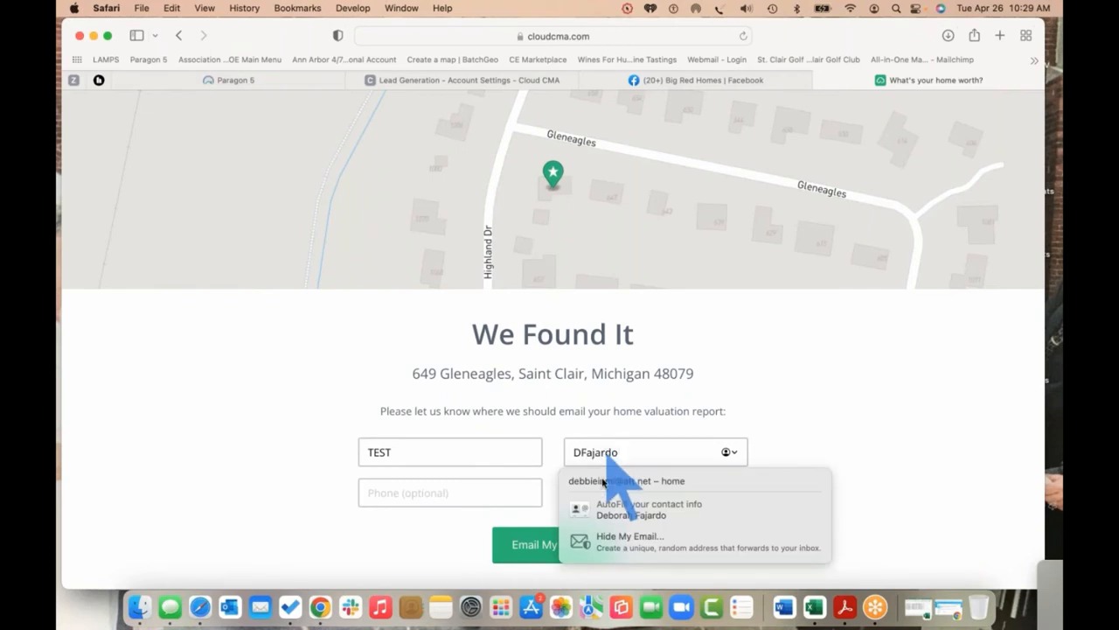
key("Escape")
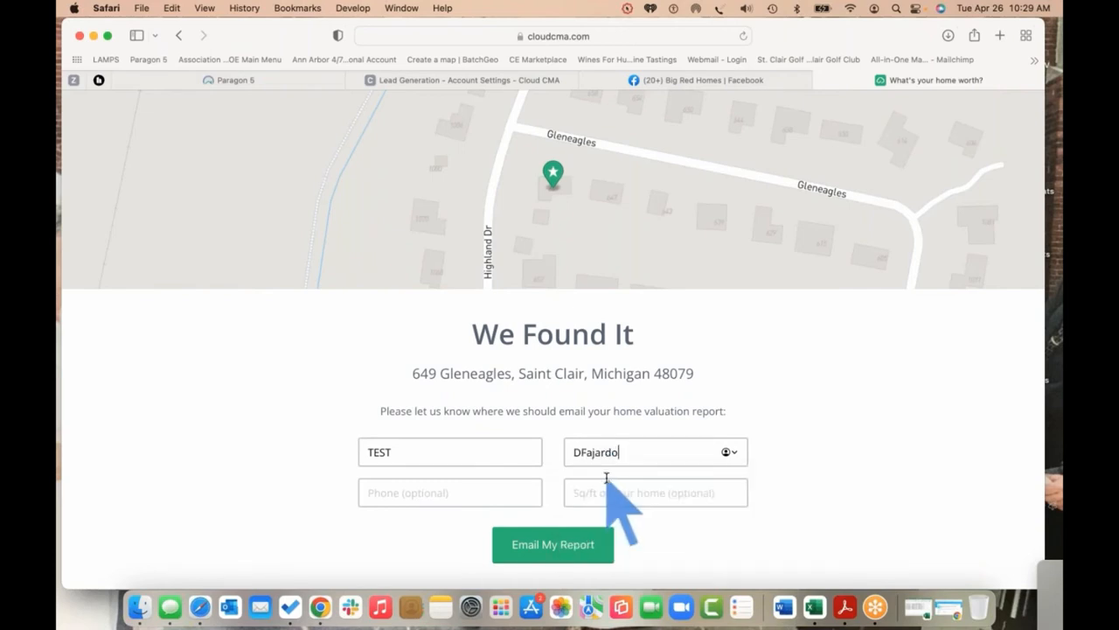
left_click_drag(631, 453, 532, 452)
key("BackSpace")
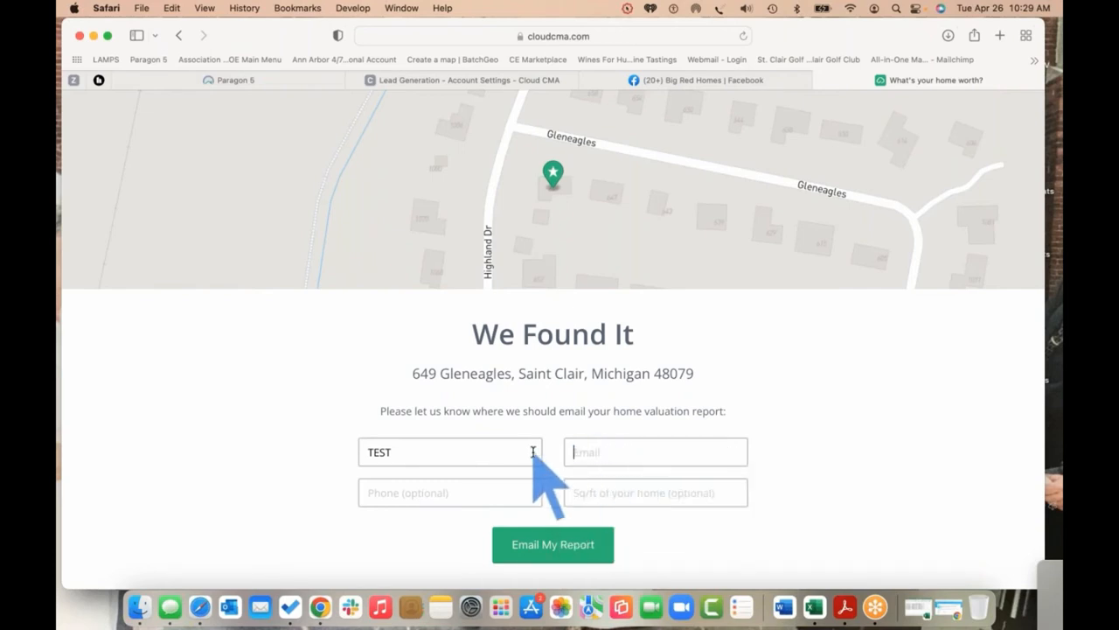
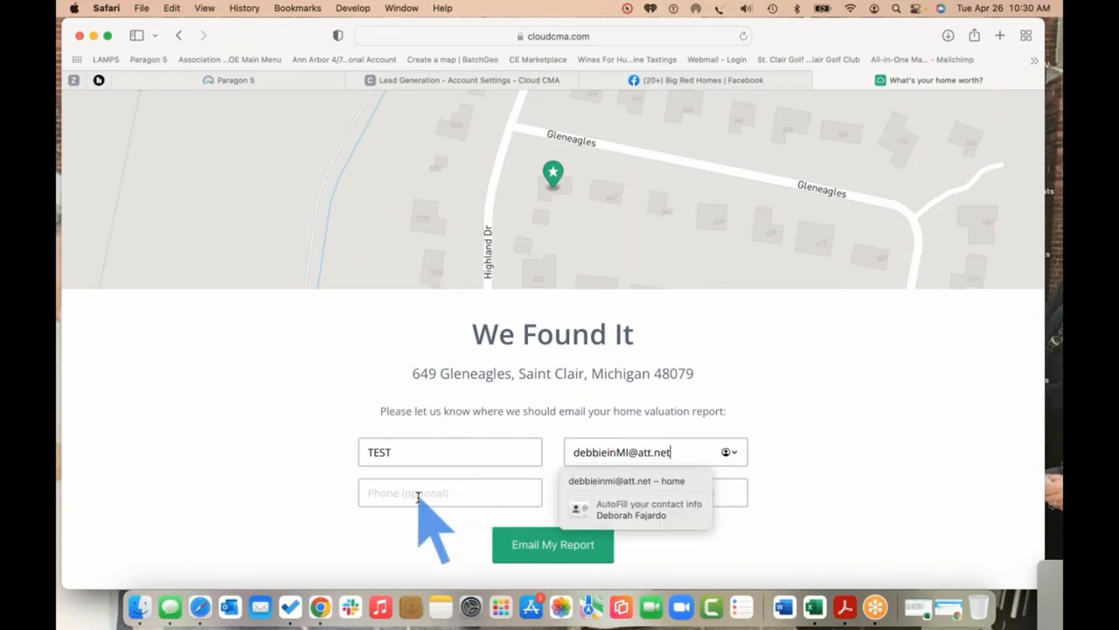
left_click(626, 495)
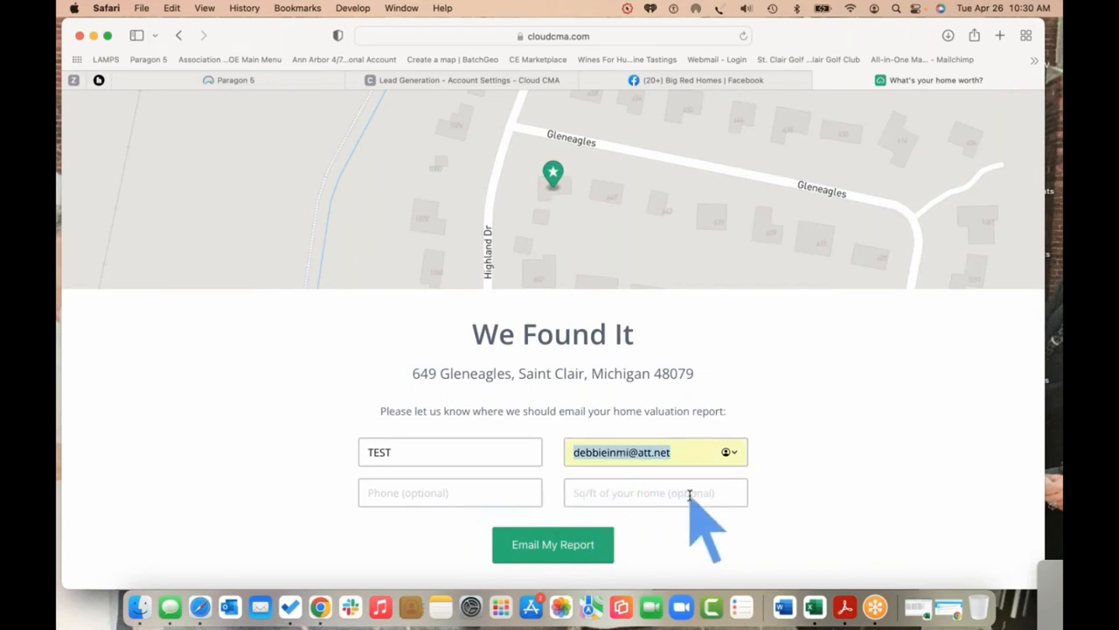
left_click(552, 546)
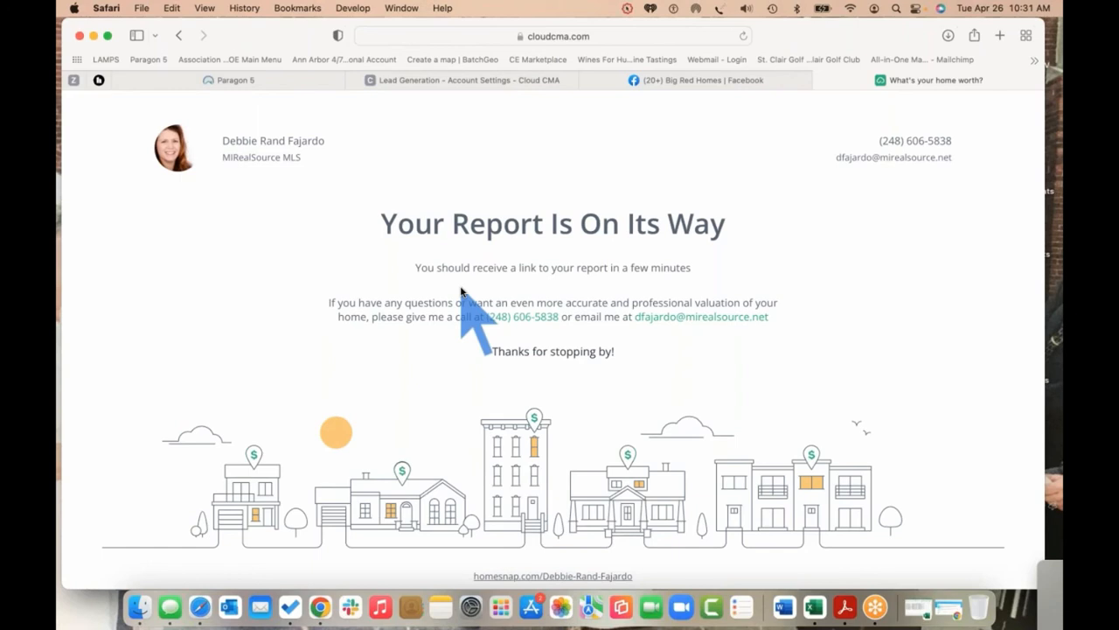
Reload the Big Red Homes Facebook page, then bring up Outlook and Mail
left_click(657, 82)
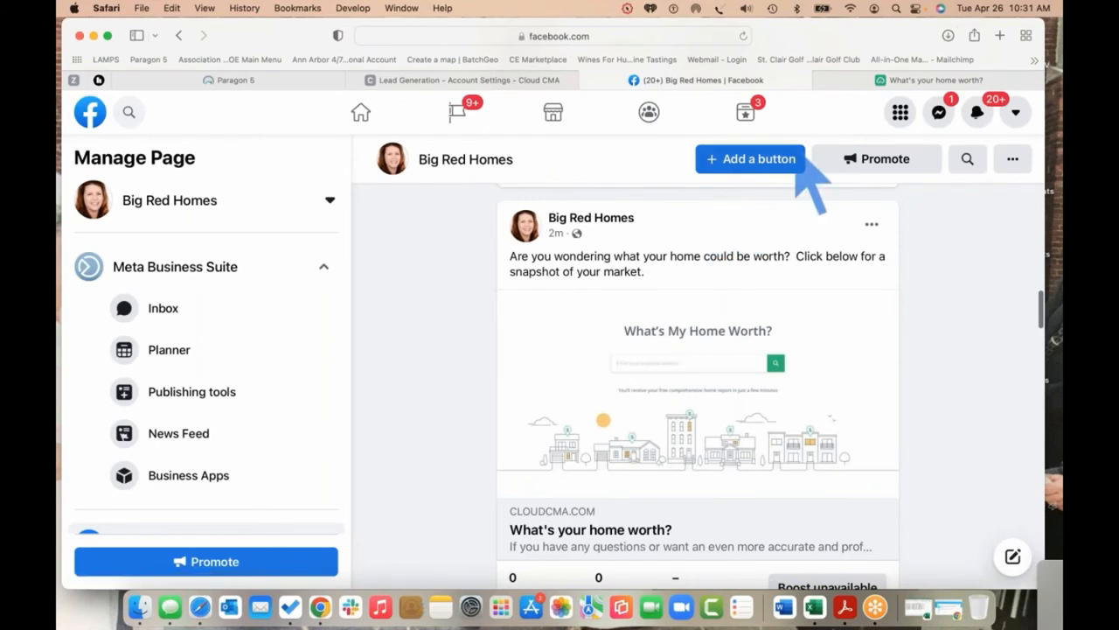
left_click(742, 37)
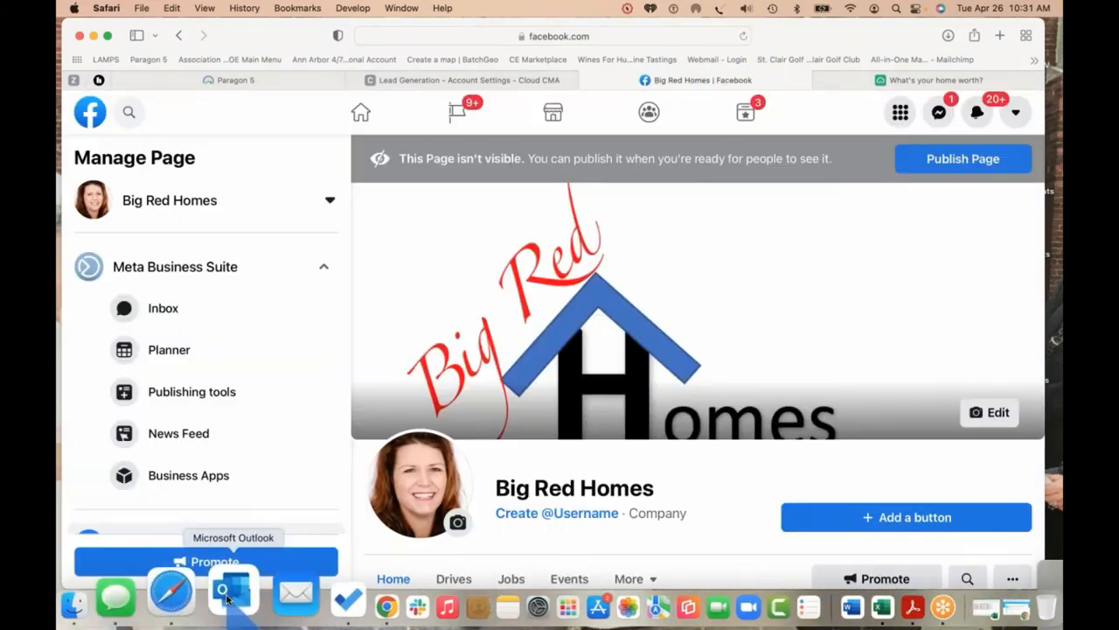
left_click(226, 598)
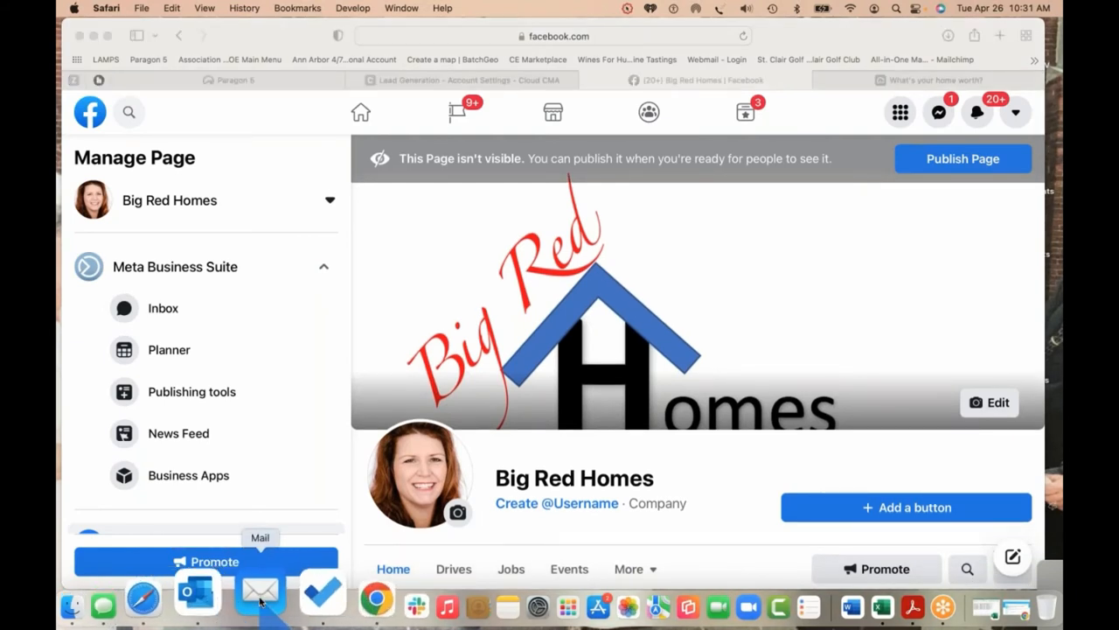
left_click(260, 599)
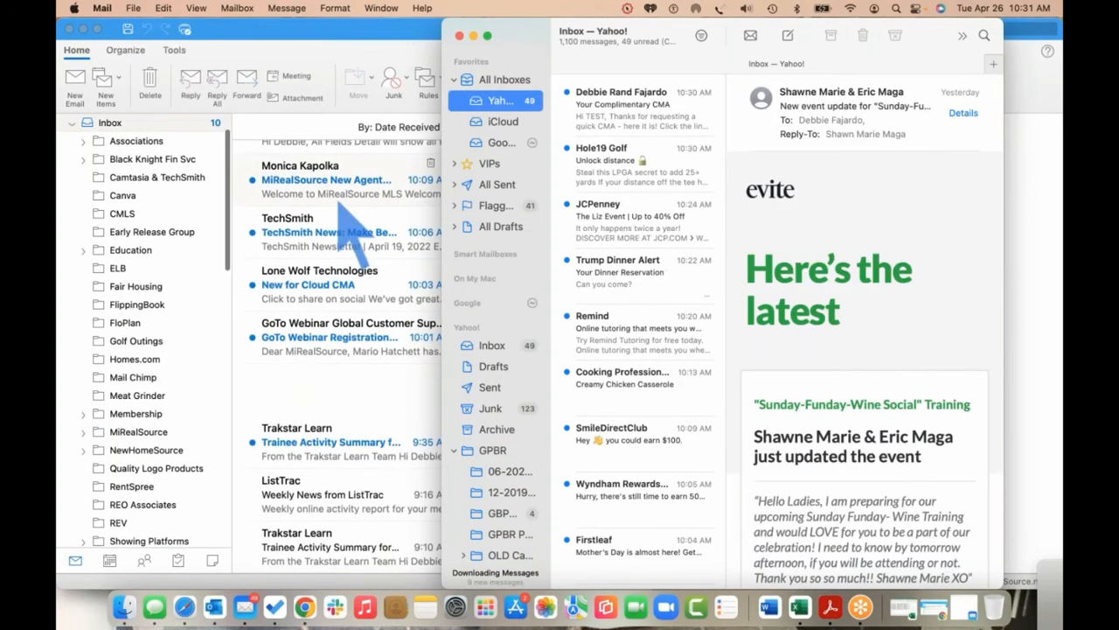
Open the Your Complimentary CMA email, dismiss the Out of Office prompt, and follow the report link
left_click(645, 94)
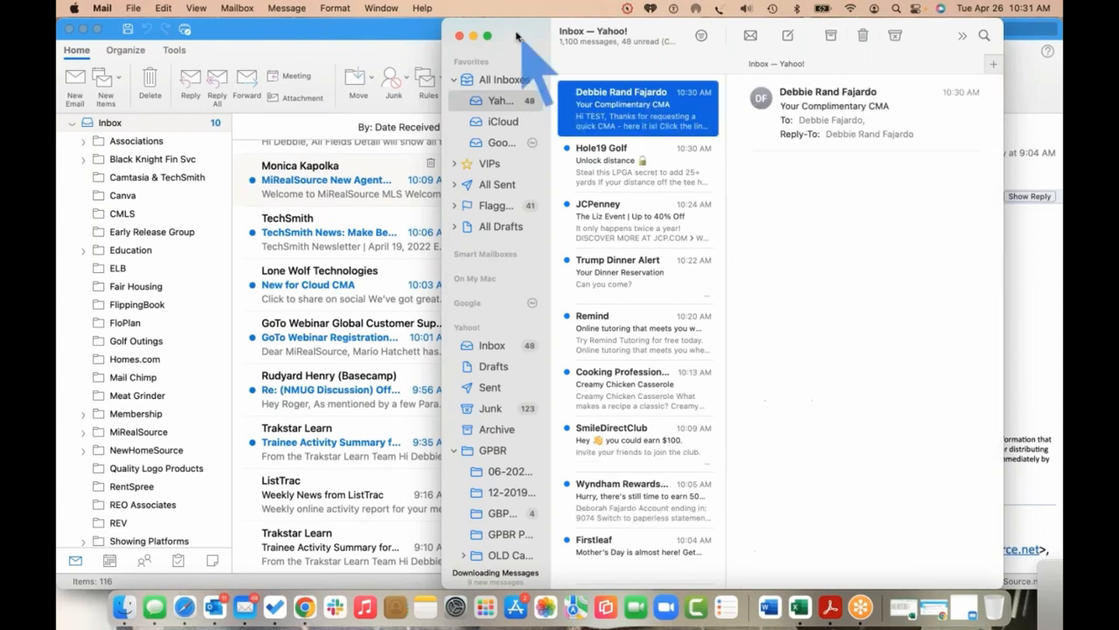
left_click_drag(516, 34, 357, 23)
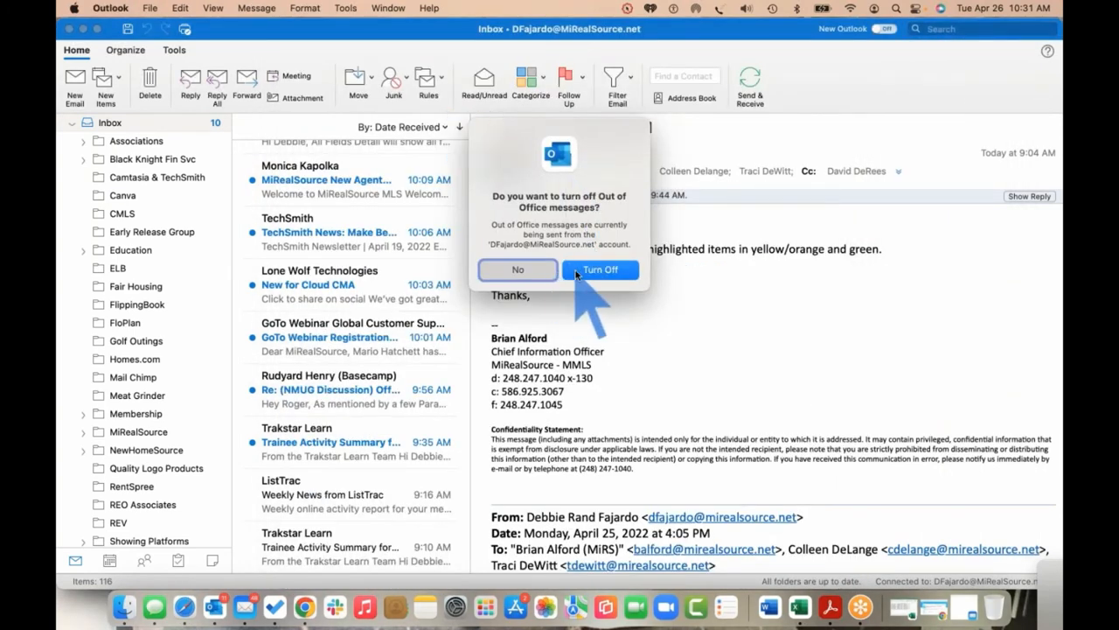
left_click(540, 273)
key("ctrl+Up")
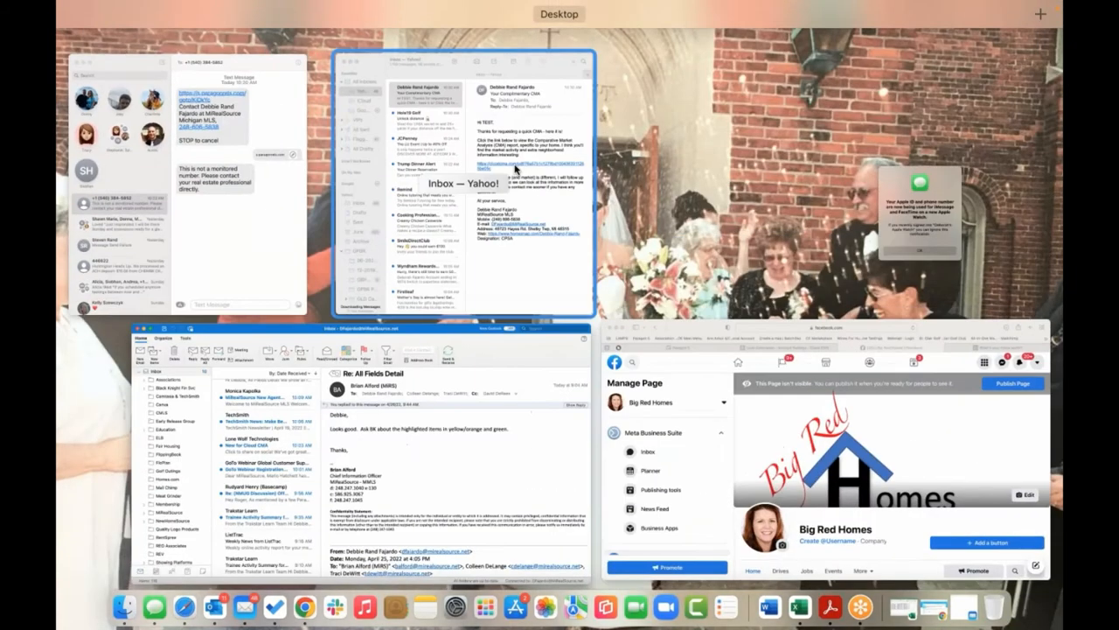
left_click(507, 166)
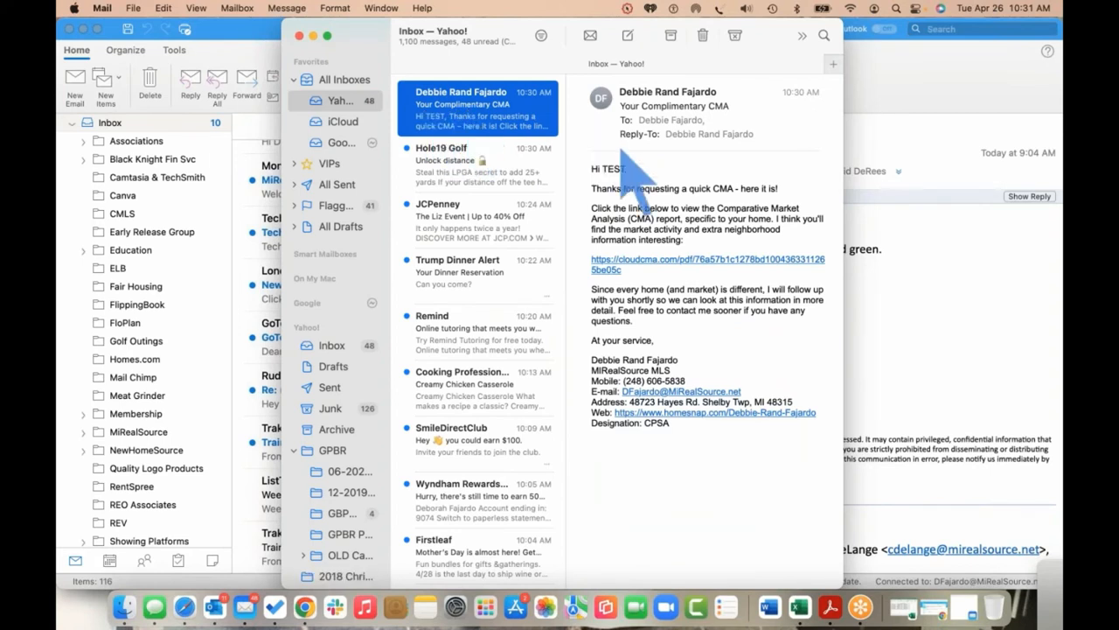
left_click(681, 260)
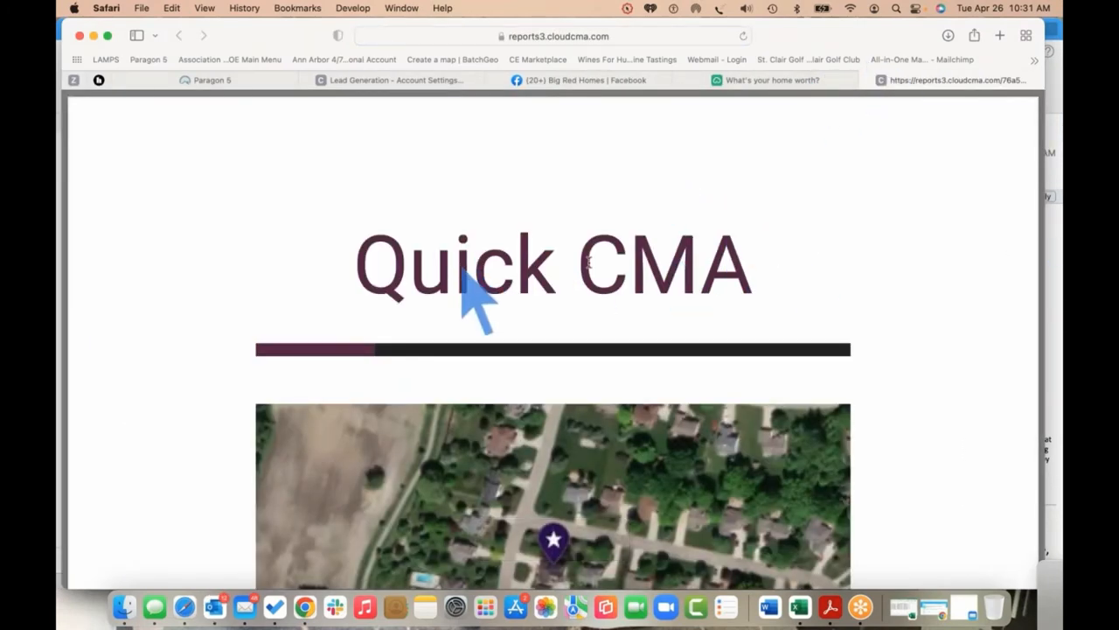
scroll(886, 278, "down", 3)
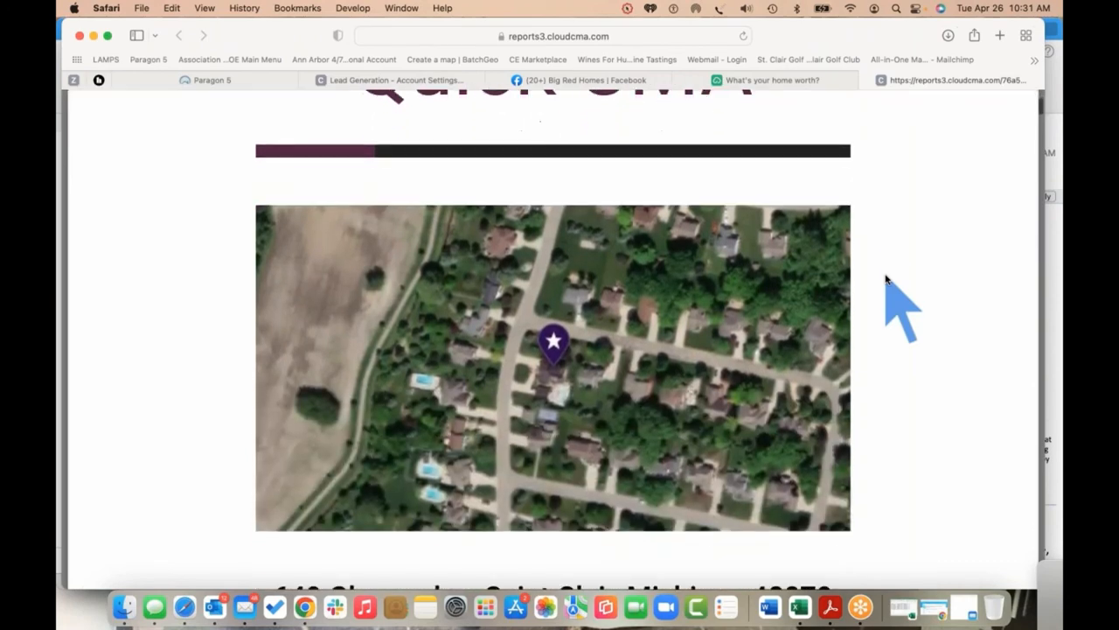
scroll(887, 277, "up", 2)
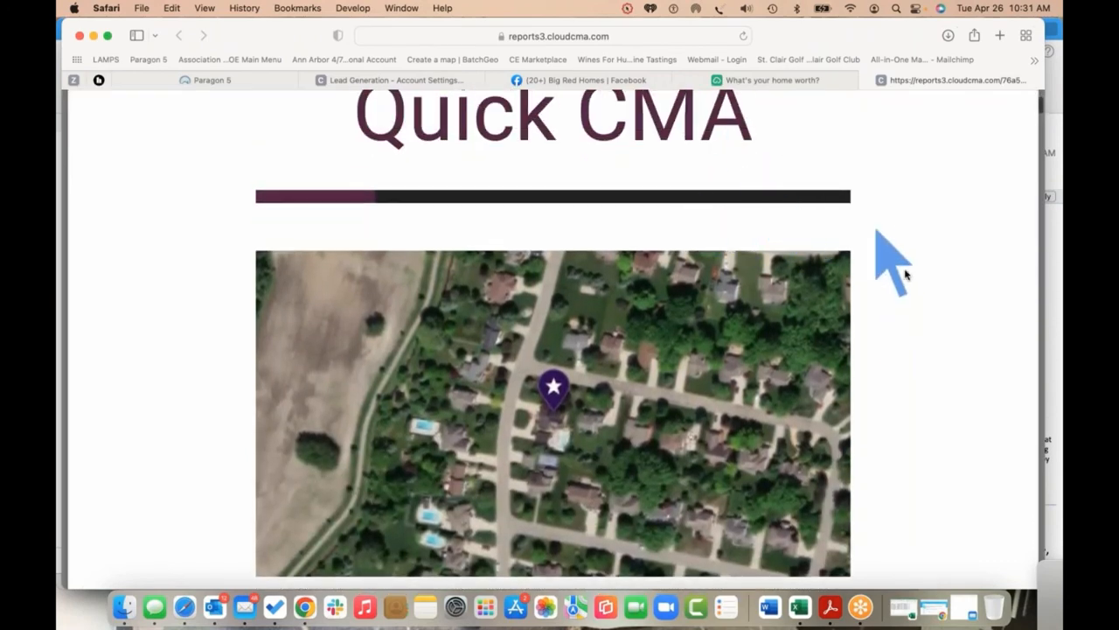
scroll(906, 274, "down", 4)
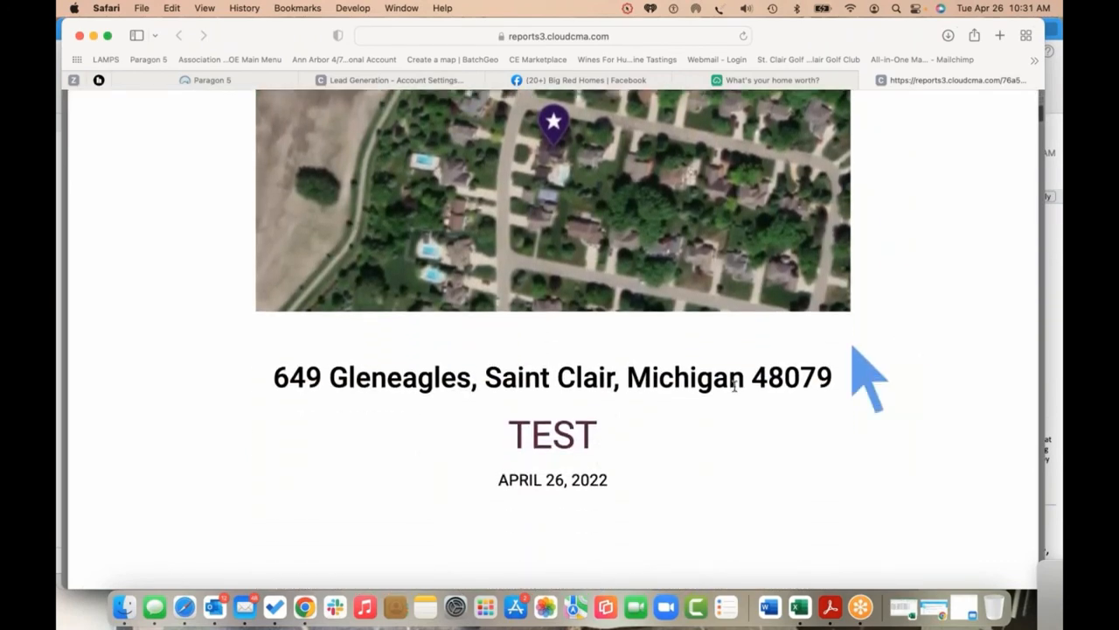
scroll(731, 432, "down", 4)
scroll(731, 434, "down", 10)
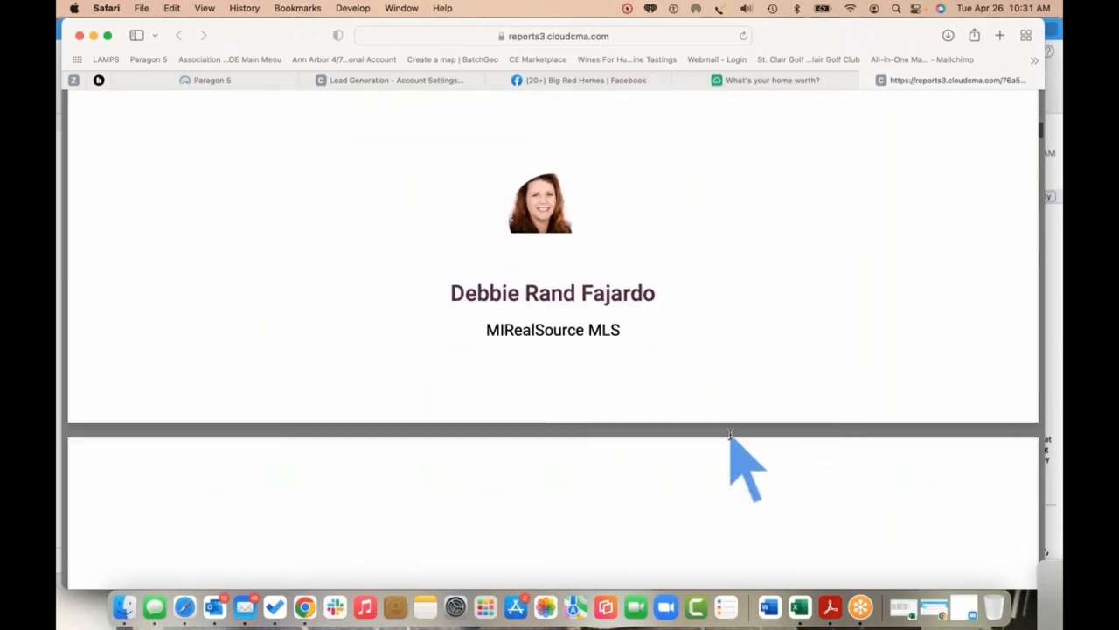
scroll(732, 435, "down", 10)
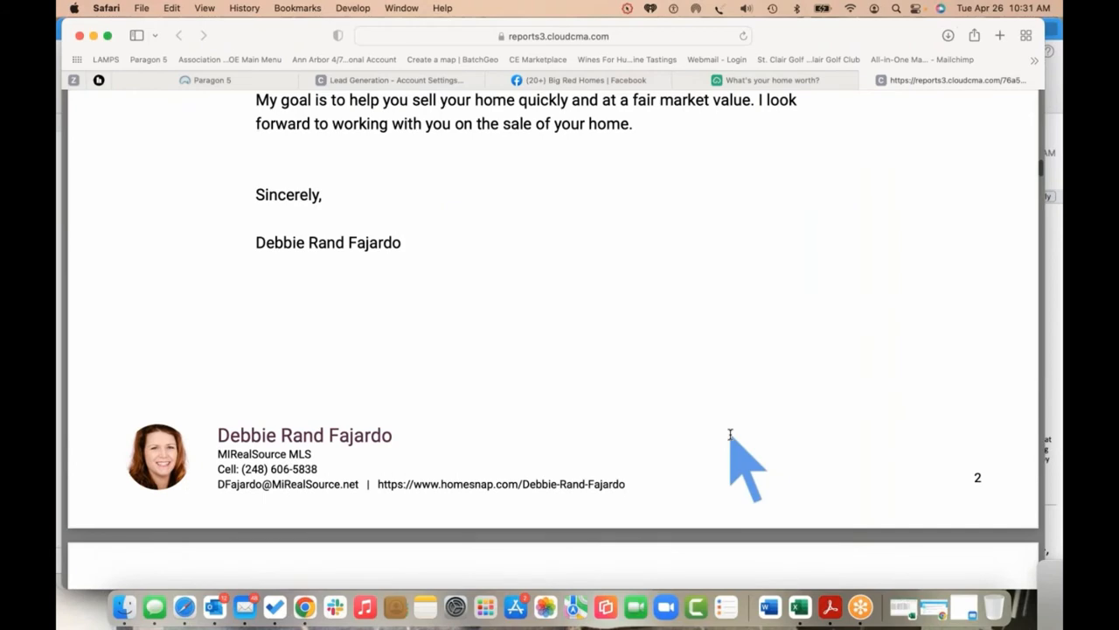
scroll(731, 434, "down", 10)
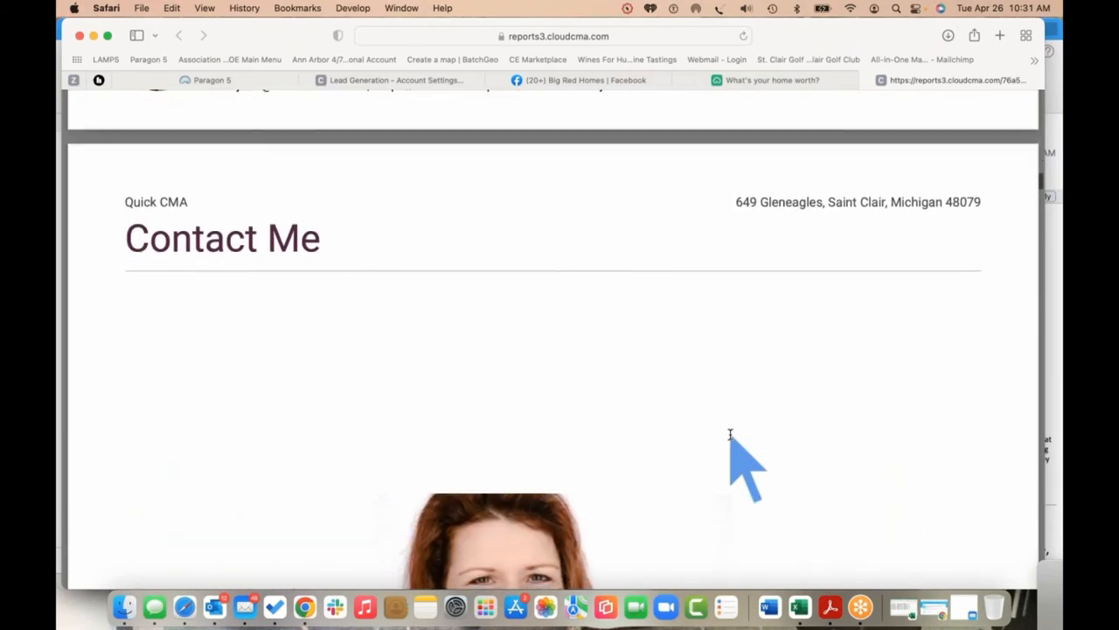
scroll(731, 435, "down", 10)
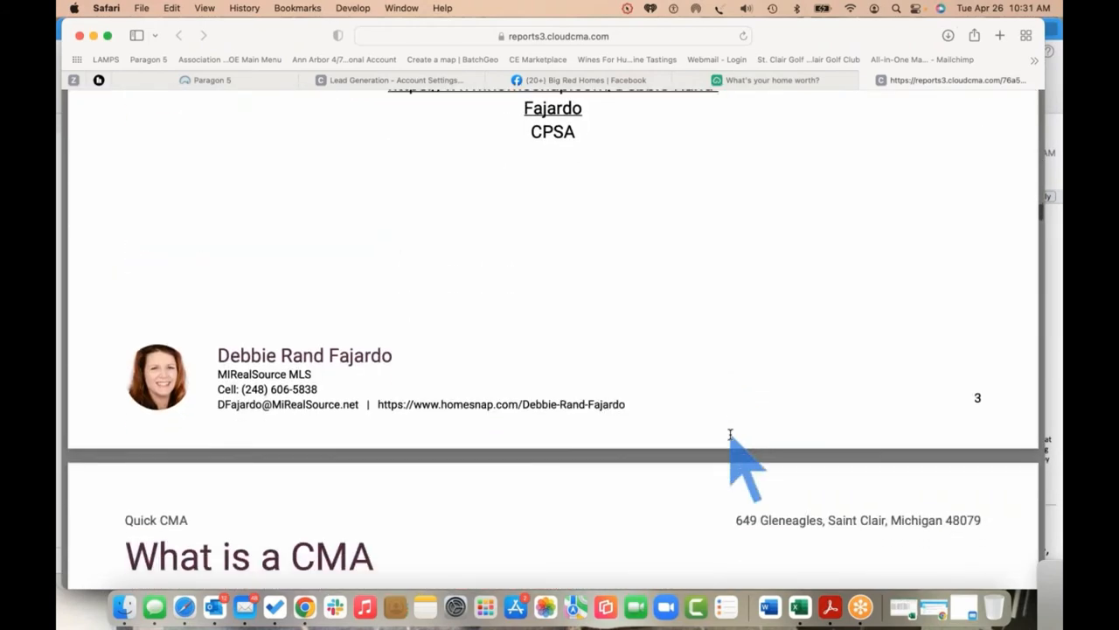
scroll(731, 434, "down", 8)
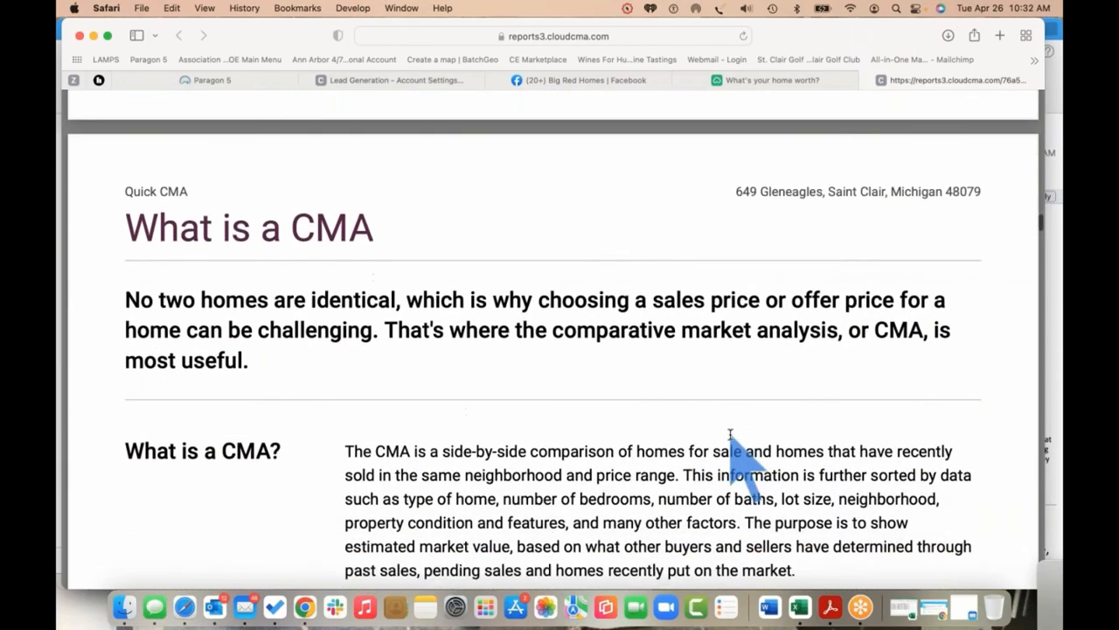
scroll(731, 435, "down", 3)
scroll(638, 487, "down", 2)
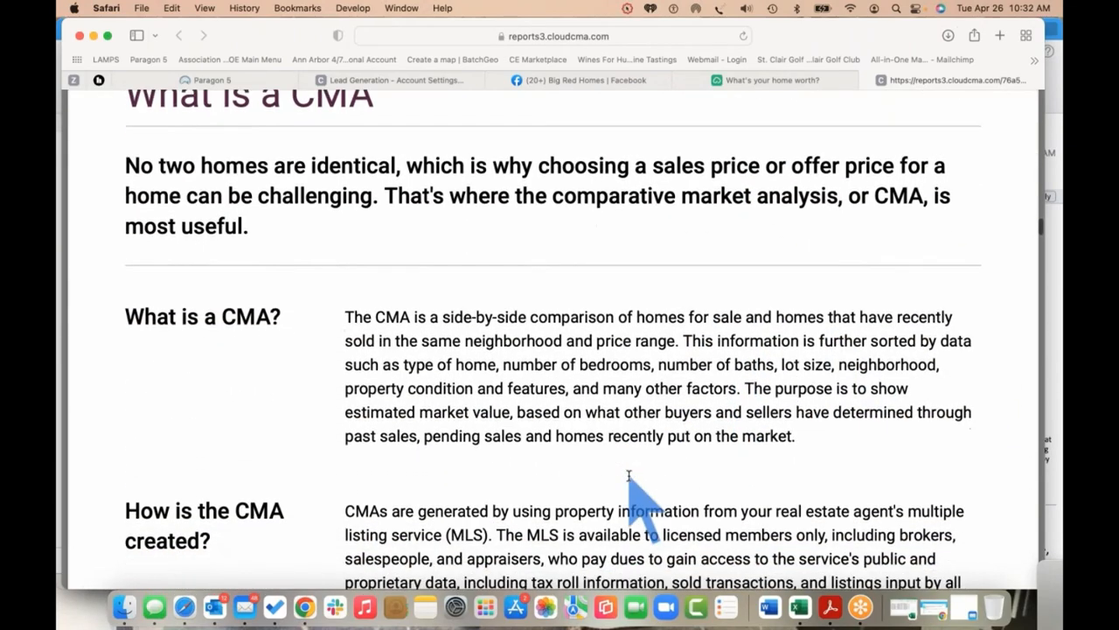
scroll(628, 475, "down", 20)
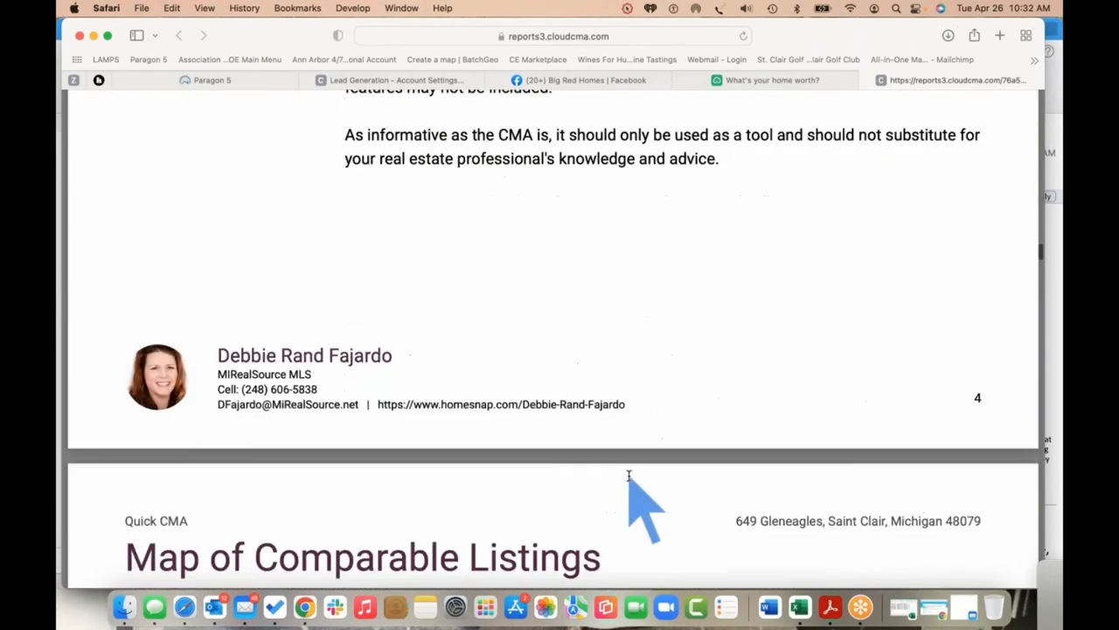
scroll(628, 475, "down", 20)
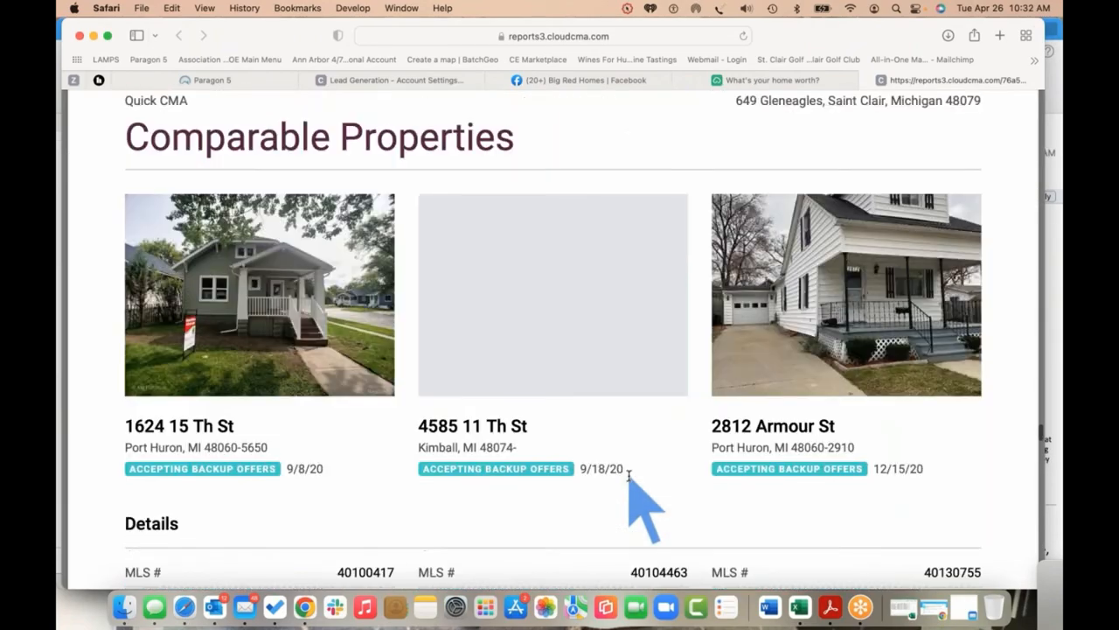
scroll(628, 475, "up", 20)
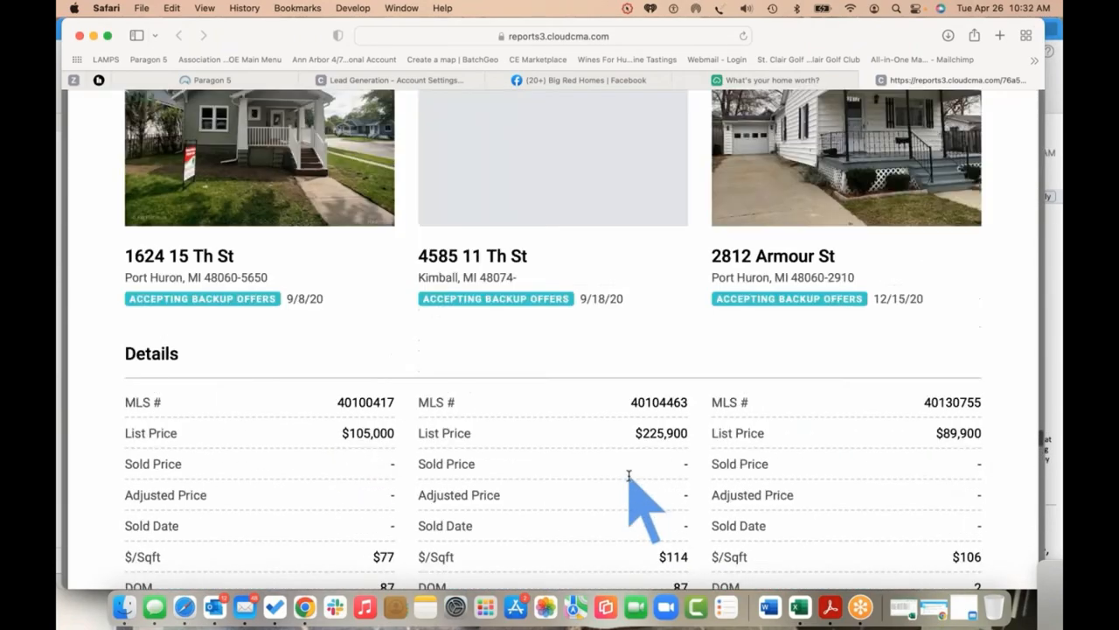
scroll(628, 475, "down", 3)
scroll(628, 475, "down", 1)
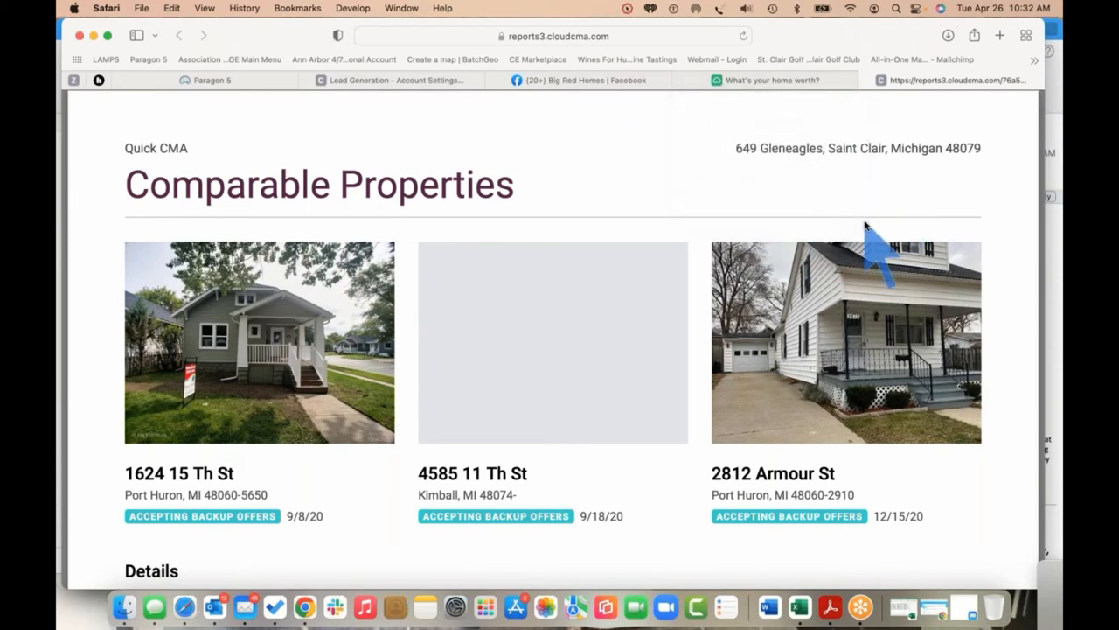
scroll(864, 229, "up", 4)
scroll(864, 229, "up", 15)
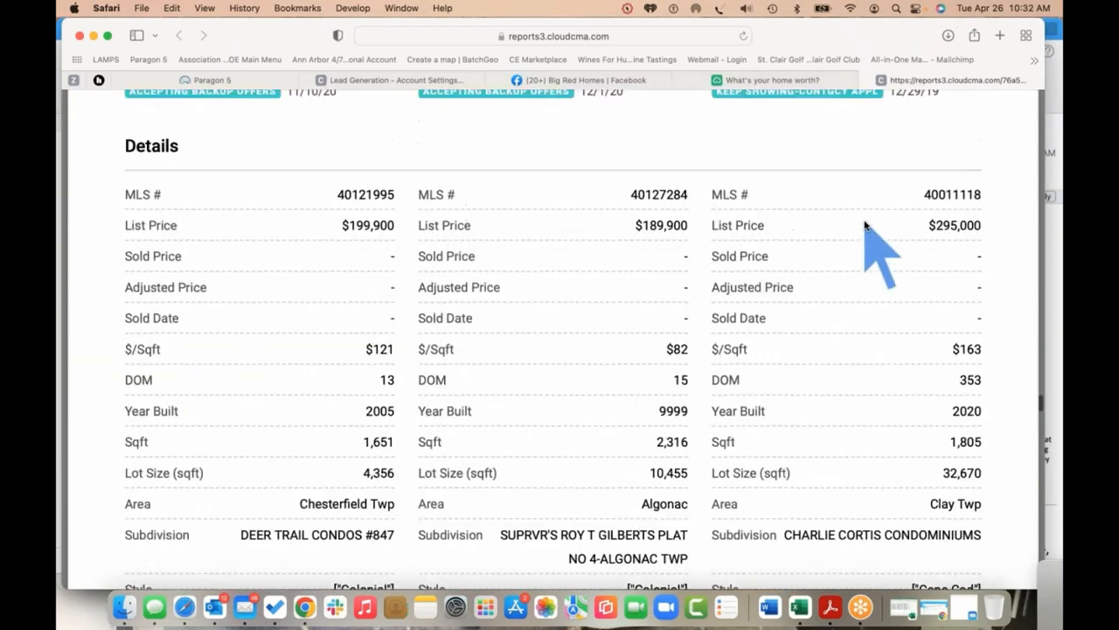
scroll(864, 226, "up", 20)
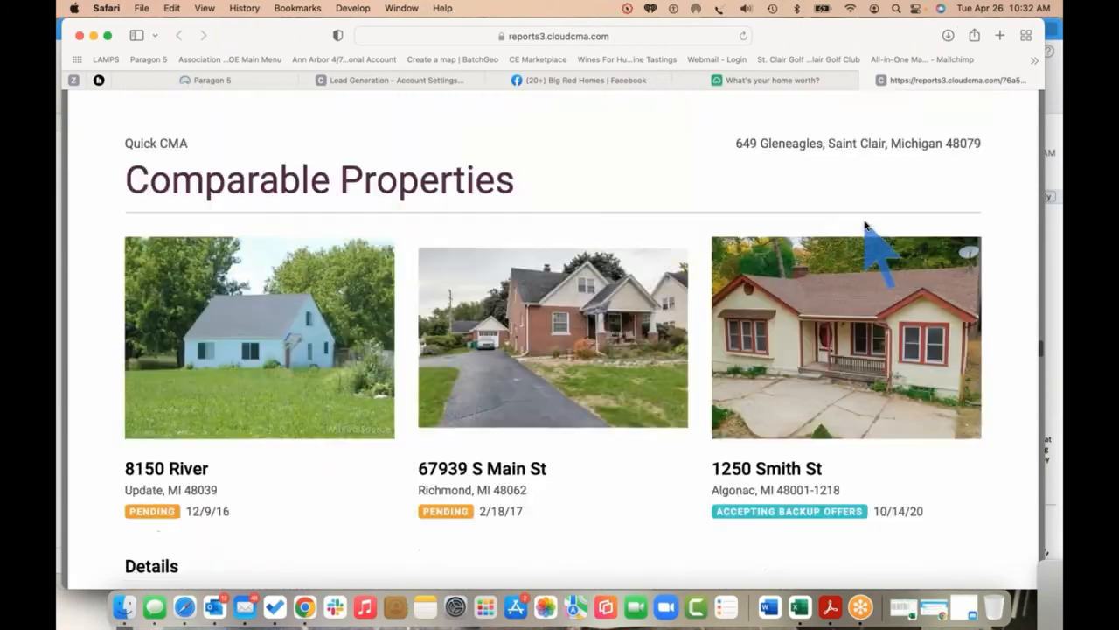
scroll(864, 226, "up", 20)
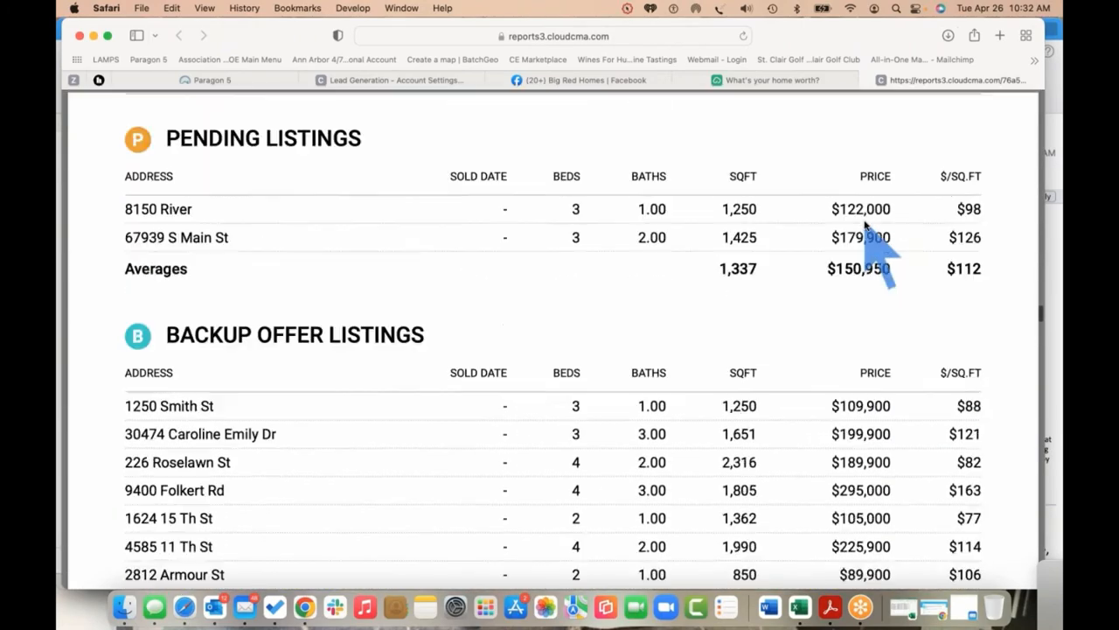
scroll(866, 225, "up", 5)
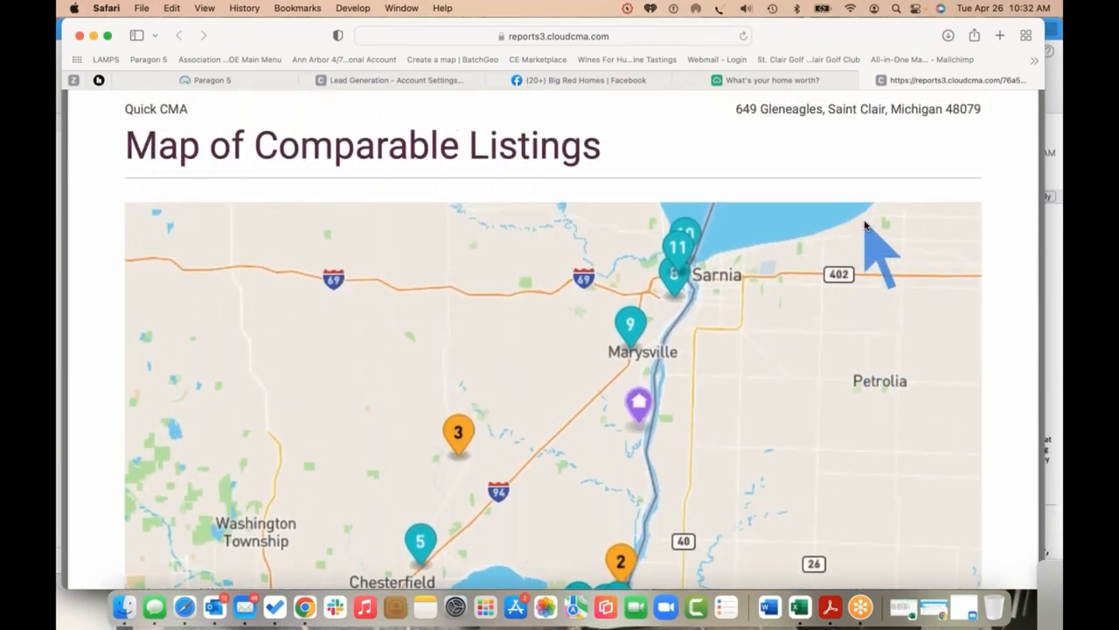
left_click(864, 80)
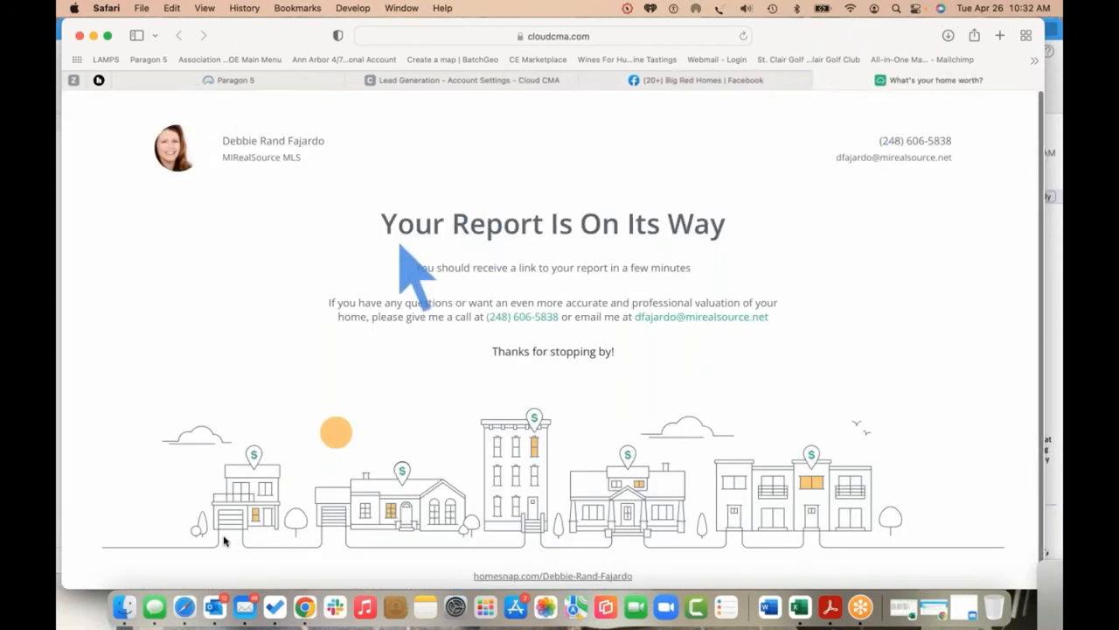
Read the 'You have a new lead!' email in Outlook, then quit Outlook
left_click(215, 605)
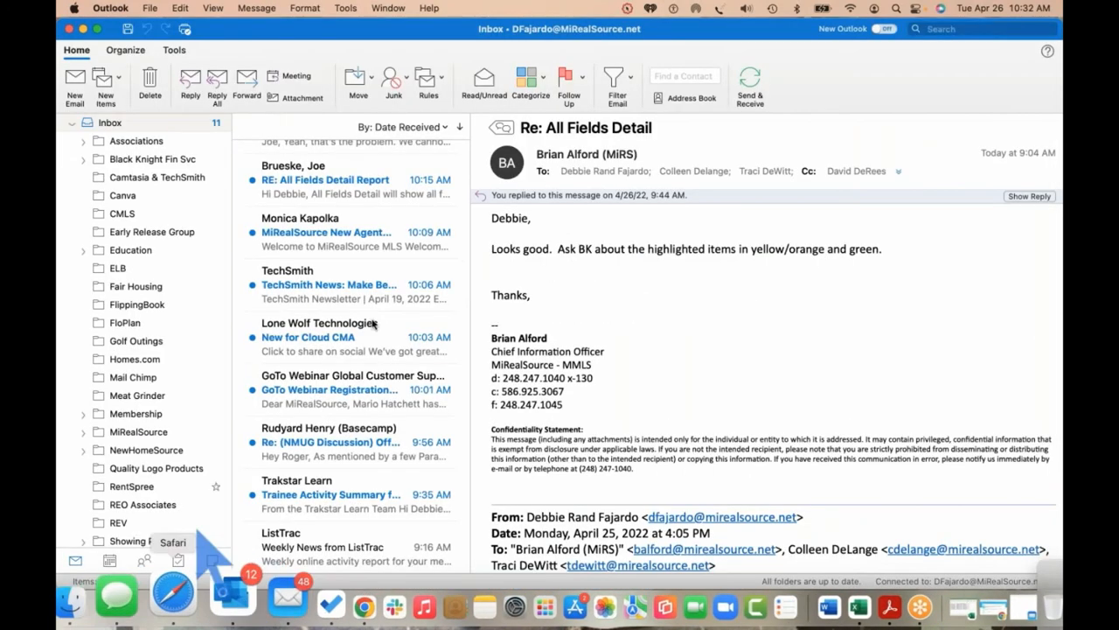
scroll(376, 346, "up", 4)
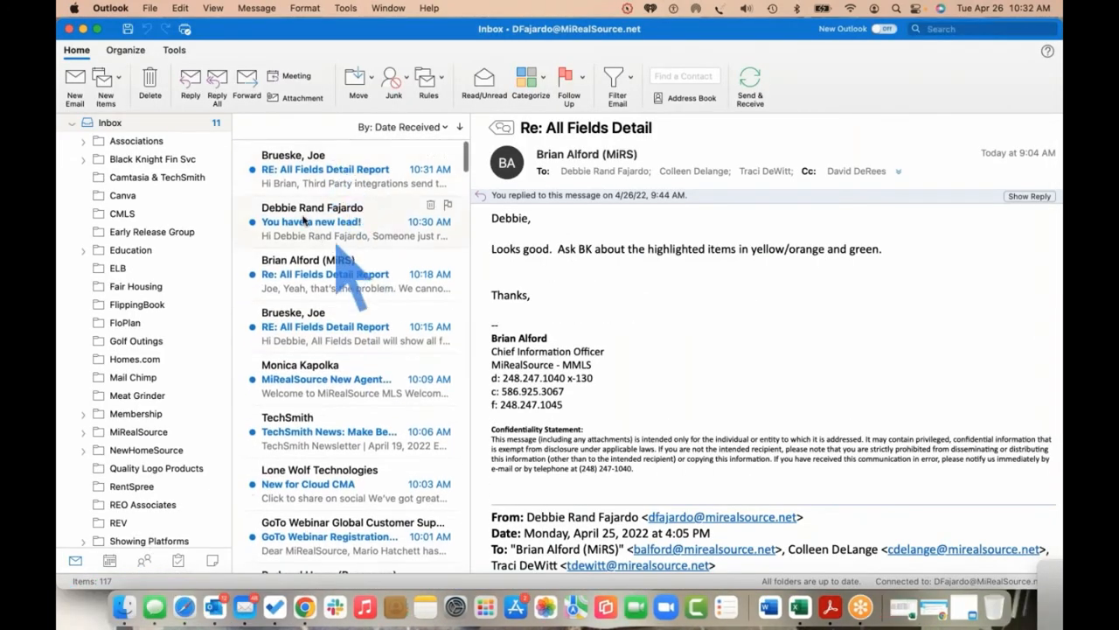
left_click(338, 224)
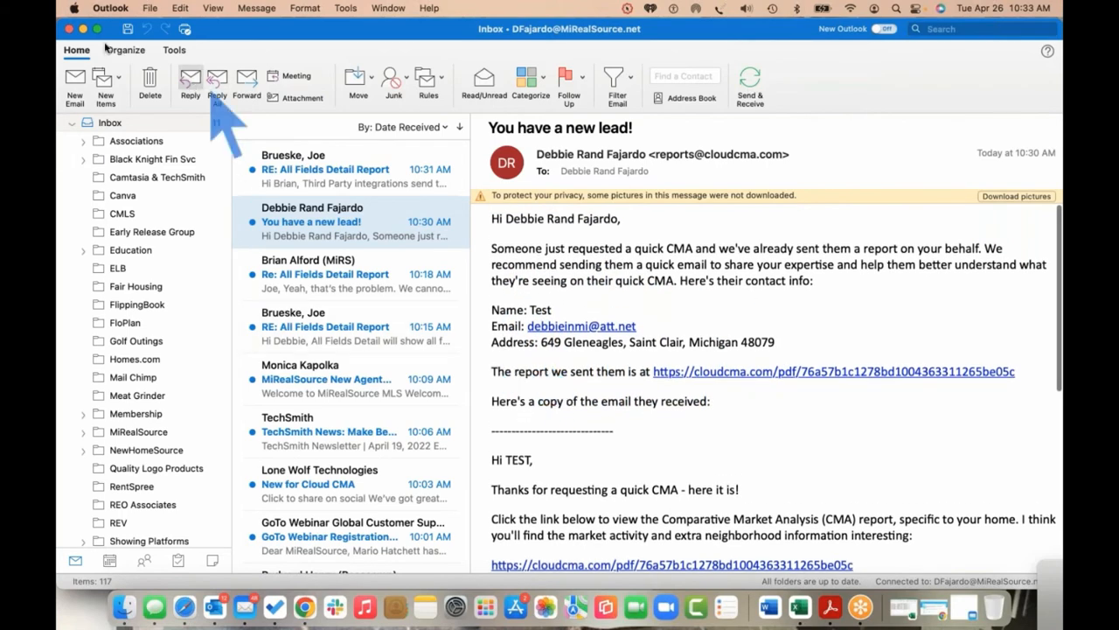
left_click(110, 8)
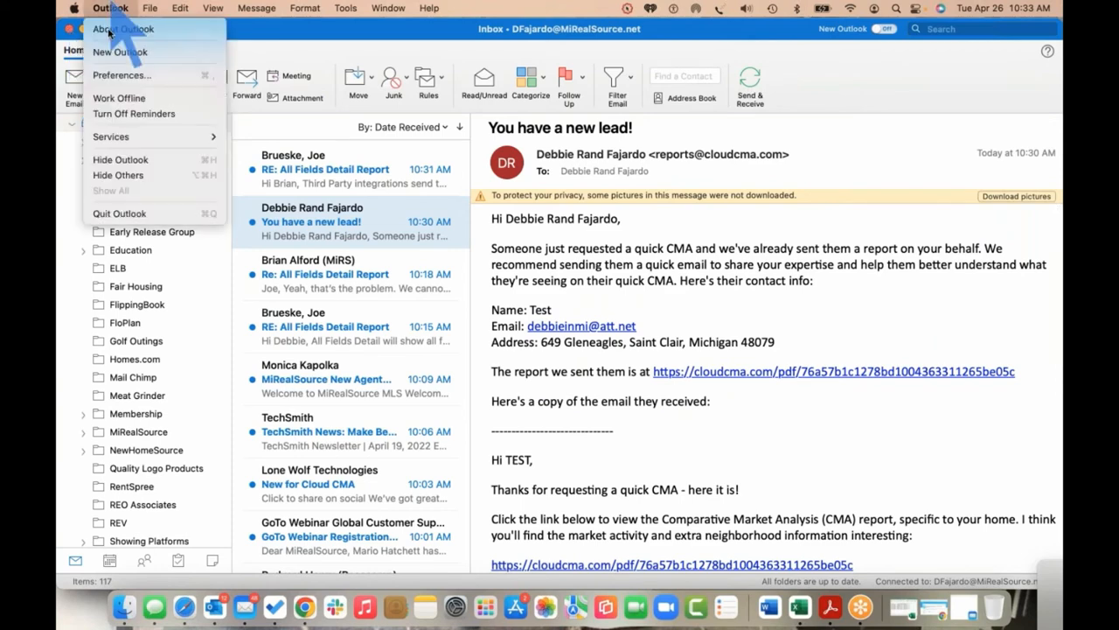
left_click(116, 214)
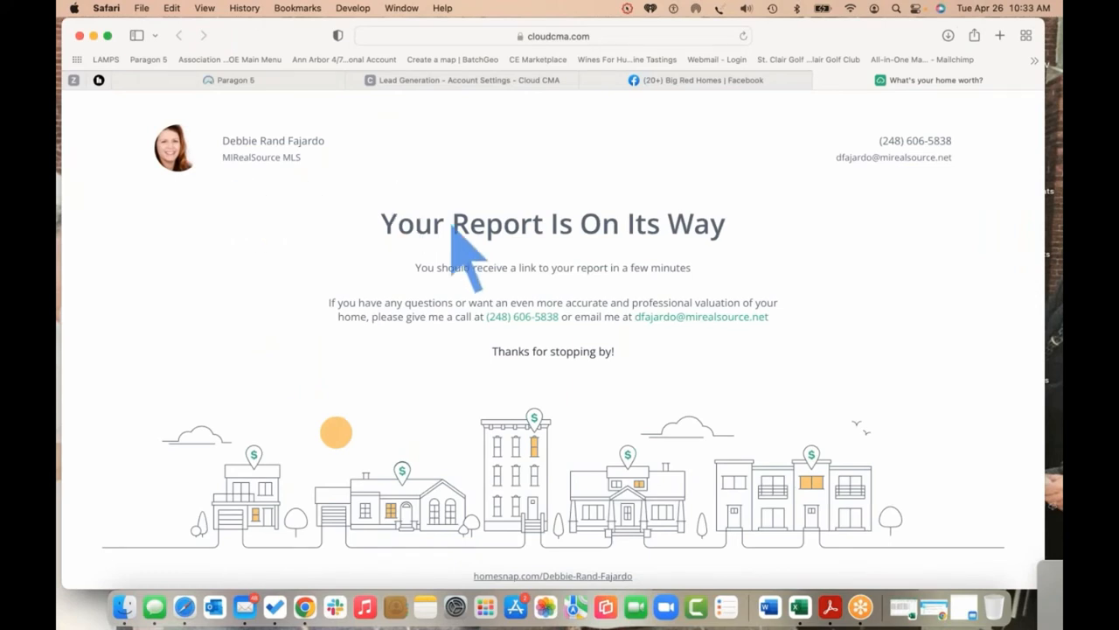
Close the leftover home-value request and Lead Generation account settings pages
left_click(820, 81)
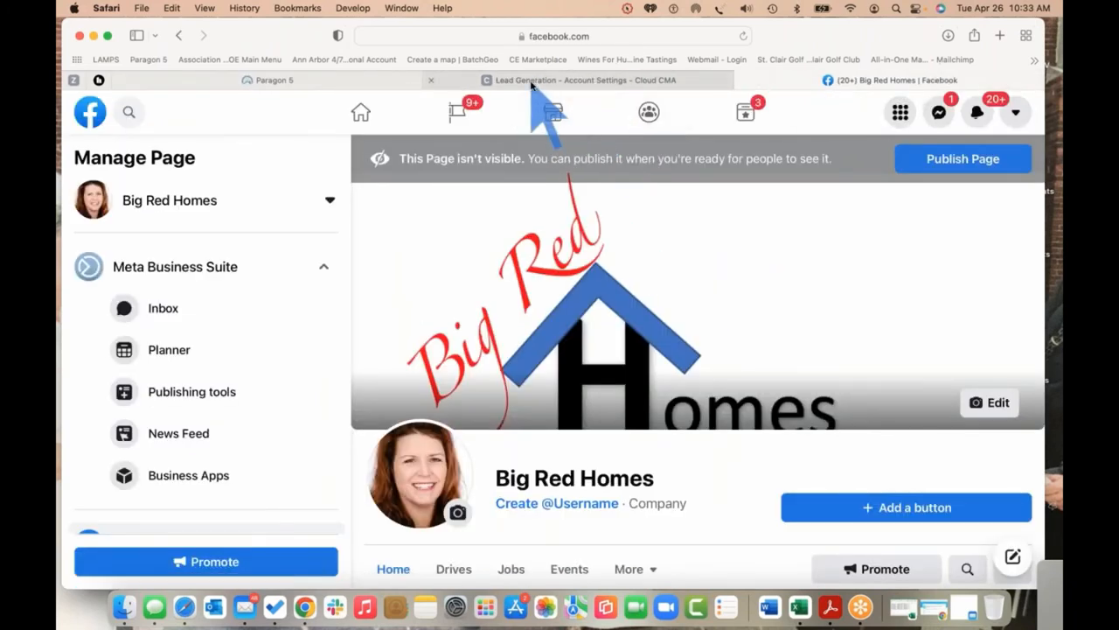
mouse_move(531, 84)
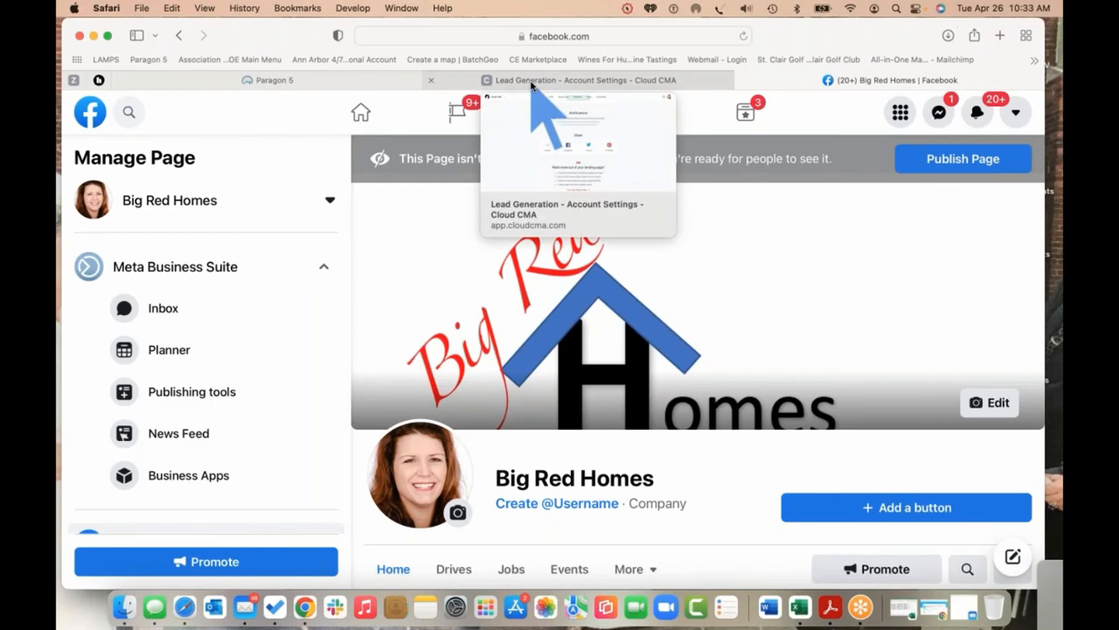
left_click(431, 80)
Back on the Paragon 5 listing, launch MarketStats from the Resources list
left_click(337, 85)
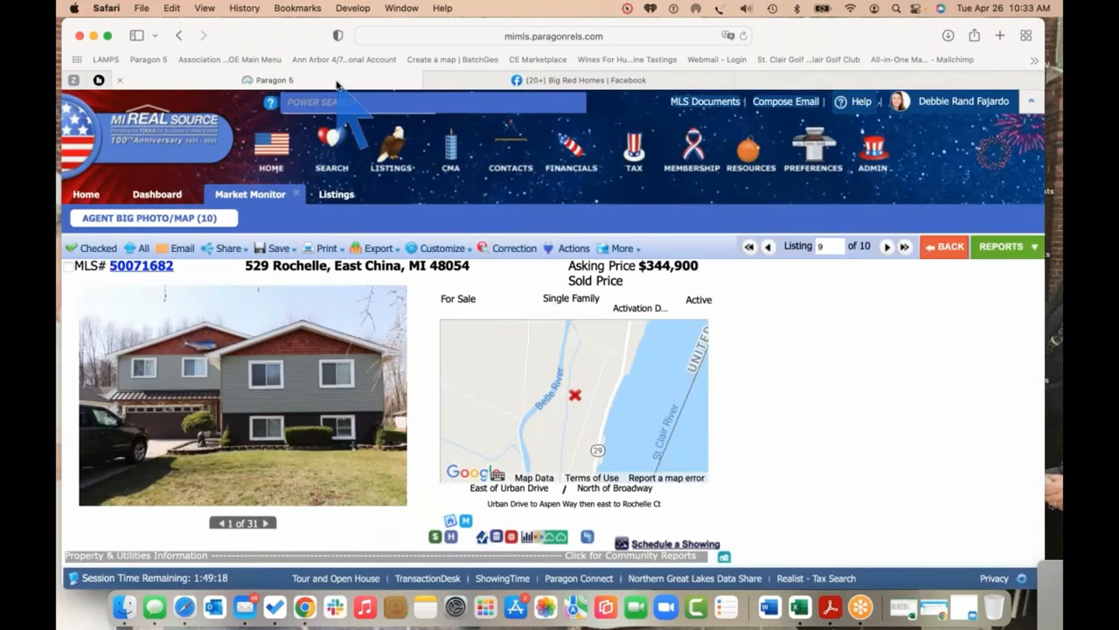
left_click(746, 152)
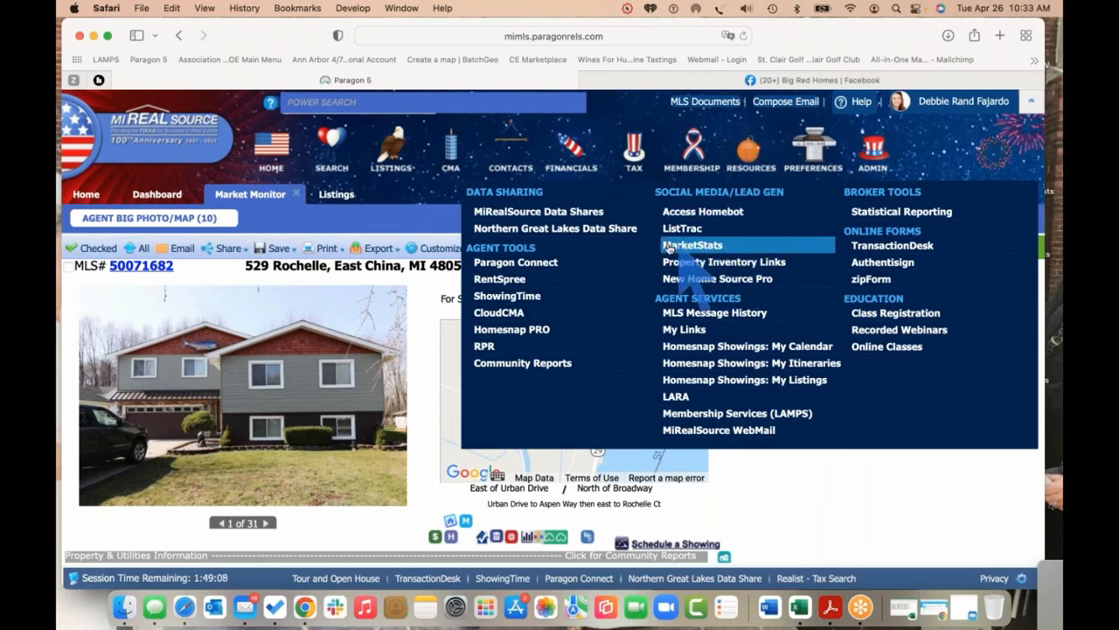
left_click(722, 245)
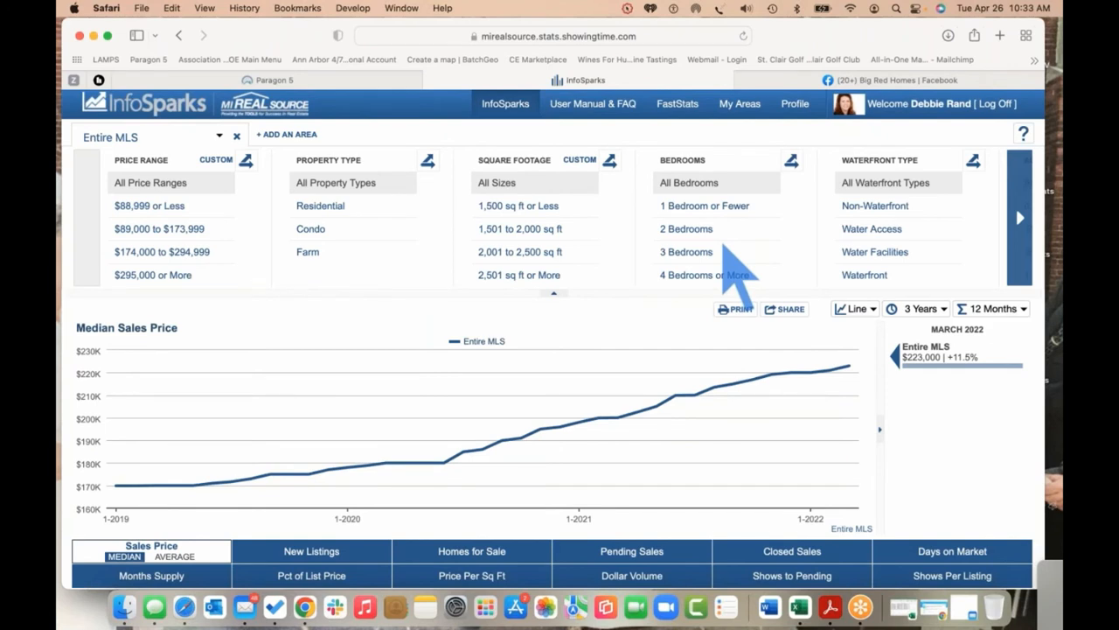
left_click(1053, 77)
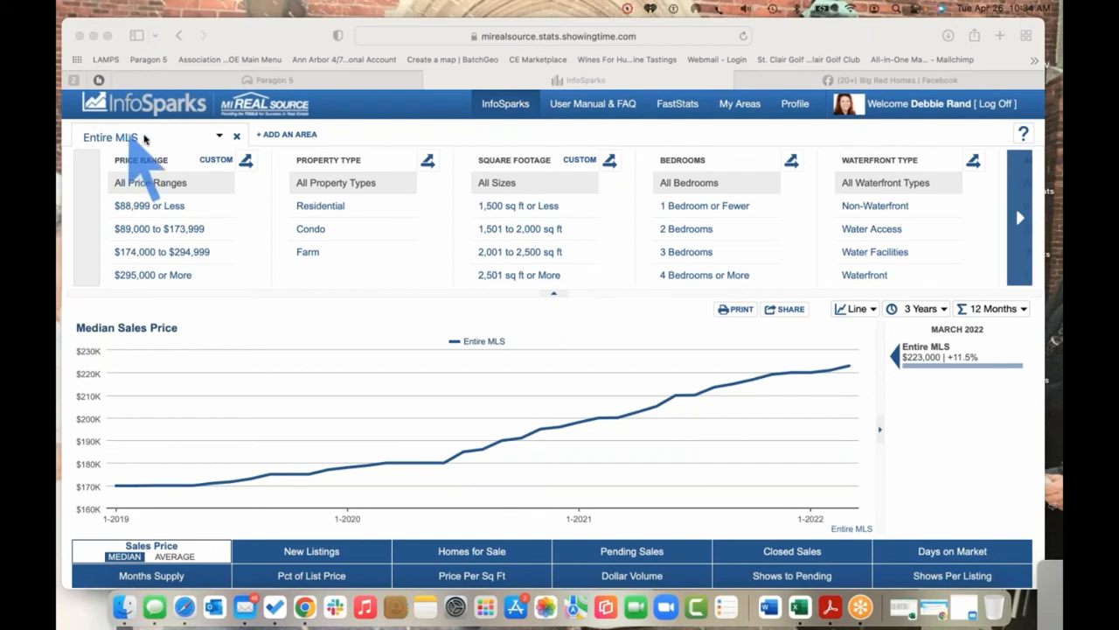
Search 'Clair' and set the InfoSparks market area to St Clair (74025)
left_click(141, 139)
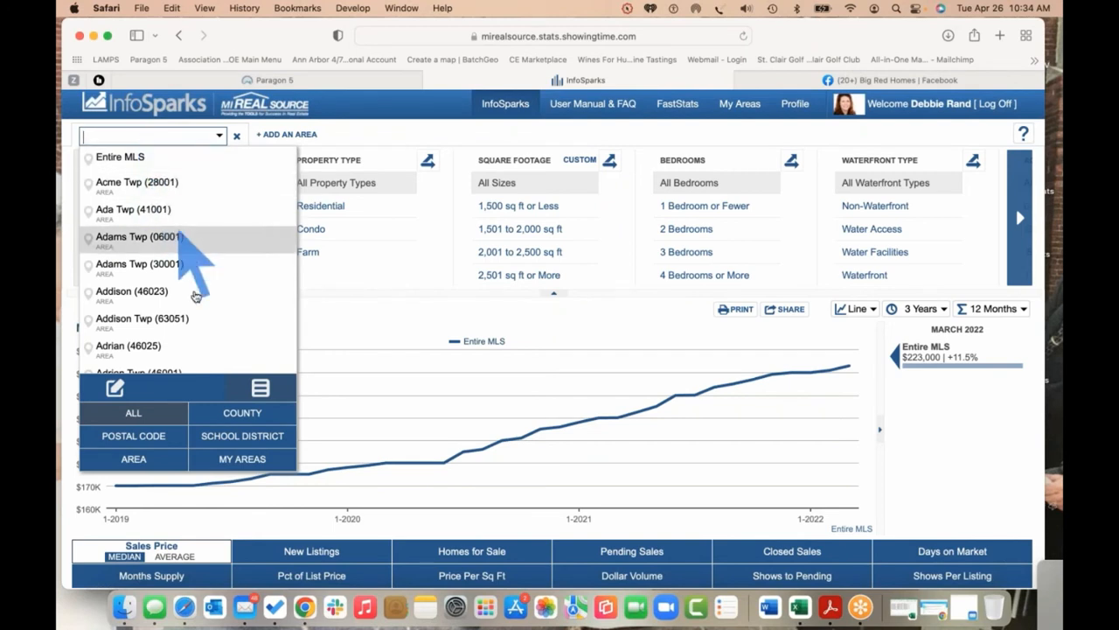
scroll(201, 354, "down", 1)
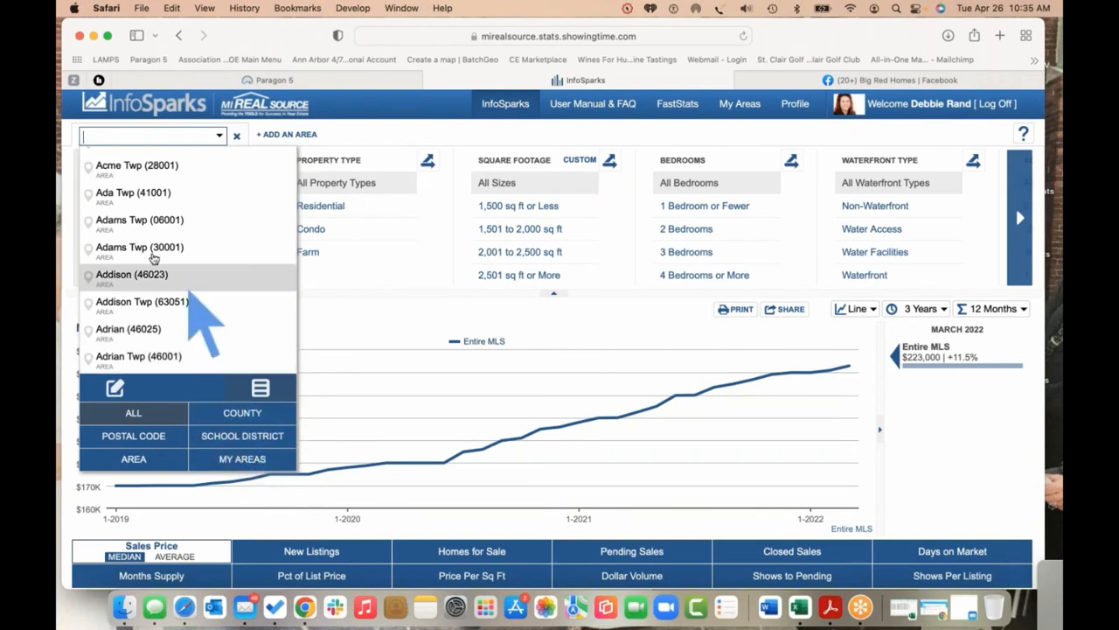
scroll(118, 158, "up", 1)
type("Clair")
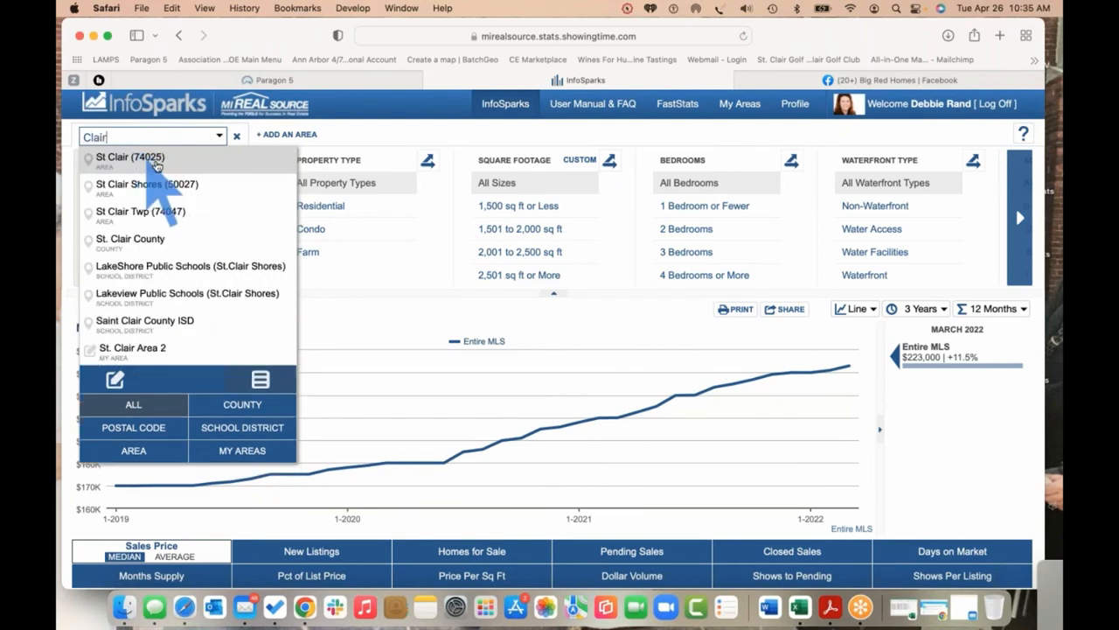
left_click(158, 166)
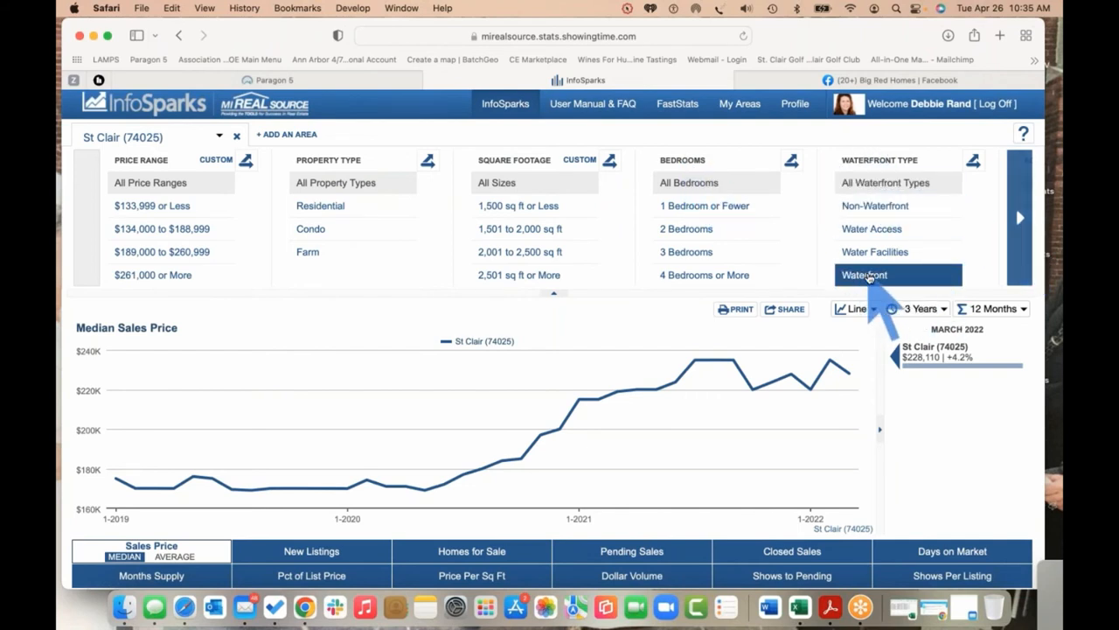
left_click(868, 276)
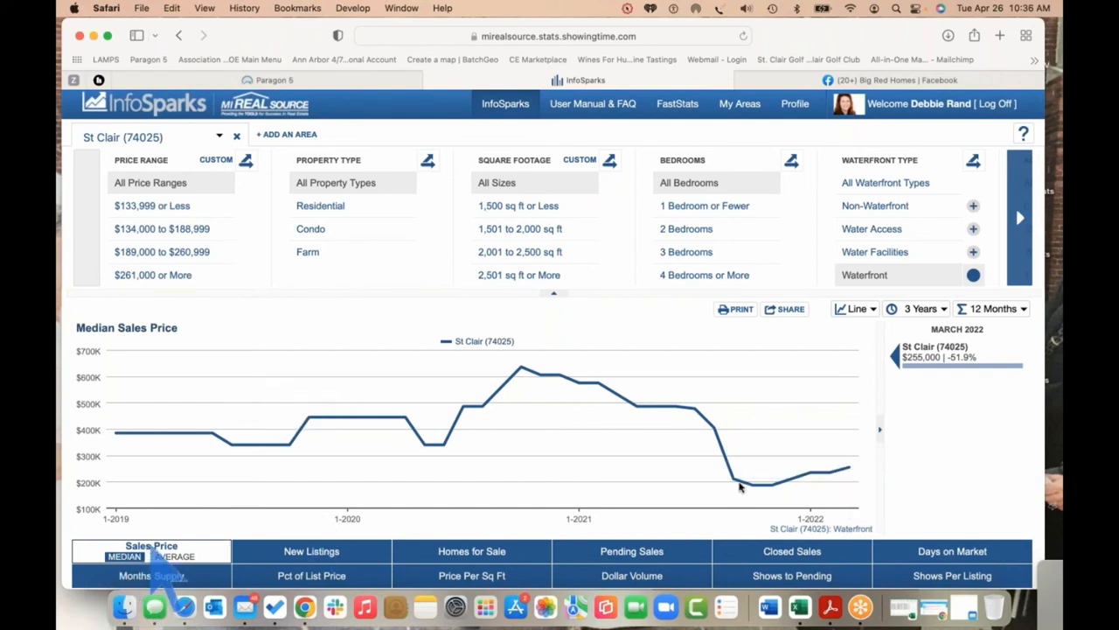
mouse_move(847, 468)
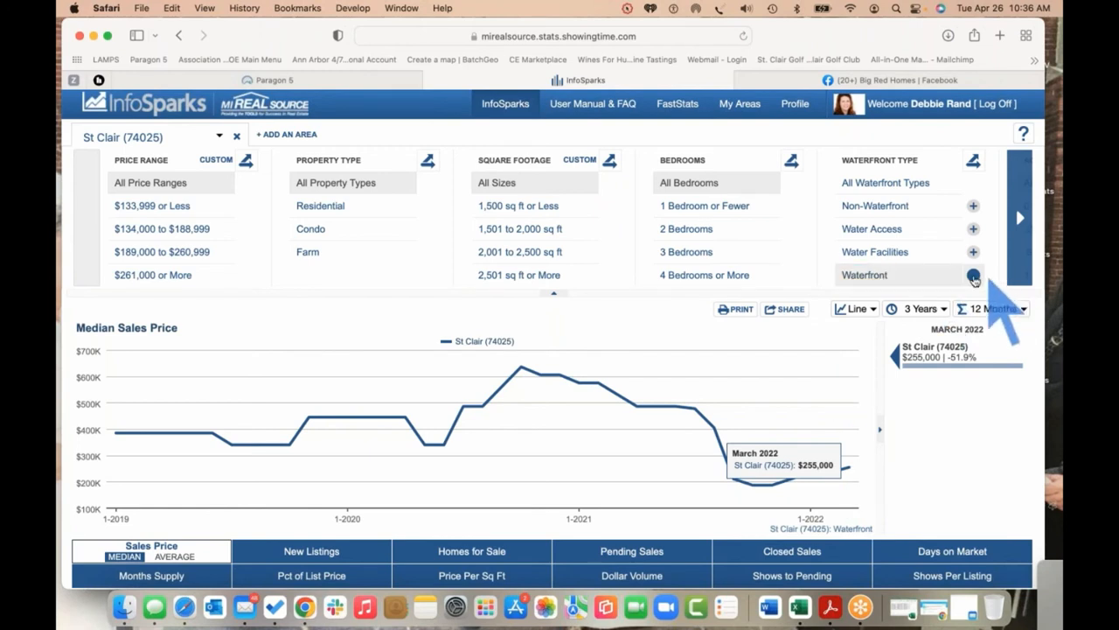
left_click(974, 278)
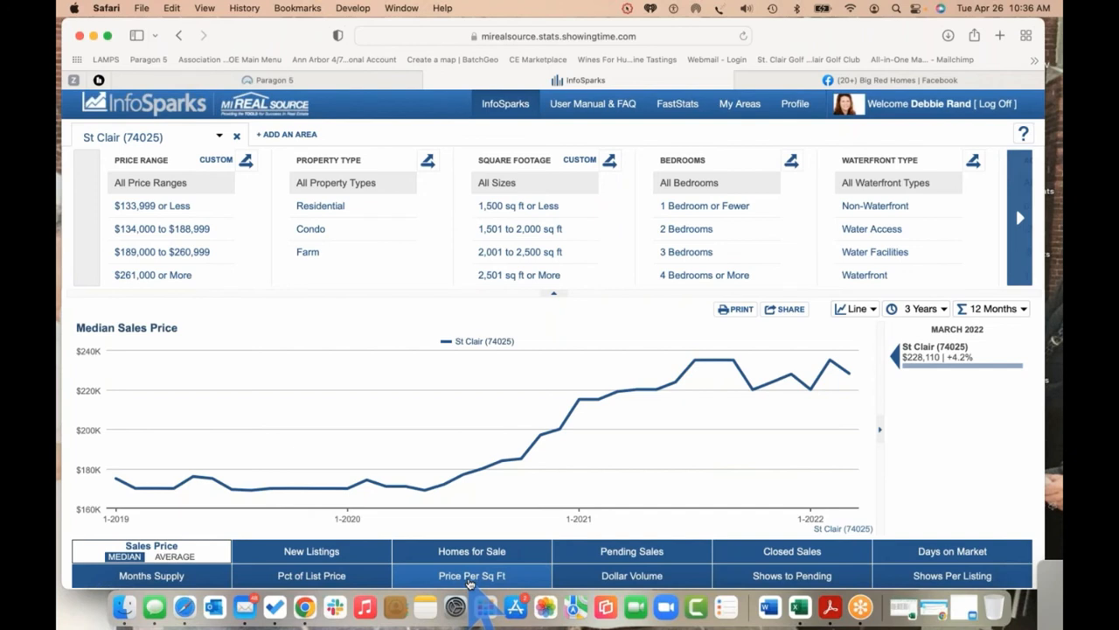
Chart average Price Per Sq Ft for St Clair, showing $148 (+8.8%) for March 2022
left_click(468, 581)
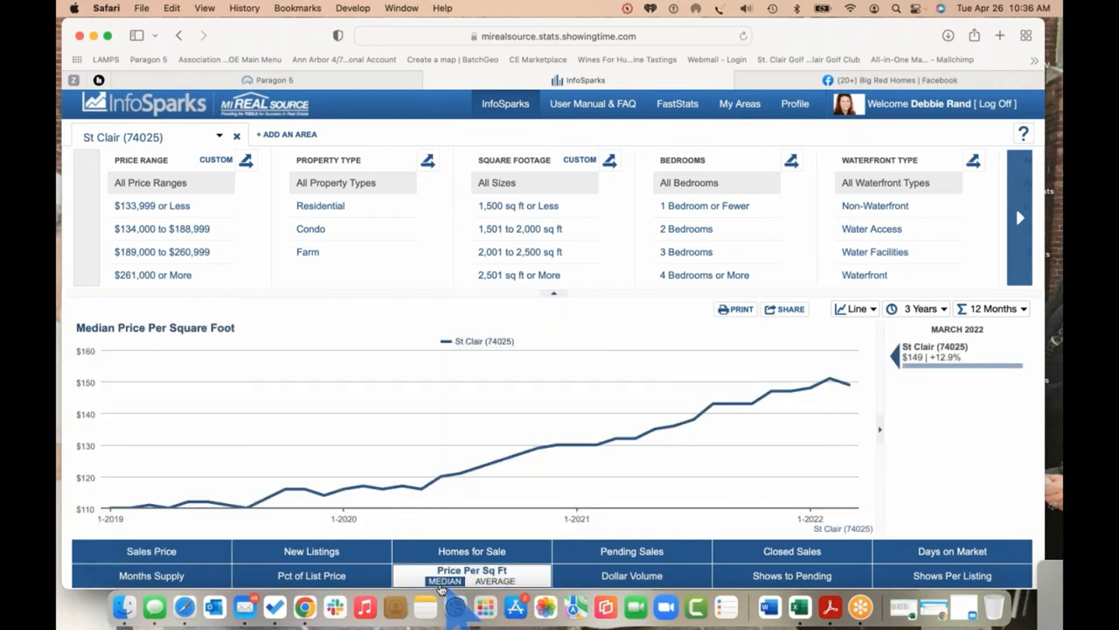
left_click(496, 581)
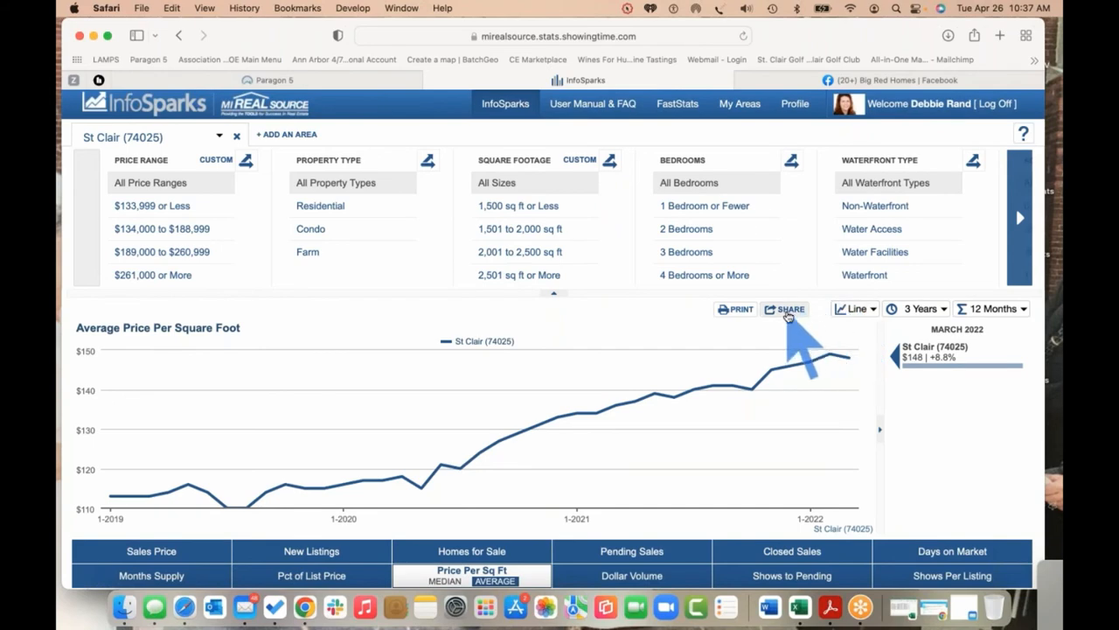
Generate a static Social Media and Email share link and view it in a new window
left_click(788, 311)
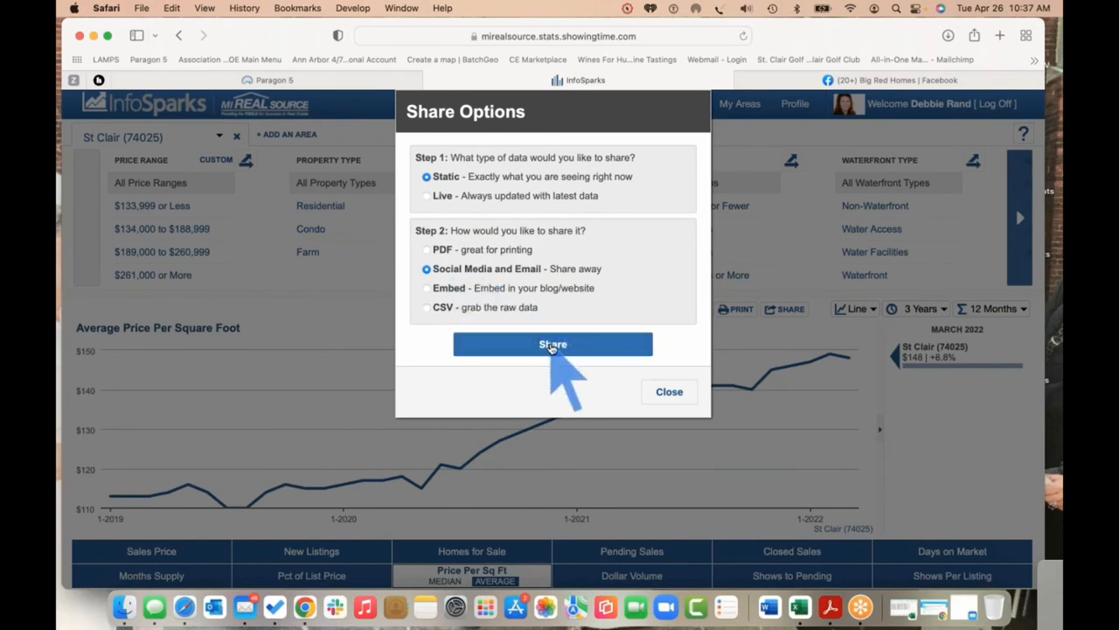
left_click(552, 345)
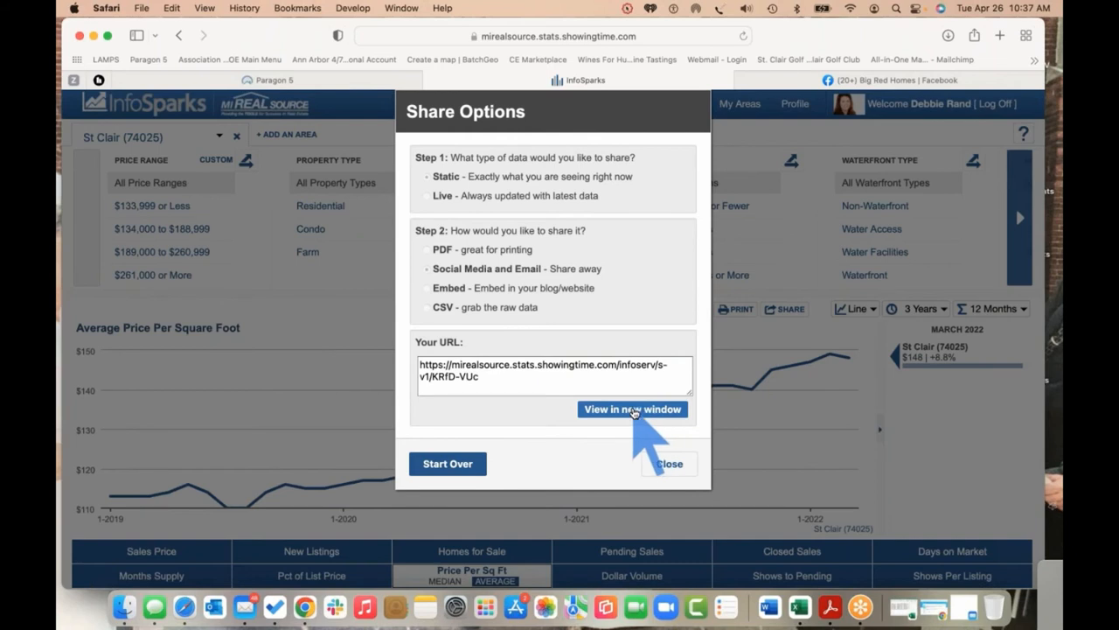
left_click(633, 409)
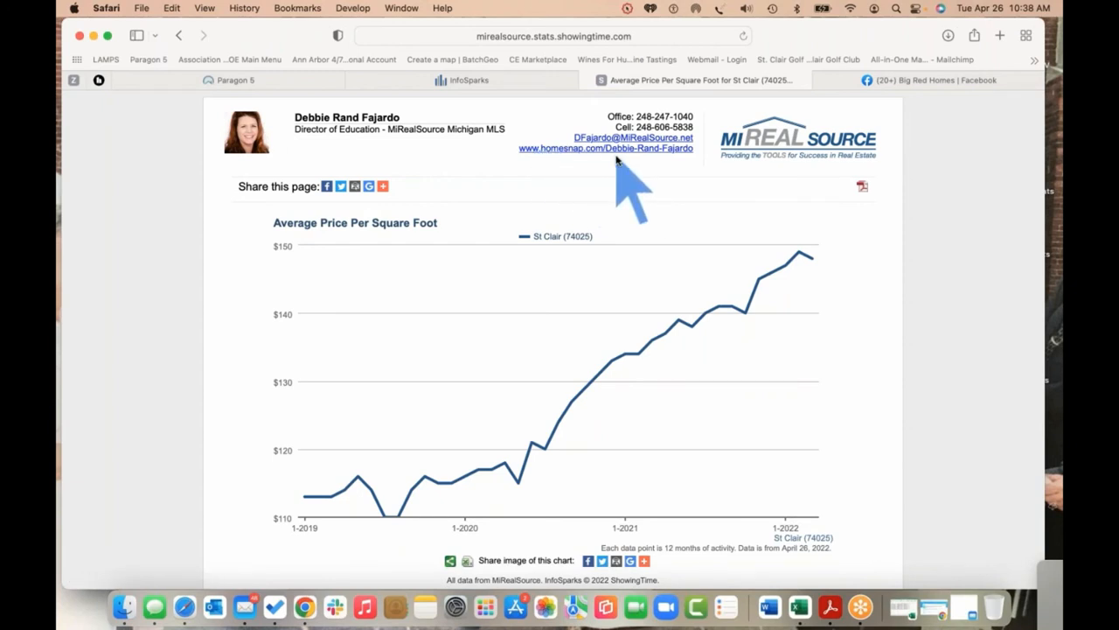
Share the St Clair chart page to Facebook, posting to the Big Red Homes page
left_click(326, 190)
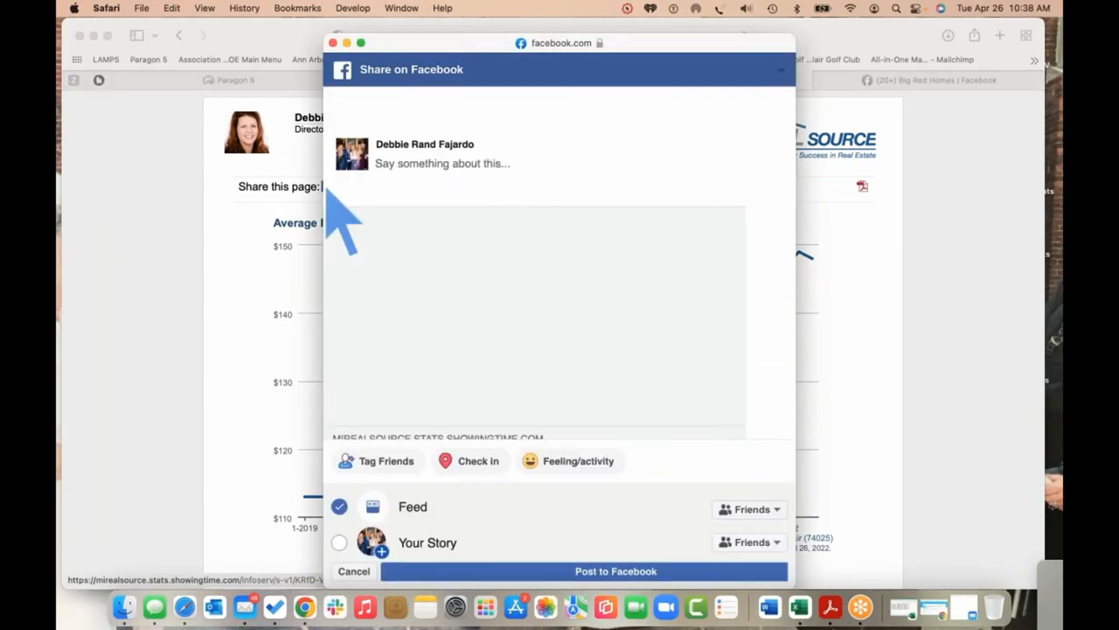
left_click(461, 89)
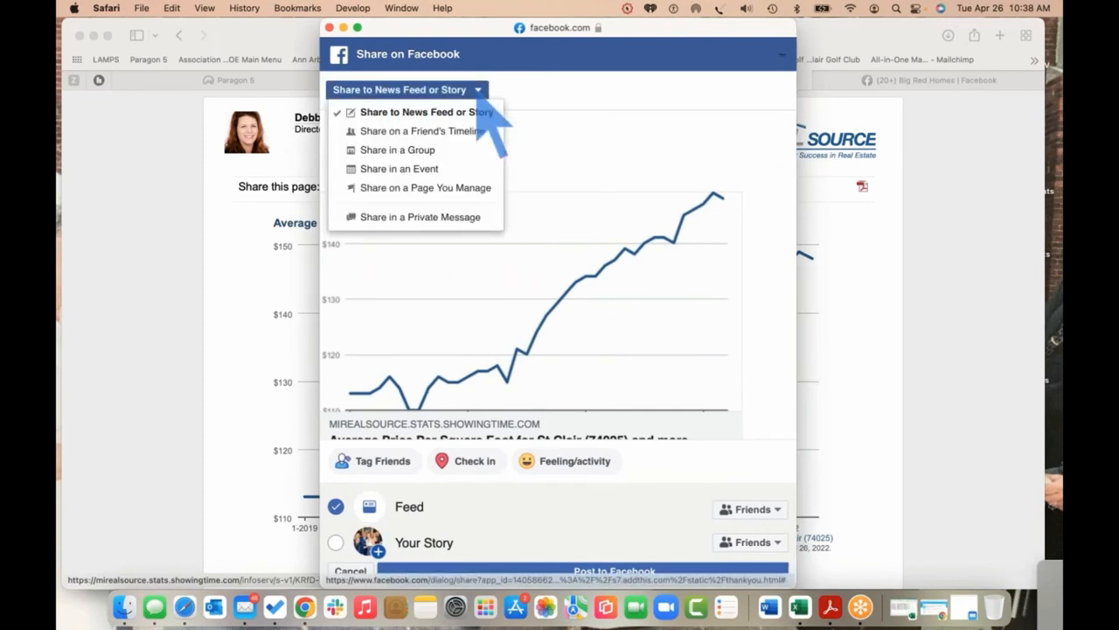
left_click(447, 189)
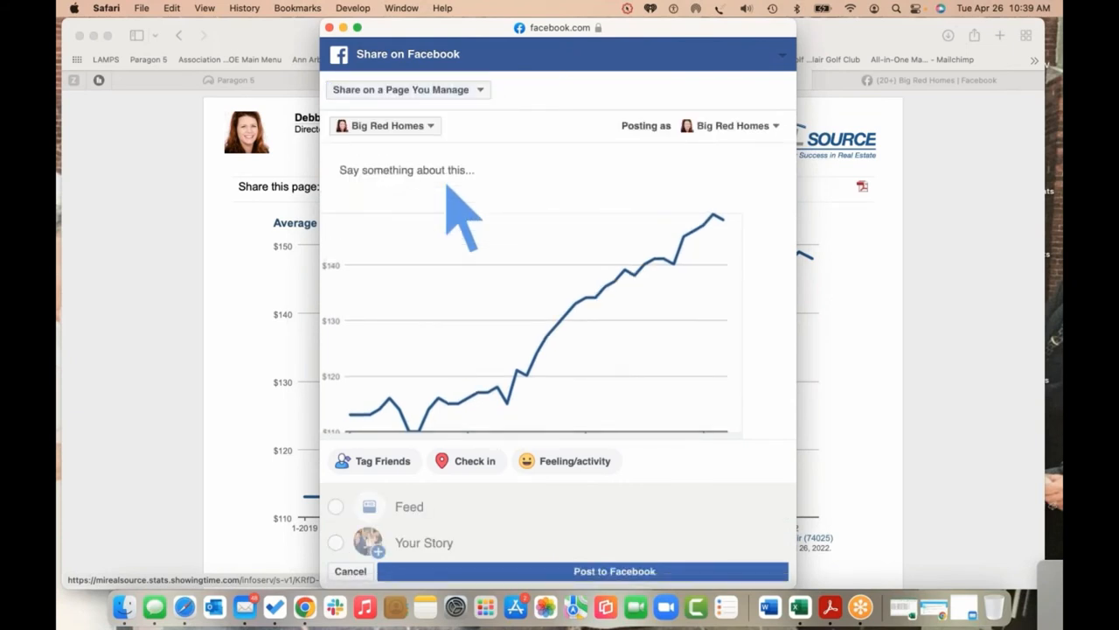
Caption it 'Do you know the value of your home? The price per square foot…' and publish
left_click(432, 170)
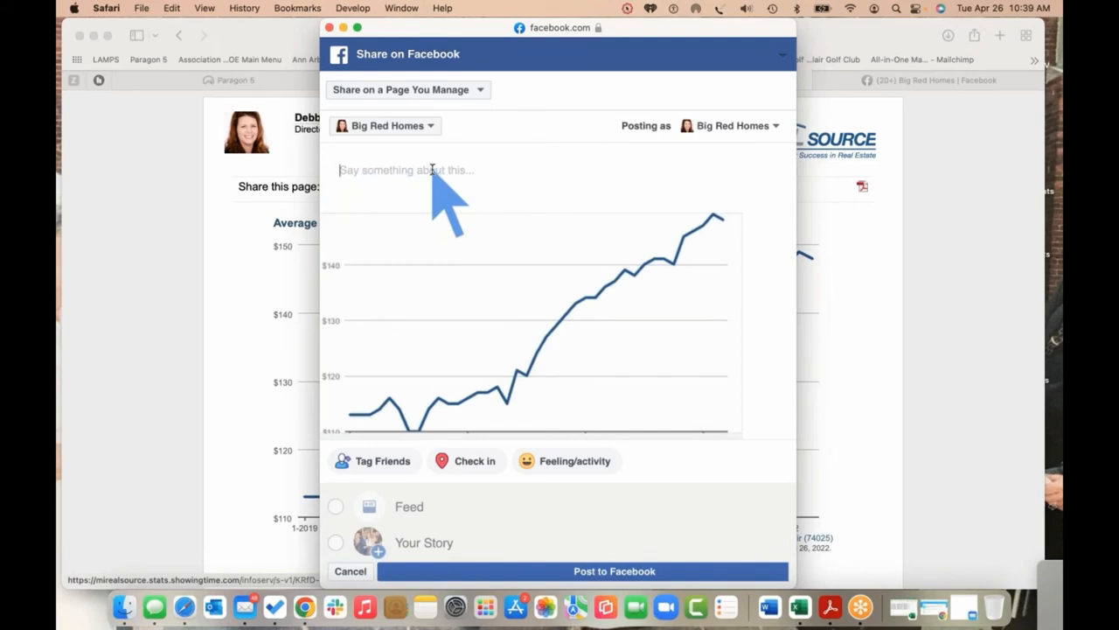
type("Do y")
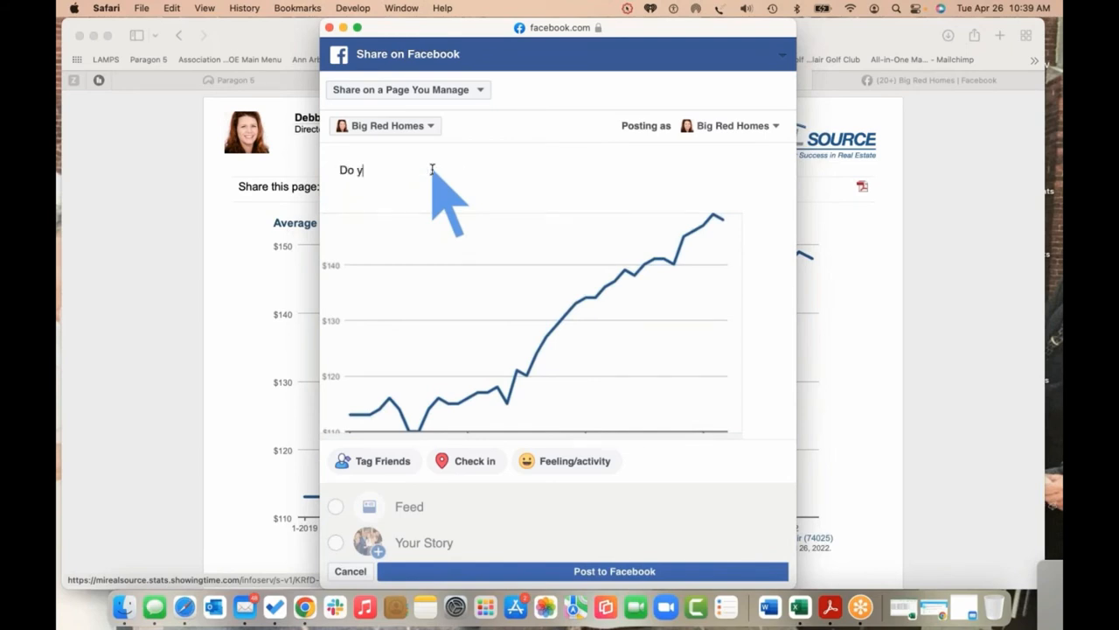
type("ou know the value of your home?")
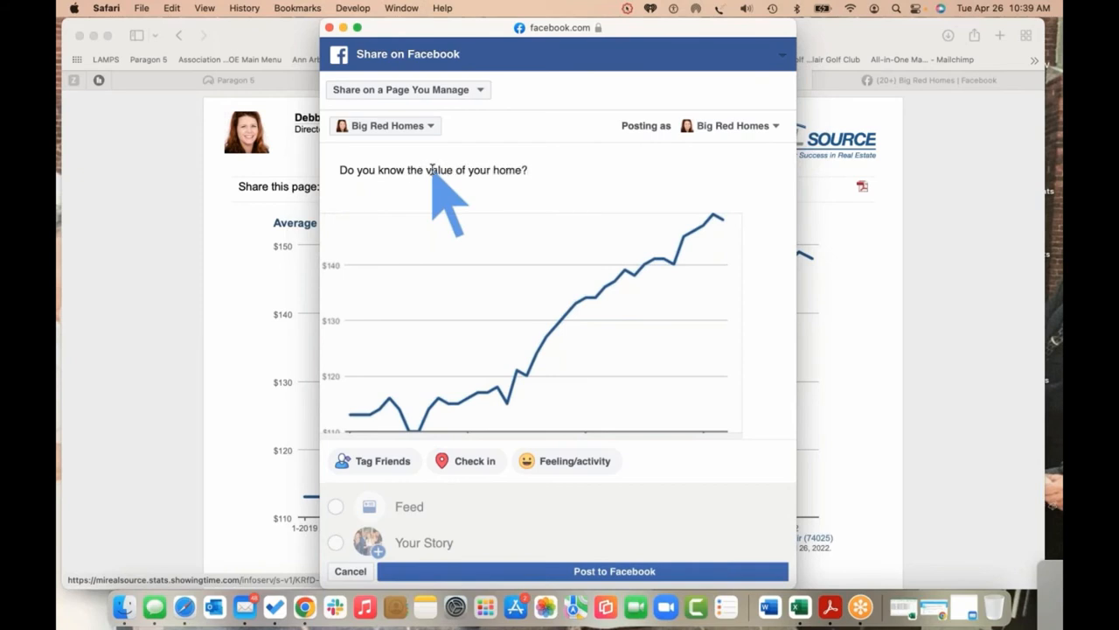
type("  The price per square foot in the city of St. C")
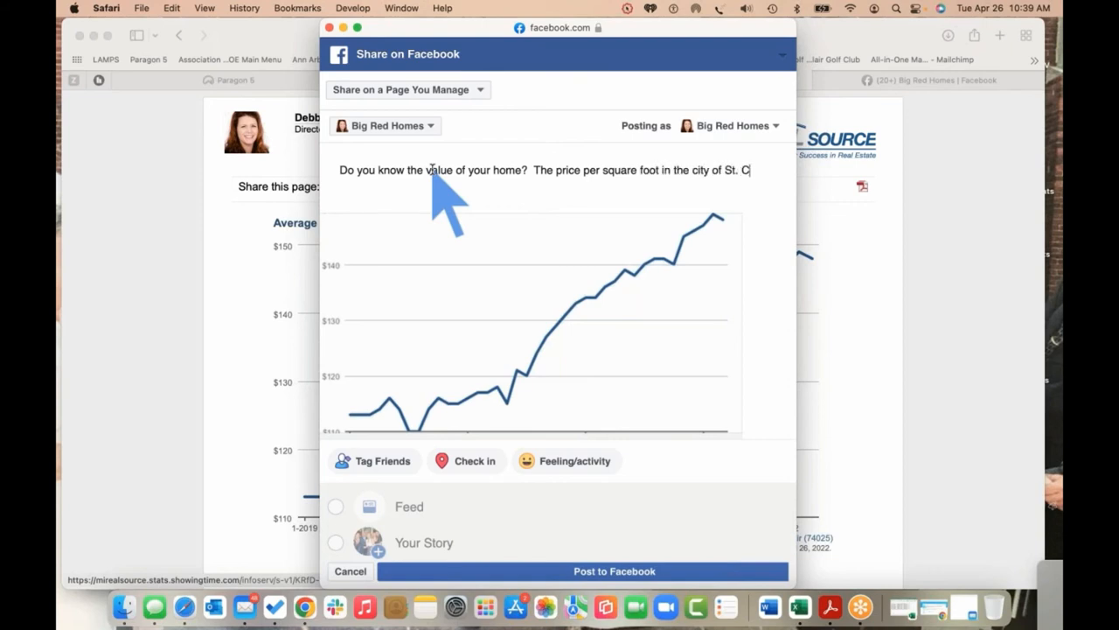
type("r is")
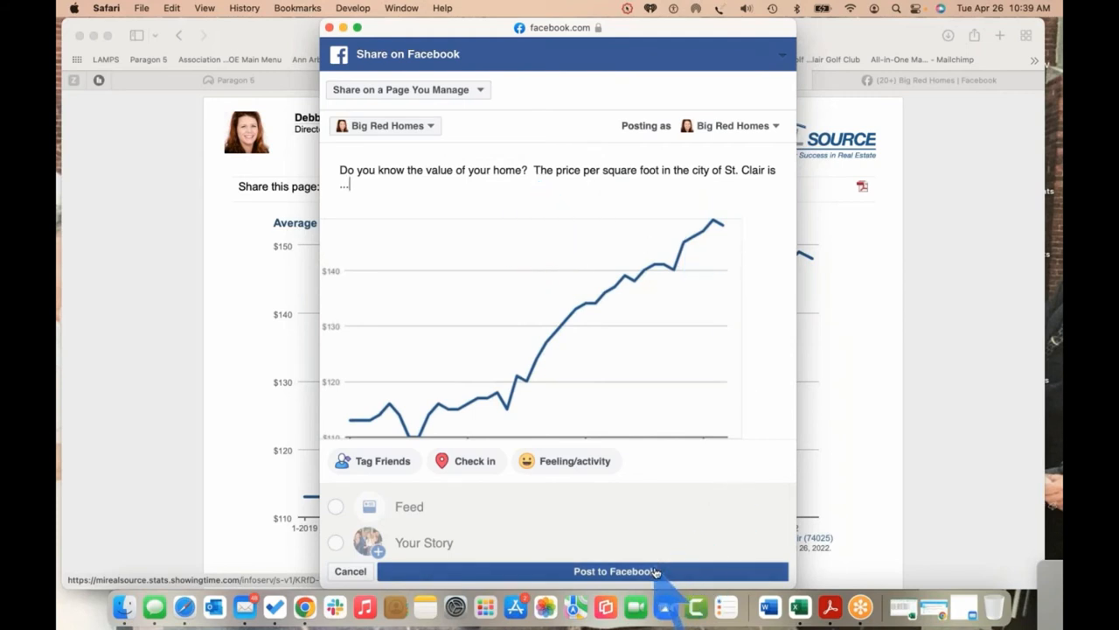
left_click(649, 571)
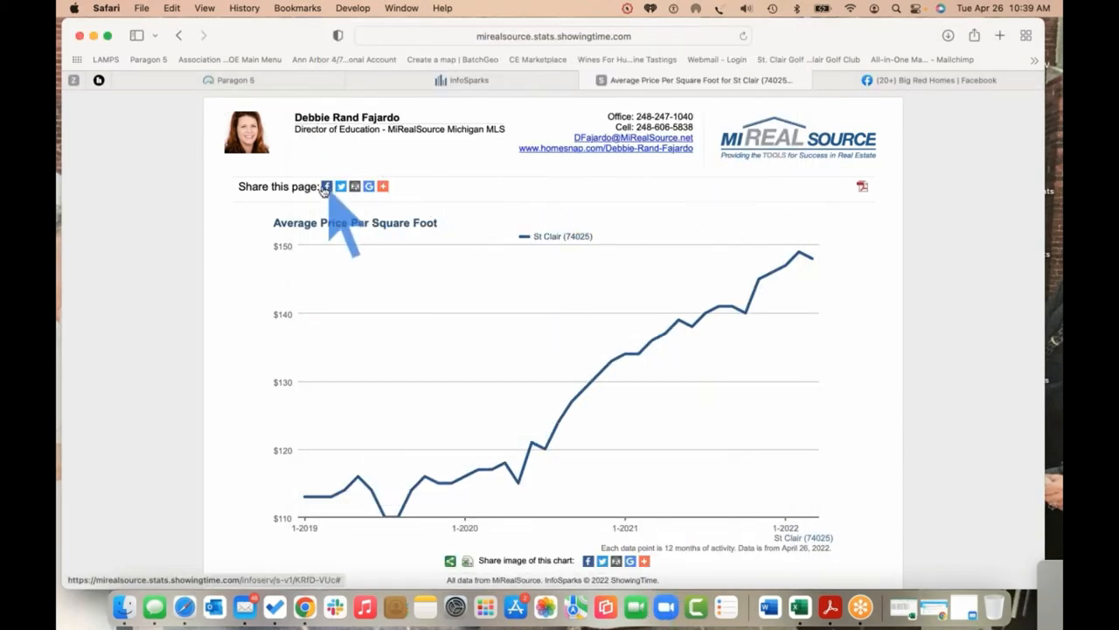
mouse_move(383, 190)
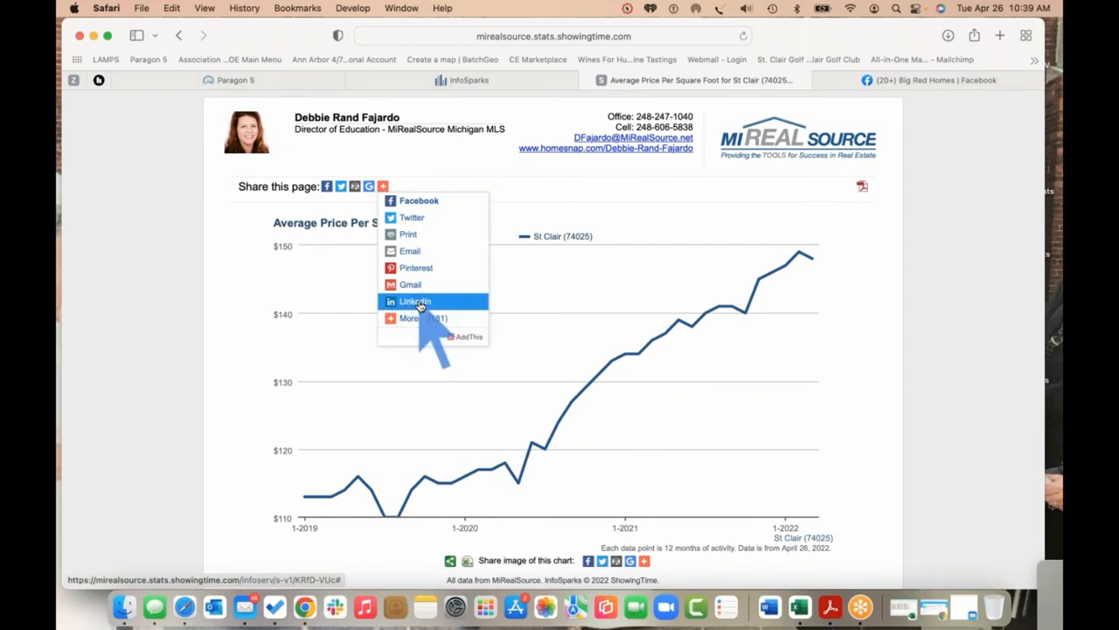
Reload the Big Red Homes Facebook page and scroll to the new St Clair chart post
left_click(909, 82)
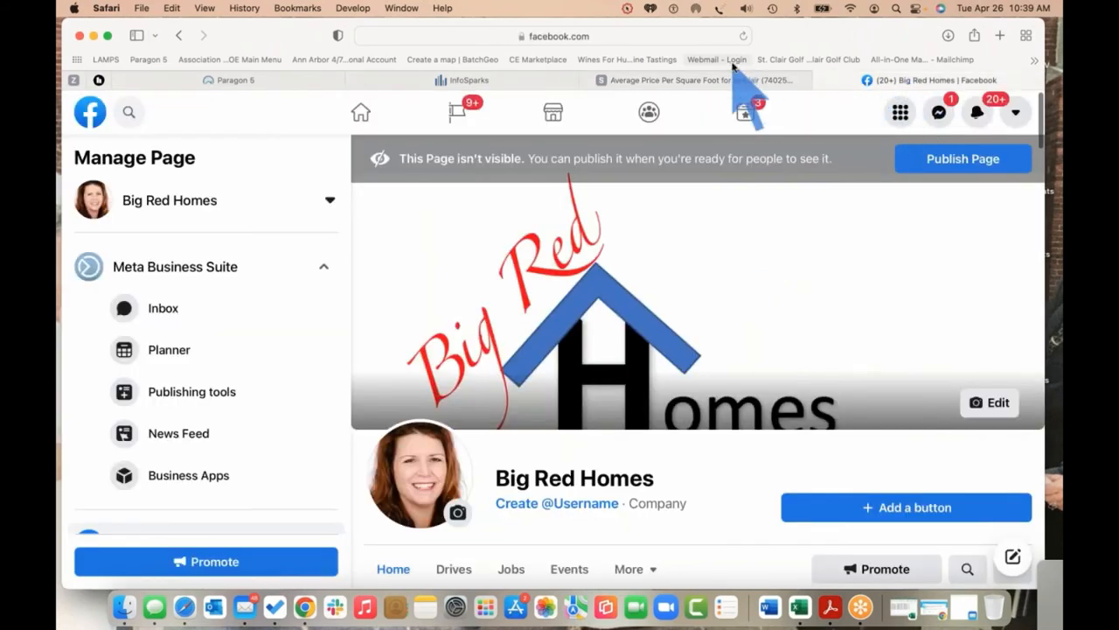
left_click(743, 36)
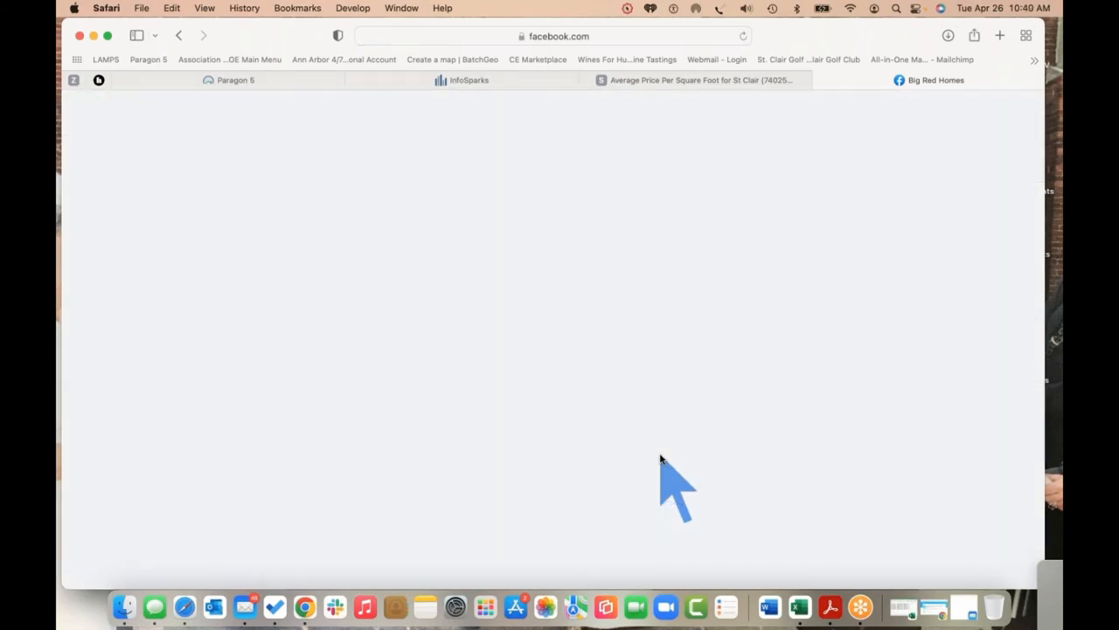
scroll(662, 459, "down", 10)
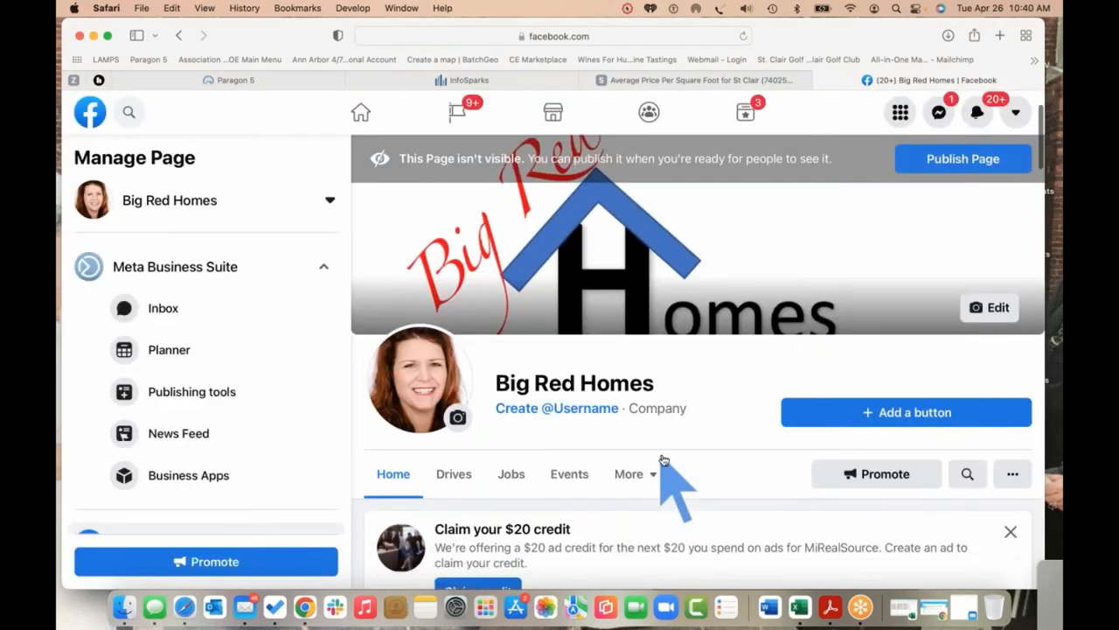
scroll(663, 457, "down", 10)
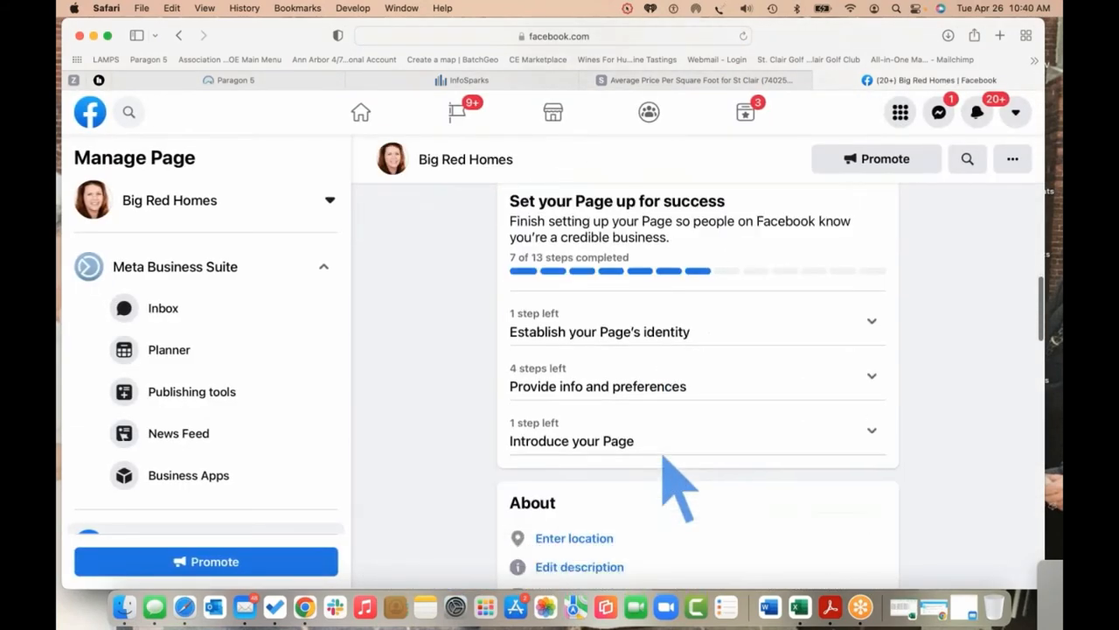
scroll(663, 459, "down", 10)
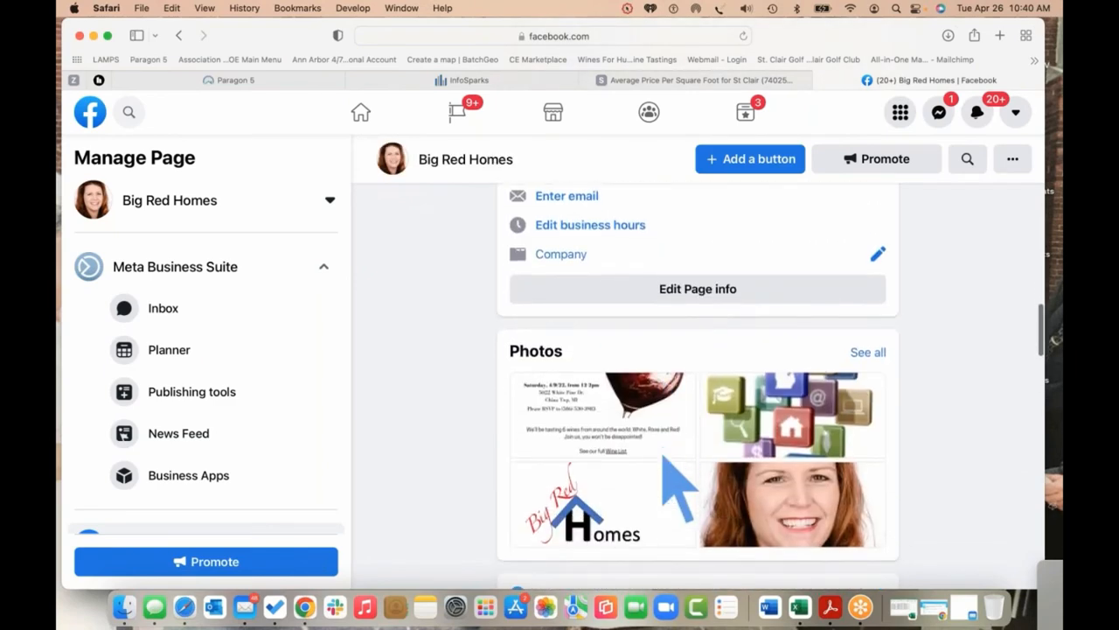
scroll(905, 456, "down", 5)
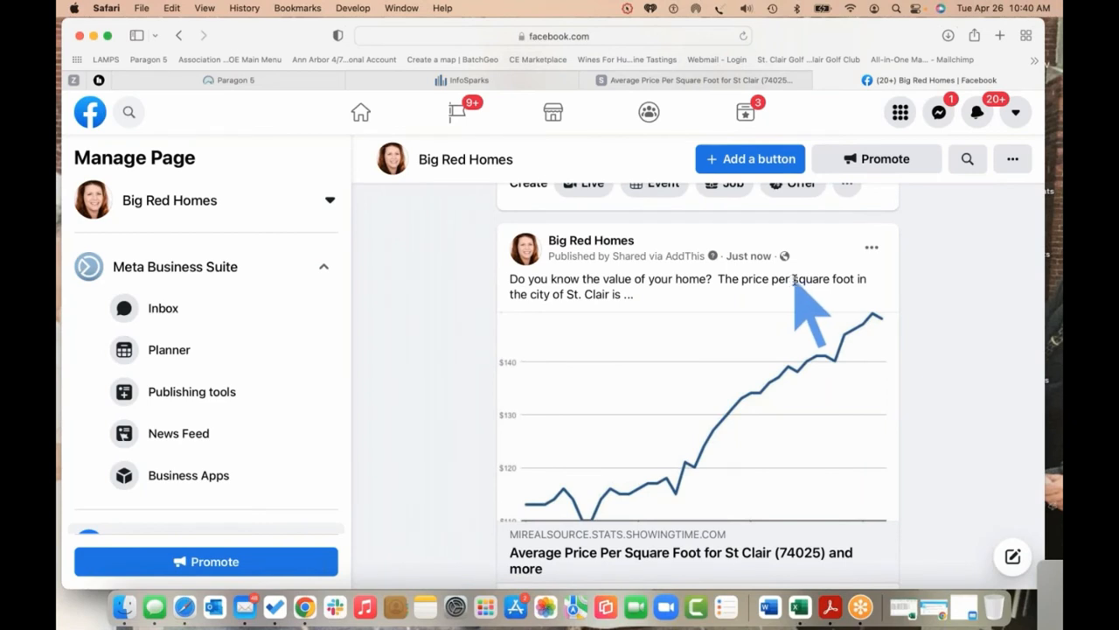
scroll(673, 371, "down", 2)
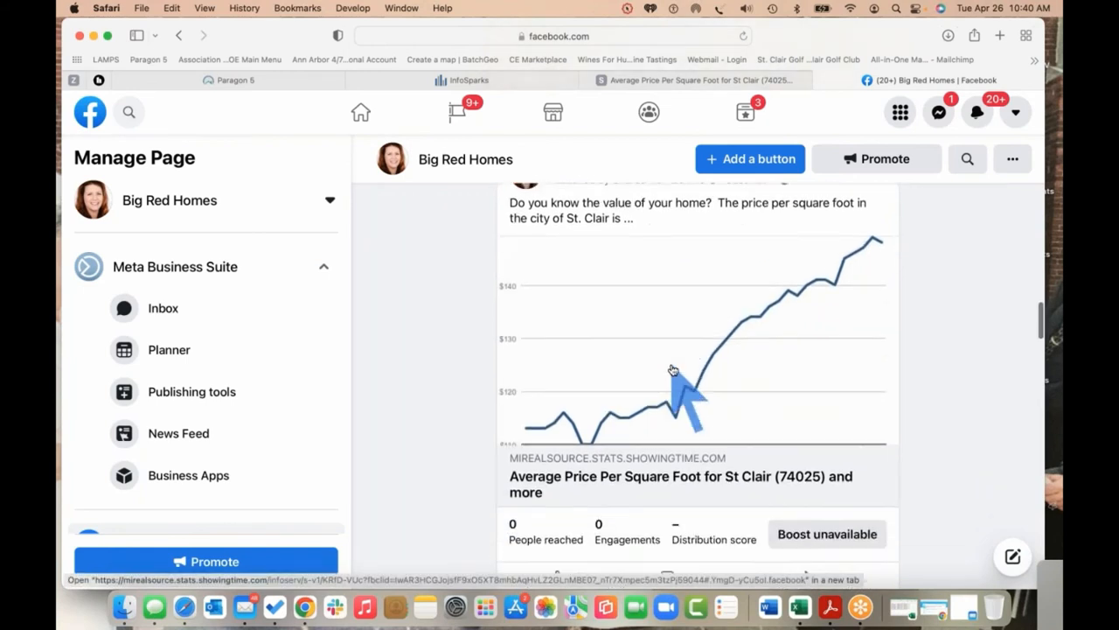
scroll(672, 371, "down", 1)
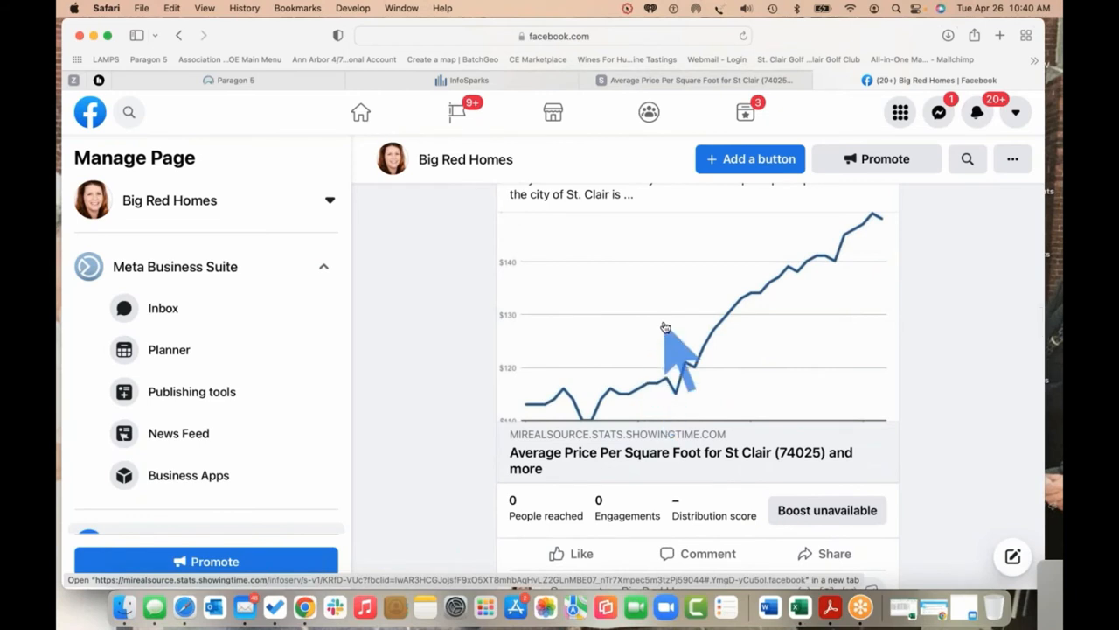
scroll(665, 330, "up", 3)
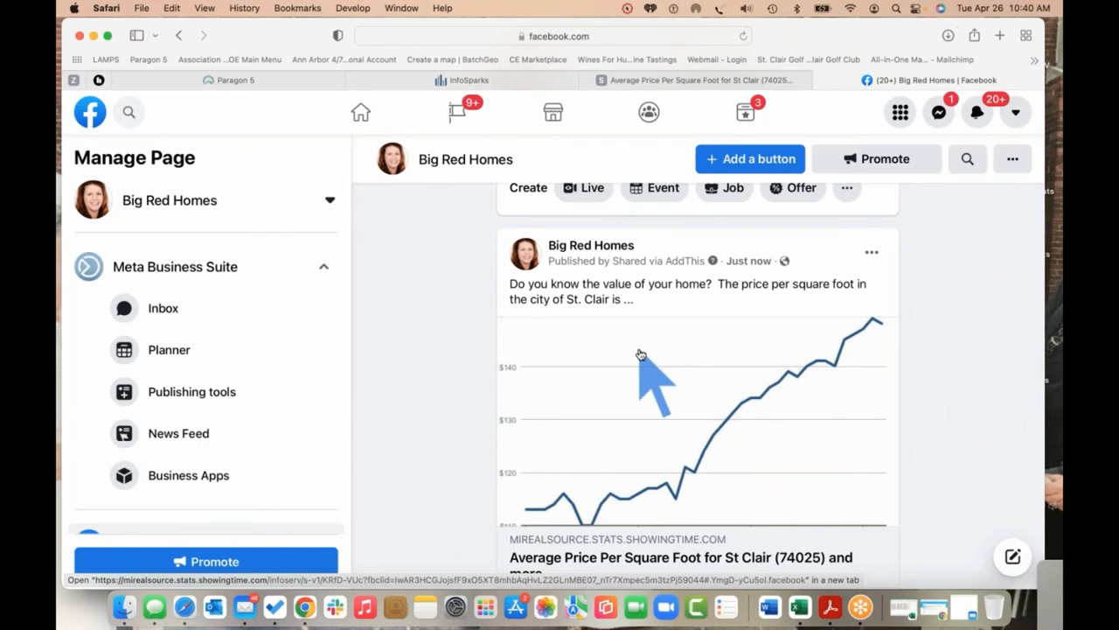
left_click(687, 392)
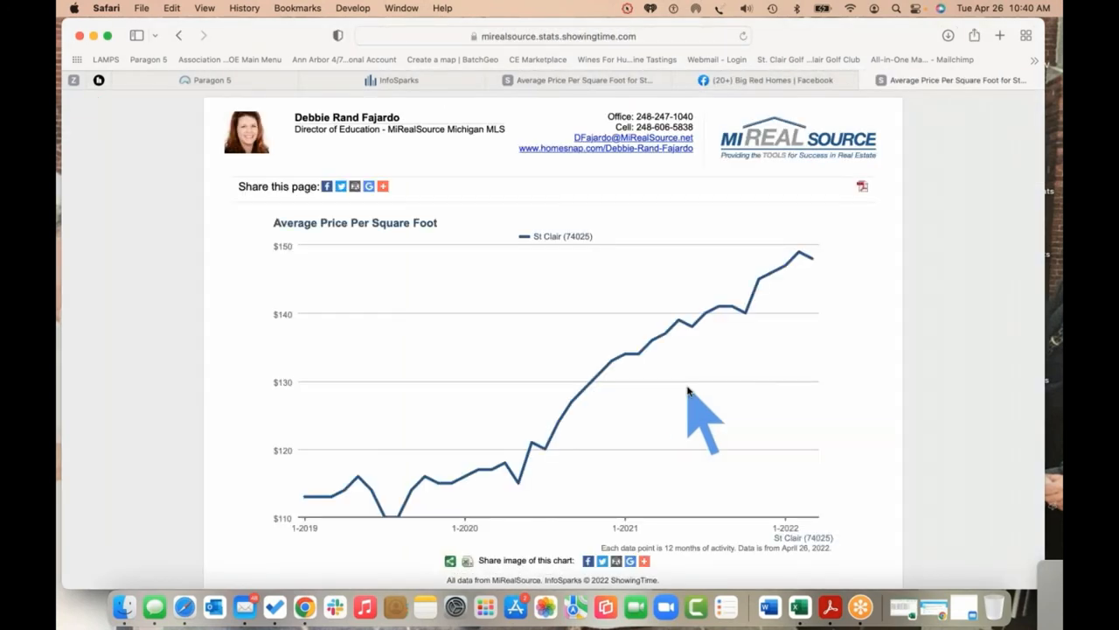
mouse_move(811, 260)
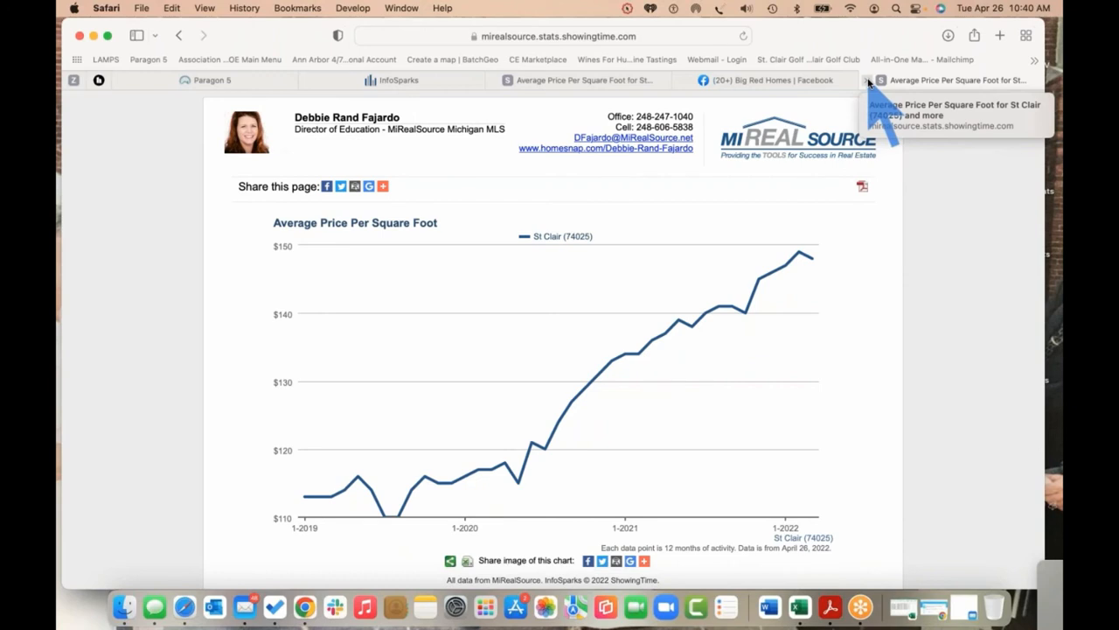
left_click(864, 80)
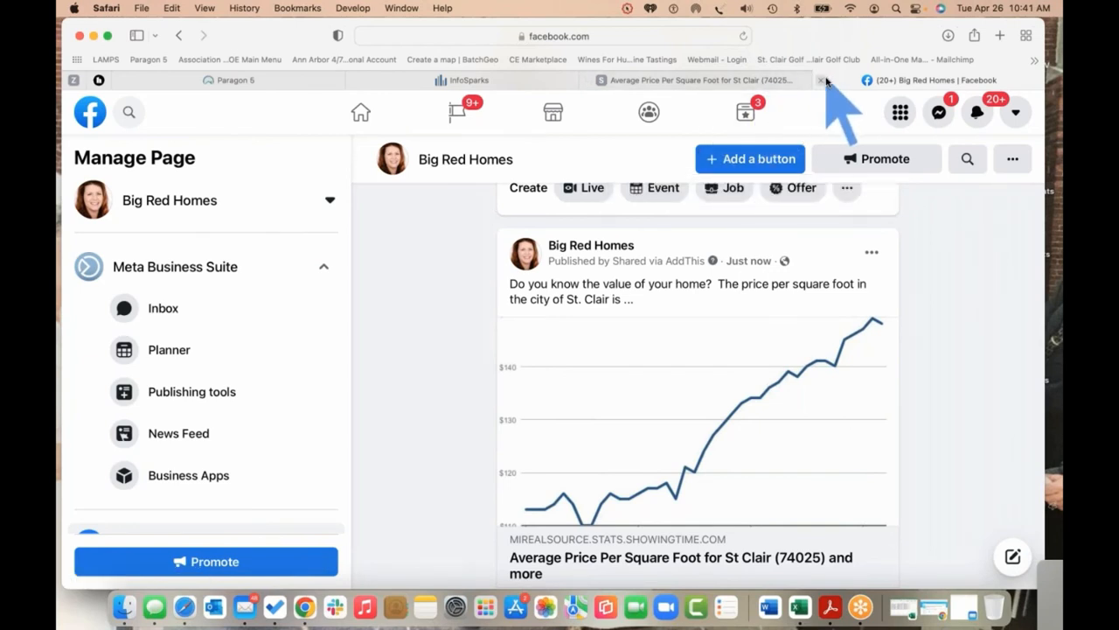
Close the Average Price Per Square Foot page and dismiss the InfoSparks Share Options dialog
left_click(673, 80)
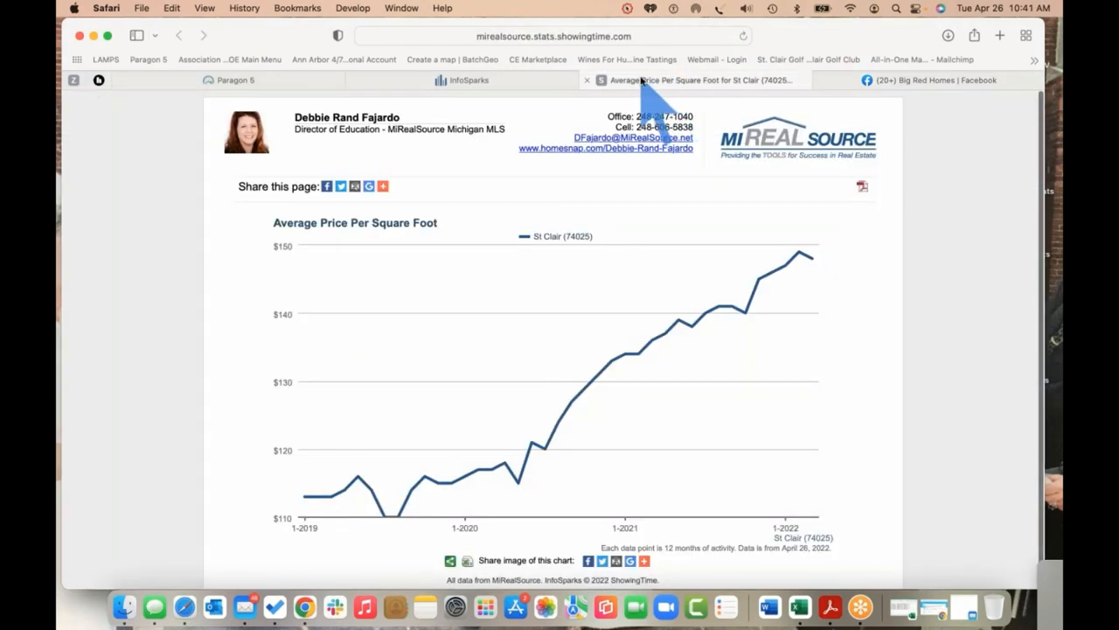
left_click(588, 80)
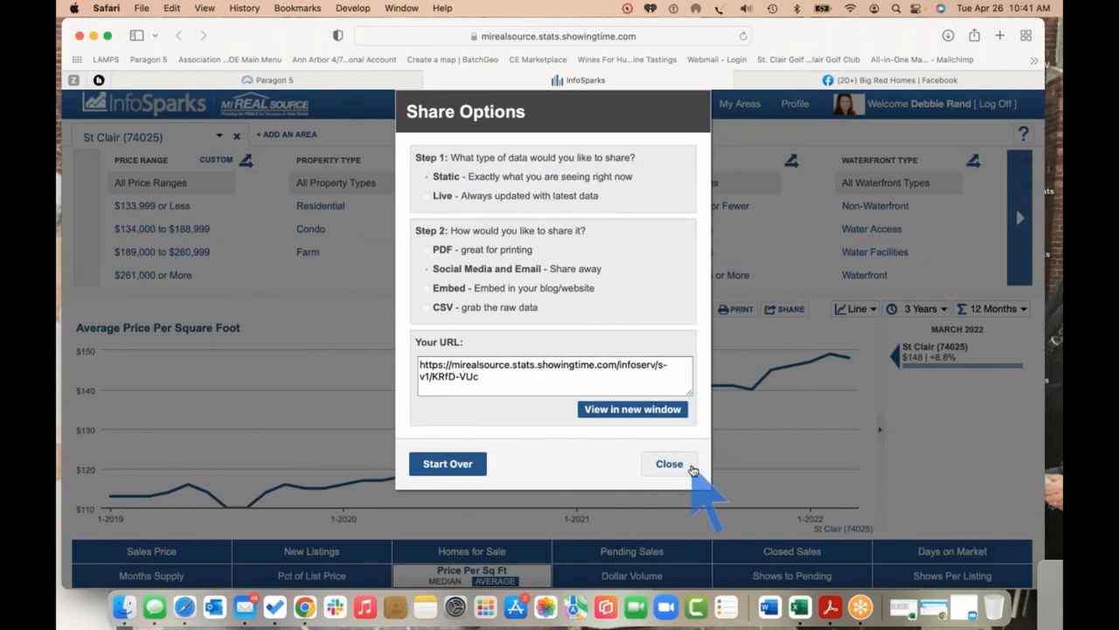
left_click(670, 463)
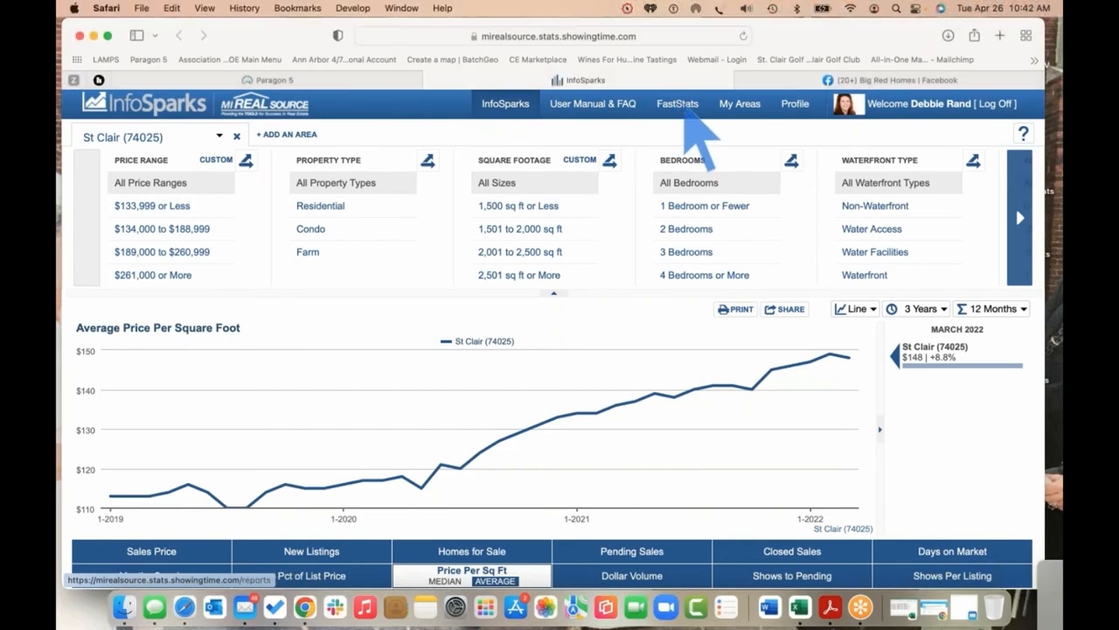
Drill through the FastStats map to St Clair (74025)'s March 2022 Local Market Update
left_click(684, 105)
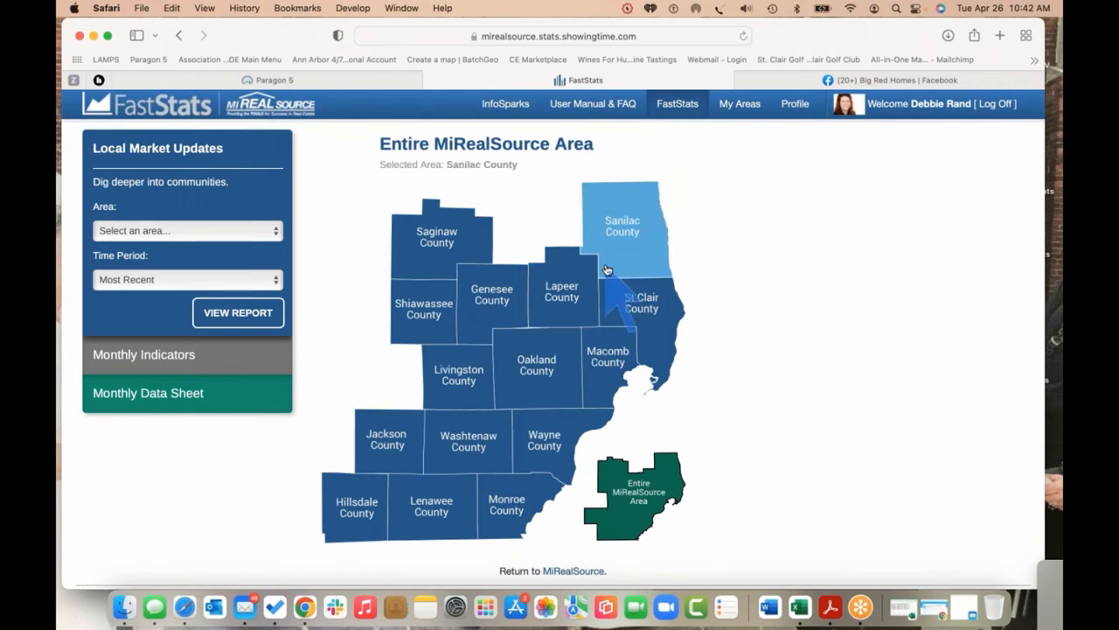
left_click(651, 310)
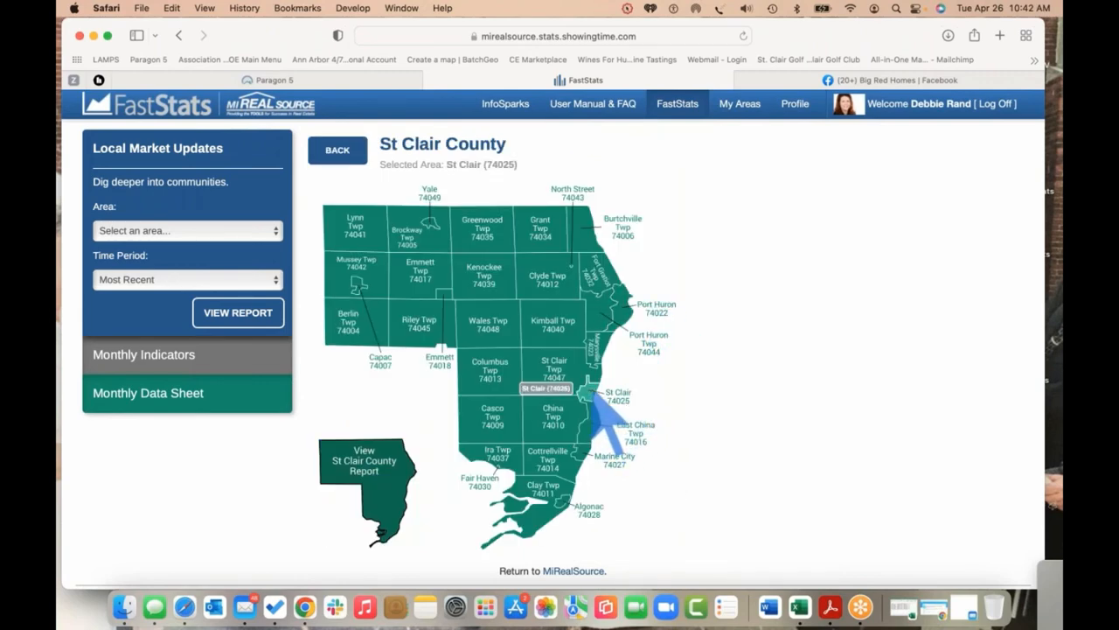
left_click(591, 393)
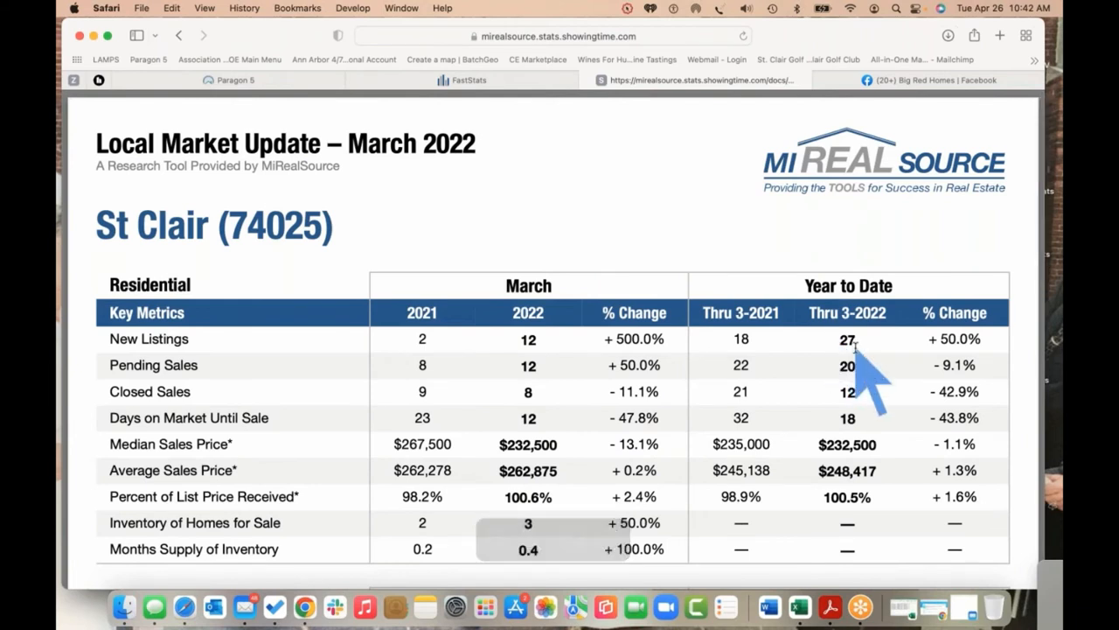
scroll(844, 376, "down", 2)
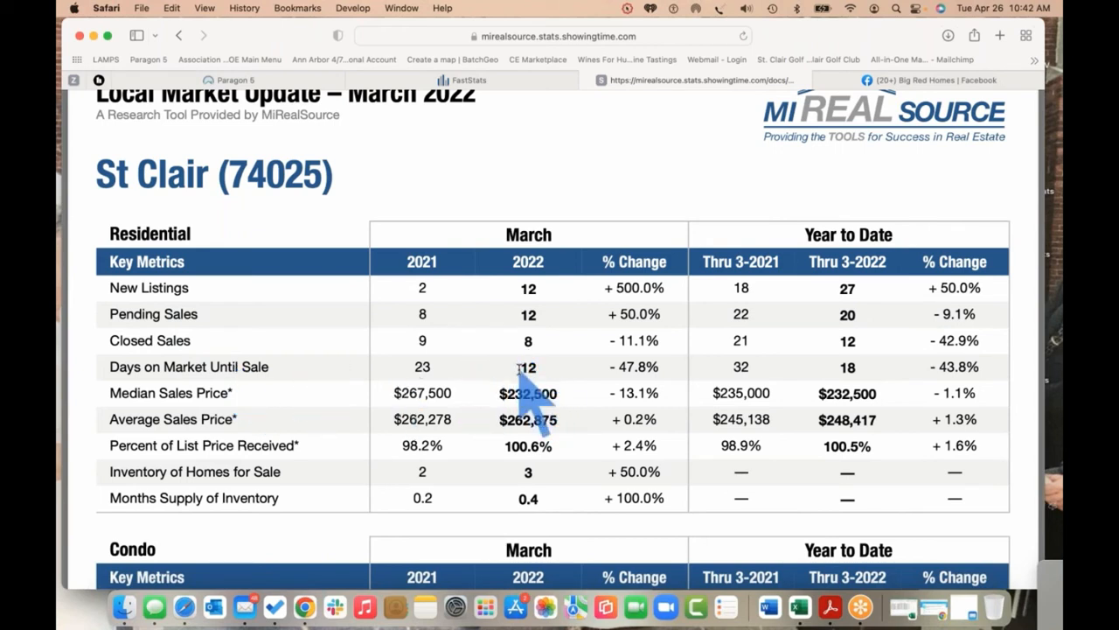
scroll(213, 255, "down", 1)
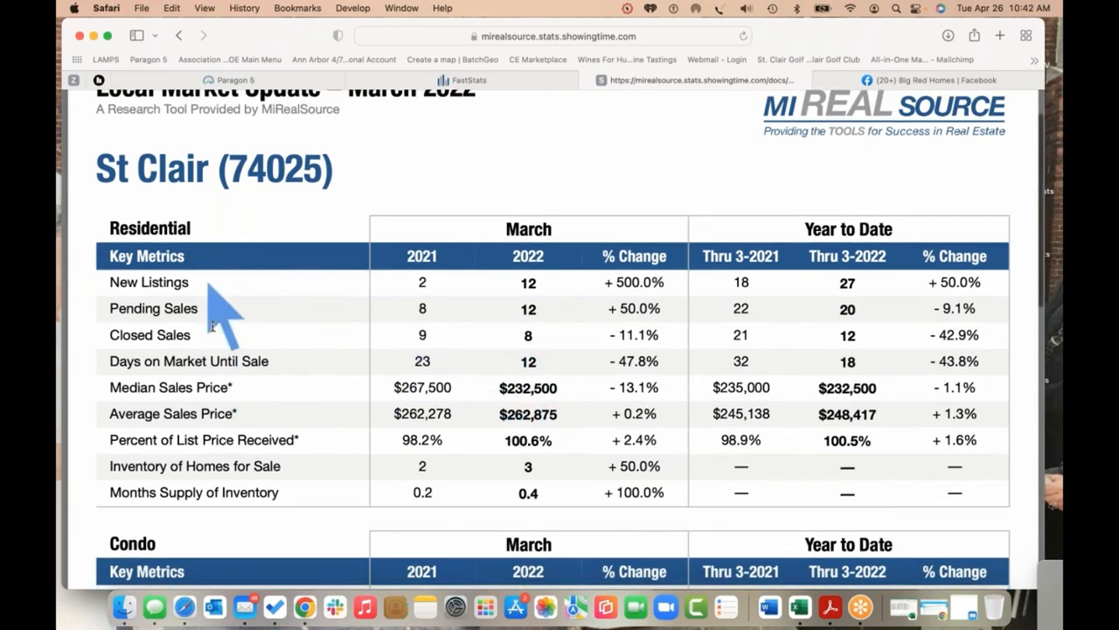
scroll(210, 341, "down", 3)
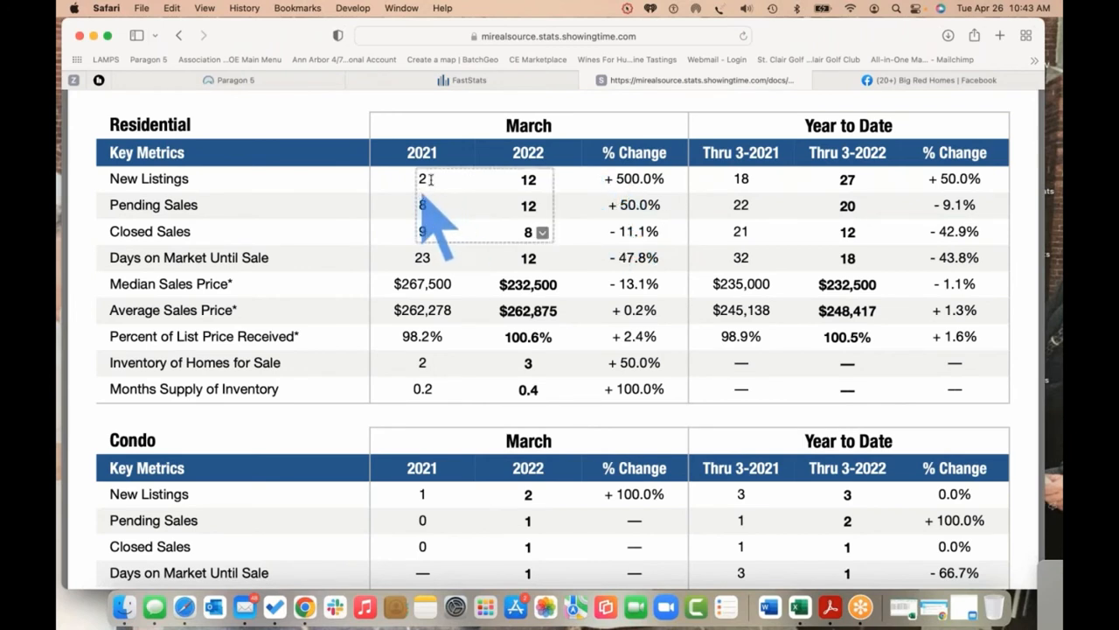
left_click(586, 79)
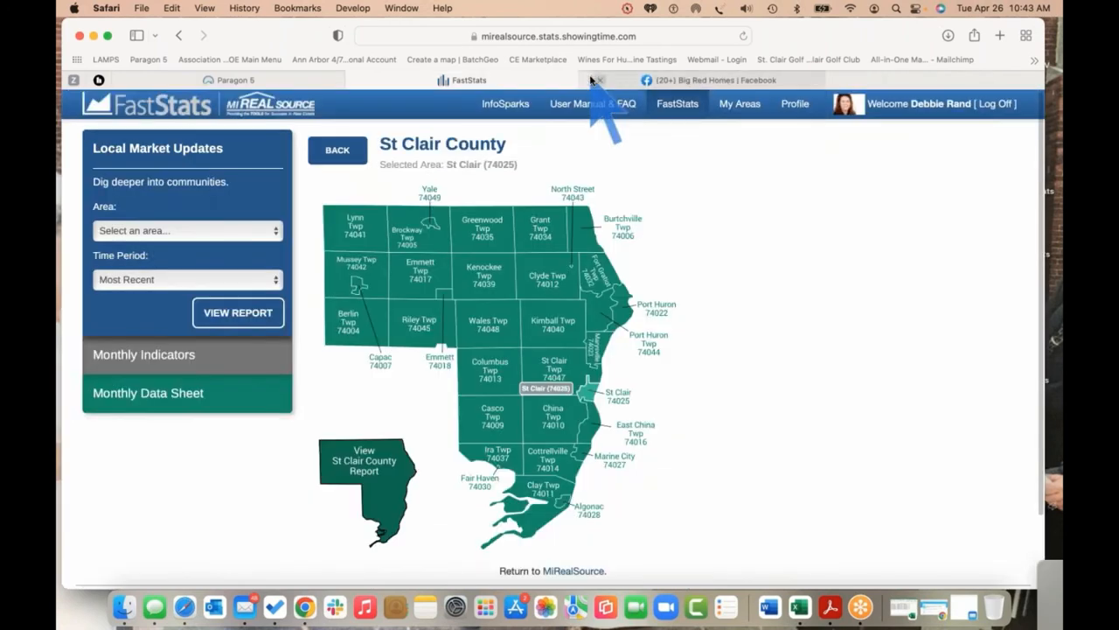
left_click(356, 80)
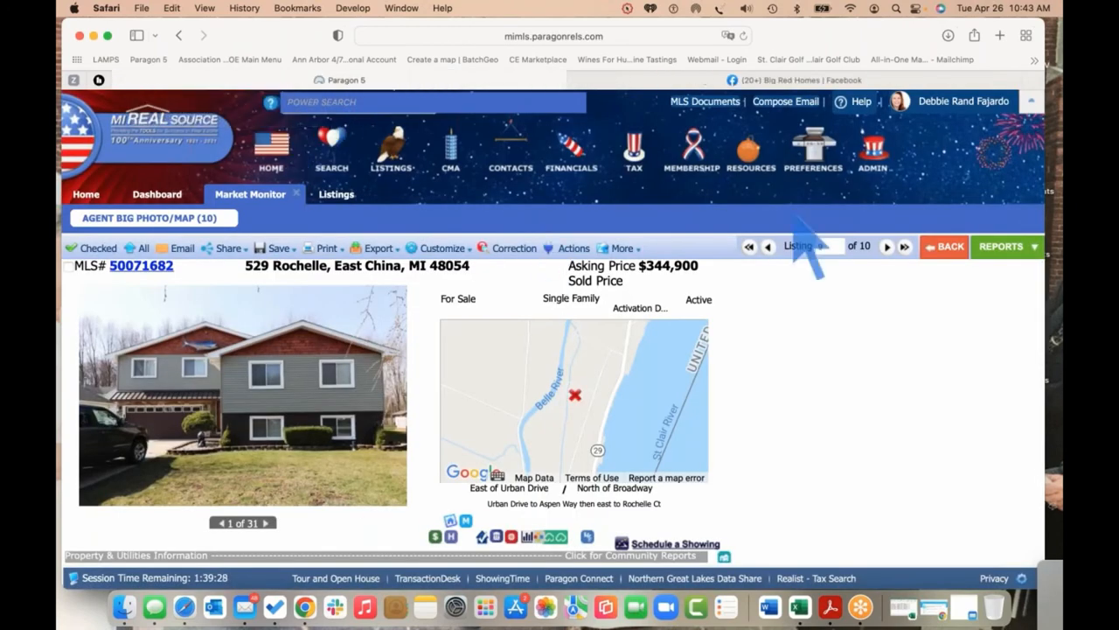
mouse_move(759, 165)
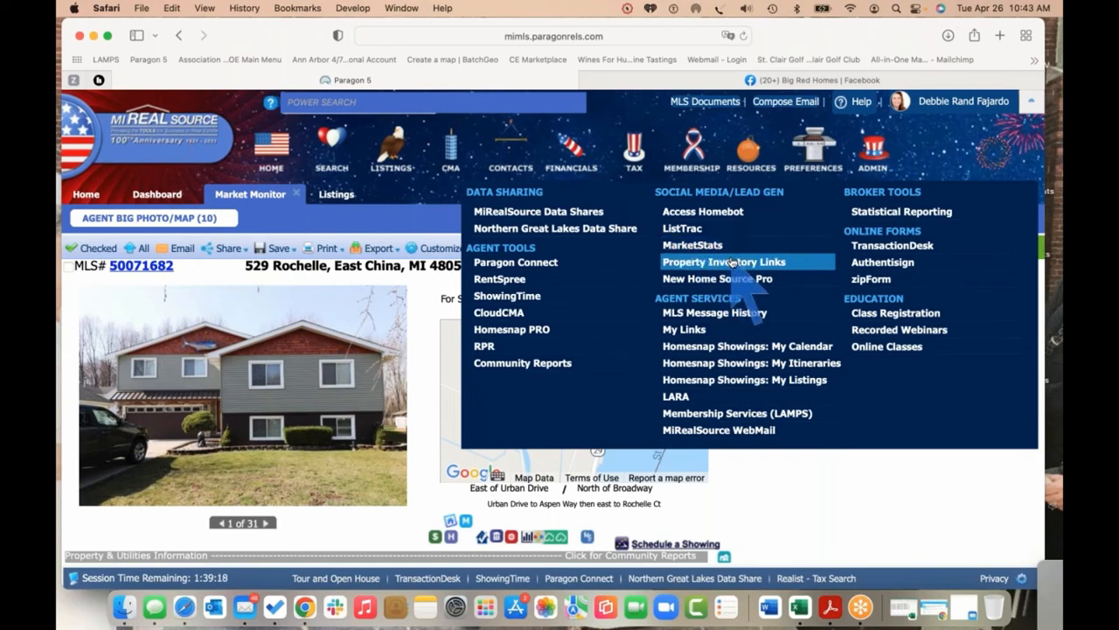
Open the agent's Homesnap Pro profile, copy its URL, and go to Big Red Homes on Facebook
left_click(522, 329)
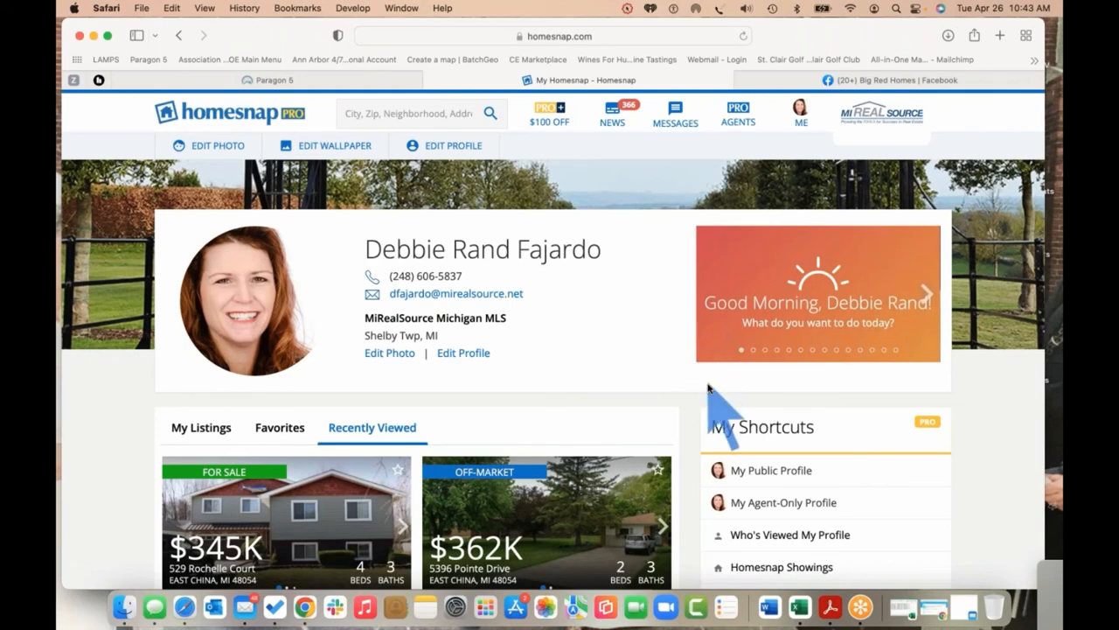
left_click(767, 471)
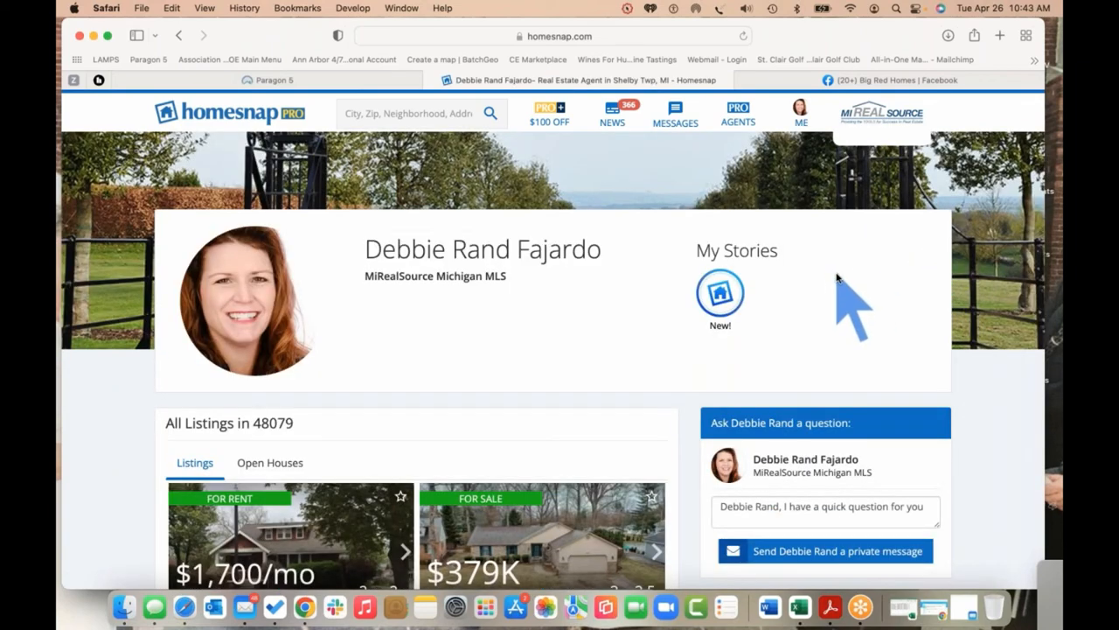
left_click(610, 39)
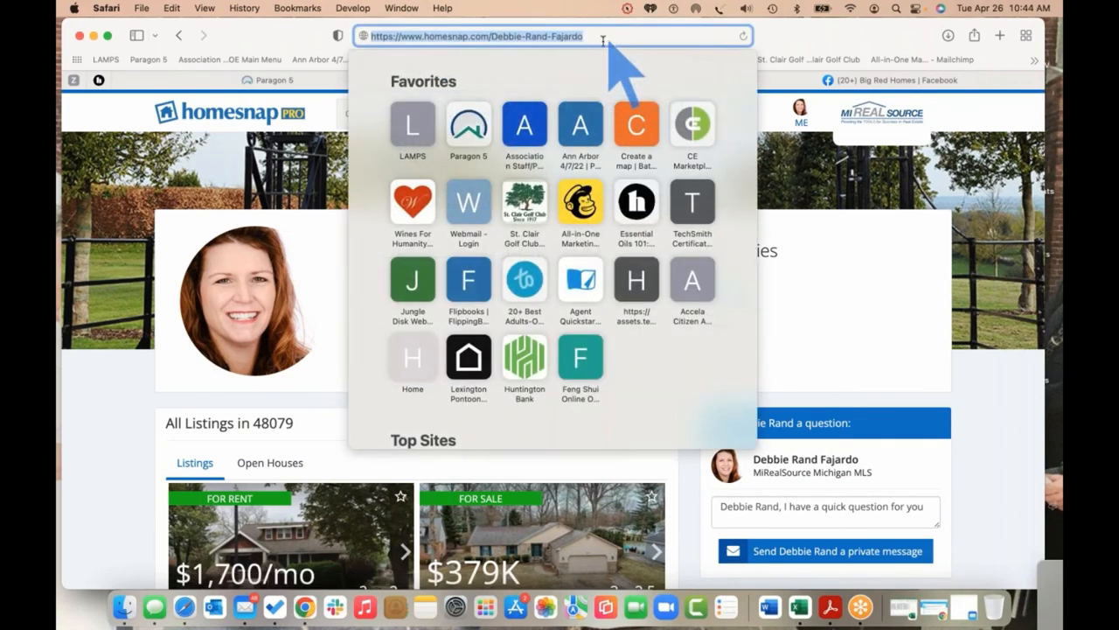
right_click(527, 39)
left_click(547, 60)
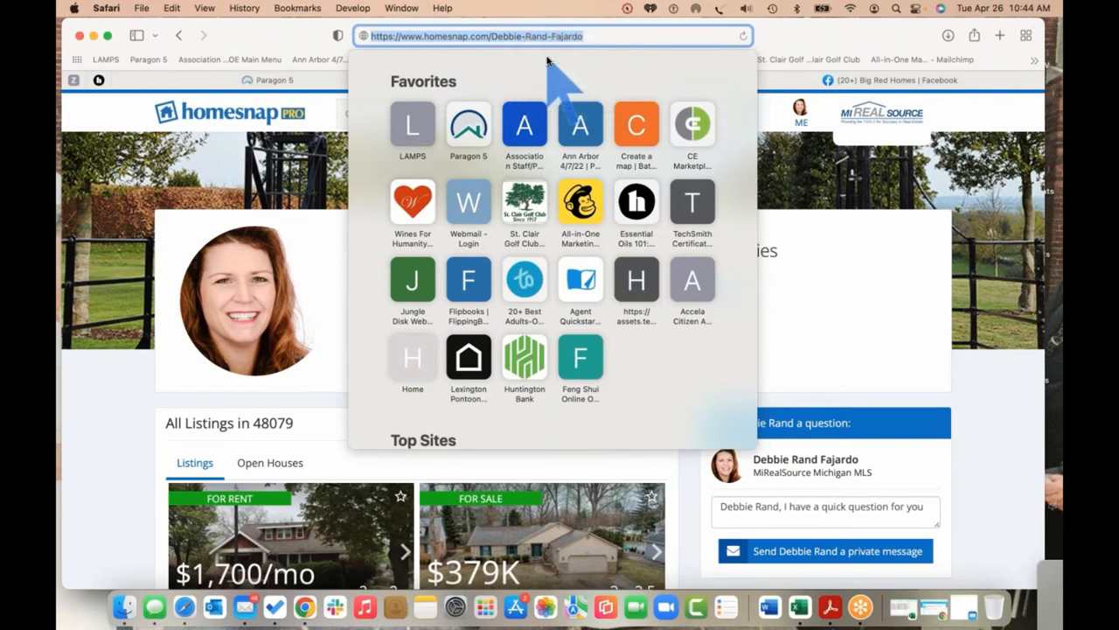
left_click(869, 80)
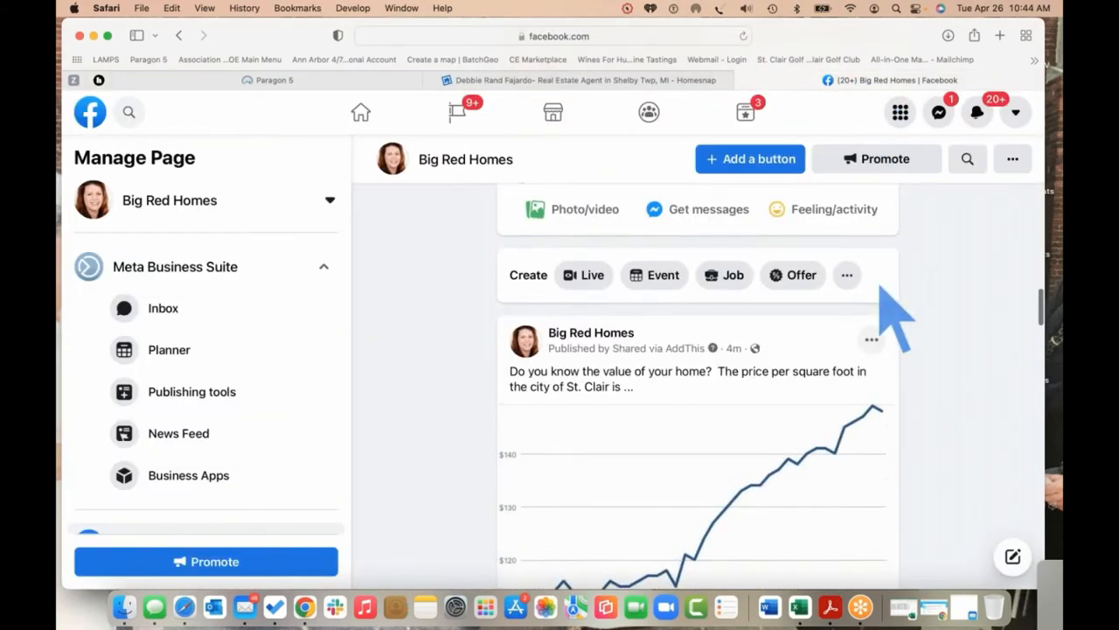
Write a page post asking 'Are you searching for a new home on an outdated app?', promoting Homesnap, and paste the profile link
scroll(881, 289, "up", 5)
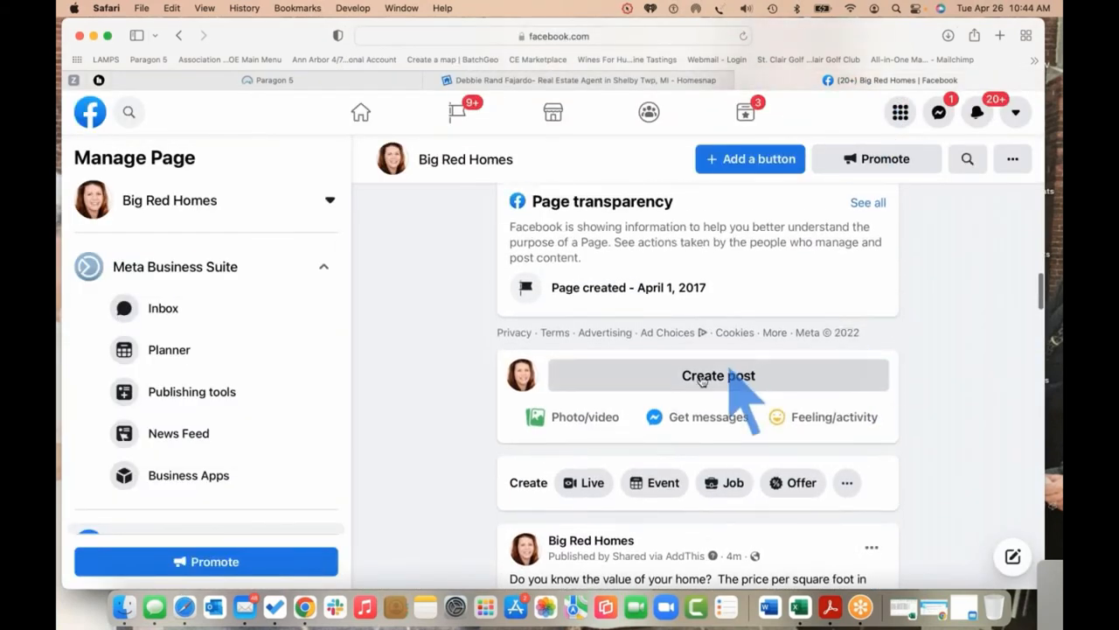
left_click(697, 378)
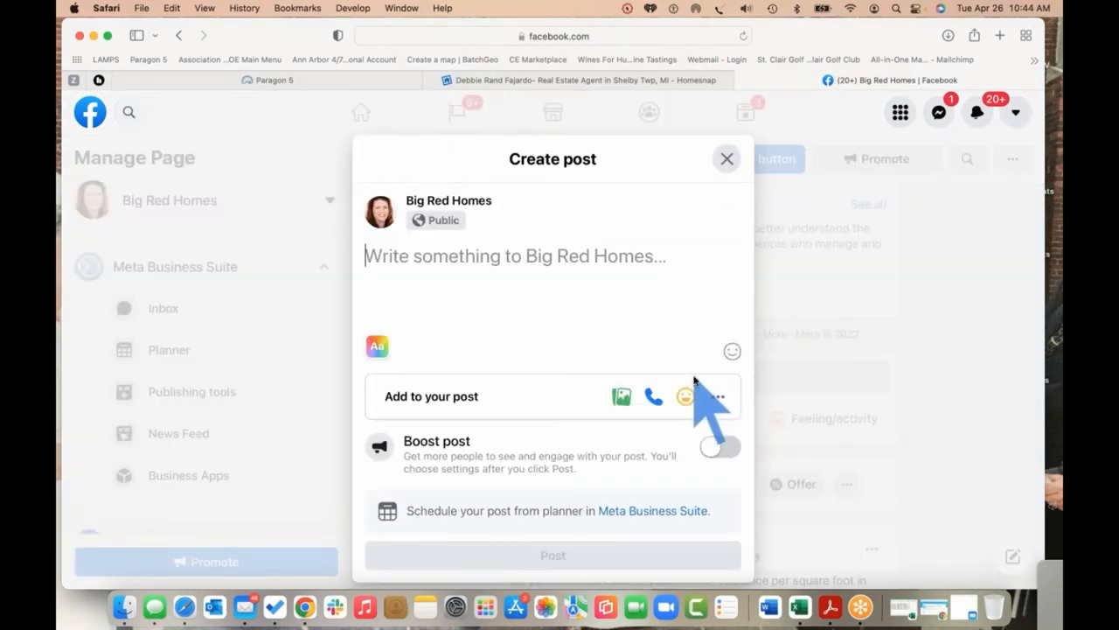
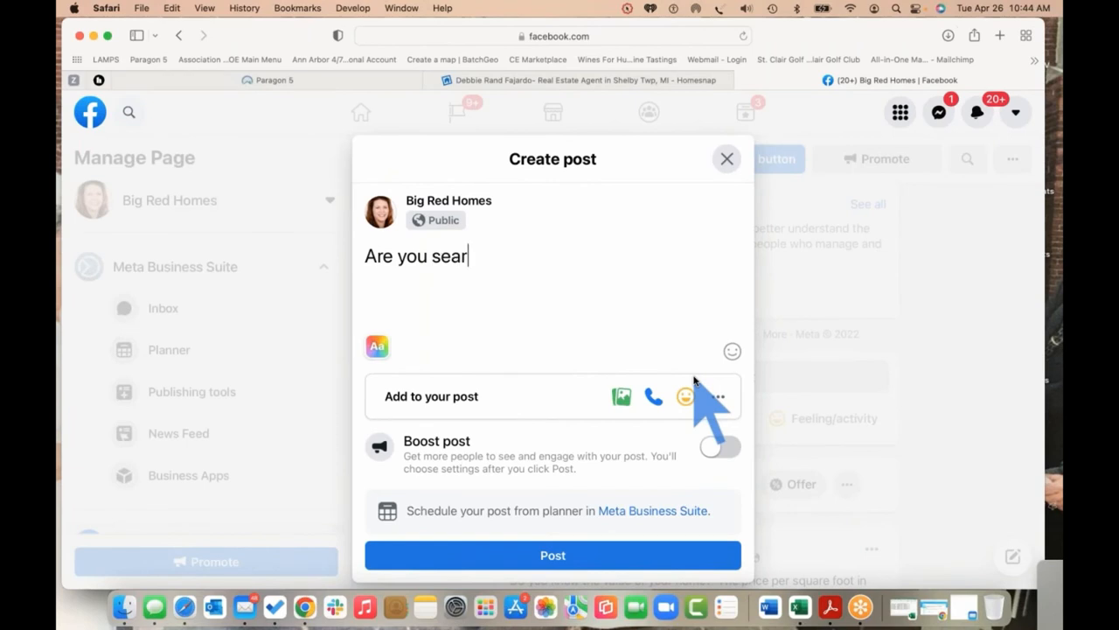
key("BackSpace")
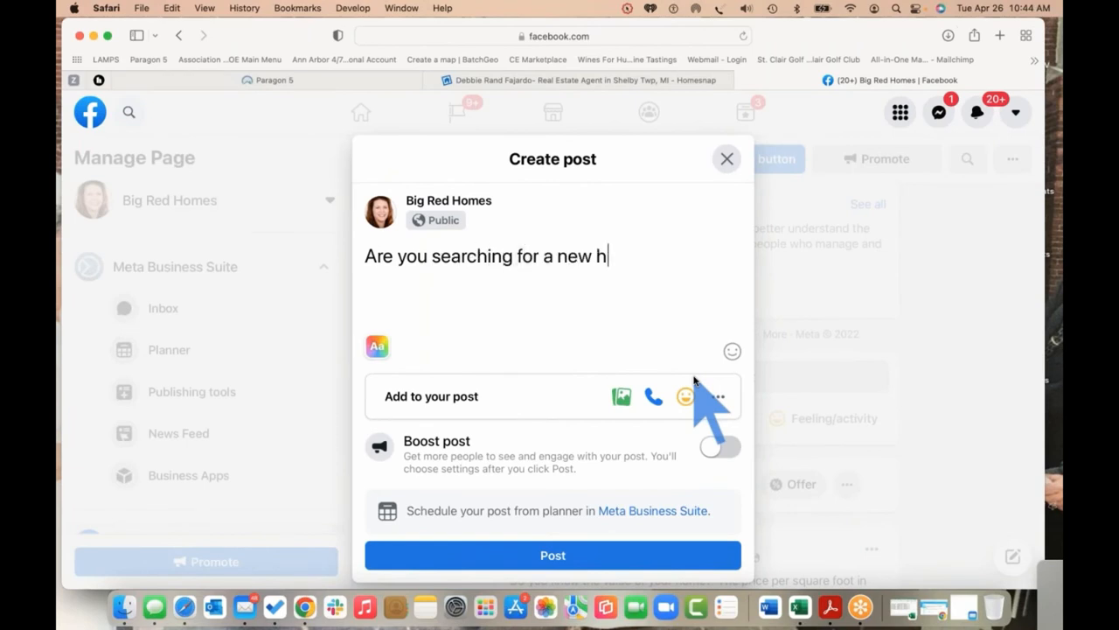
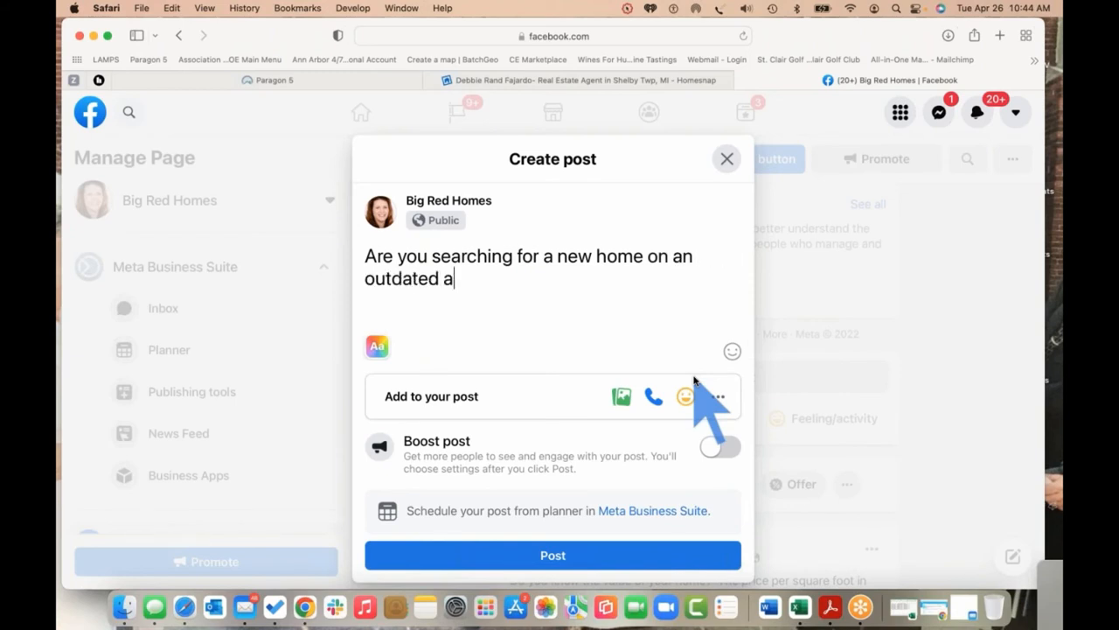
key("BackSpace")
key("BackSpace")
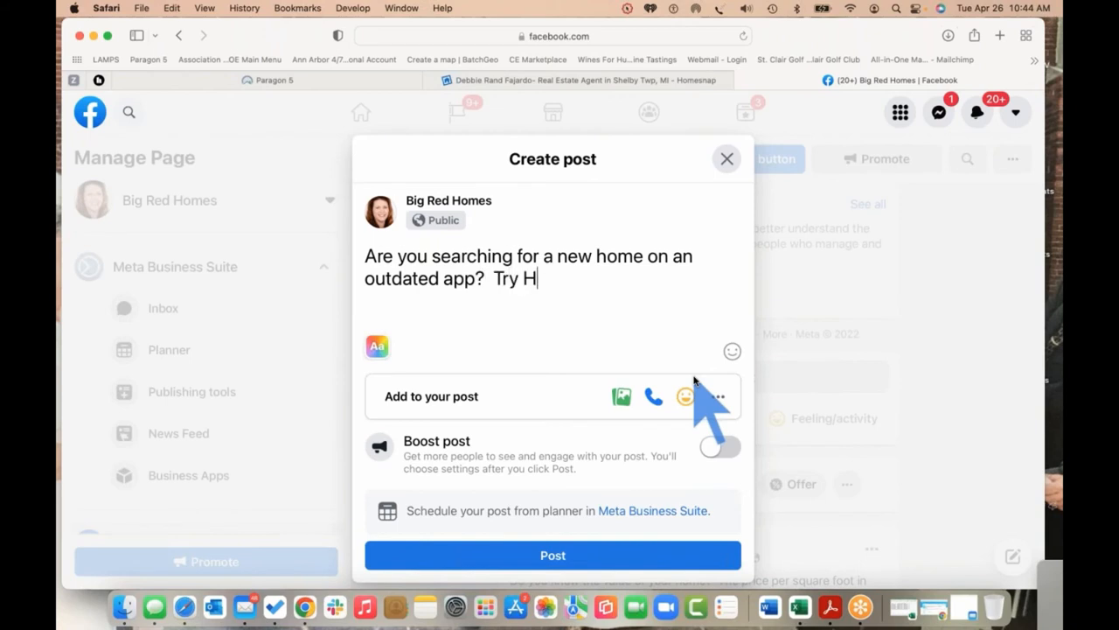
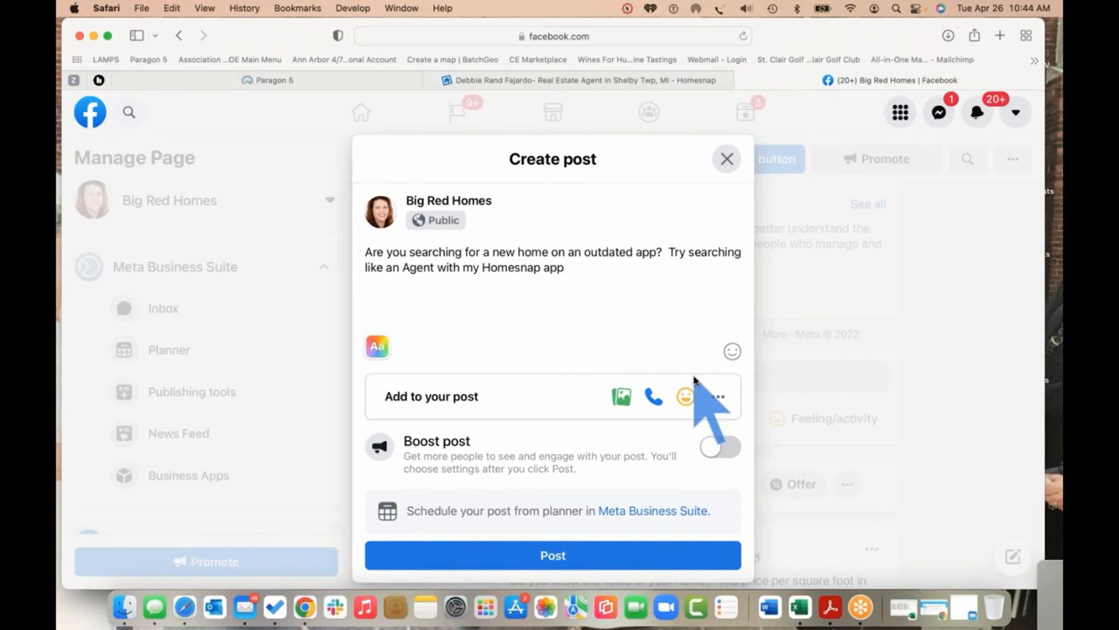
key("BackSpace")
key("BackSpace")
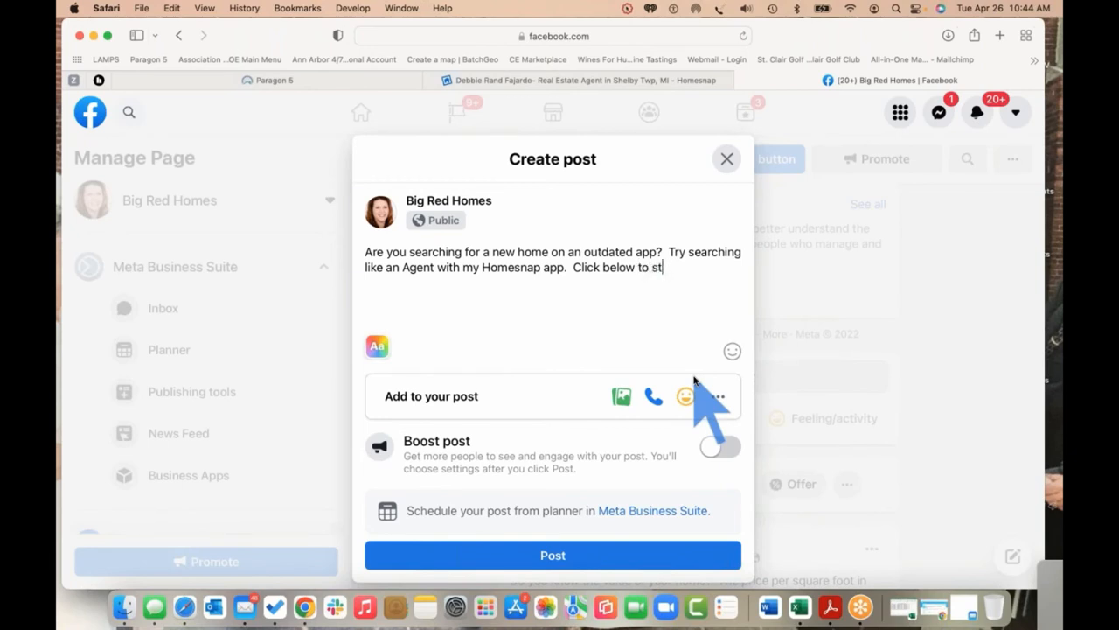
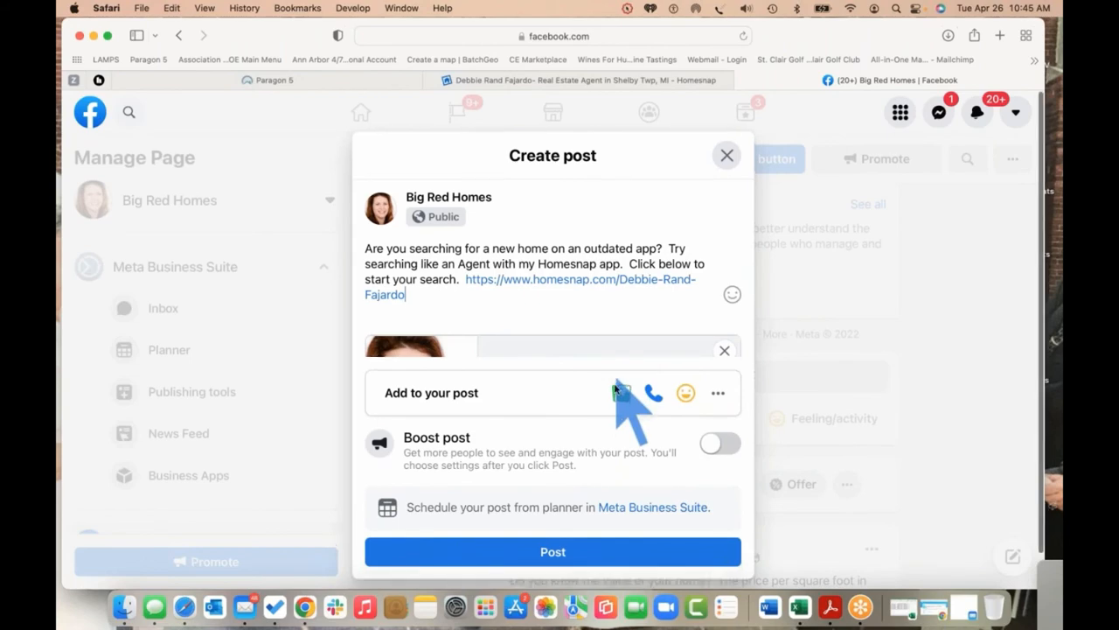
Publish the Homesnap promotion post, check it in the page feed, and return to the Homesnap profile
left_click(604, 521)
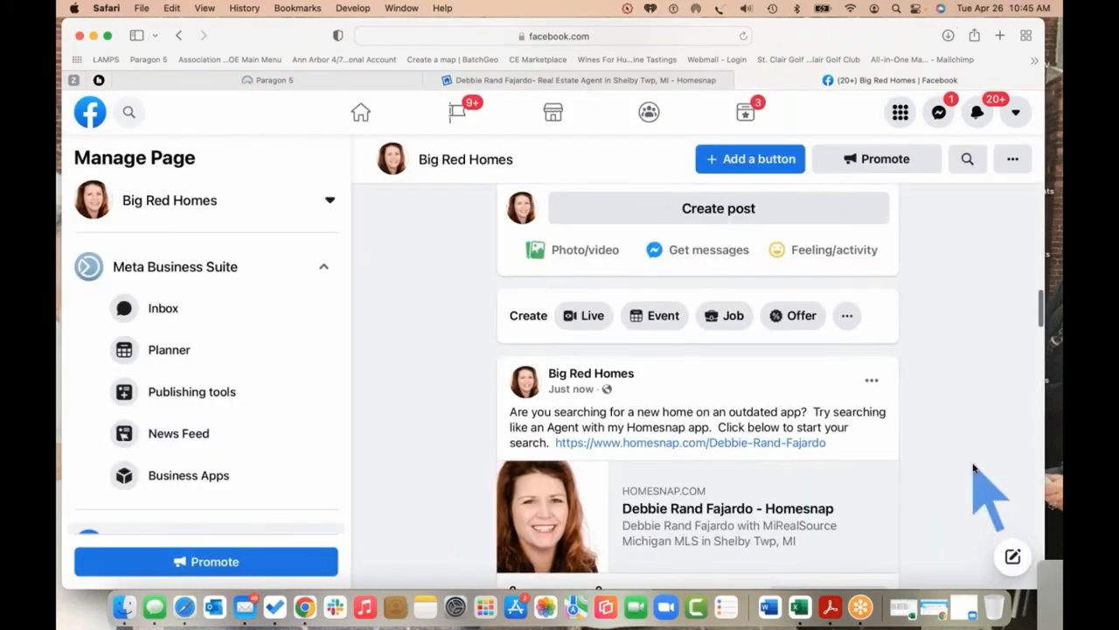
scroll(974, 475, "down", 2)
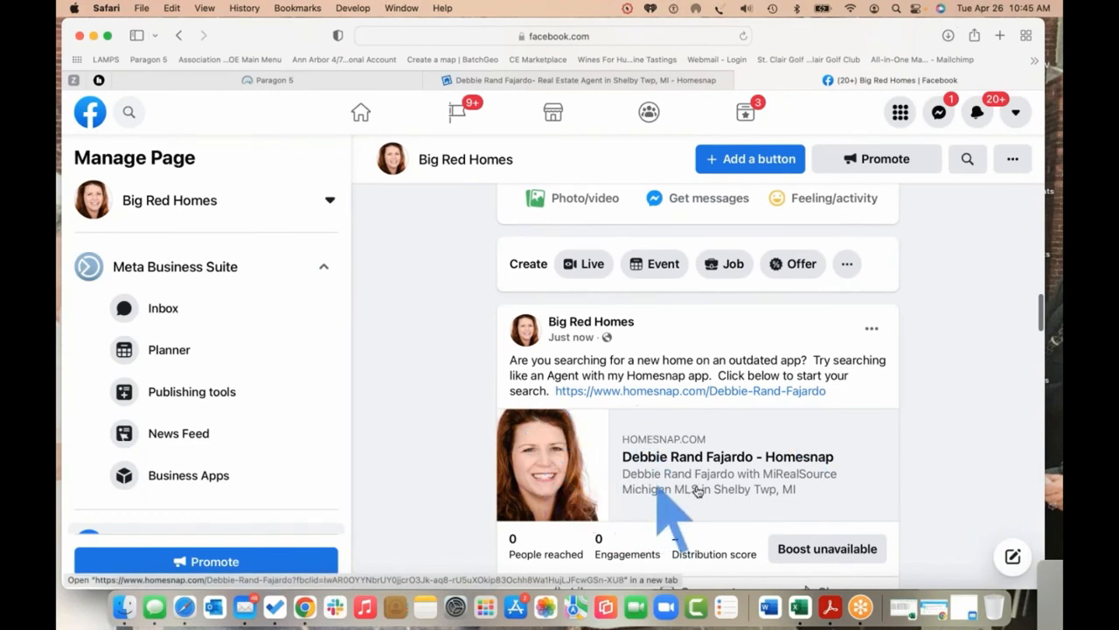
scroll(677, 452, "up", 1)
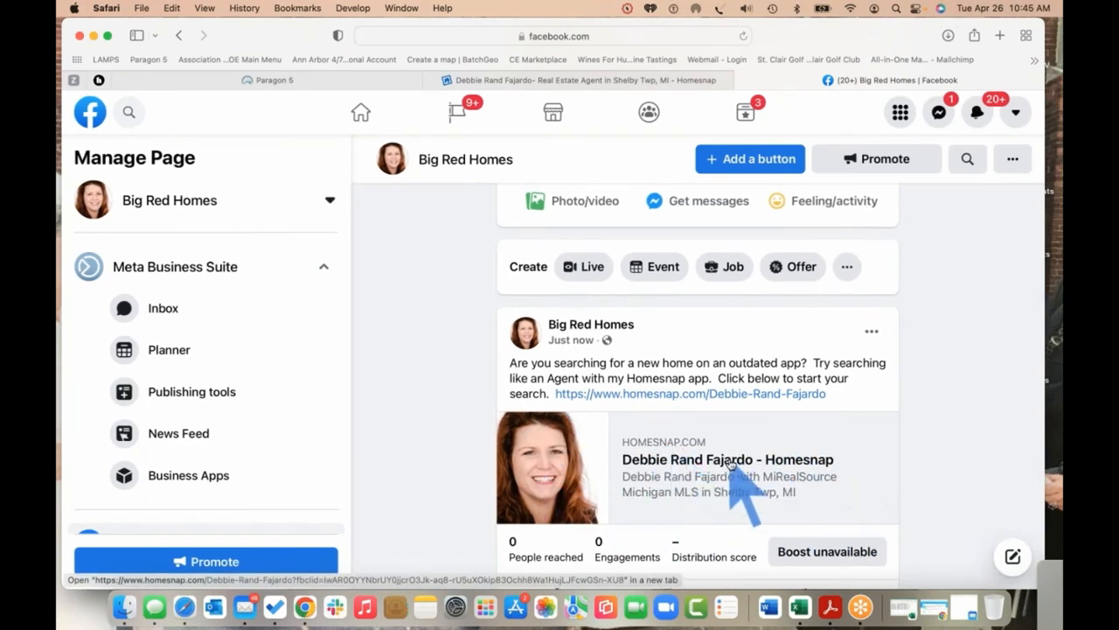
scroll(673, 451, "down", 2)
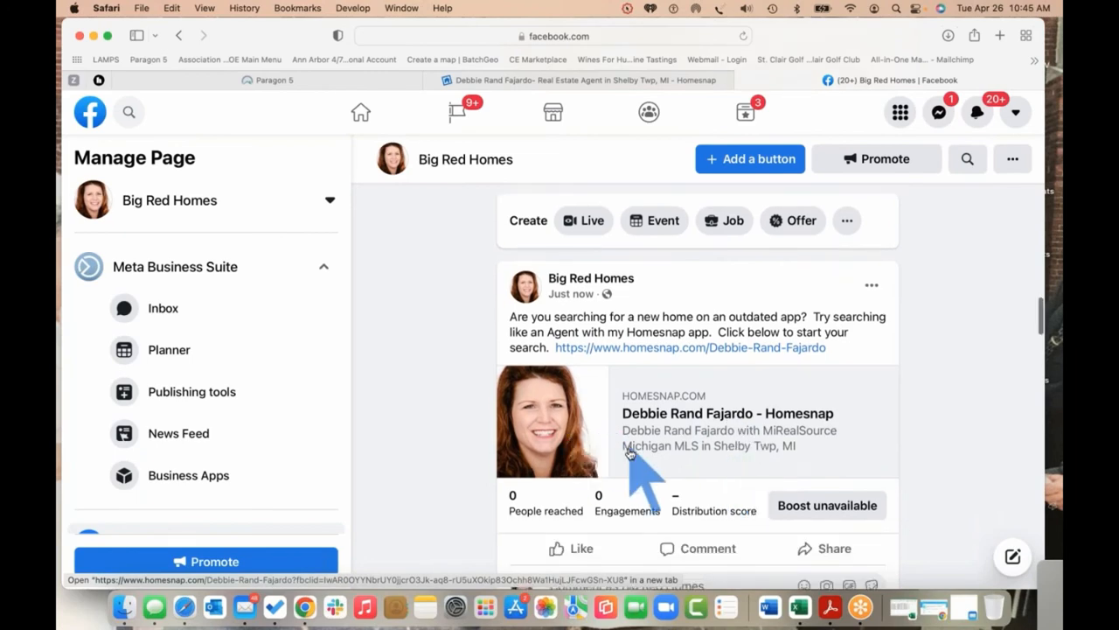
scroll(651, 419, "up", 2)
left_click(504, 81)
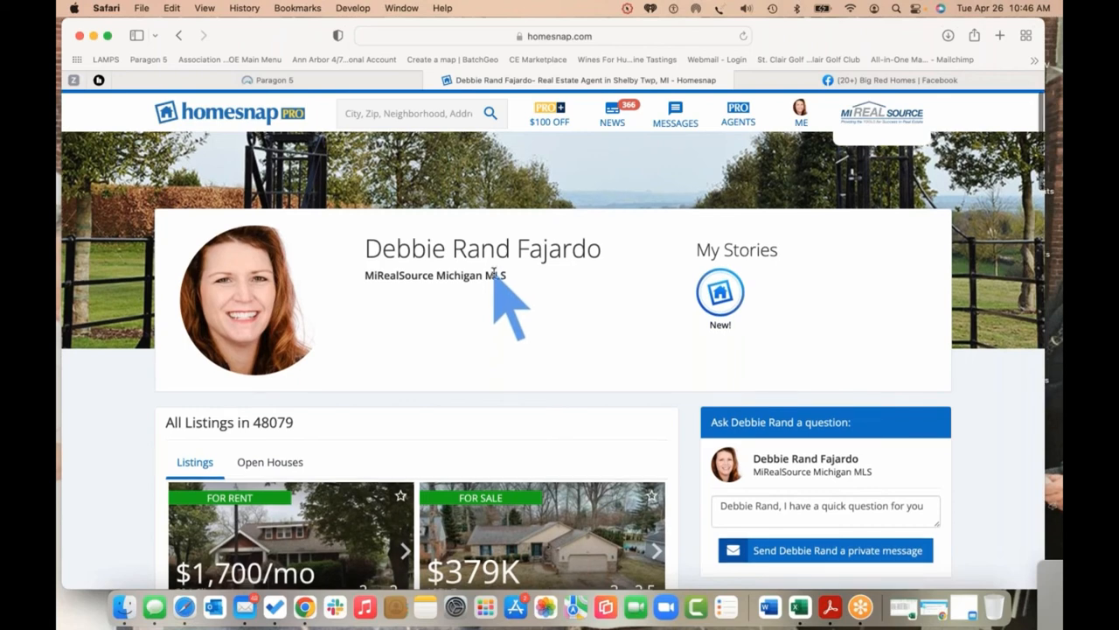
scroll(495, 276, "down", 10)
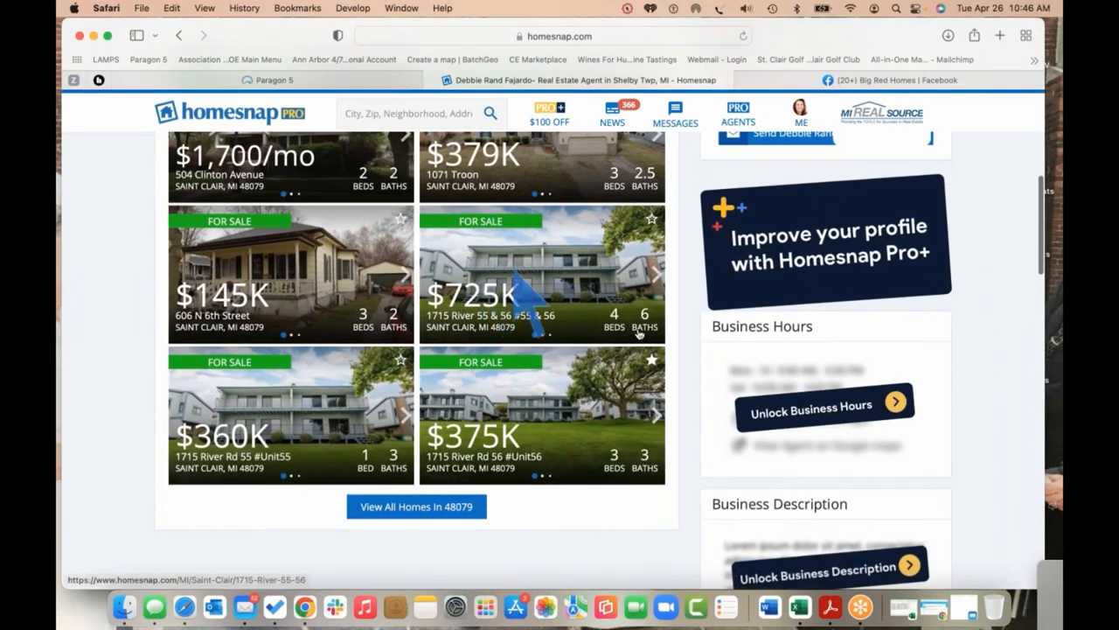
scroll(699, 346, "down", 3)
scroll(700, 345, "down", 7)
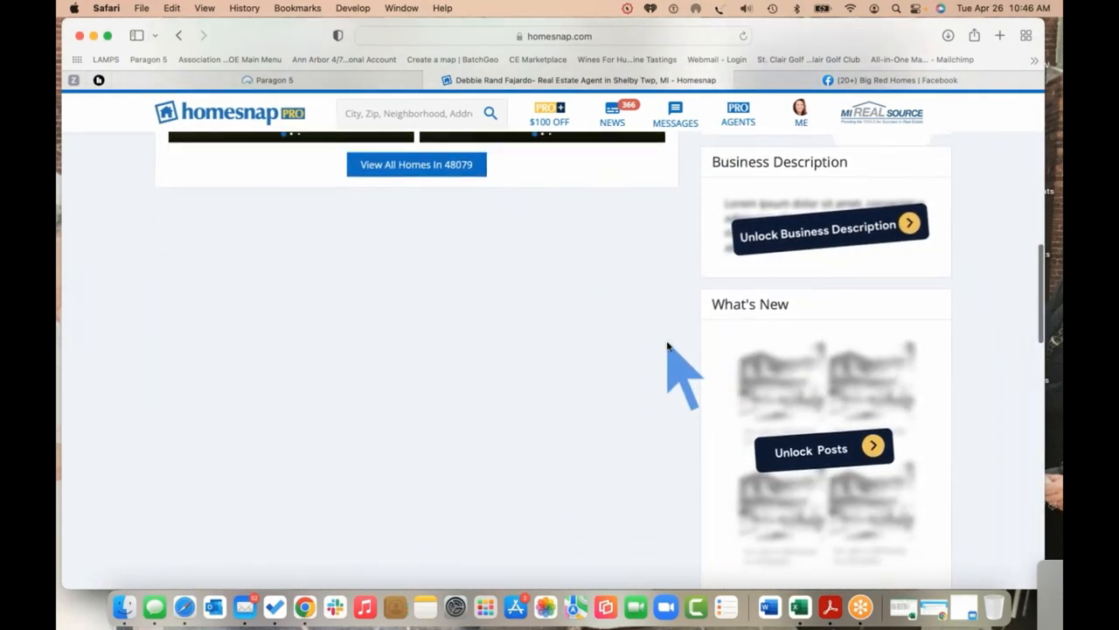
scroll(667, 349, "up", 10)
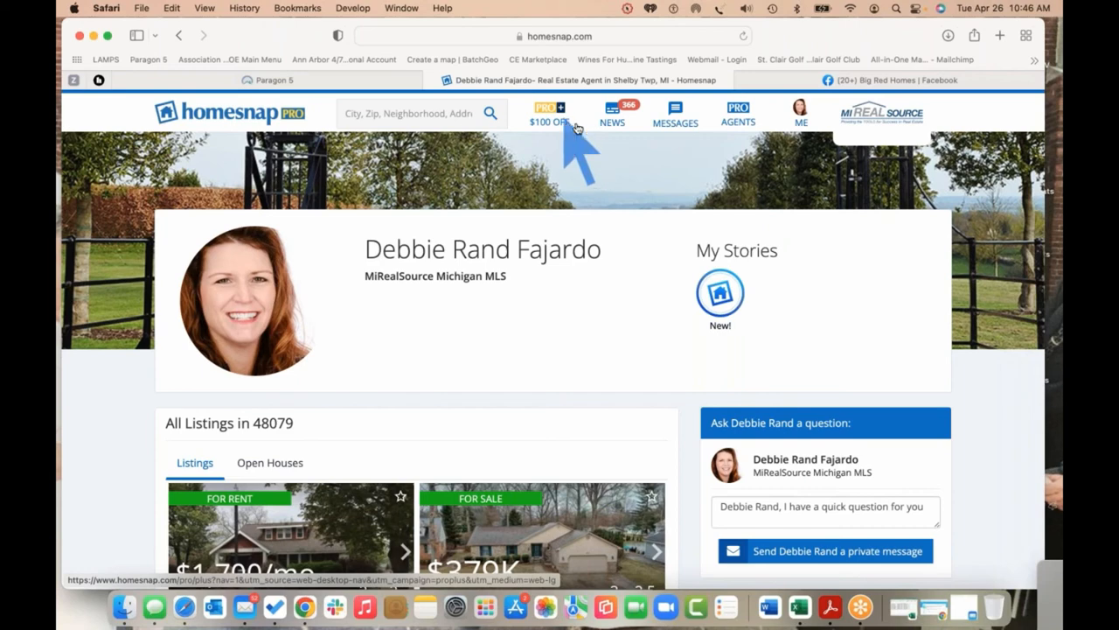
Search 48079 and open the saved search Likely to List 48079 (Saint Clair, MI)
left_click(434, 120)
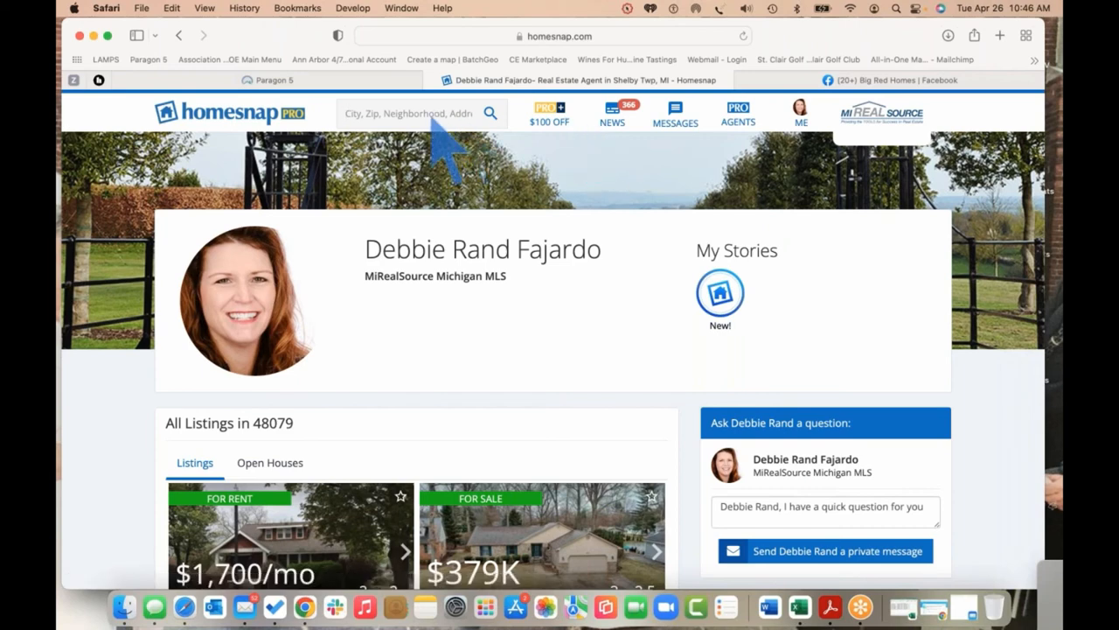
type("48079")
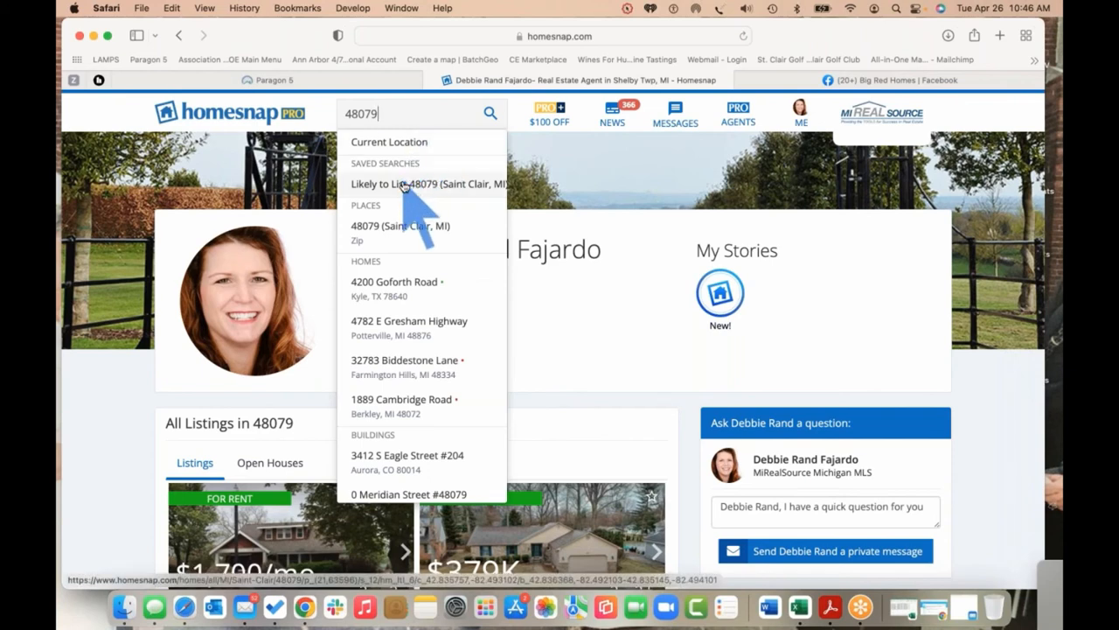
left_click(400, 186)
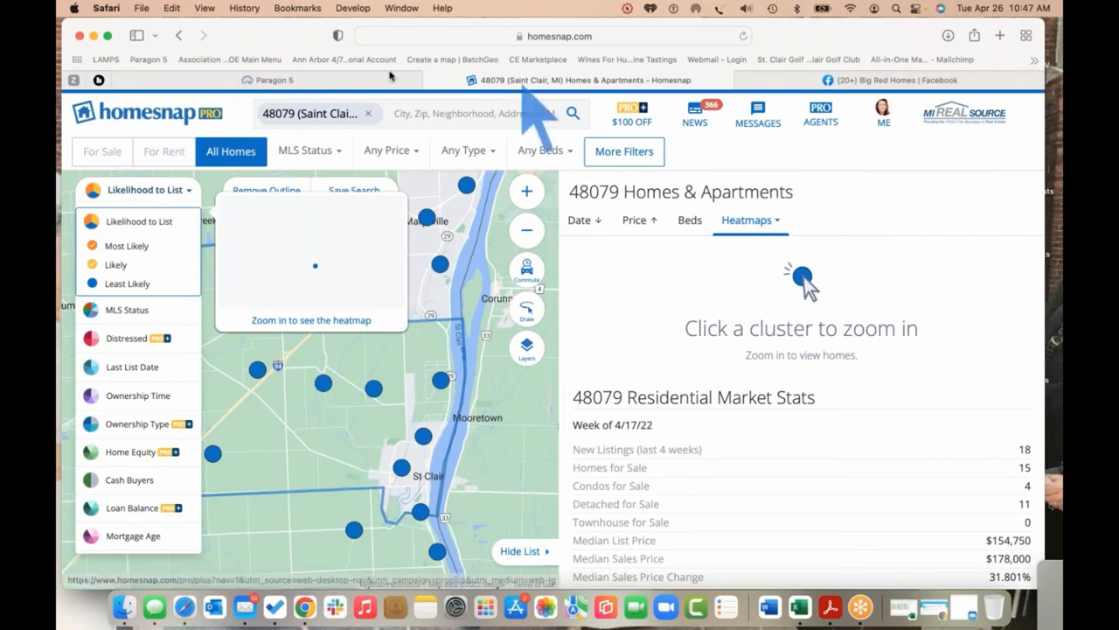
left_click(333, 79)
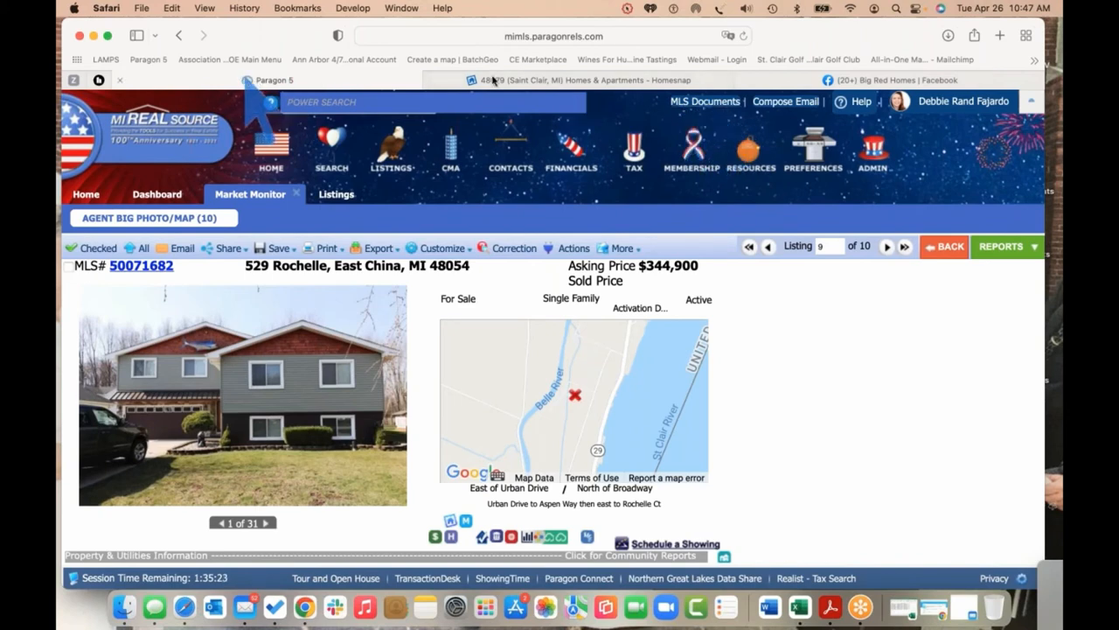
left_click(528, 79)
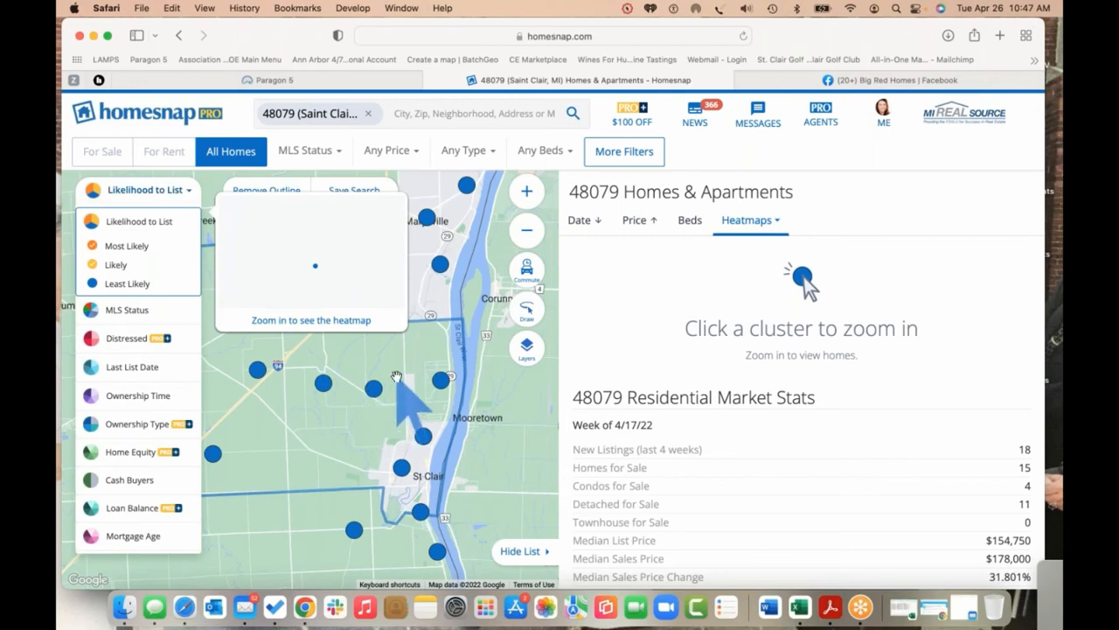
Zoom the map in four levels and pan along Pine River past S Bartlett Rd to Bowman Rd
left_click(526, 191)
left_click(529, 191)
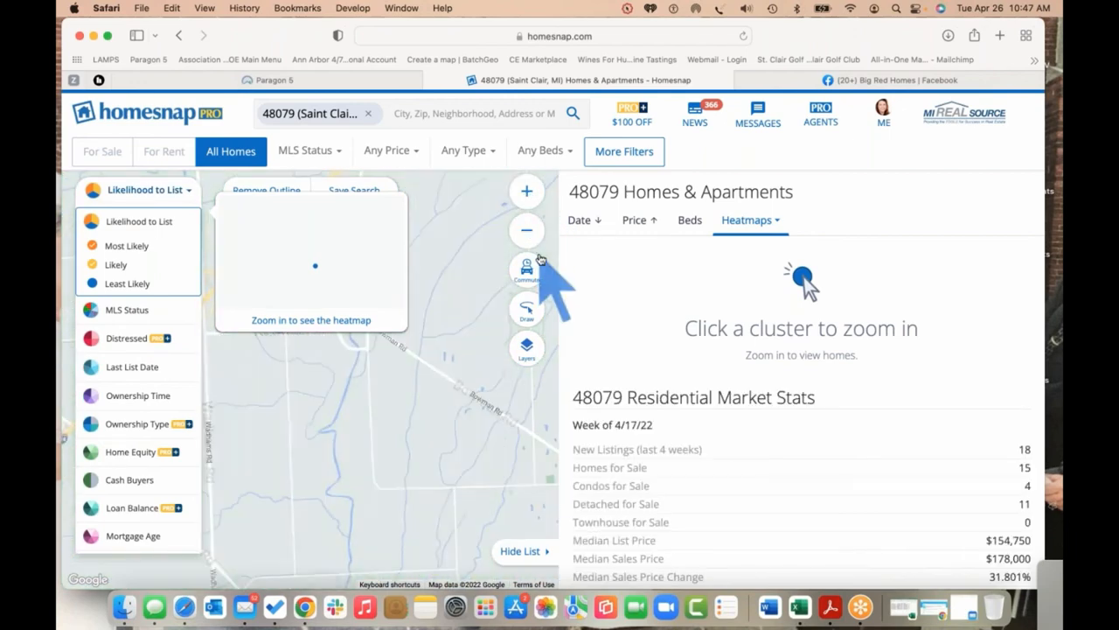
left_click(529, 190)
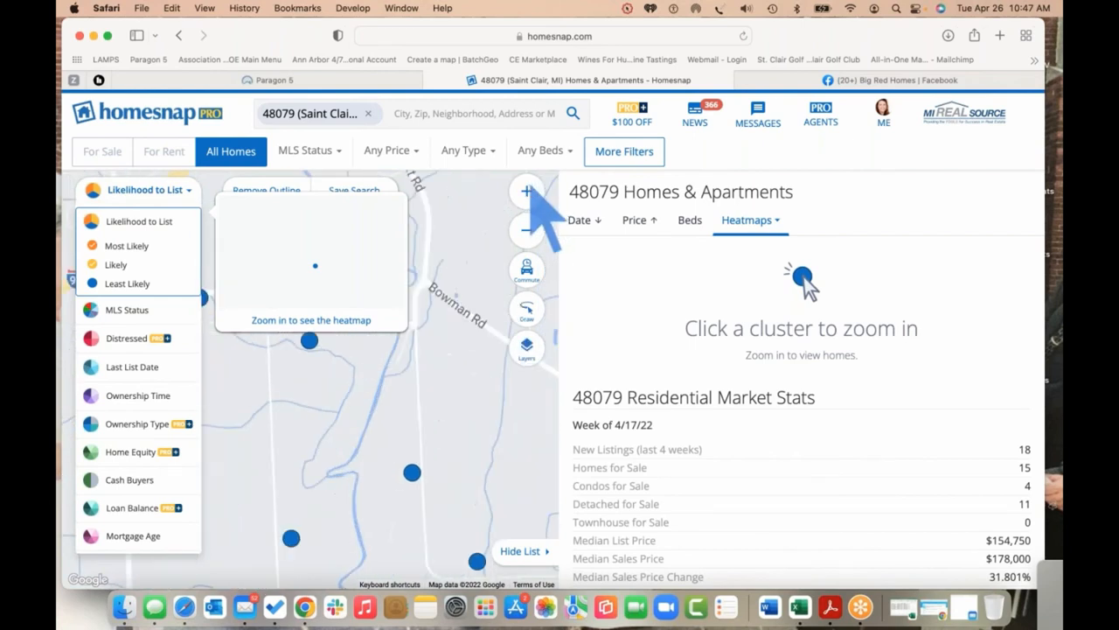
left_click(528, 191)
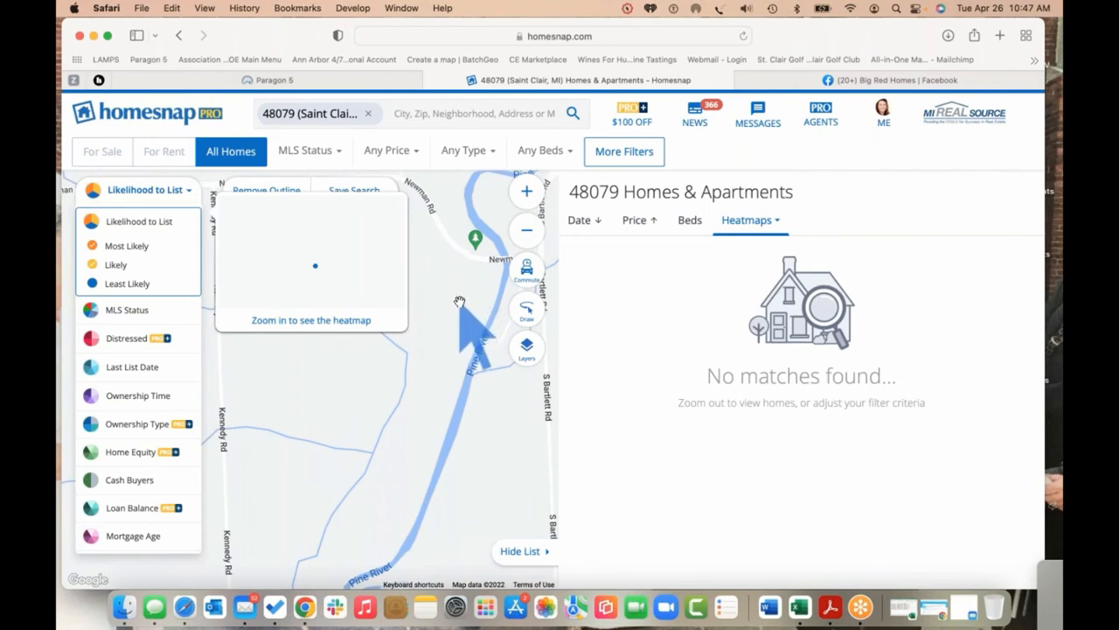
left_click_drag(459, 350, 444, 438)
left_click_drag(487, 288, 450, 412)
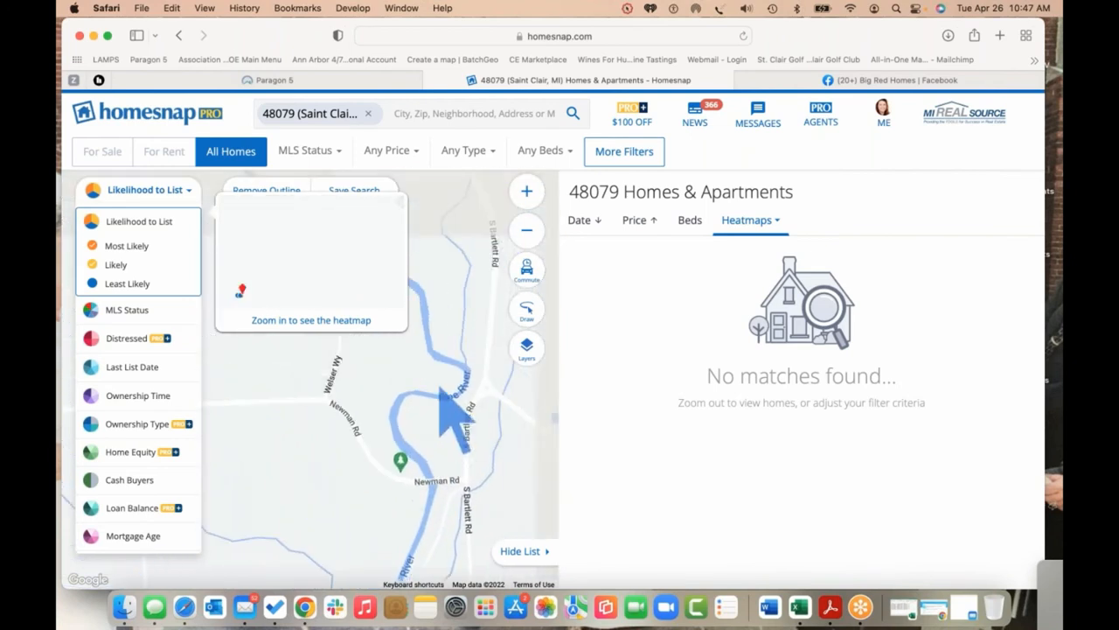
left_click_drag(470, 282, 317, 403)
left_click_drag(429, 407, 338, 393)
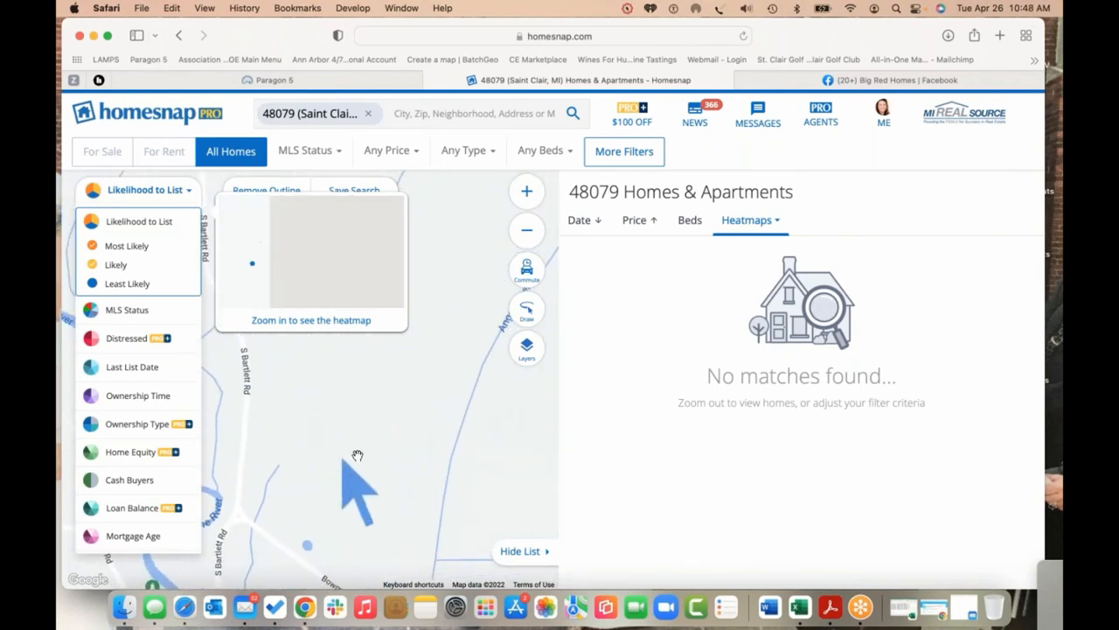
left_click_drag(386, 454, 340, 425)
left_click_drag(412, 469, 352, 406)
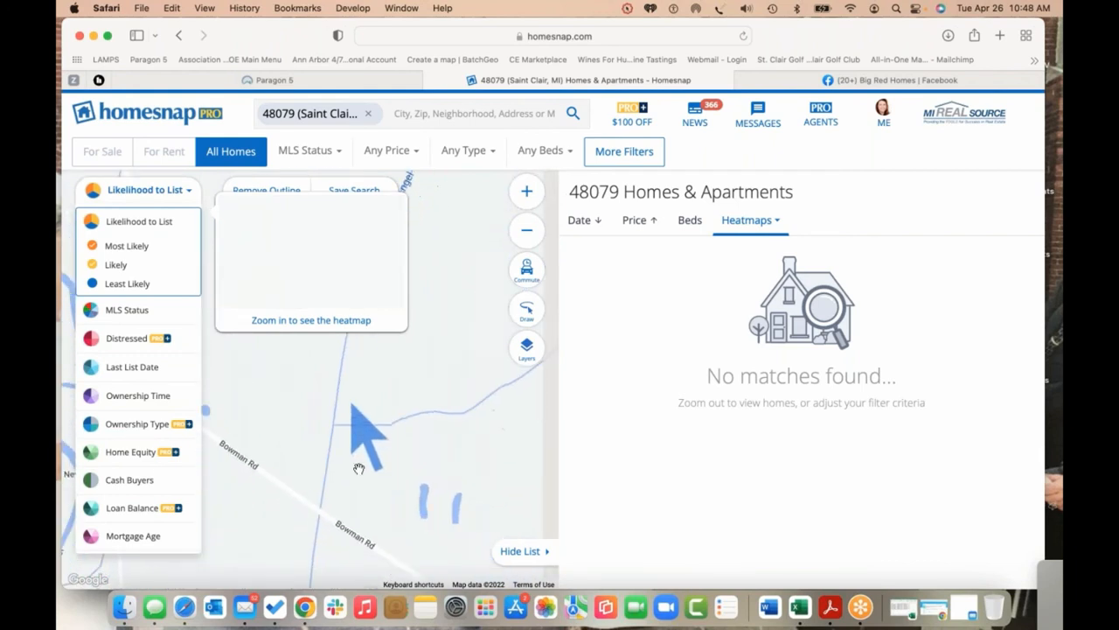
left_click_drag(368, 470, 316, 382)
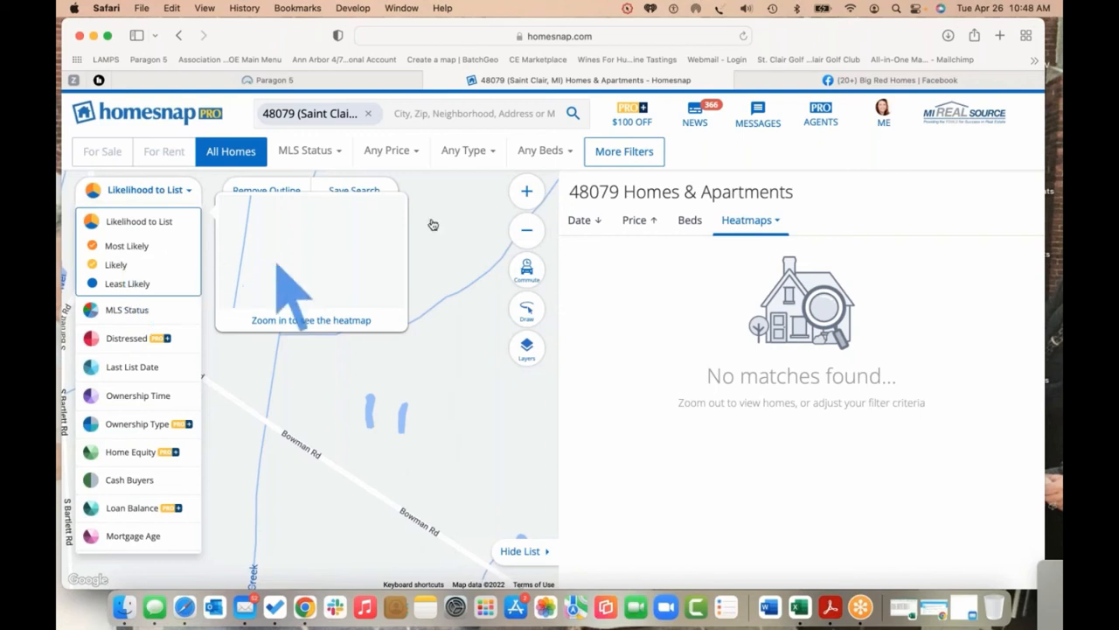
Zoom in on the ponds near Bowman Rd, then zoom back out to show St Clair's clusters
left_click(526, 190)
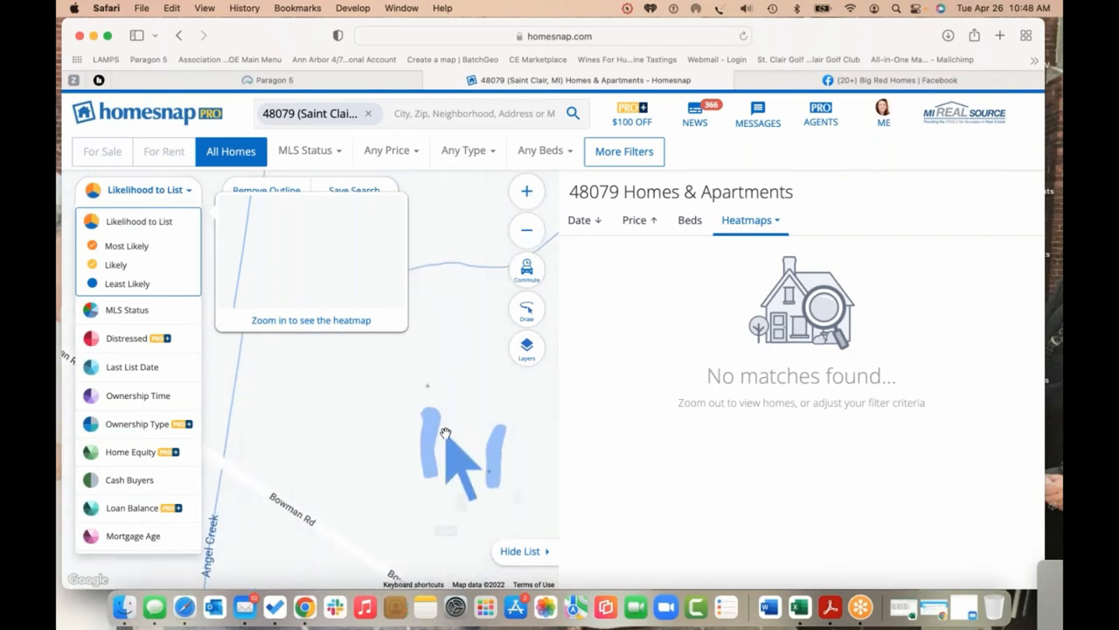
left_click_drag(438, 430, 398, 432)
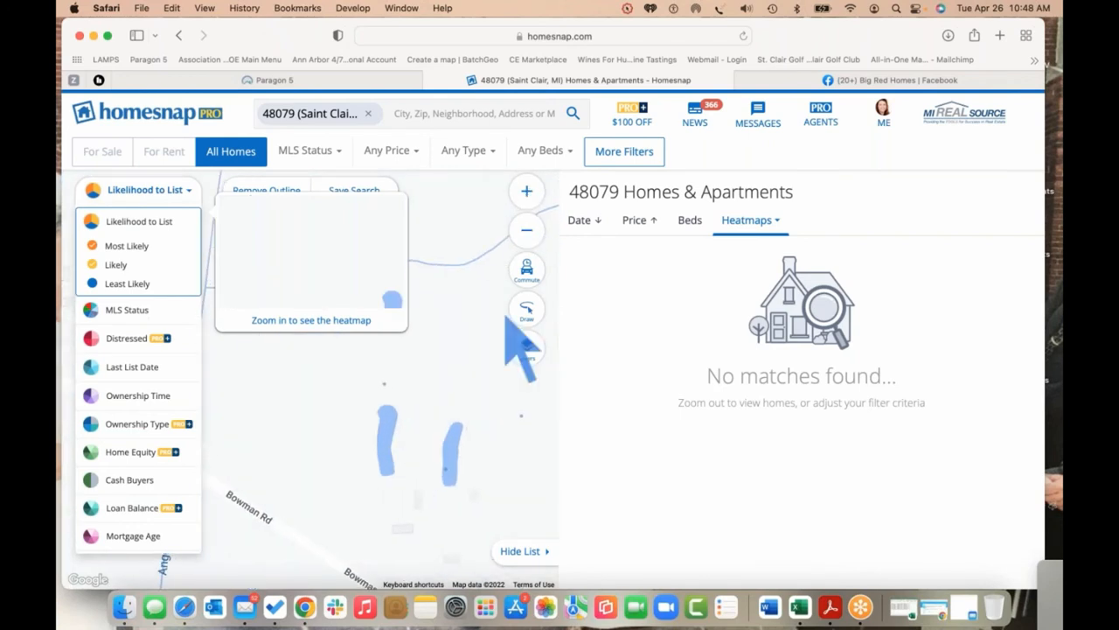
left_click(527, 232)
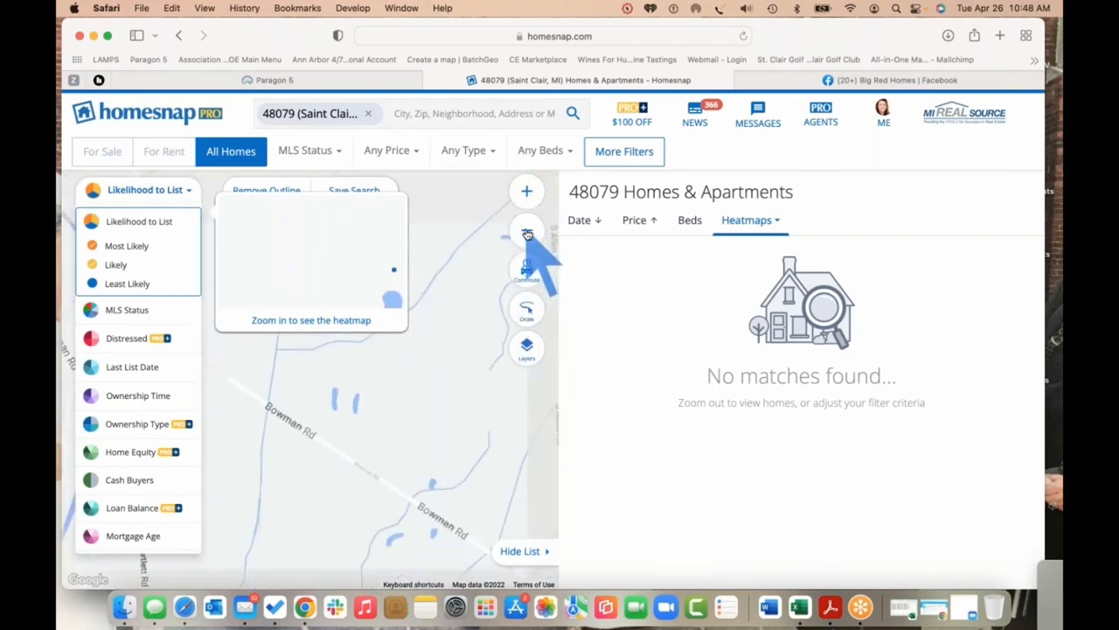
left_click(528, 232)
left_click(528, 232)
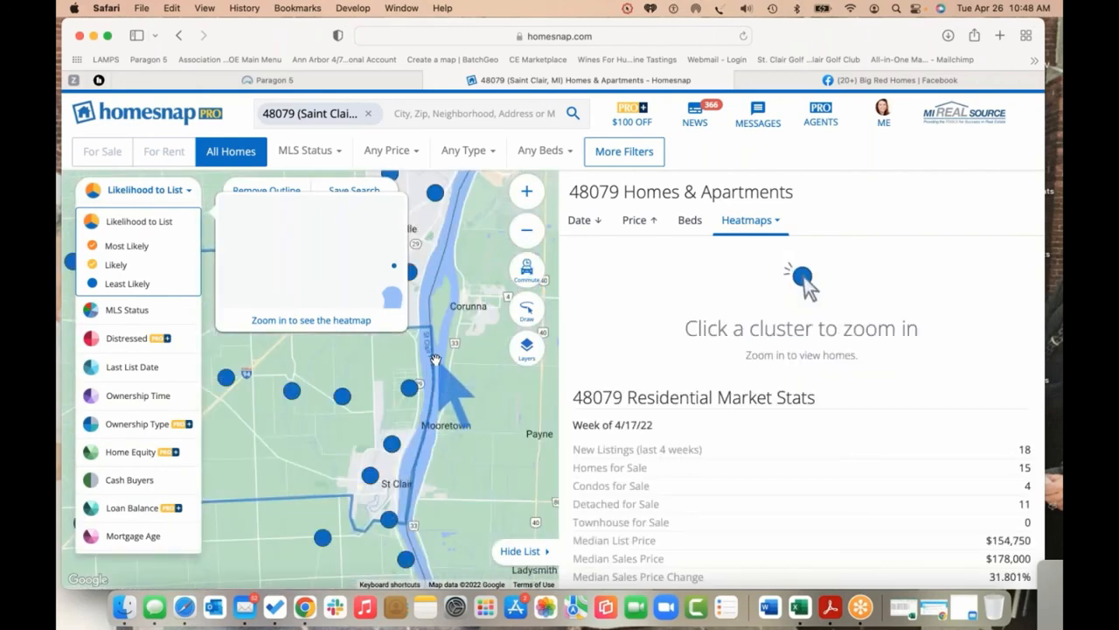
Zoom the map in near Mooretown toward Jordan Creek and bring the Pug Rd clusters into view
left_click_drag(444, 374, 482, 366)
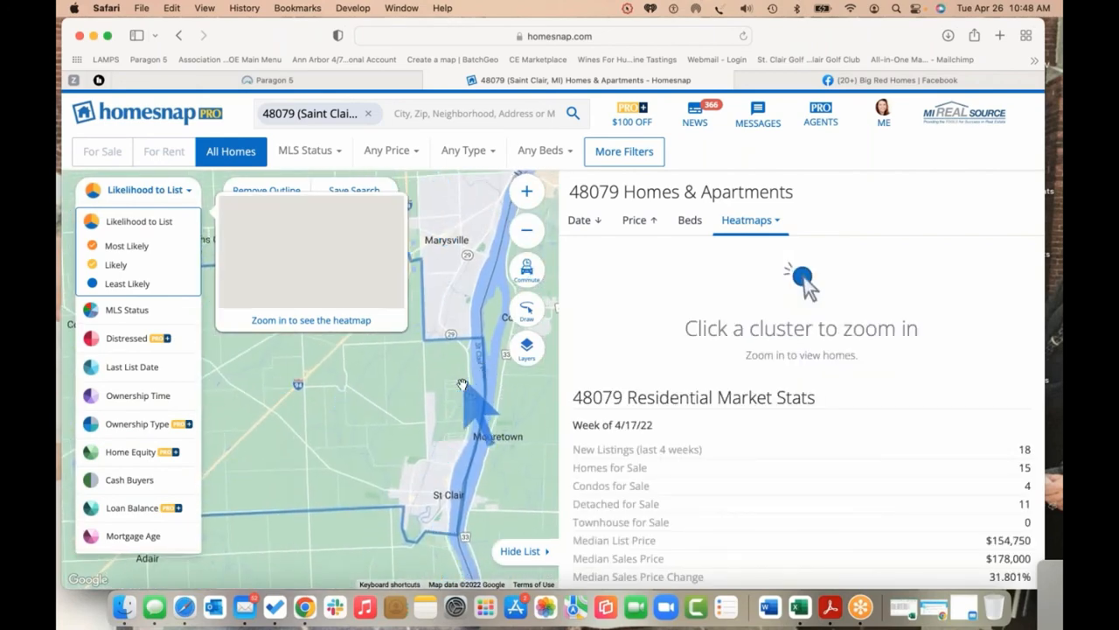
double_click(462, 391)
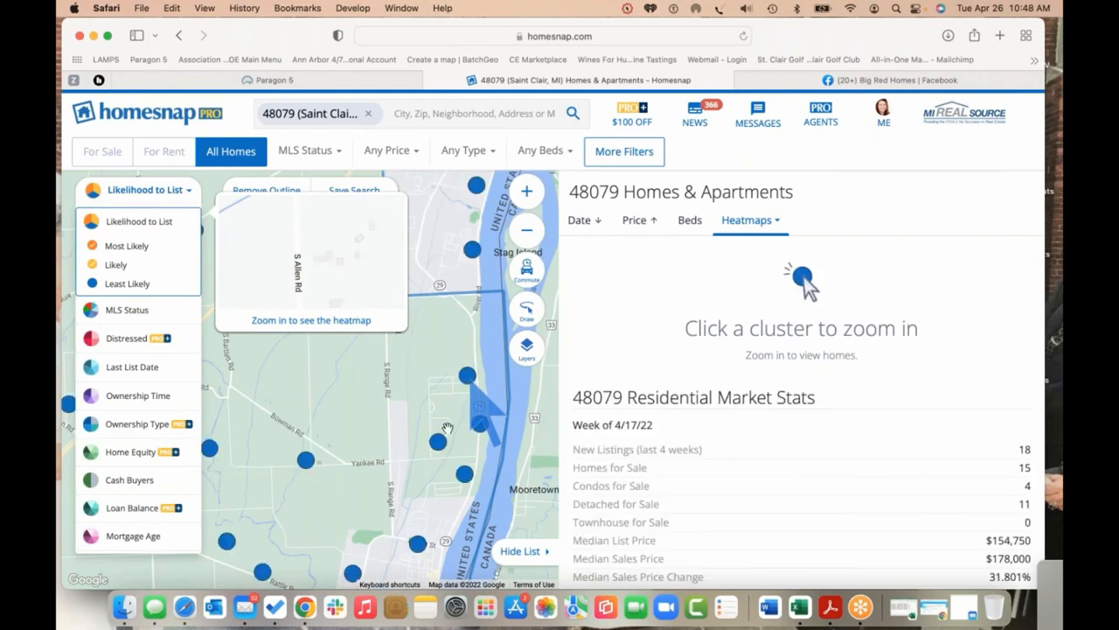
double_click(440, 424)
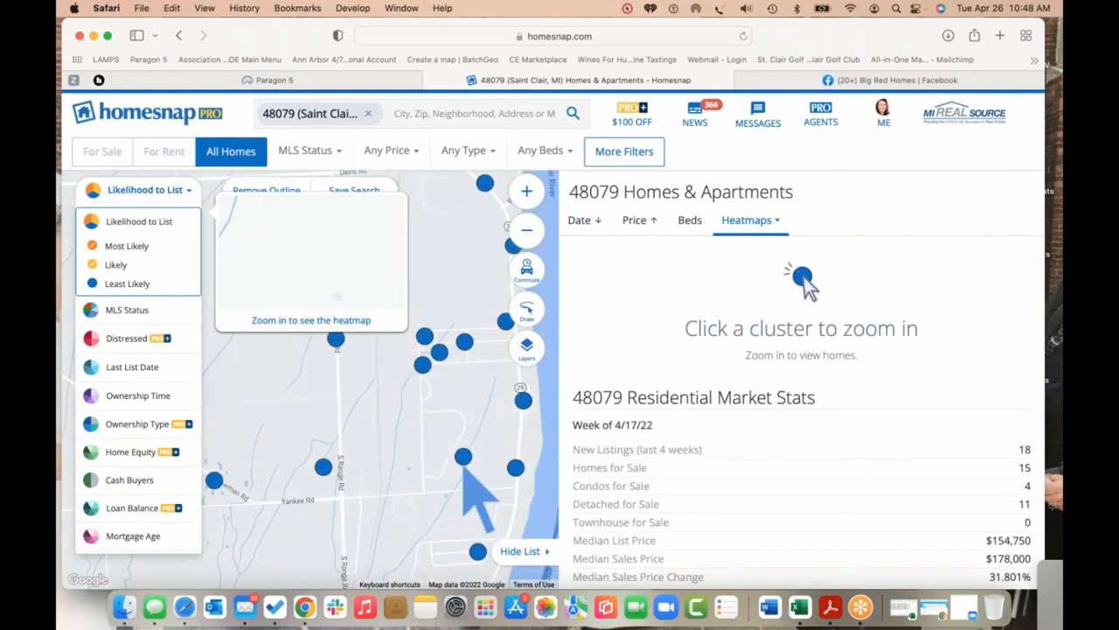
left_click(526, 202)
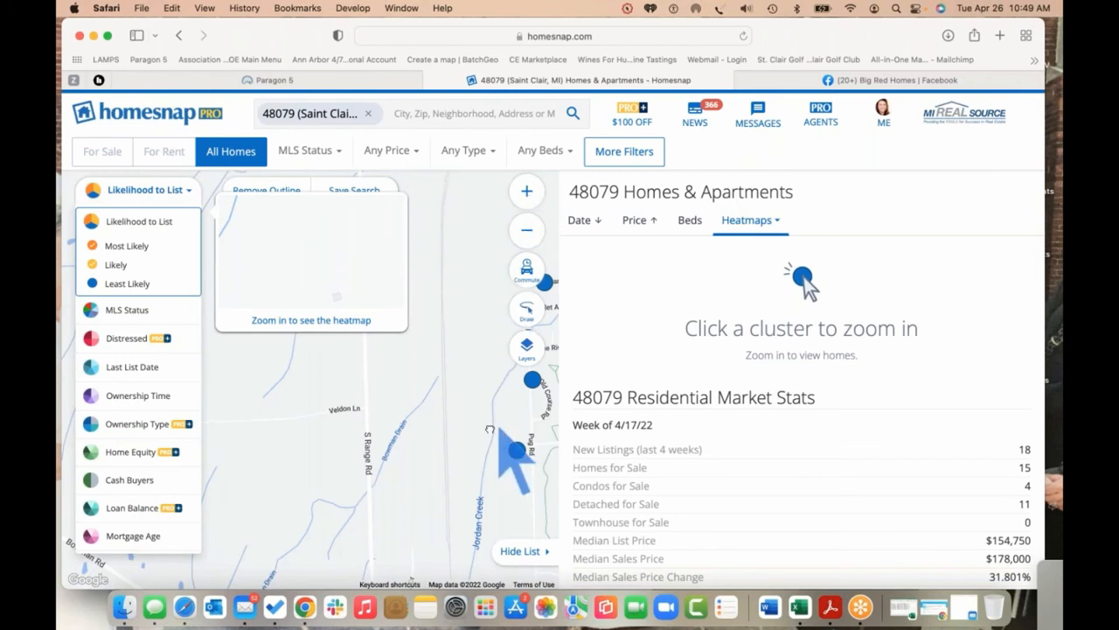
left_click_drag(499, 427, 421, 411)
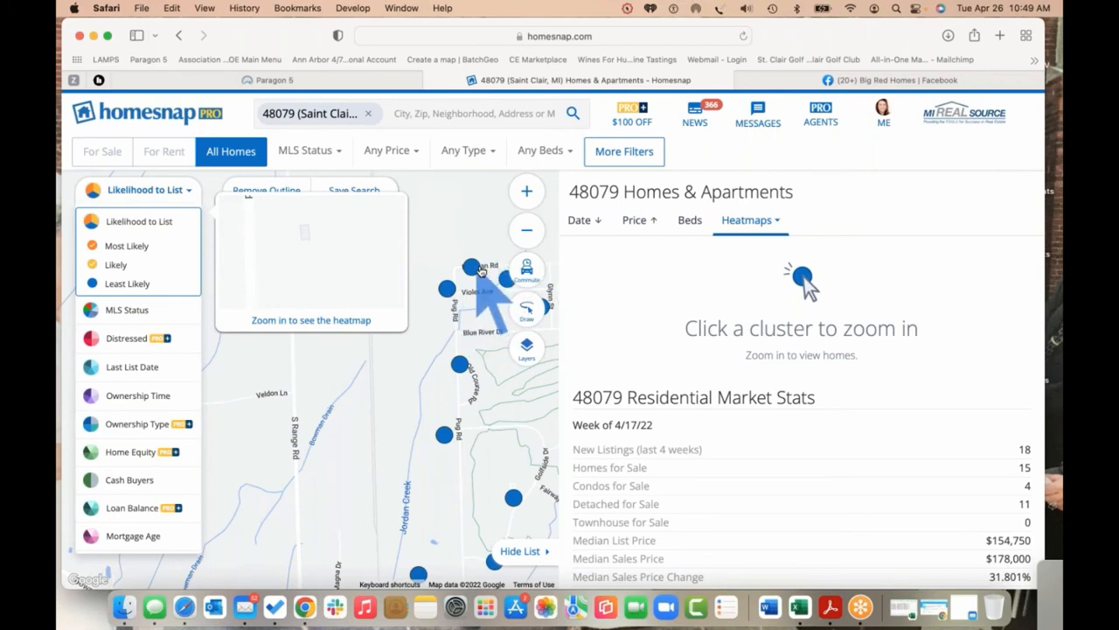
Zoom in two more levels and recentre the map on Pug Rd and Jordan Creek
scroll(533, 208, "up", 5)
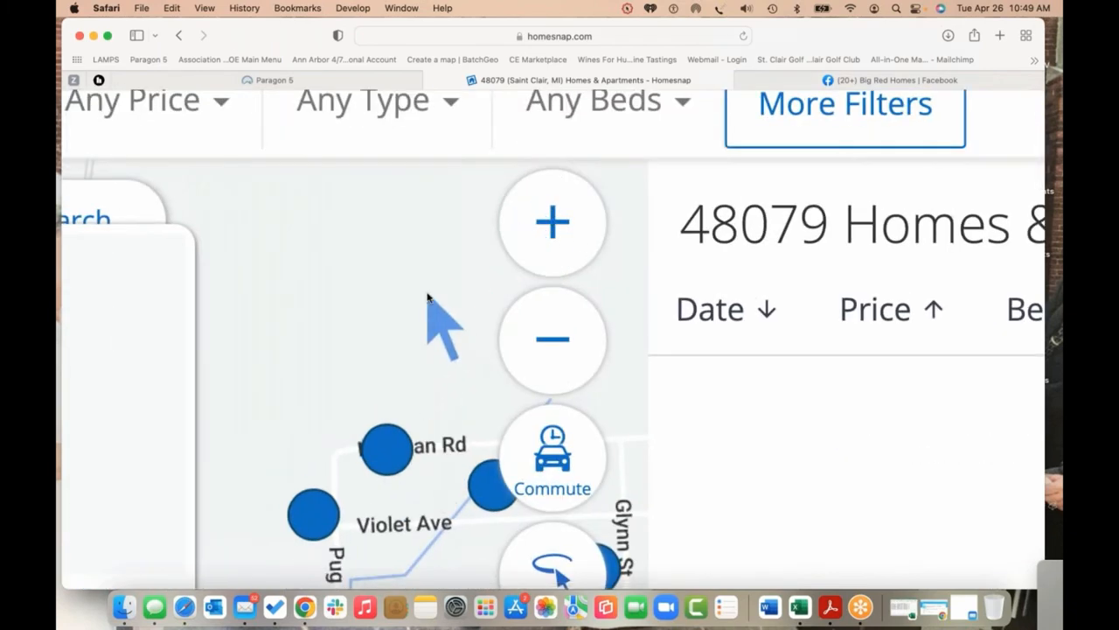
scroll(428, 298, "down", 5)
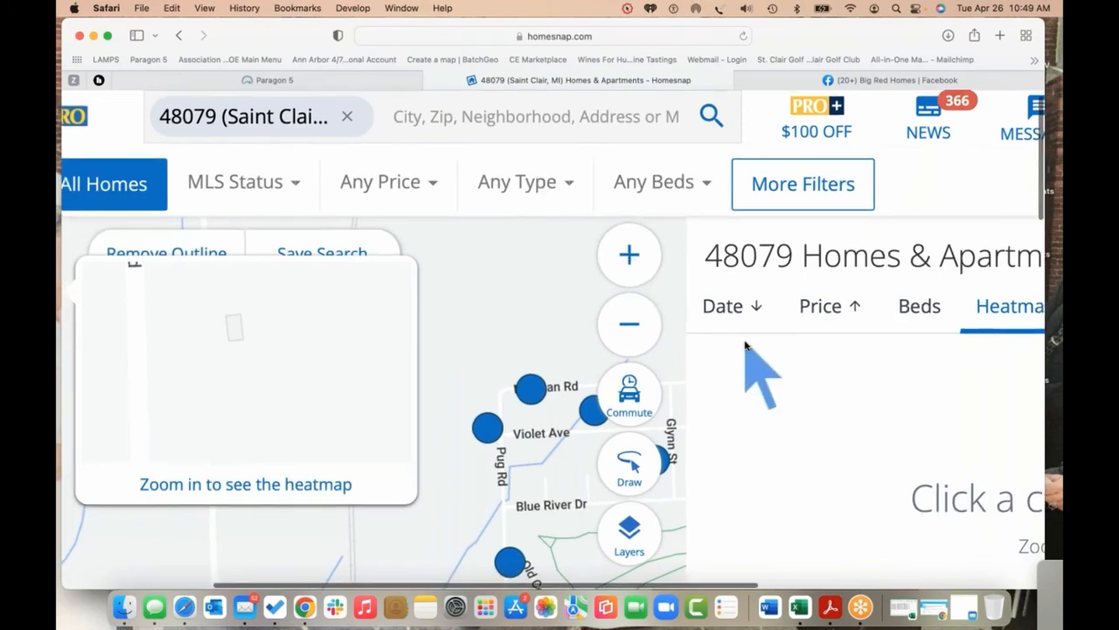
scroll(746, 345, "down", 5)
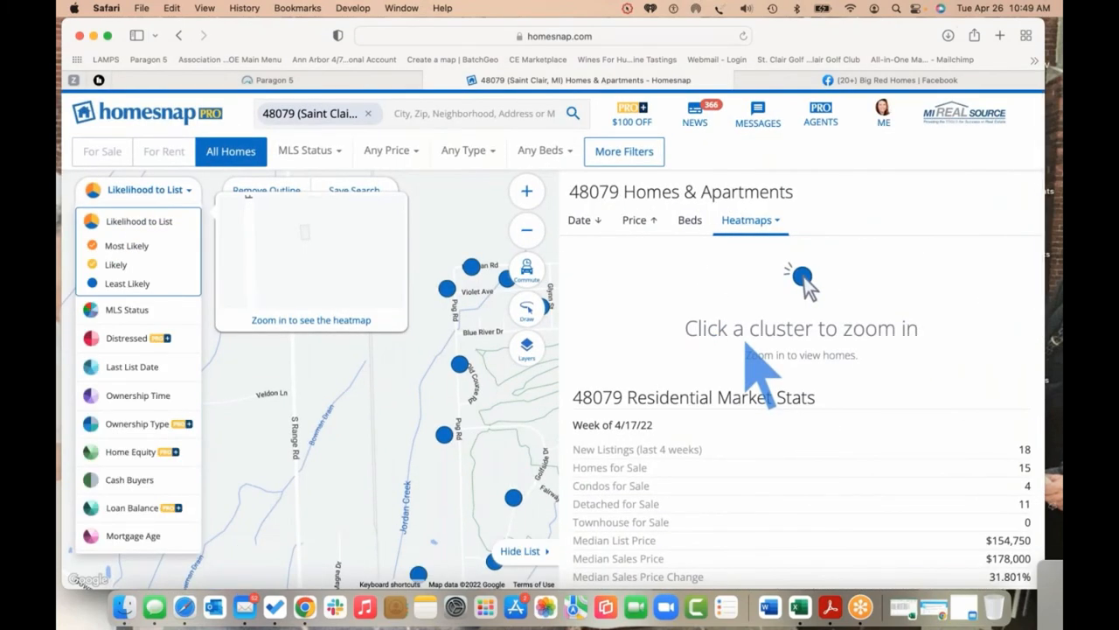
left_click(528, 192)
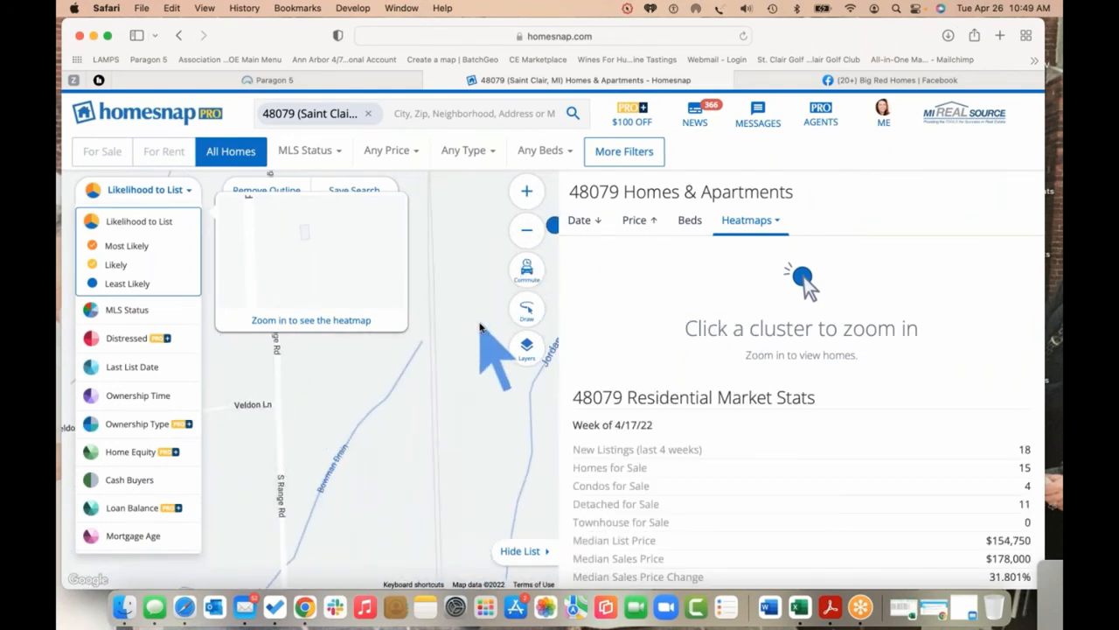
left_click_drag(413, 344, 359, 368)
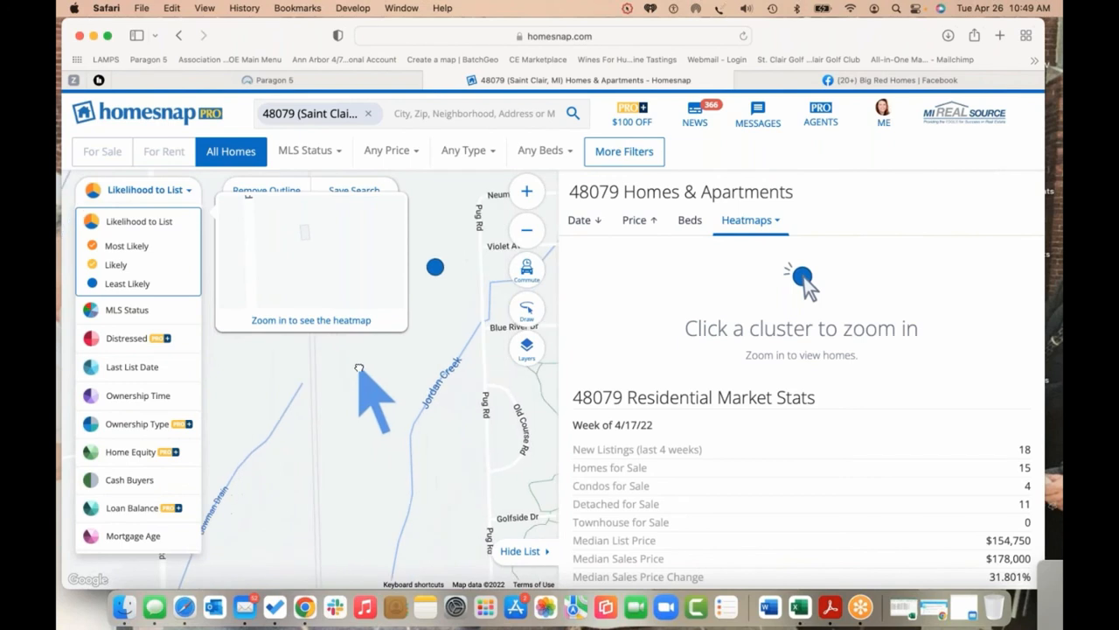
left_click(528, 191)
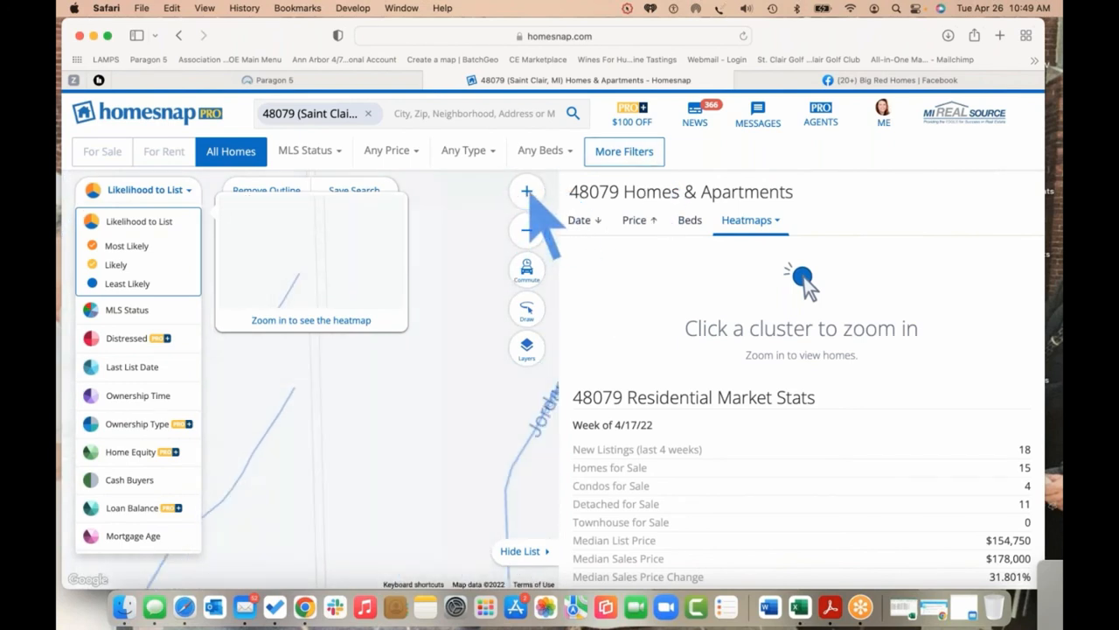
left_click_drag(420, 307, 340, 430)
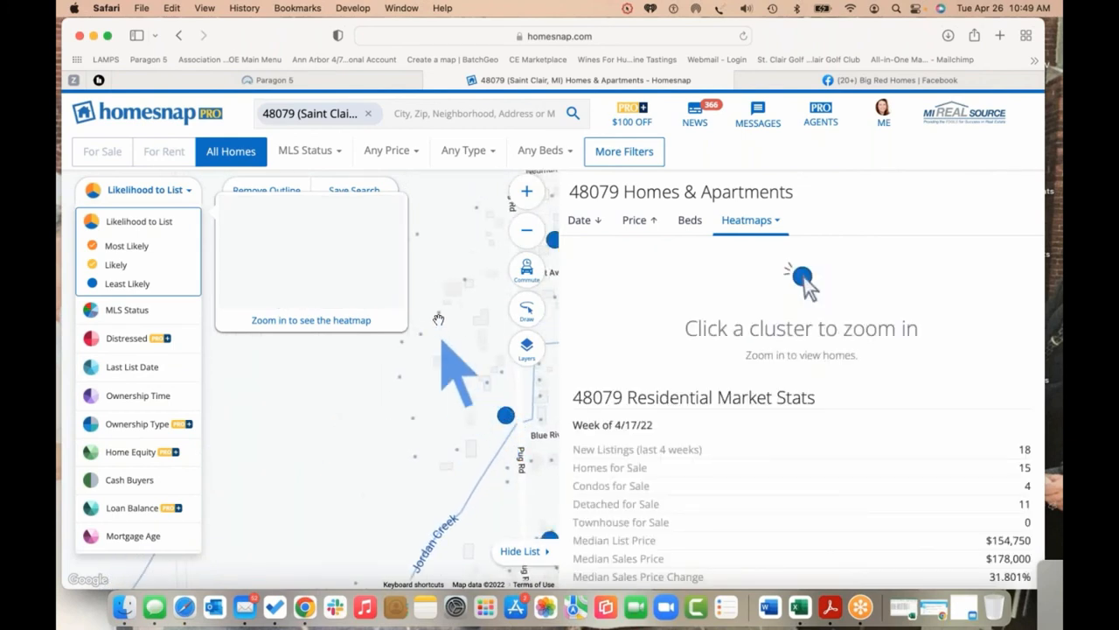
Zoom in on Pug Road until only the $207K off-market home remains, then close the Homesnap tab
left_click(528, 190)
left_click_drag(461, 445, 321, 438)
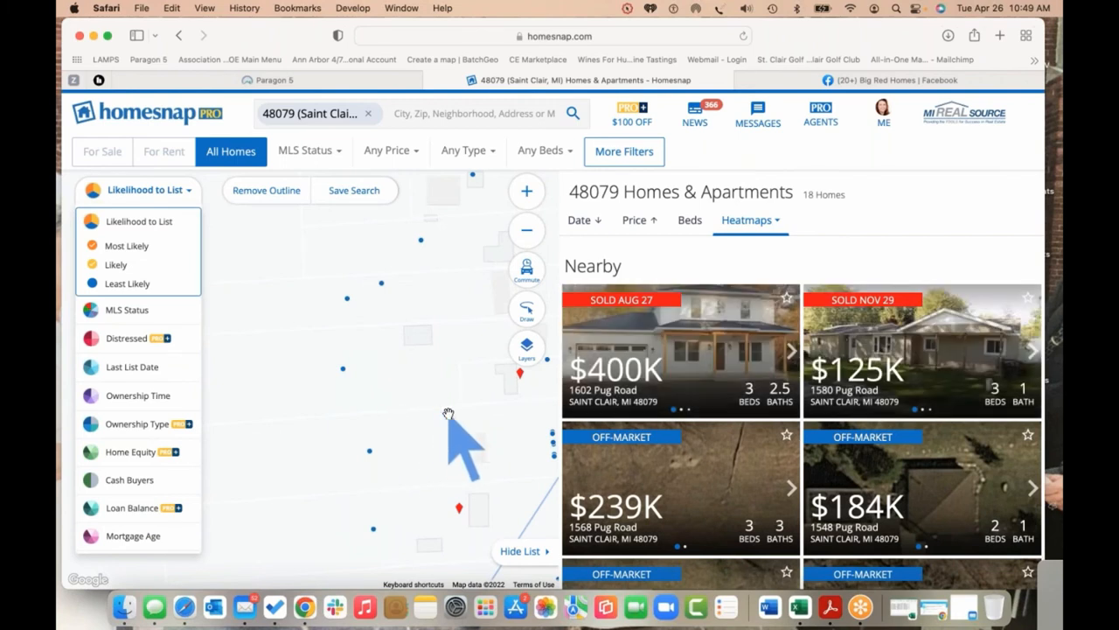
left_click(530, 195)
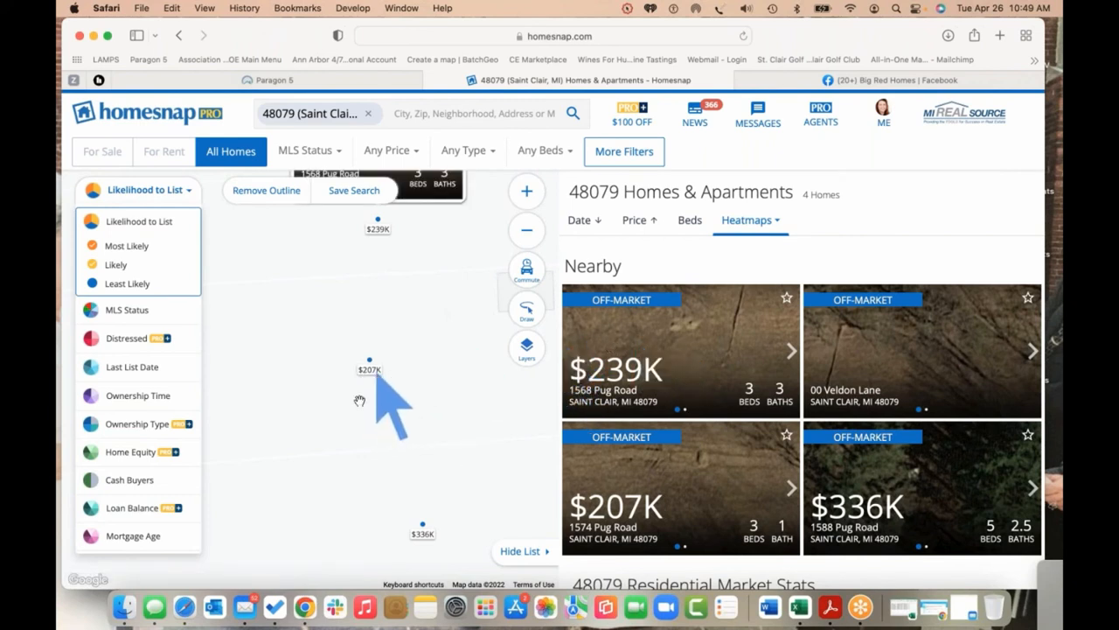
left_click(527, 192)
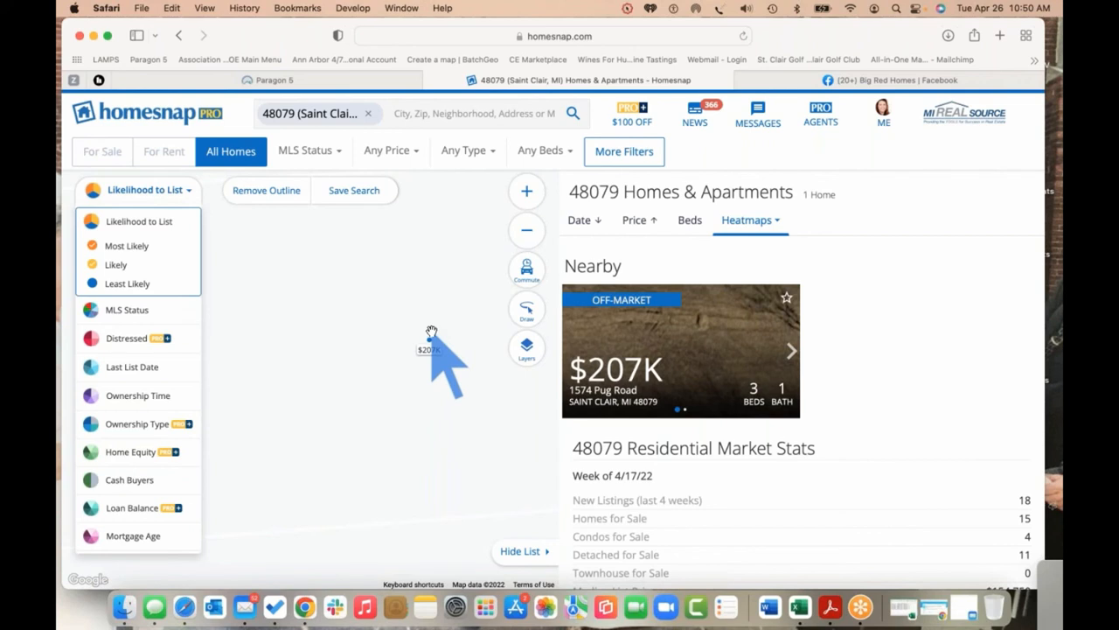
left_click(431, 81)
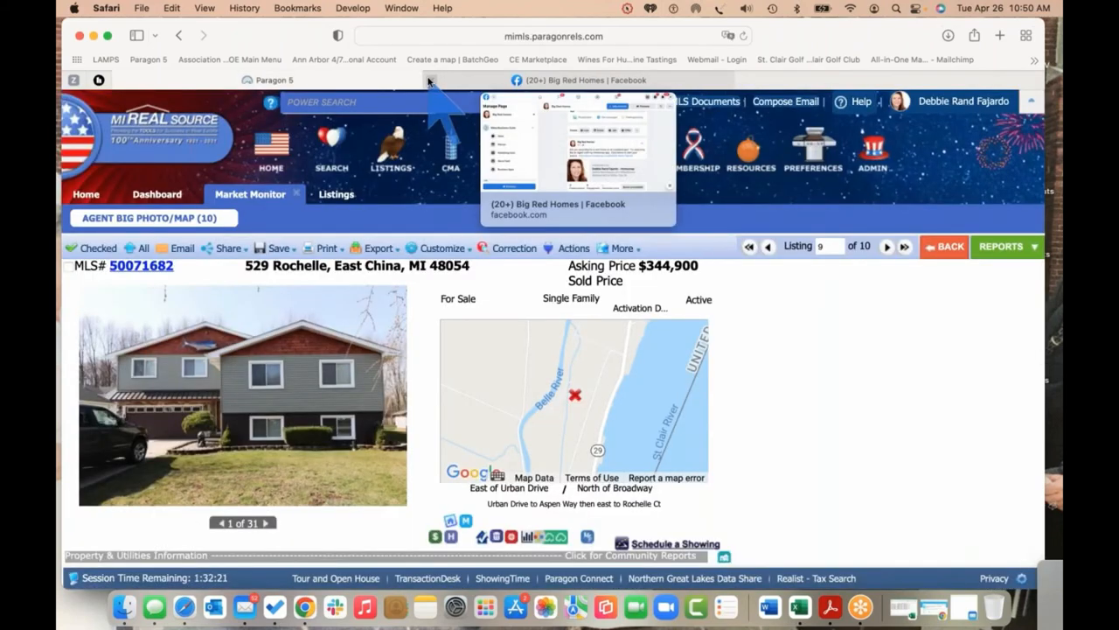
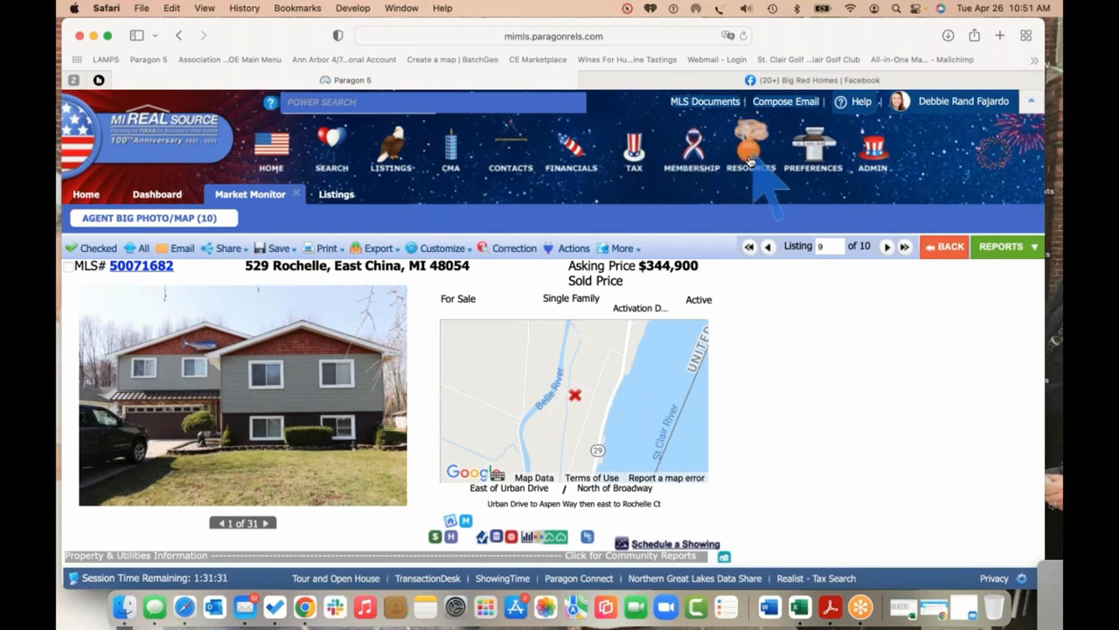
Launch Realist - Tax Search from Paragon's Tax Data menu, showing the St Clair, MI map
left_click(633, 147)
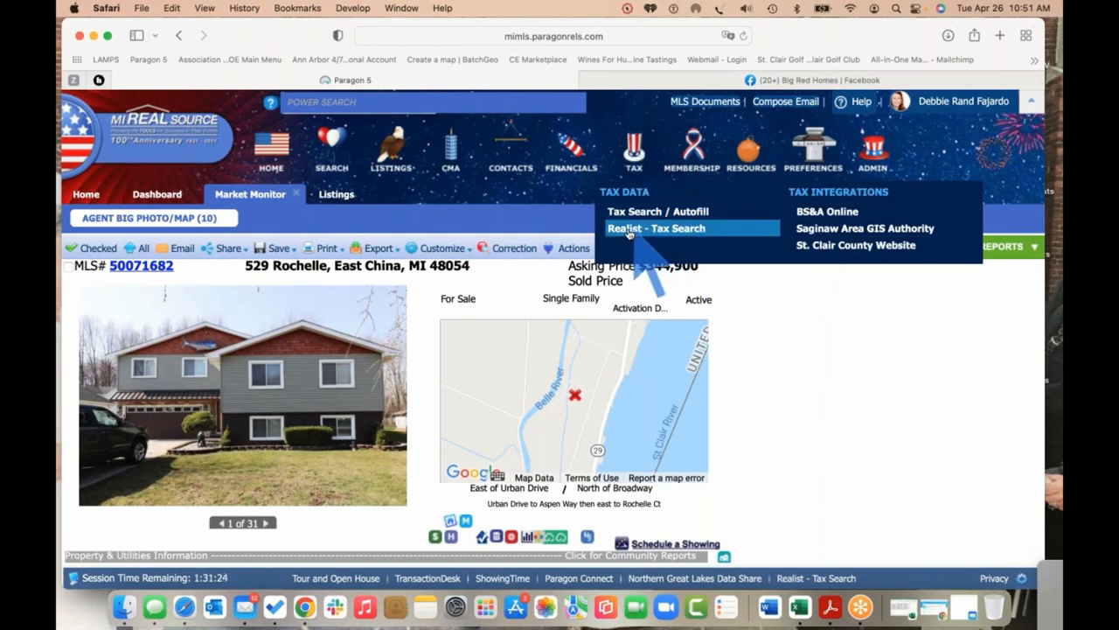
left_click(687, 230)
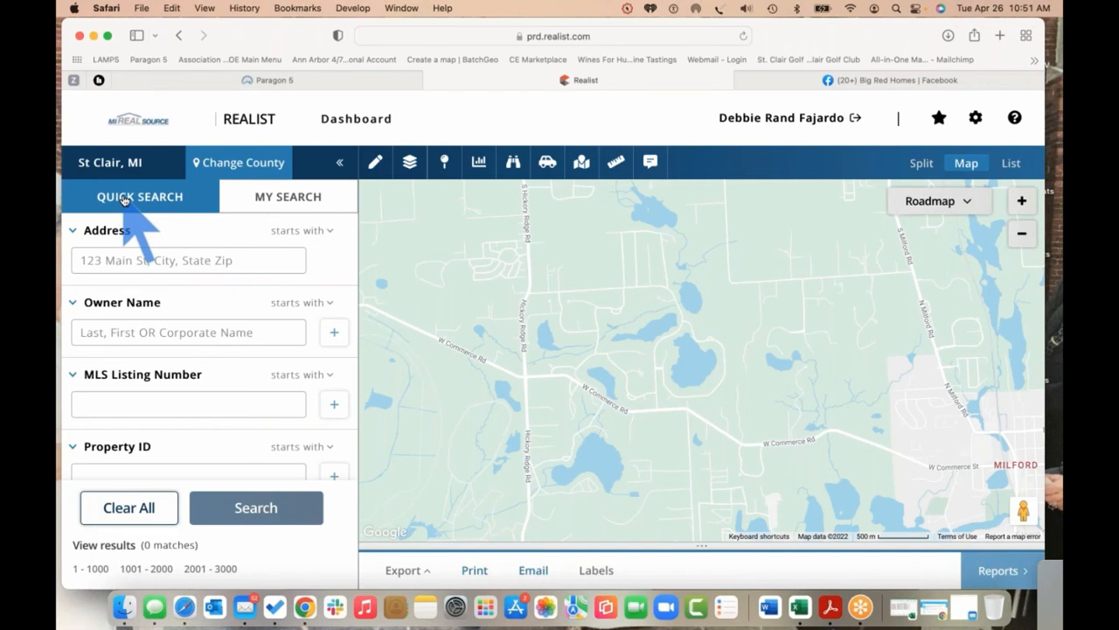
In My Search, delete the Polygon2 map filter and review the remaining criteria
left_click(288, 199)
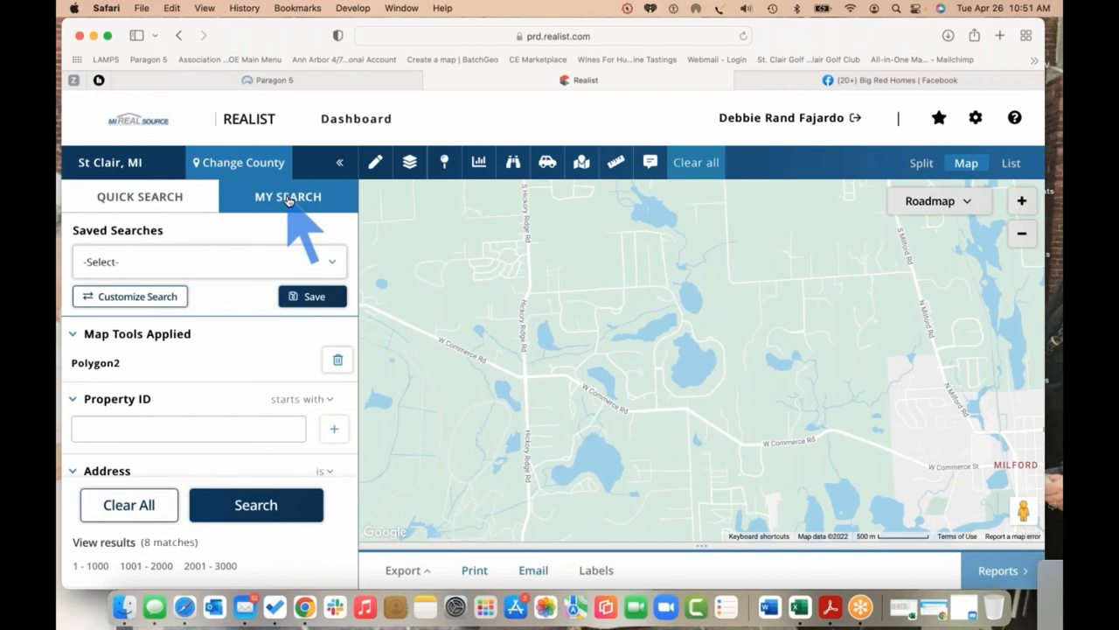
mouse_move(119, 163)
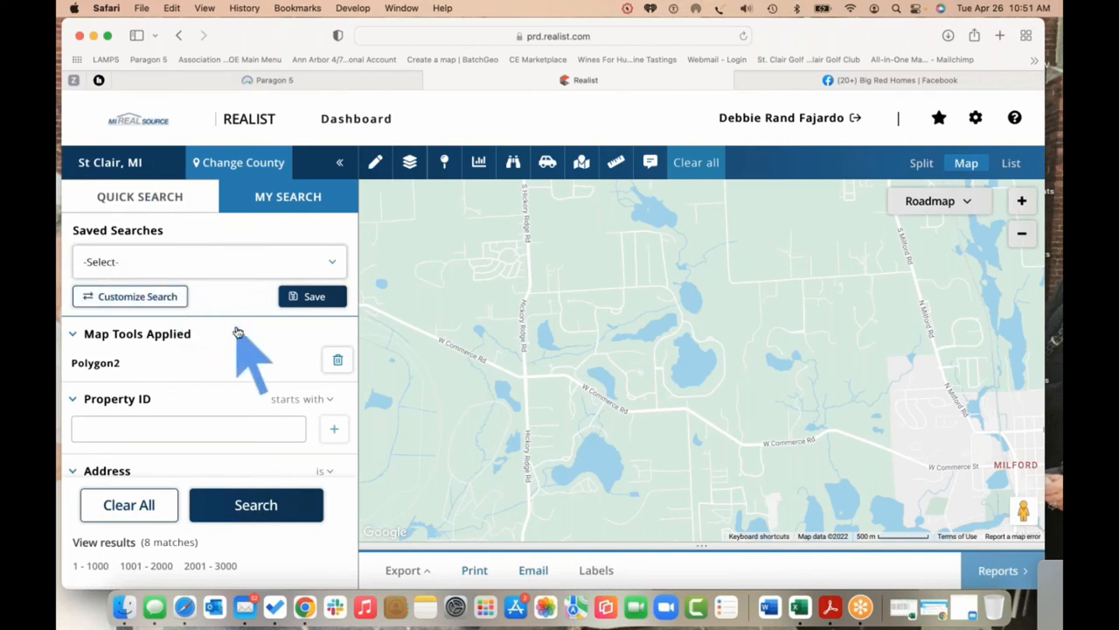
scroll(238, 332, "down", 5)
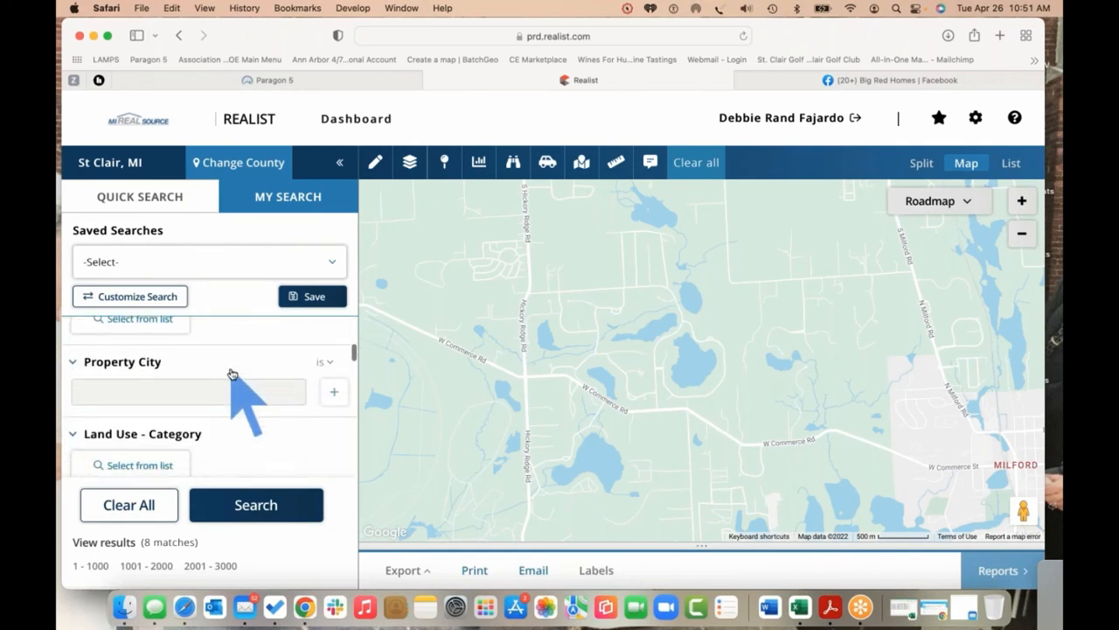
scroll(231, 374, "down", 4)
scroll(232, 374, "up", 8)
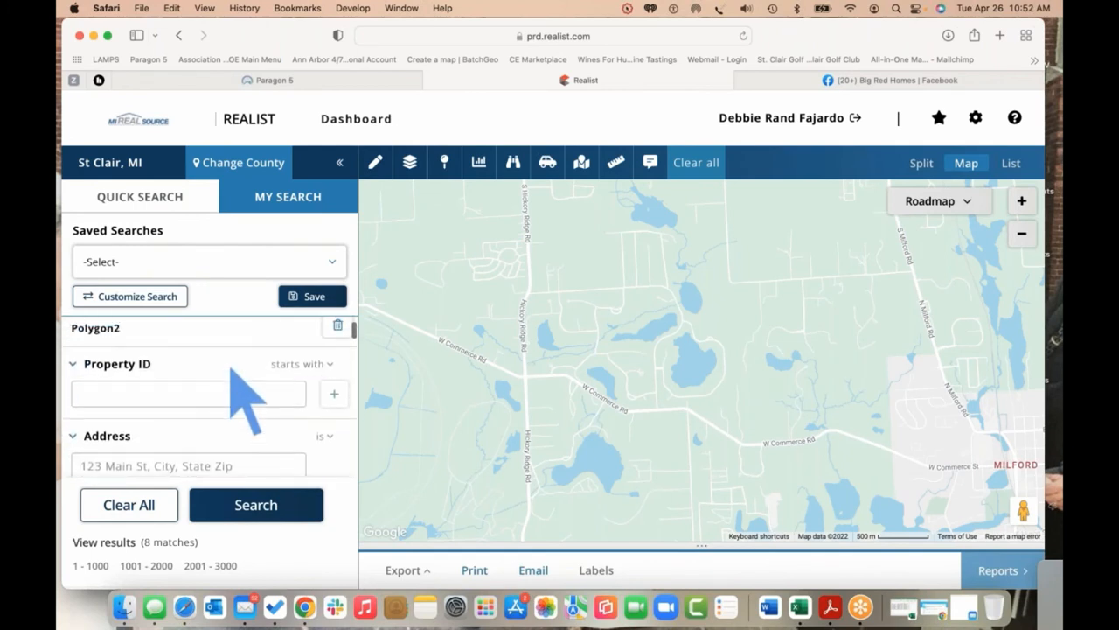
scroll(231, 369, "up", 1)
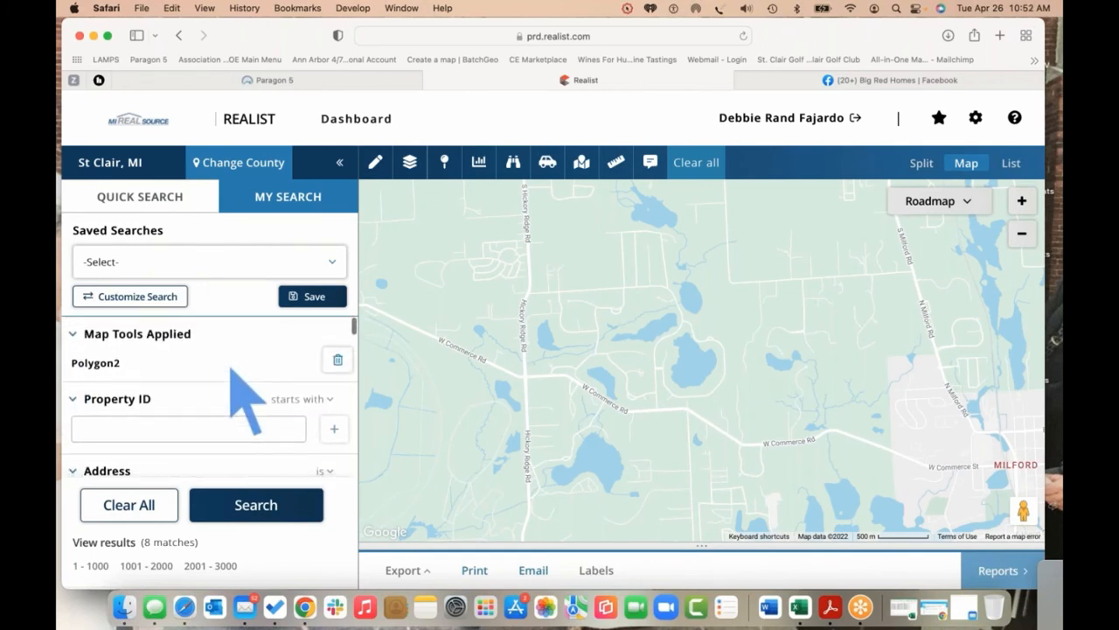
left_click(335, 361)
scroll(301, 367, "down", 1)
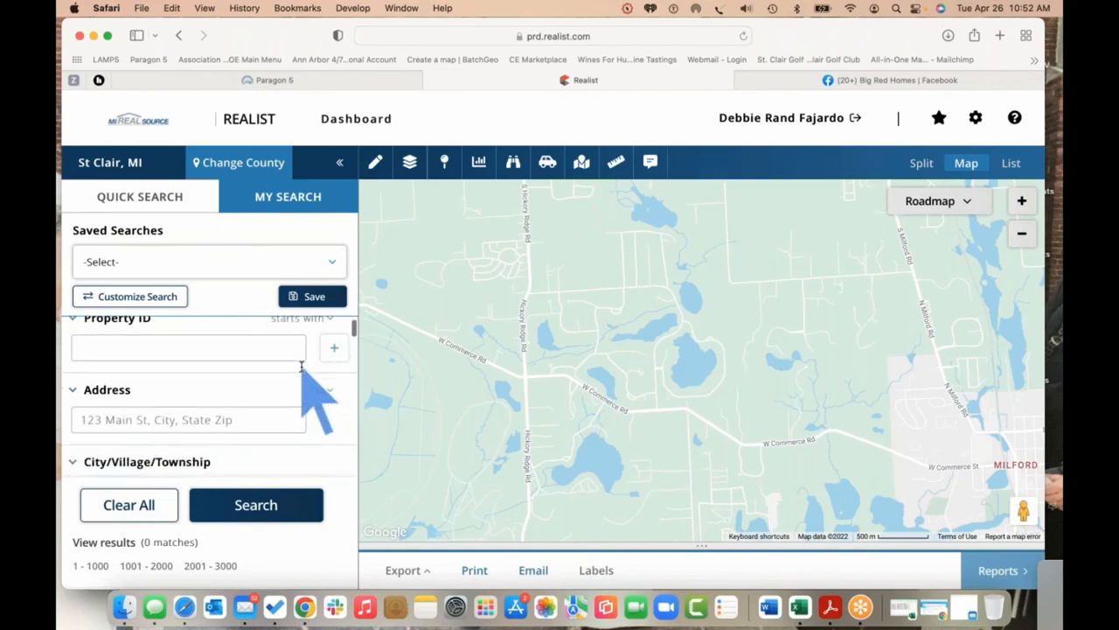
scroll(288, 371, "down", 10)
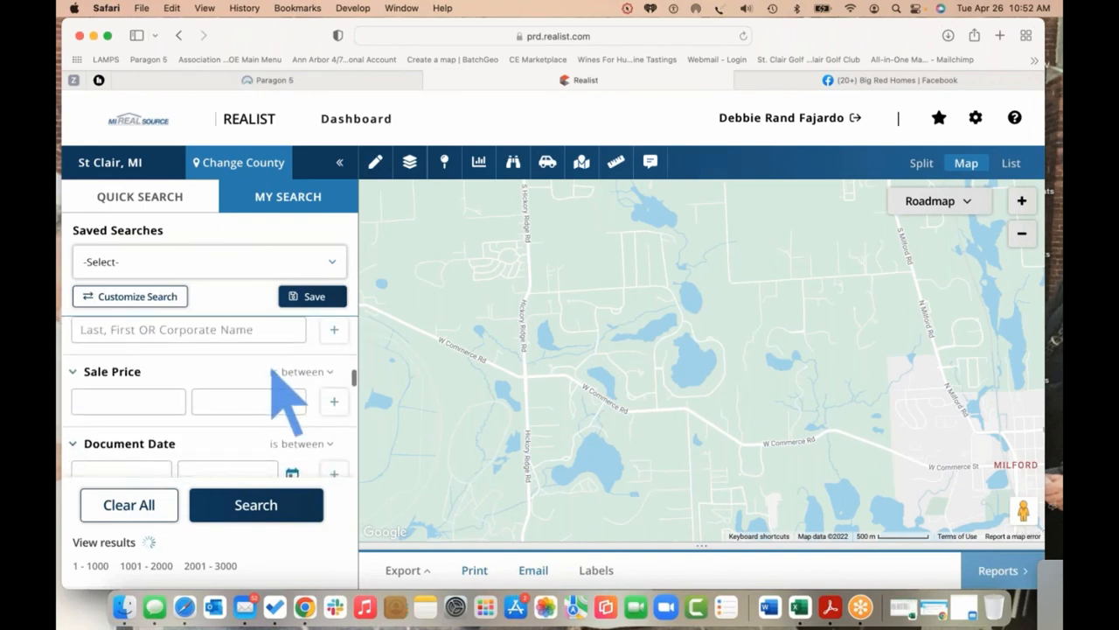
scroll(288, 398, "down", 10)
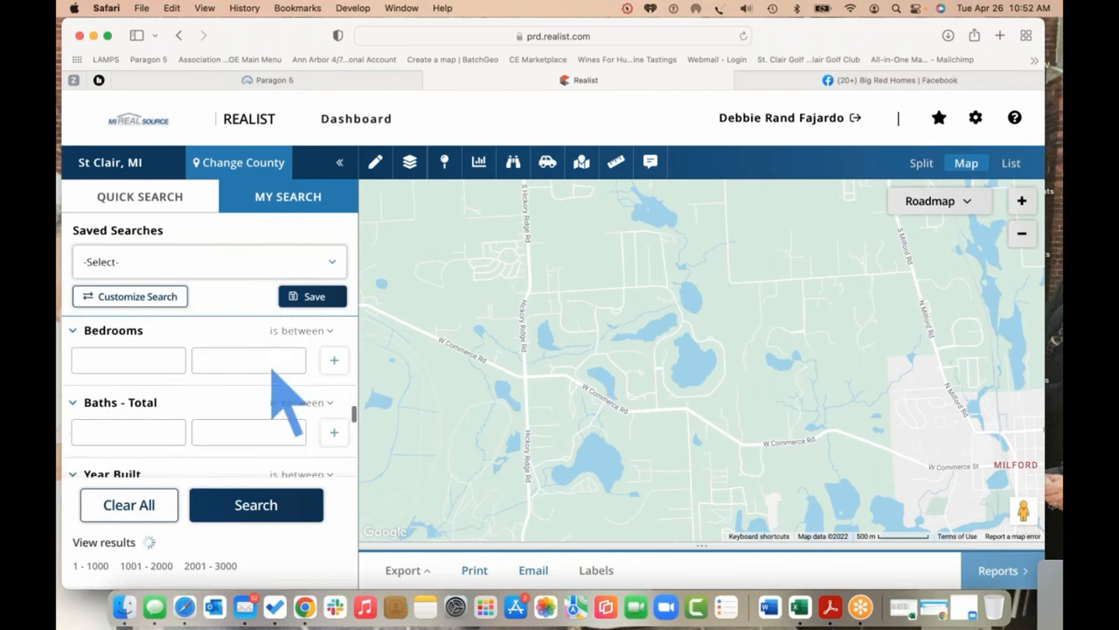
scroll(284, 398, "down", 6)
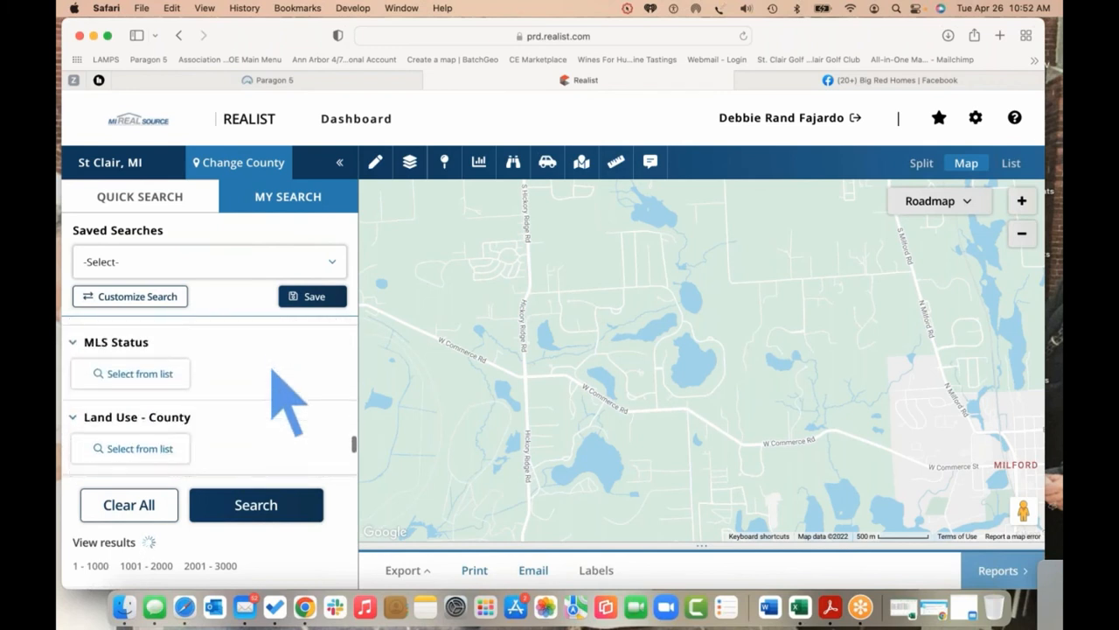
scroll(289, 397, "down", 5)
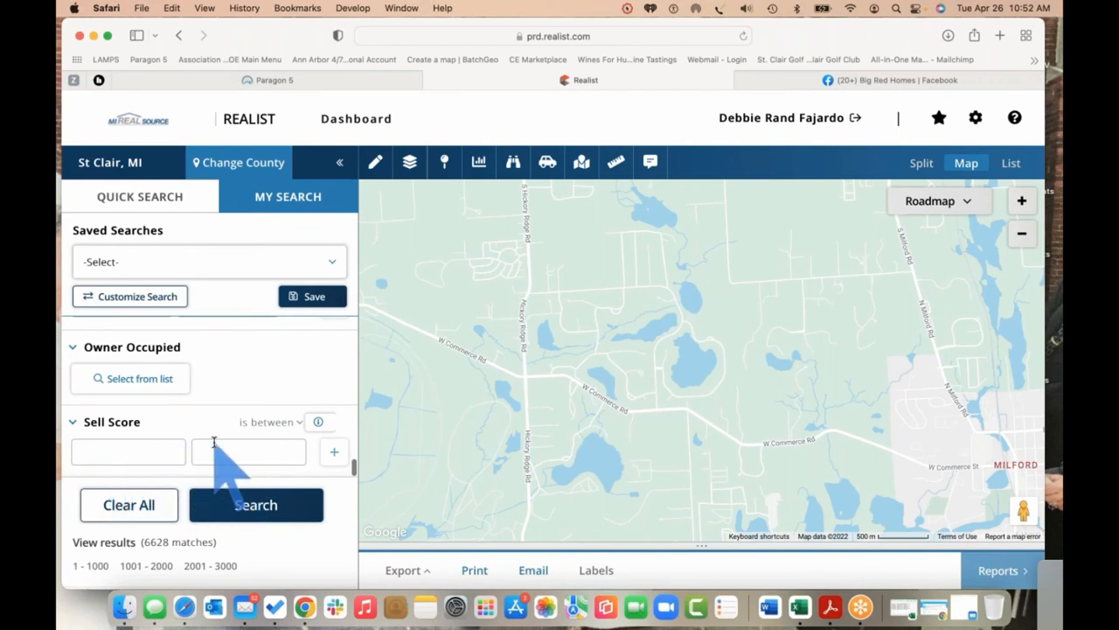
Search for properties with Sell Score greater than 750, returning 946 matches
mouse_move(318, 424)
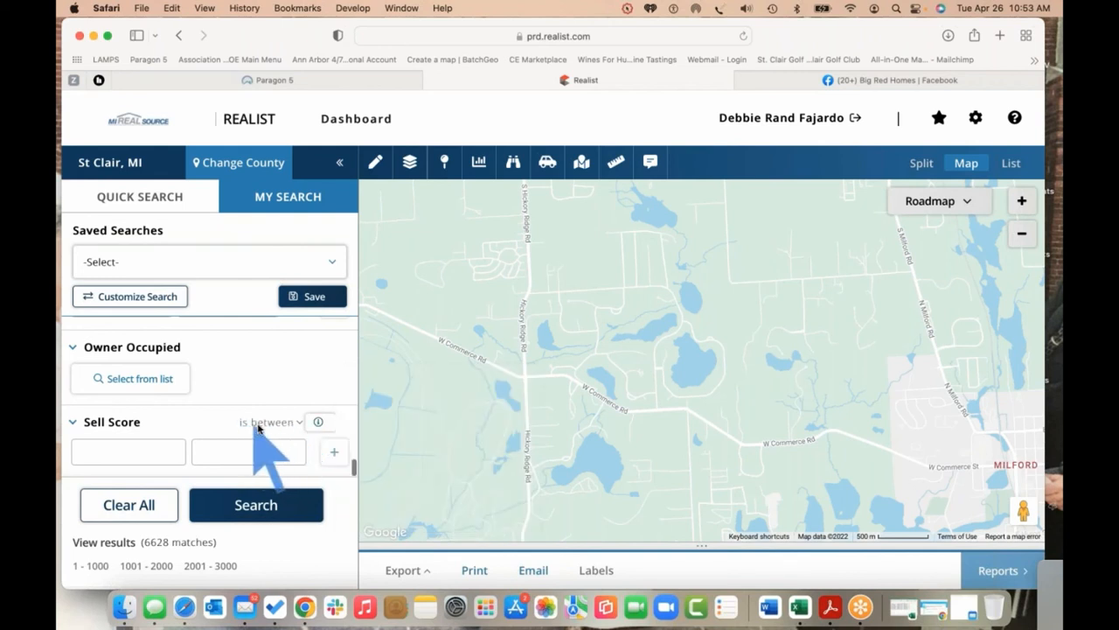
left_click(290, 424)
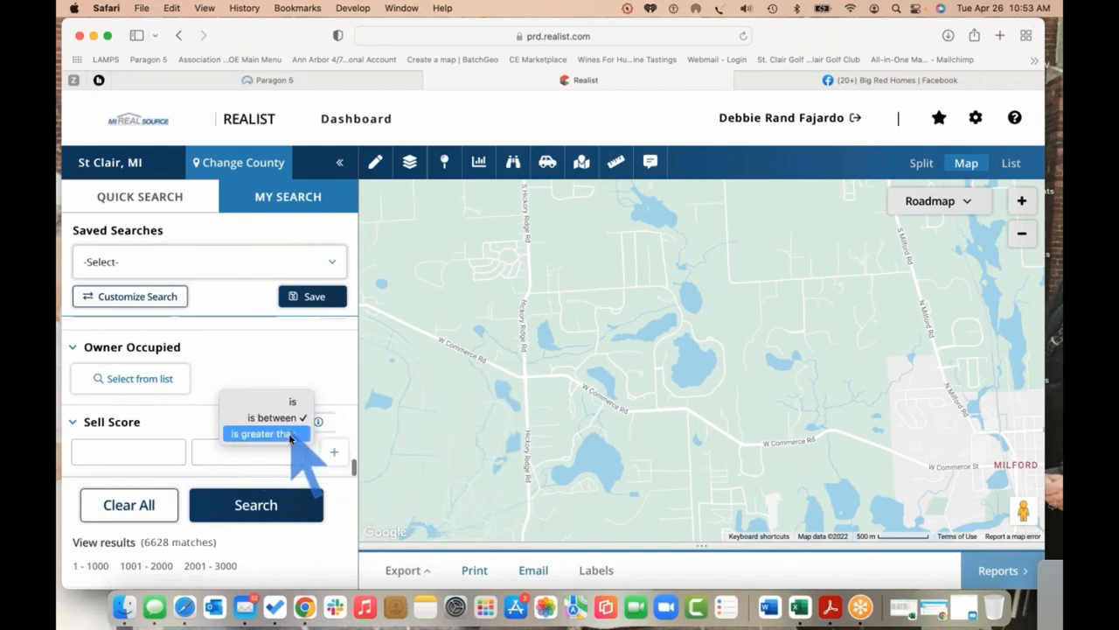
left_click(288, 434)
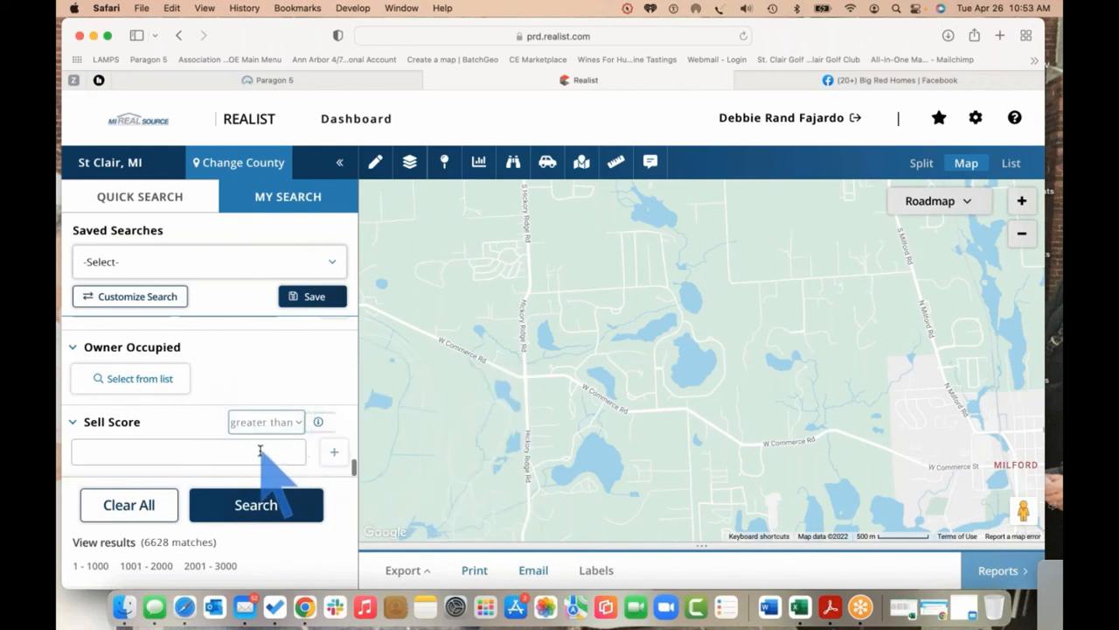
left_click(260, 452)
type("750")
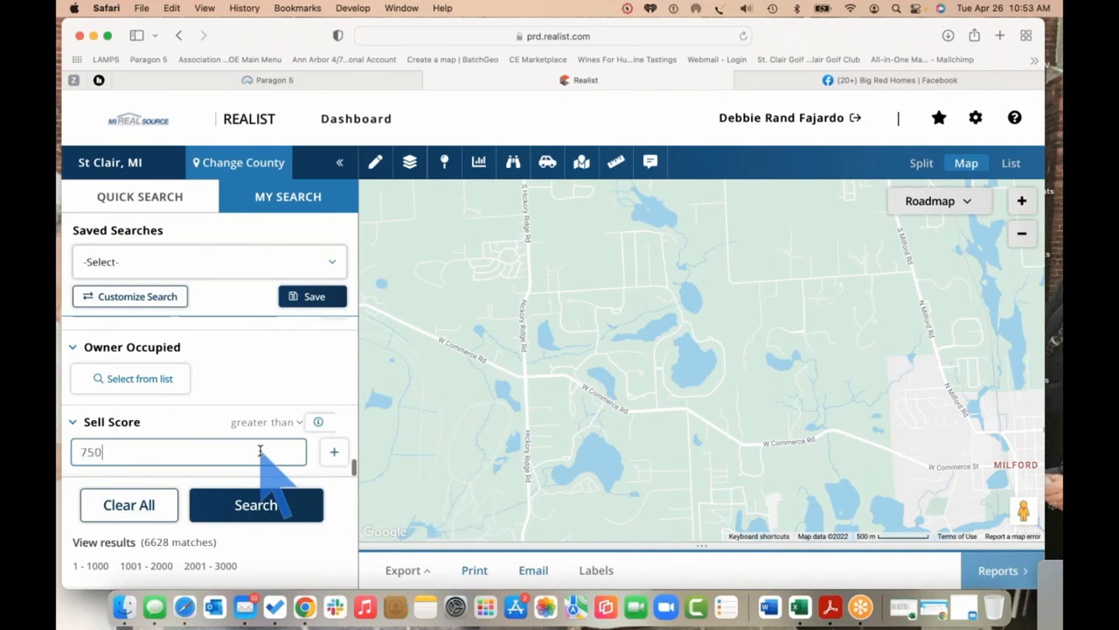
left_click(262, 508)
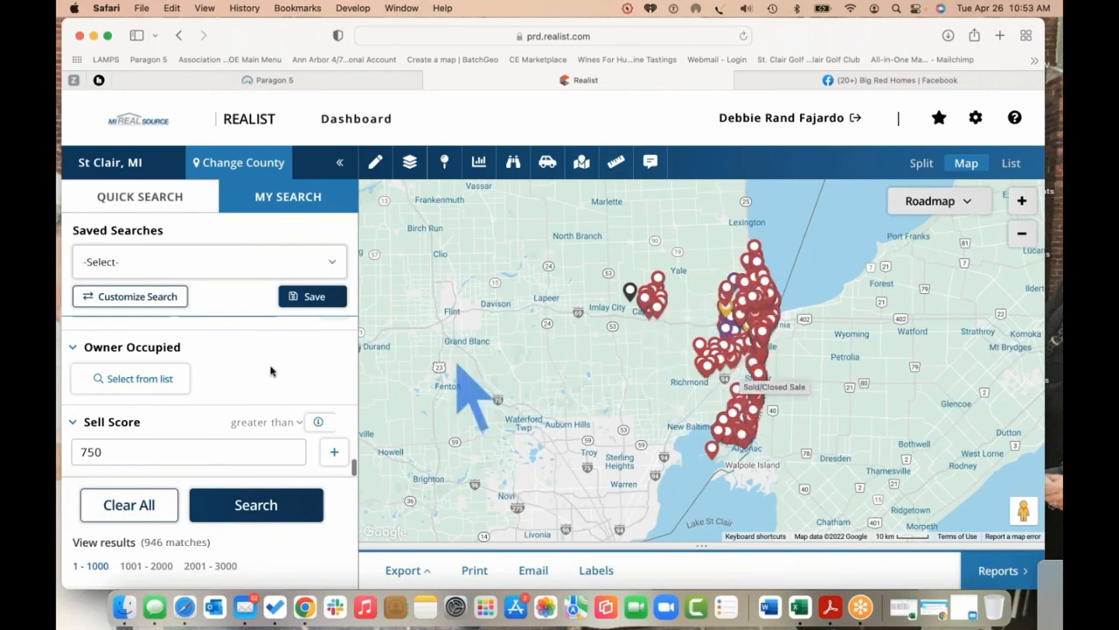
Scroll up to the Property City criterion and select its field to enter 'saint clair'
scroll(240, 385, "up", 3)
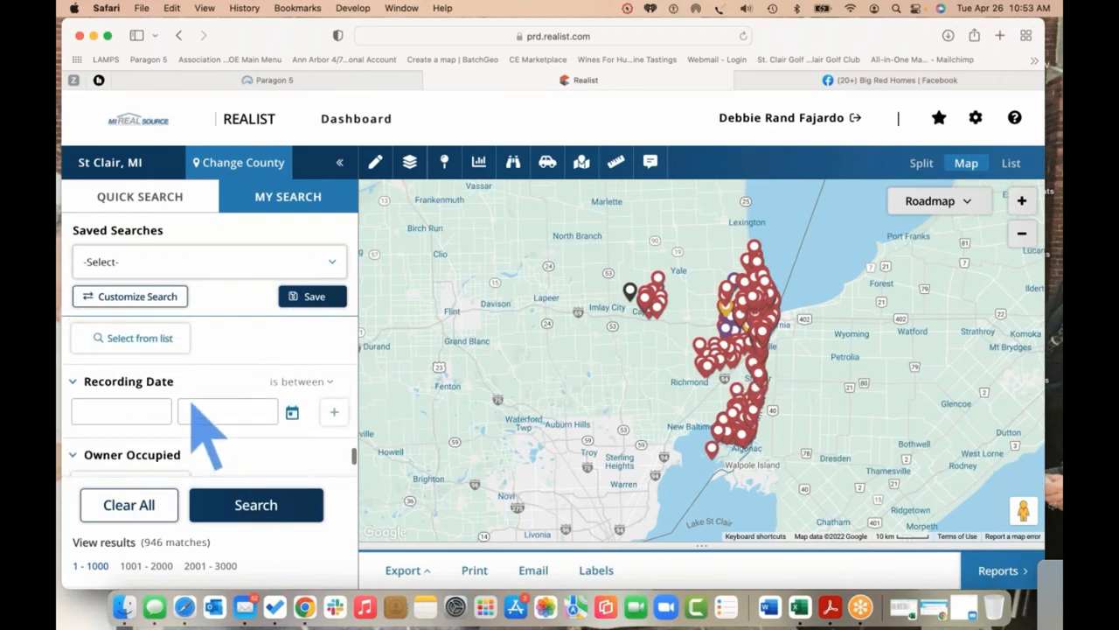
scroll(192, 405, "up", 10)
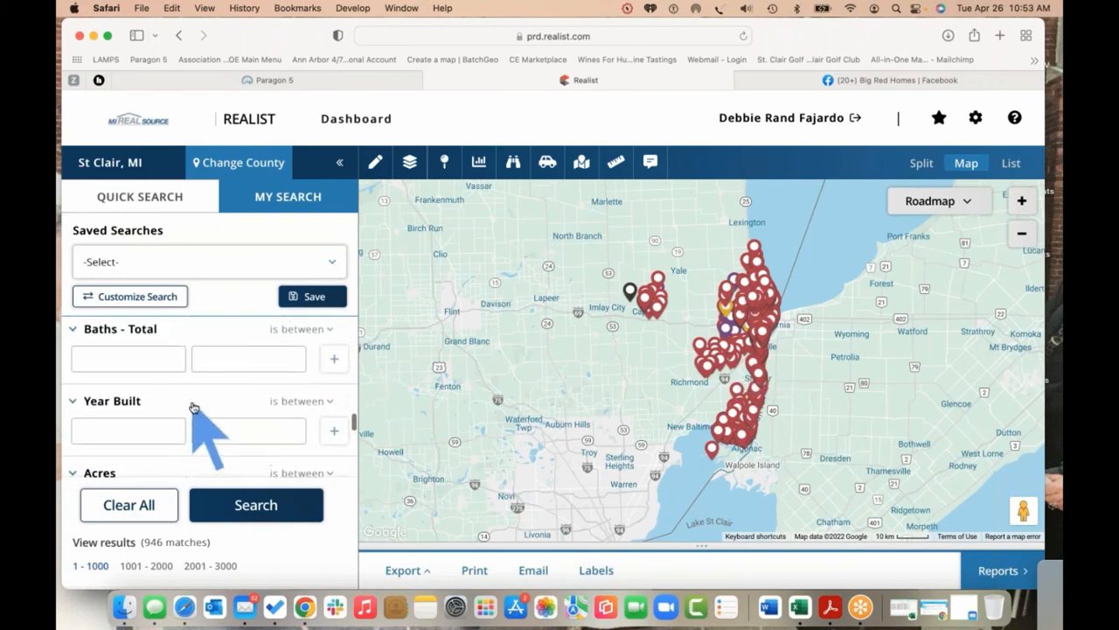
scroll(193, 407, "up", 6)
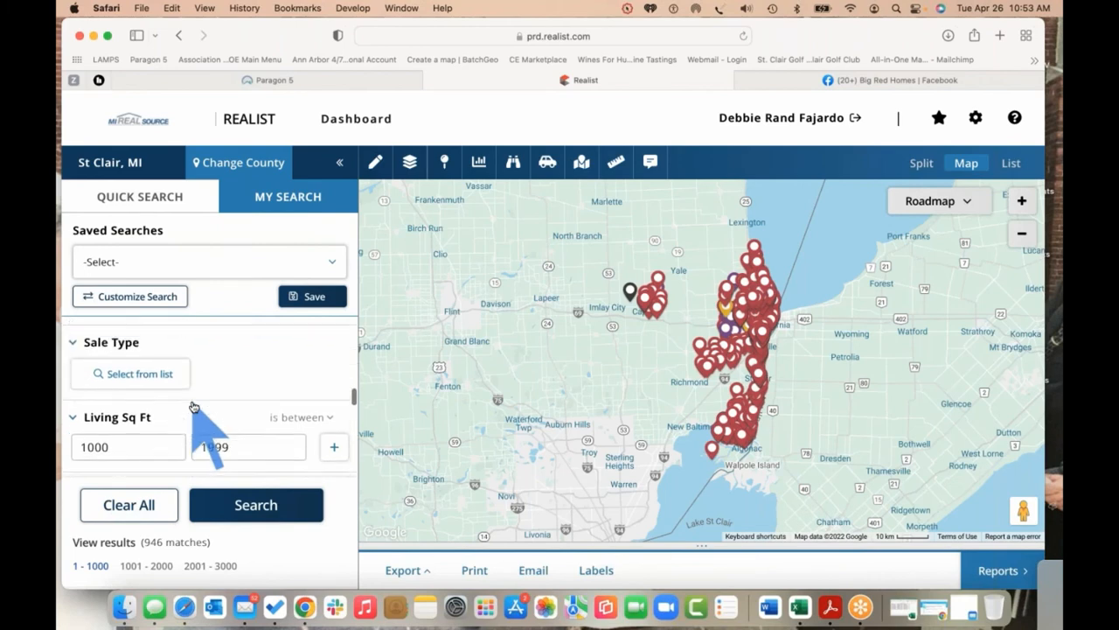
scroll(194, 406, "up", 6)
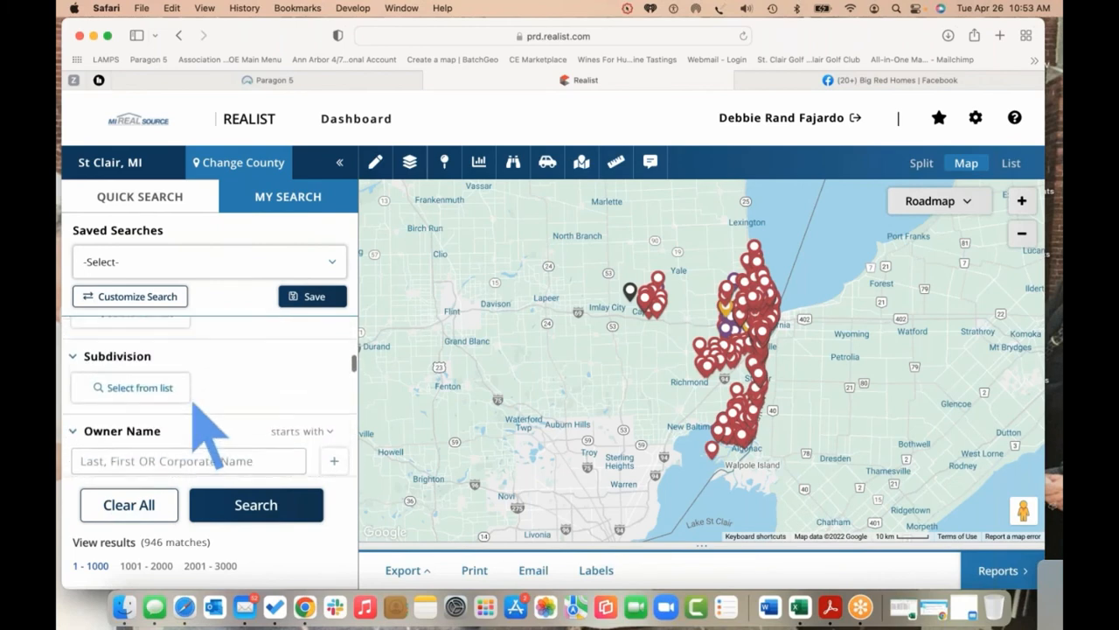
scroll(208, 435, "up", 4)
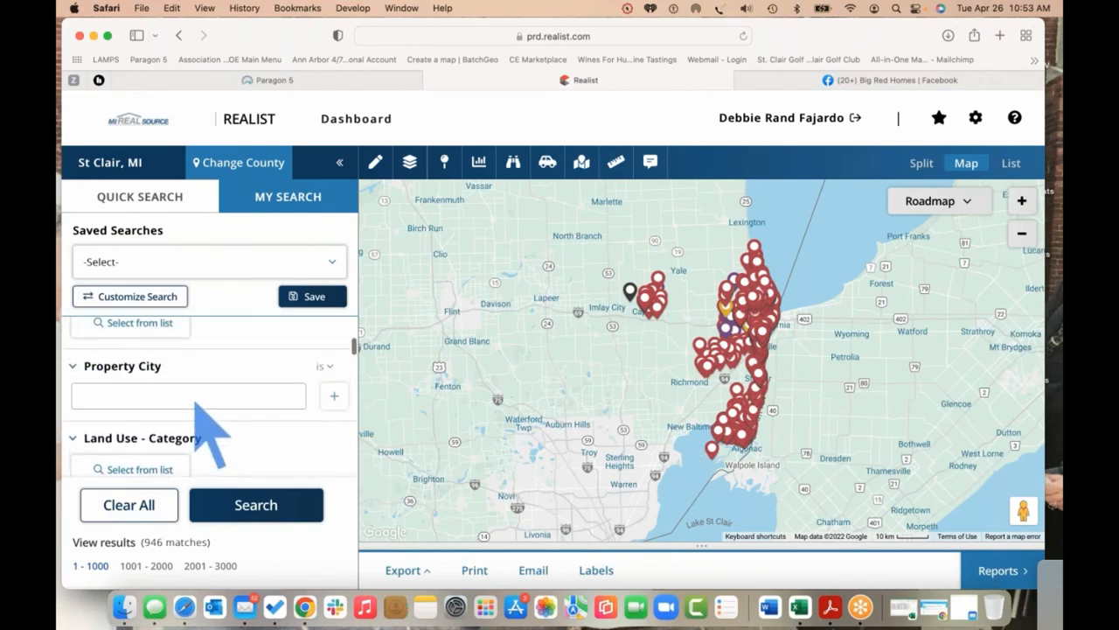
scroll(198, 403, "up", 1)
left_click(199, 403)
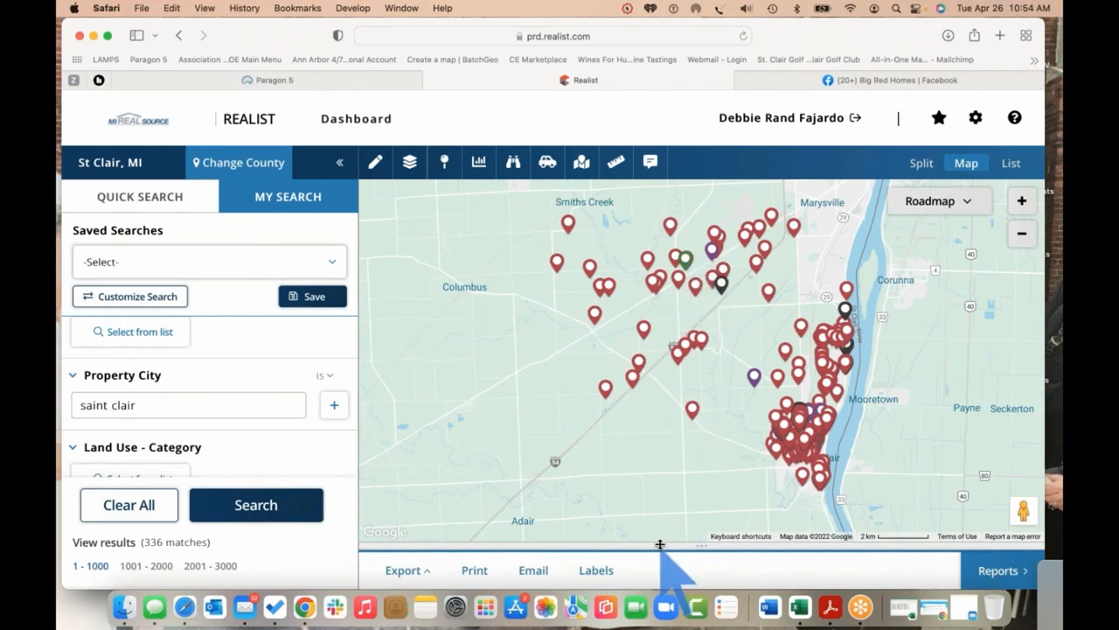
Sort the results by MLS status and uncheck the first three rows, leaving 333 of 336 selected
left_click_drag(660, 544, 659, 374)
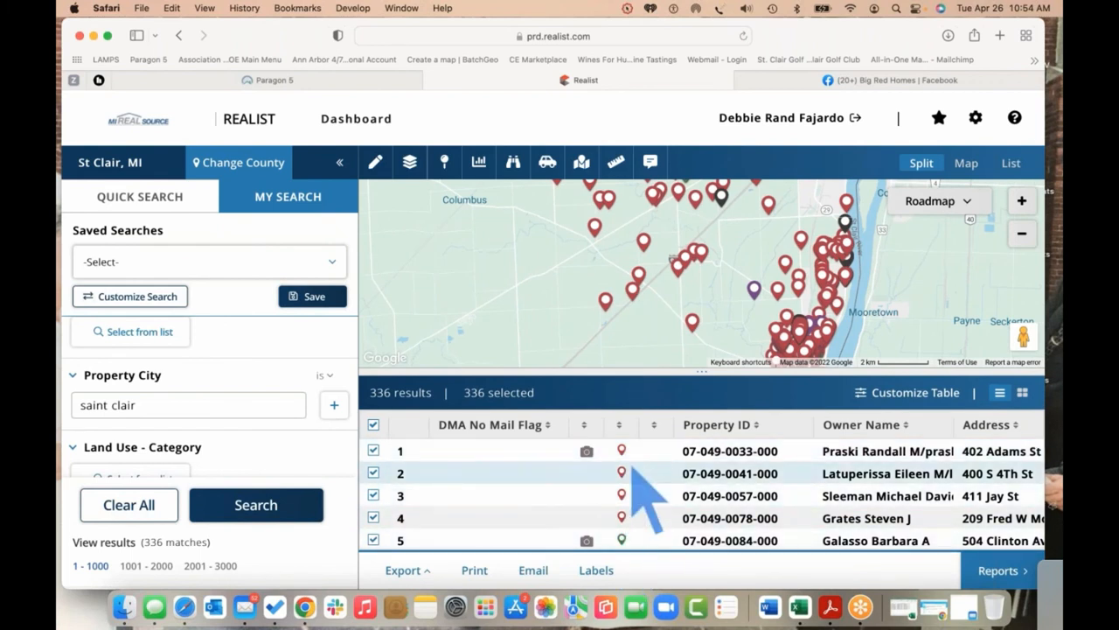
left_click(620, 426)
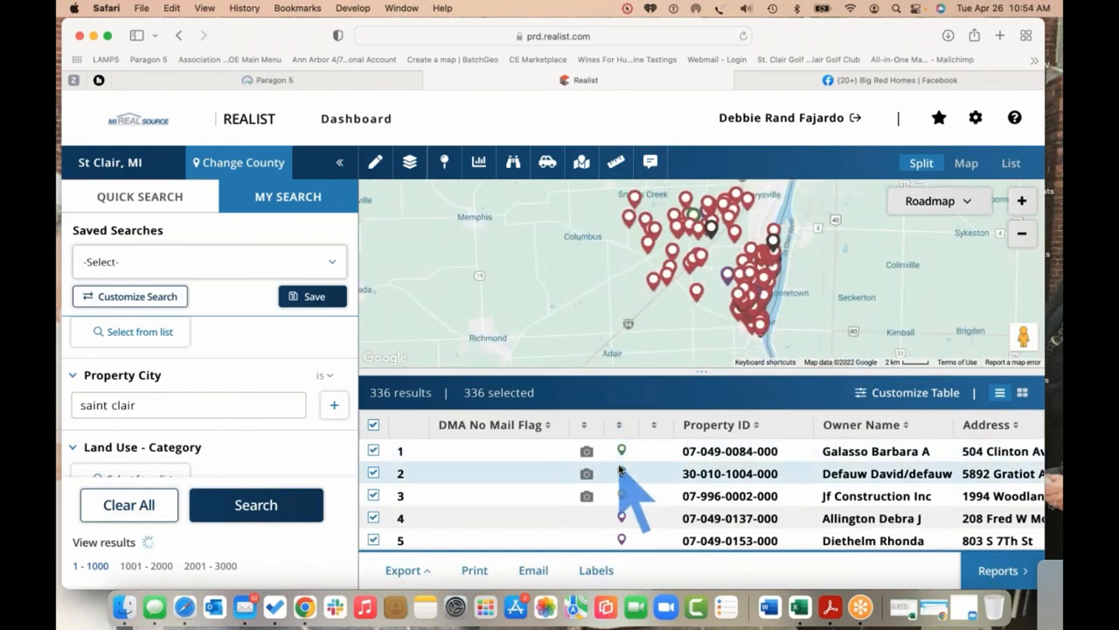
mouse_move(622, 455)
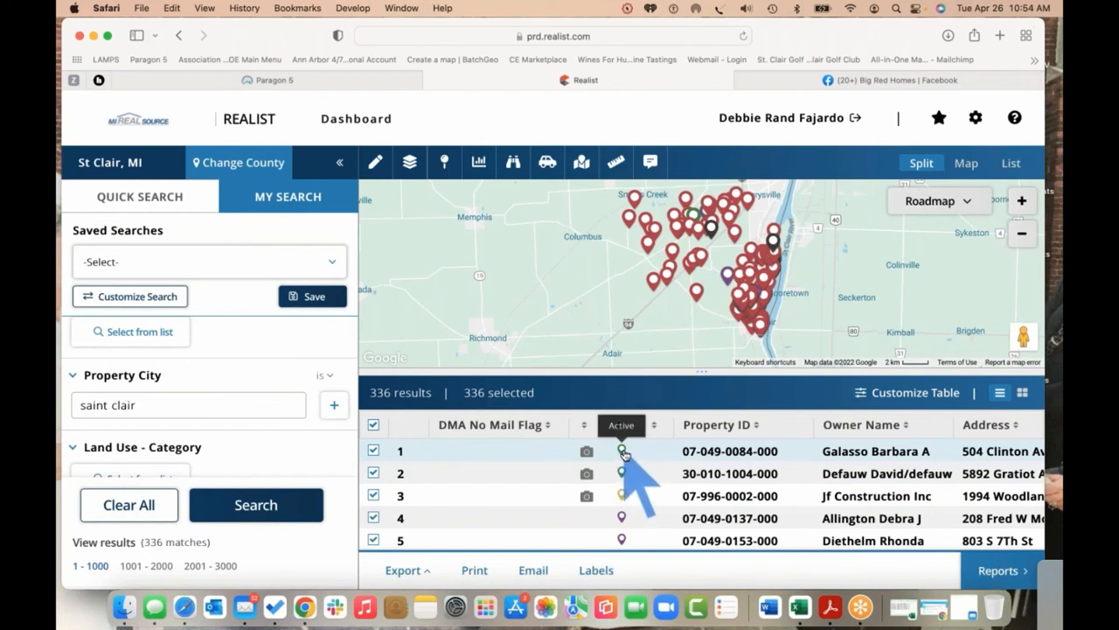
left_click(373, 451)
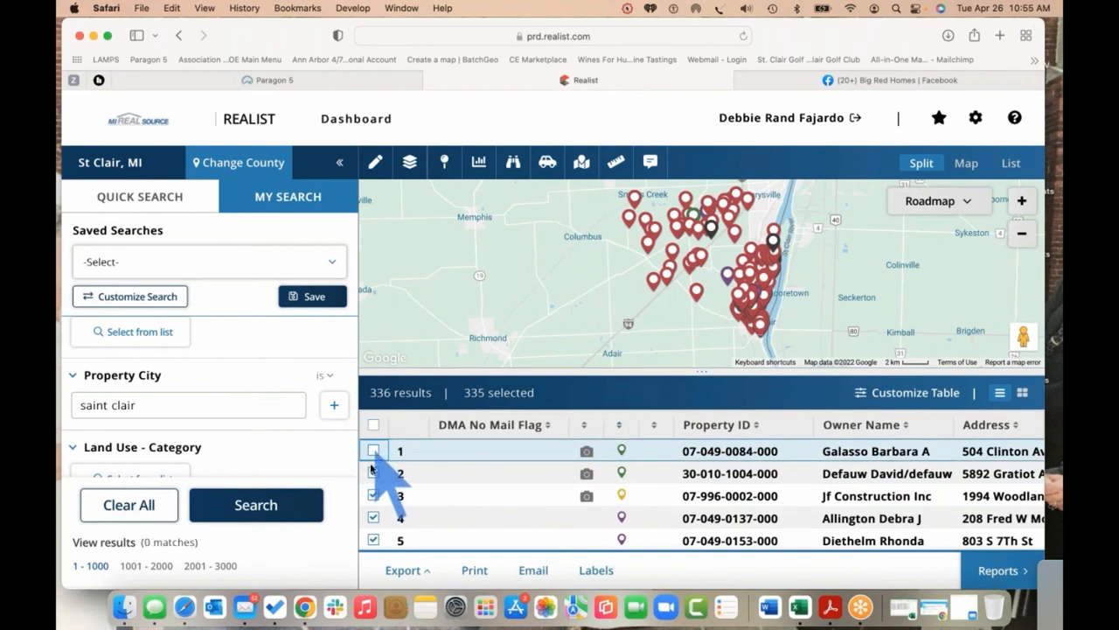
left_click(374, 472)
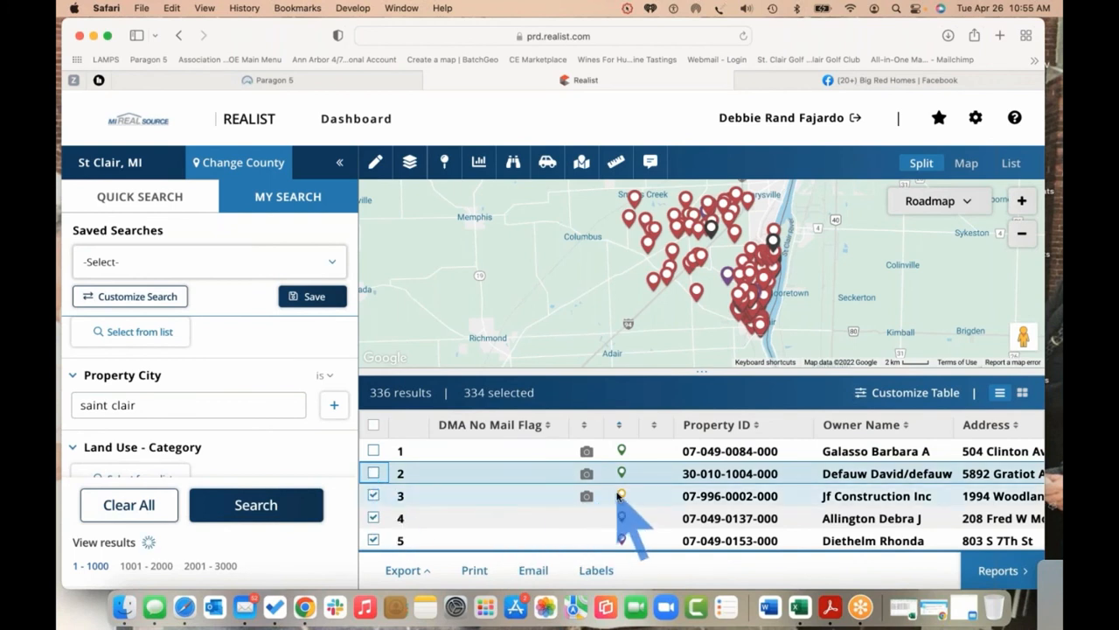
left_click(374, 496)
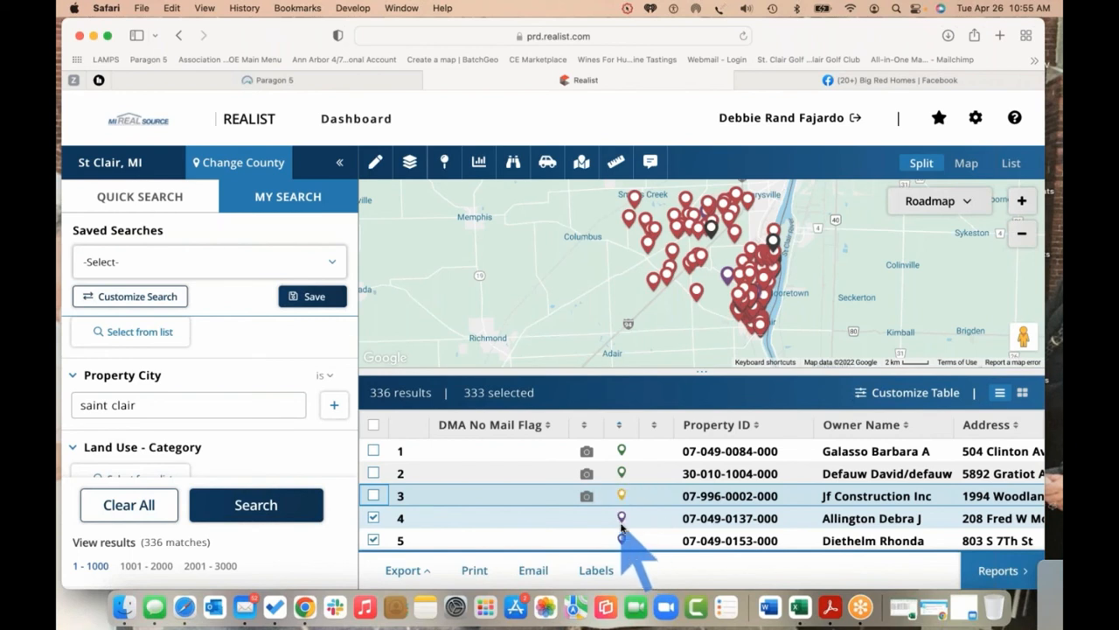
scroll(689, 522, "down", 1)
scroll(689, 523, "down", 1)
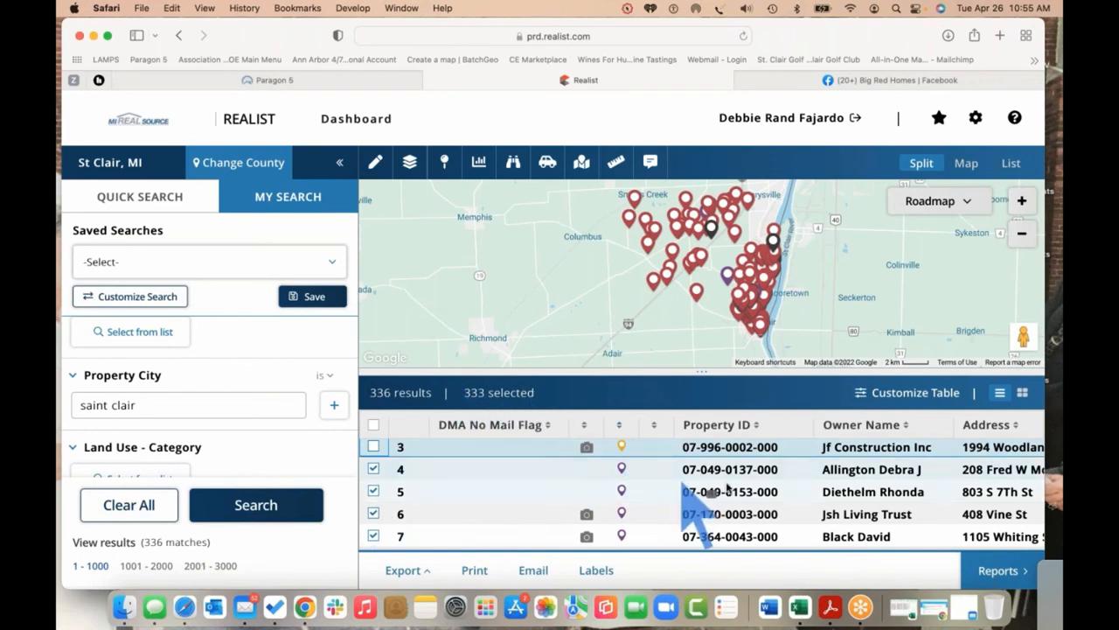
scroll(730, 490, "down", 3)
scroll(729, 490, "down", 2)
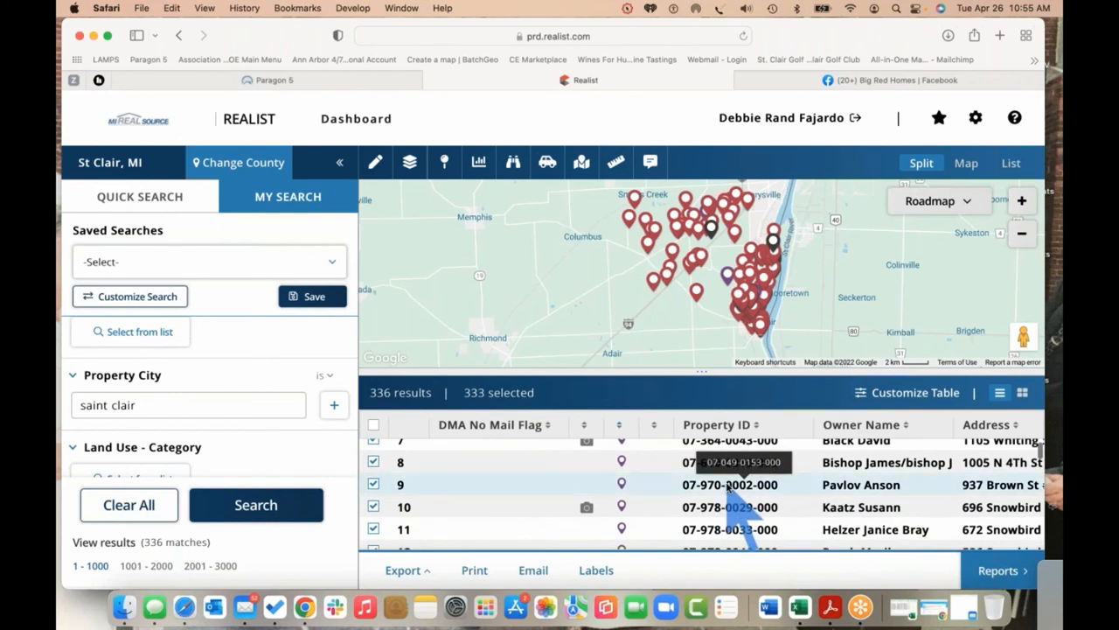
scroll(729, 490, "up", 3)
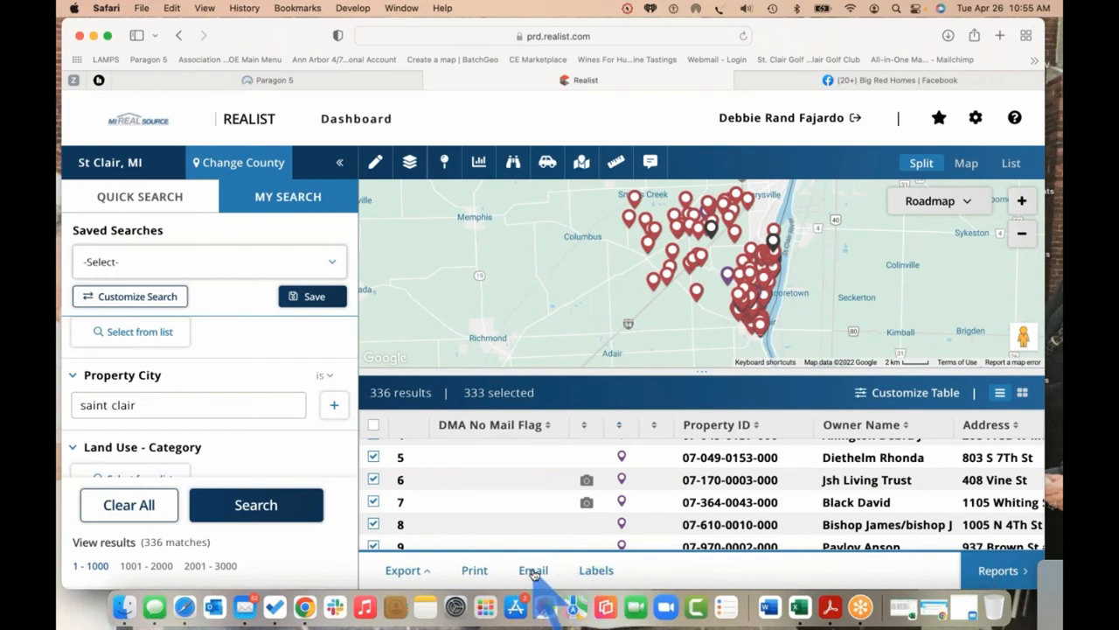
Create Avery 5160 mailing labels for the 333 selected properties
left_click(595, 569)
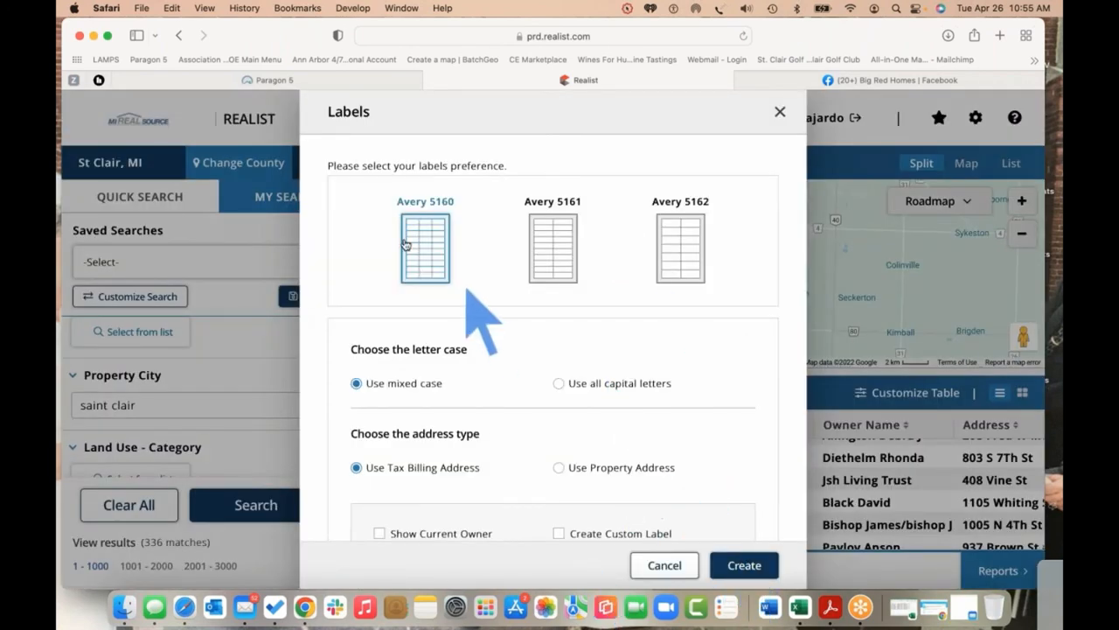
left_click(749, 560)
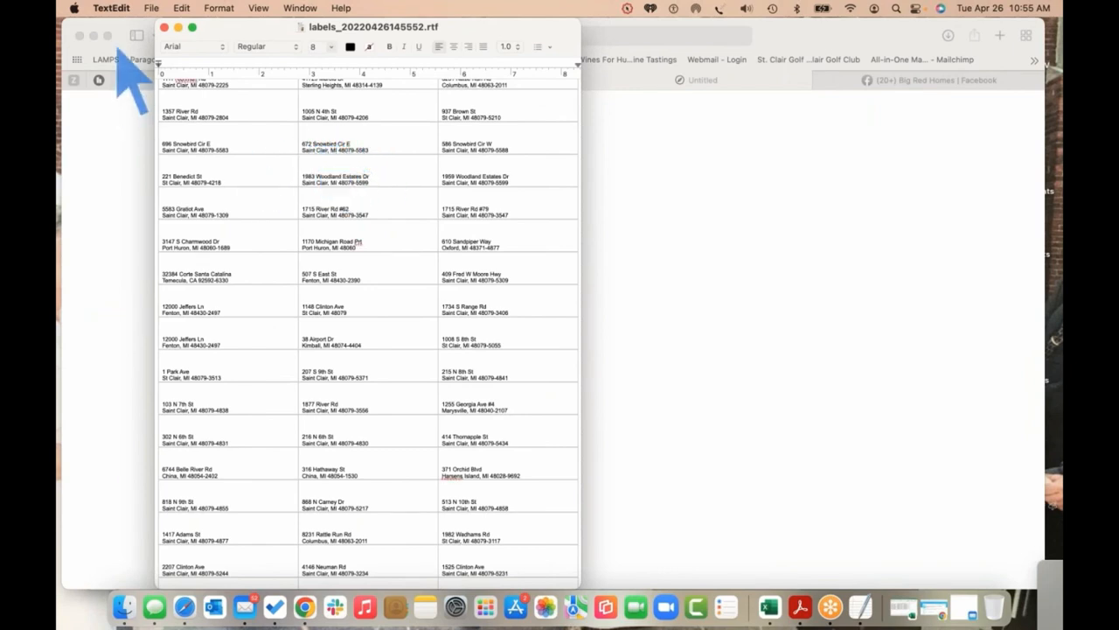
Close the labels_20220426145552.rtf document and the blank Safari page
left_click(165, 28)
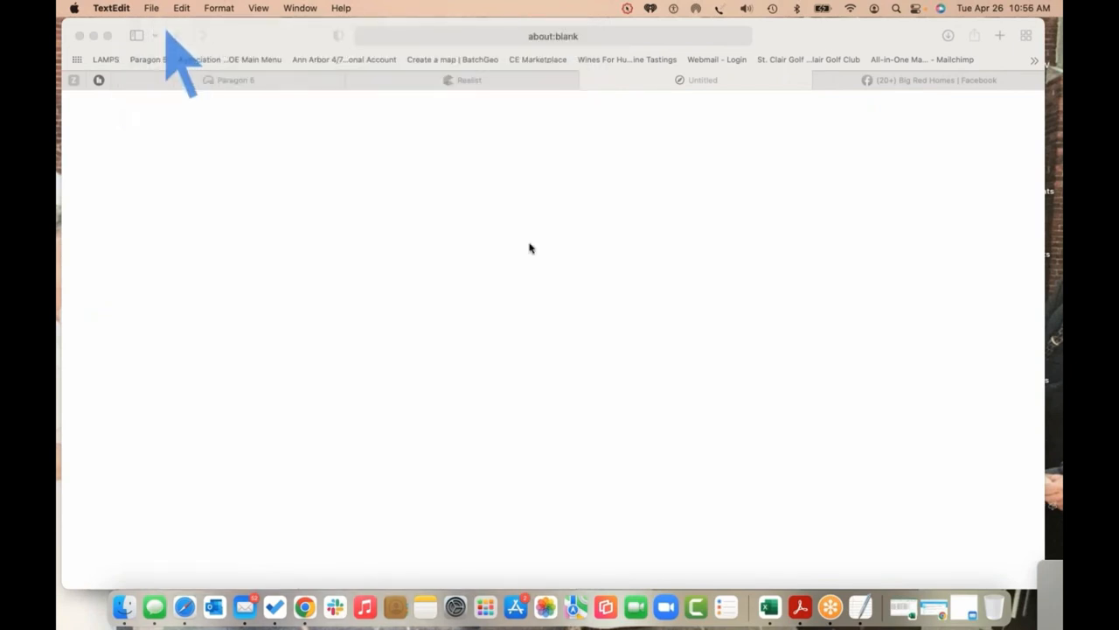
left_click(589, 80)
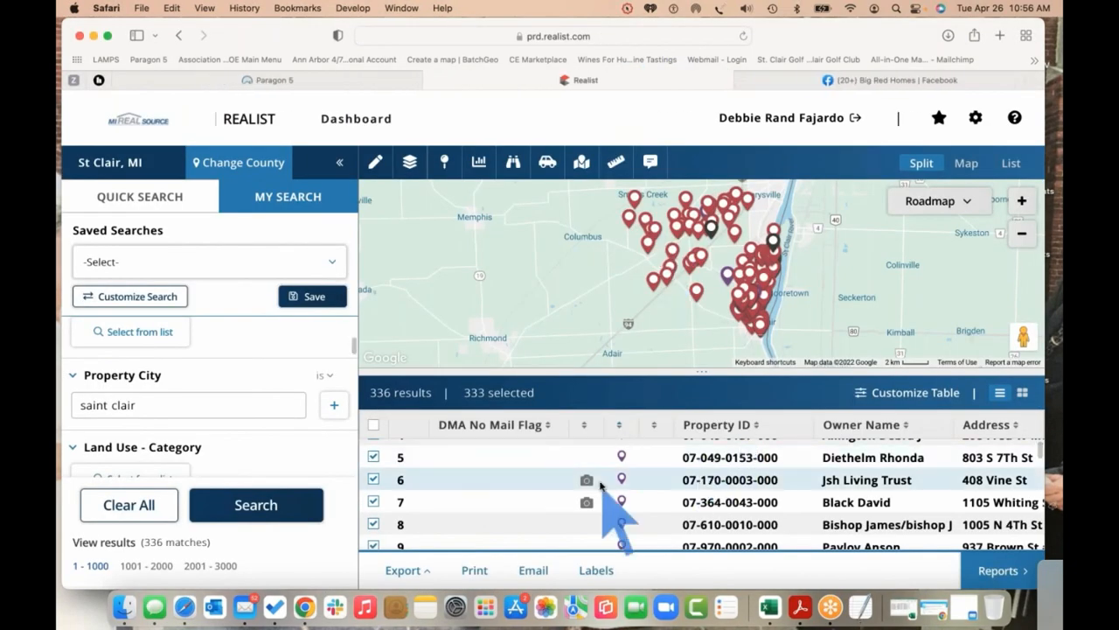
left_click(602, 572)
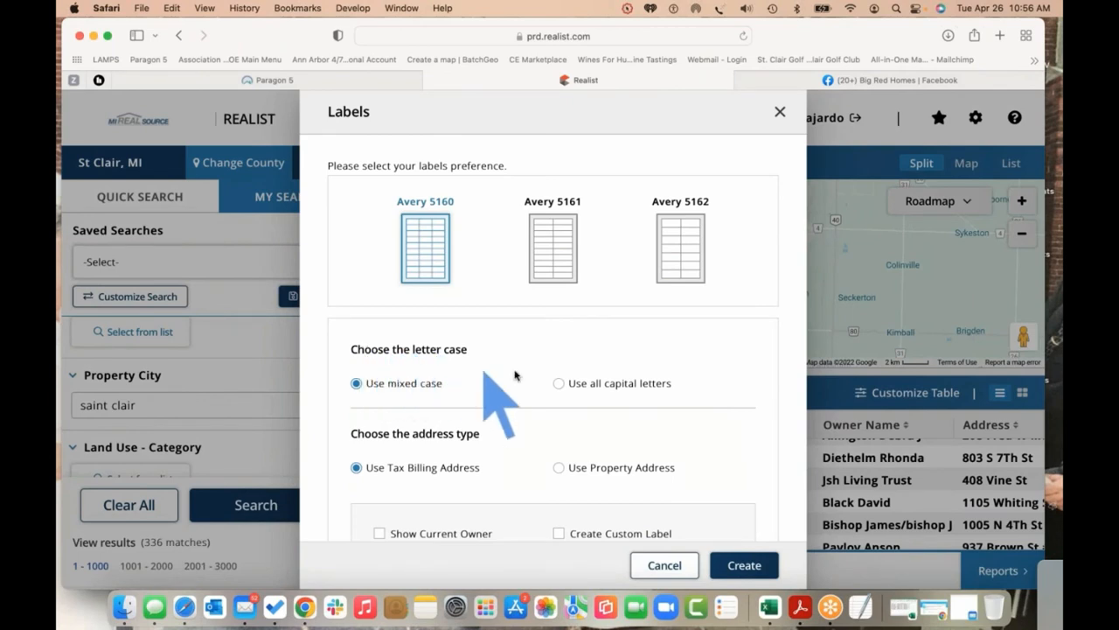
scroll(516, 375, "down", 3)
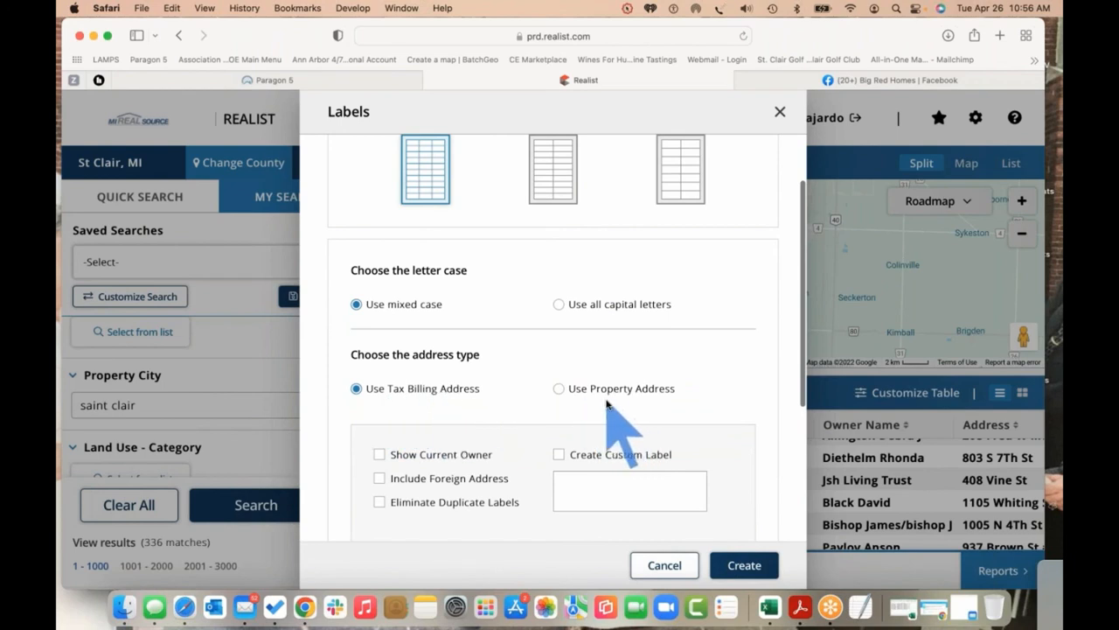
scroll(609, 404, "down", 2)
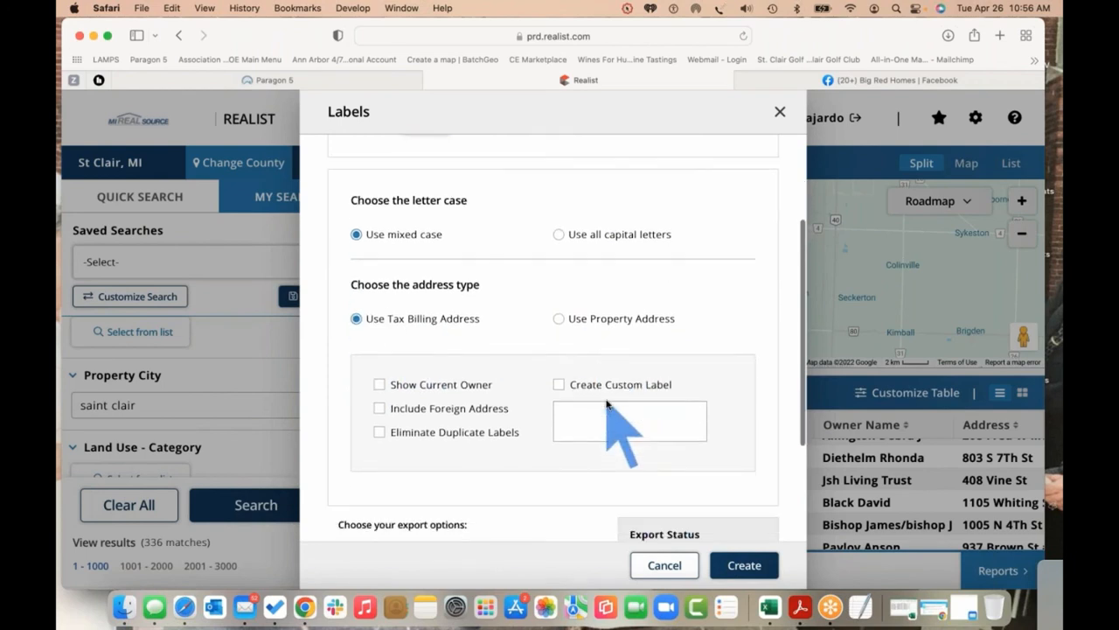
left_click(379, 386)
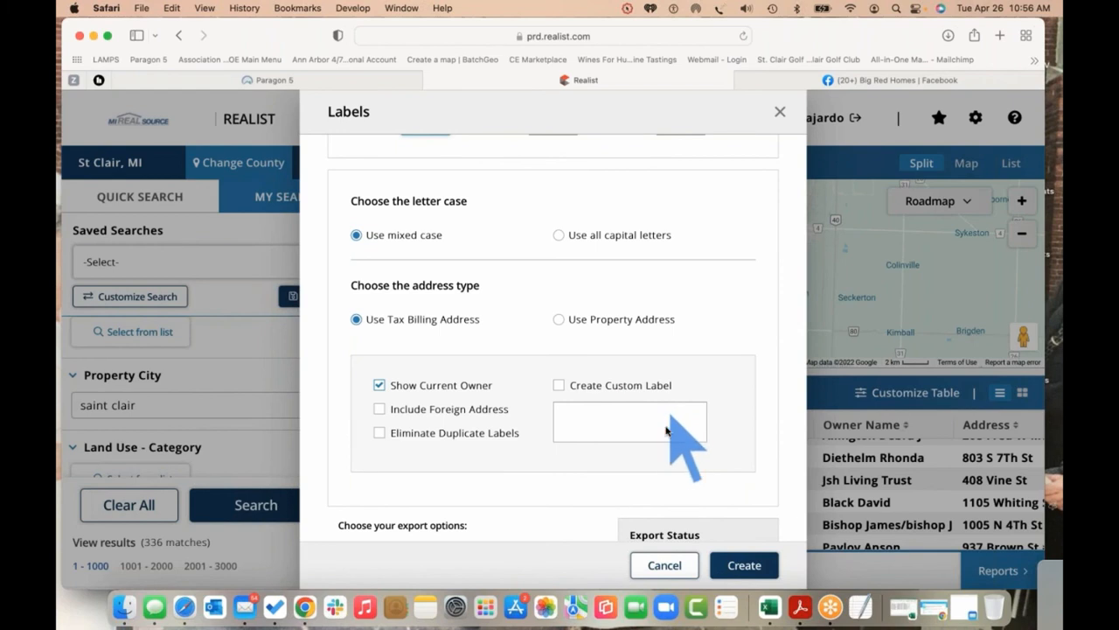
scroll(704, 402, "down", 5)
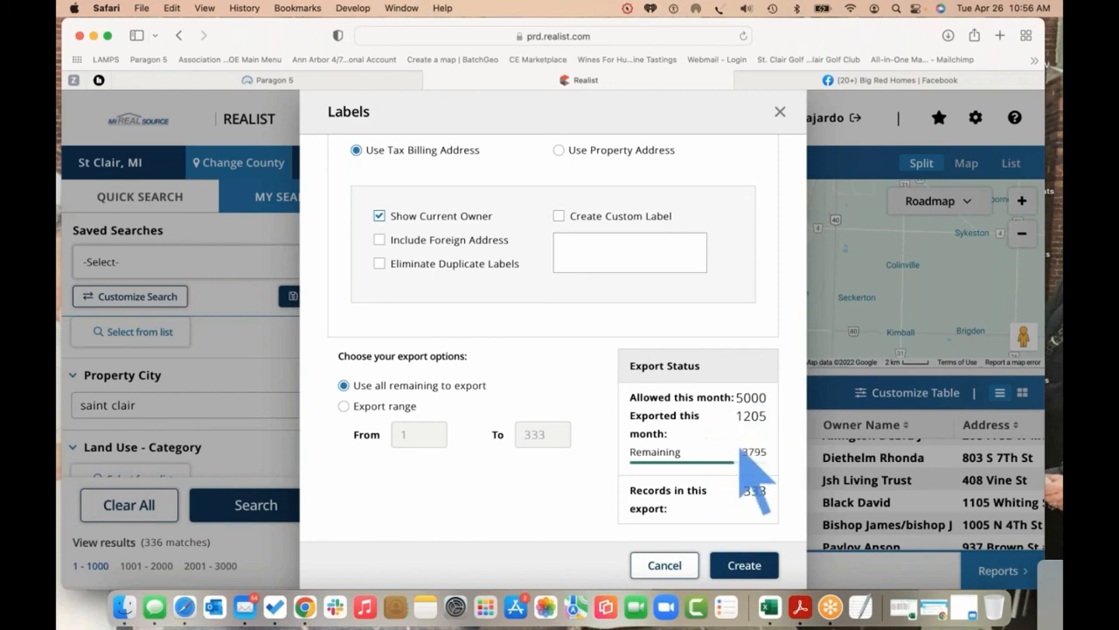
left_click(778, 114)
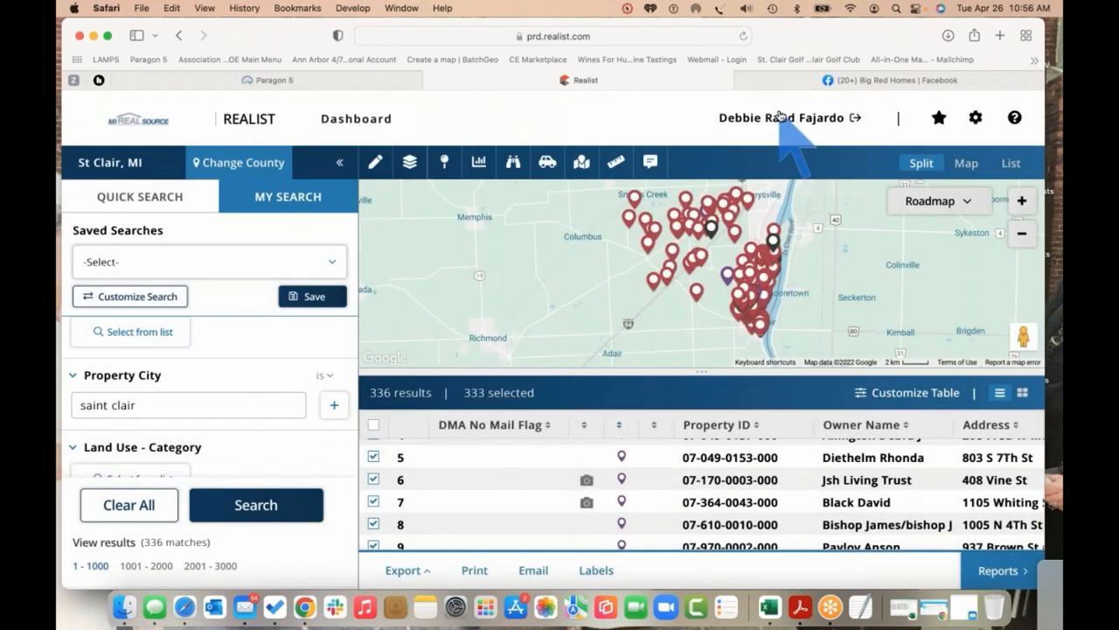
left_click(533, 572)
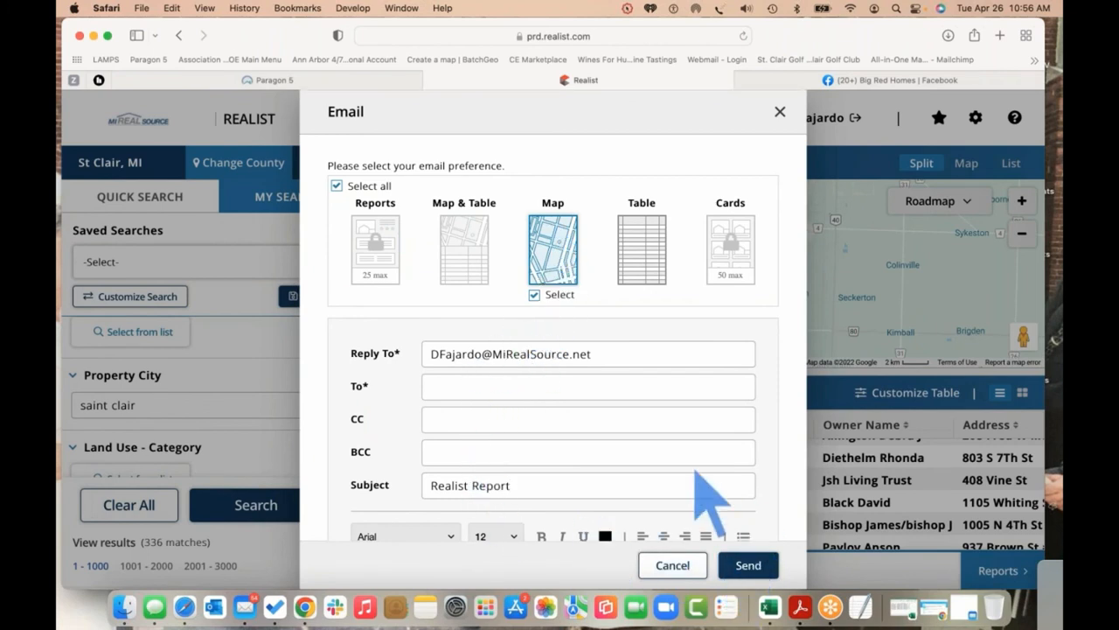
left_click(672, 566)
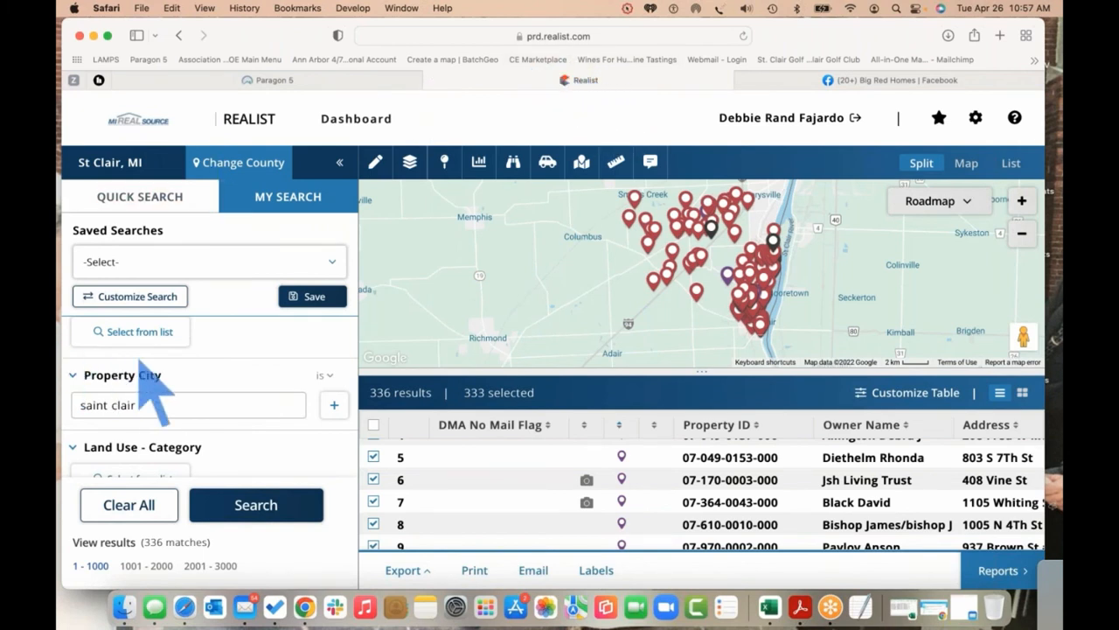
Review the saint clair and Sell Score over 750 criteria, then zoom the page out with Cmd+minus
scroll(145, 345, "down", 1)
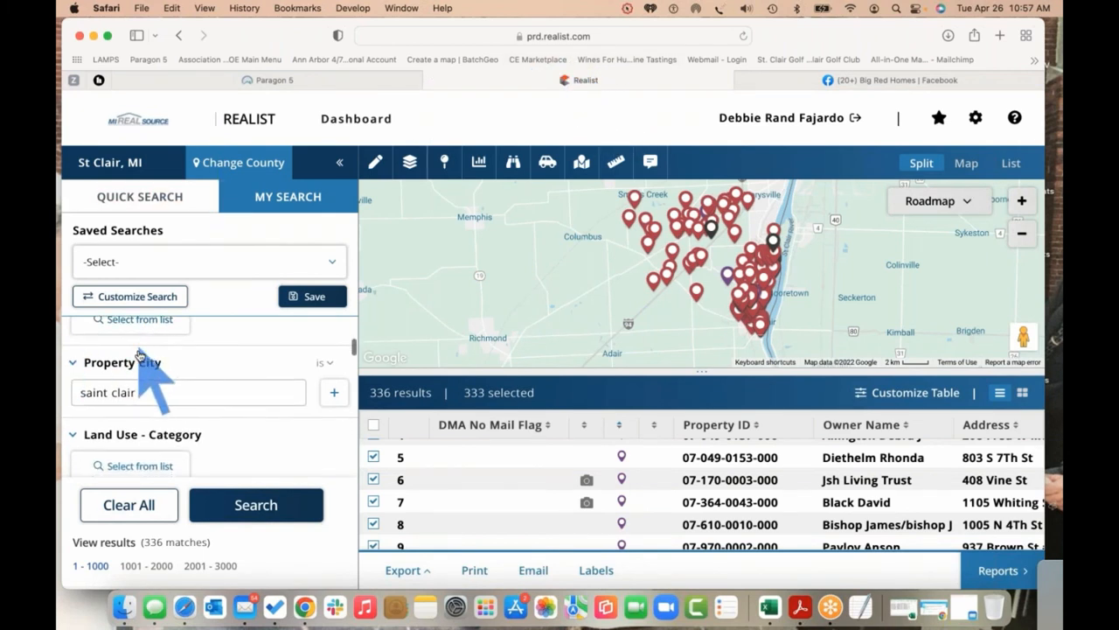
scroll(140, 358, "down", 6)
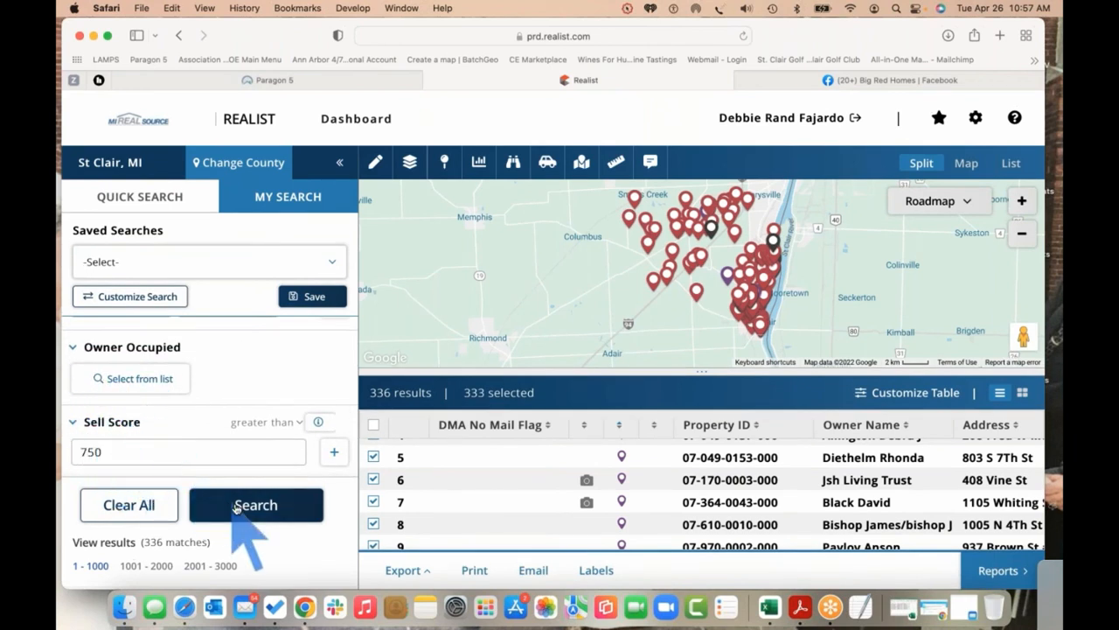
scroll(140, 341, "up", 1)
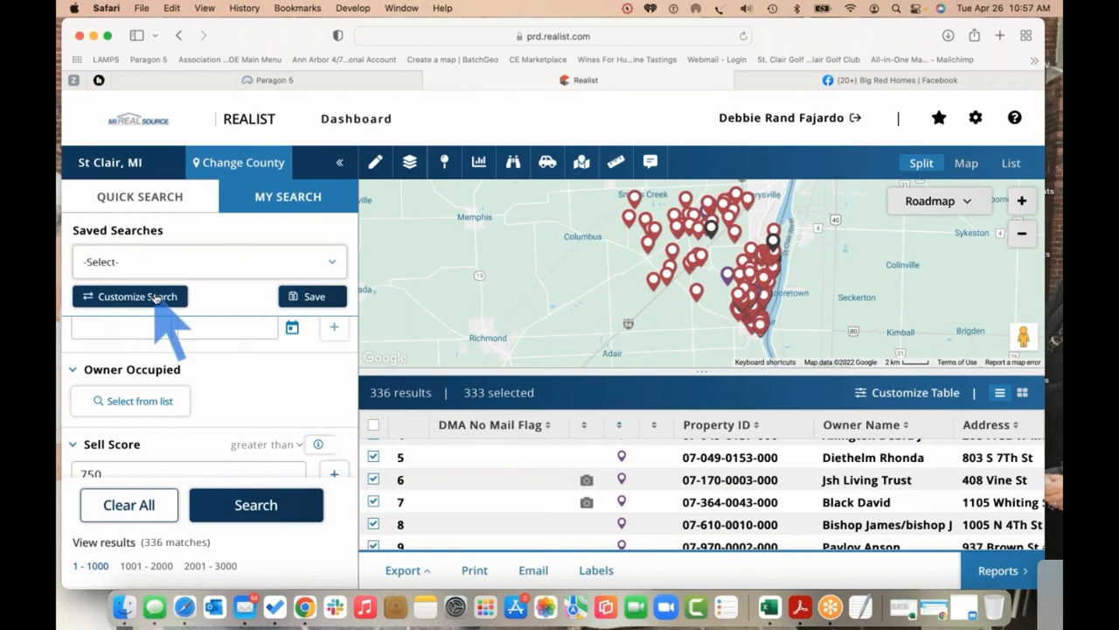
key("super+minus")
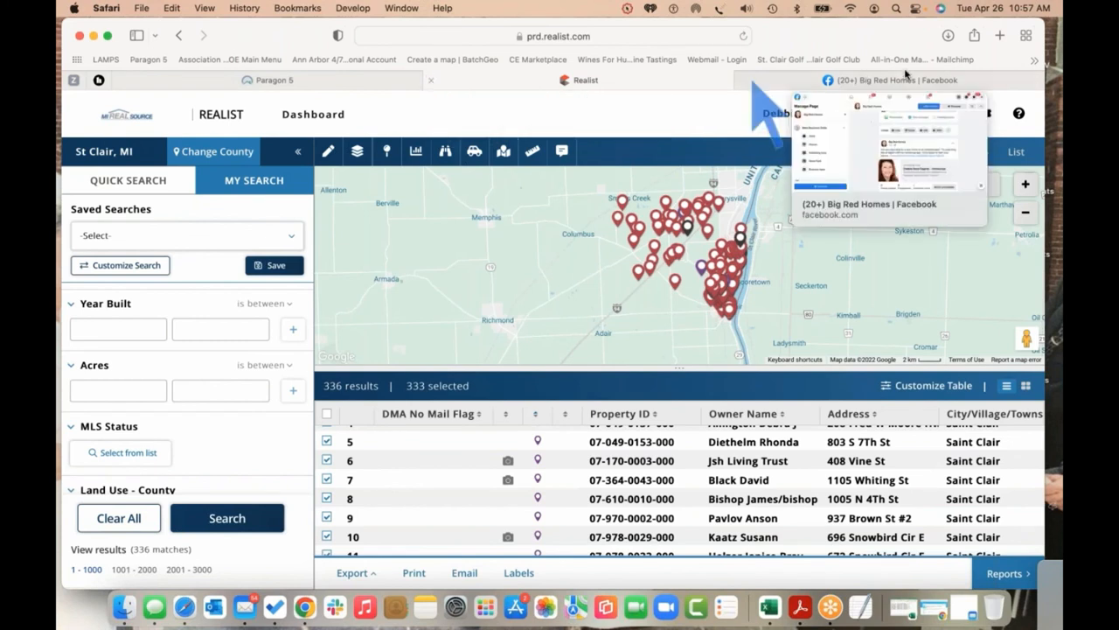
Return to the Paragon 5 East China listing and open the Resources menu
left_click(1058, 70)
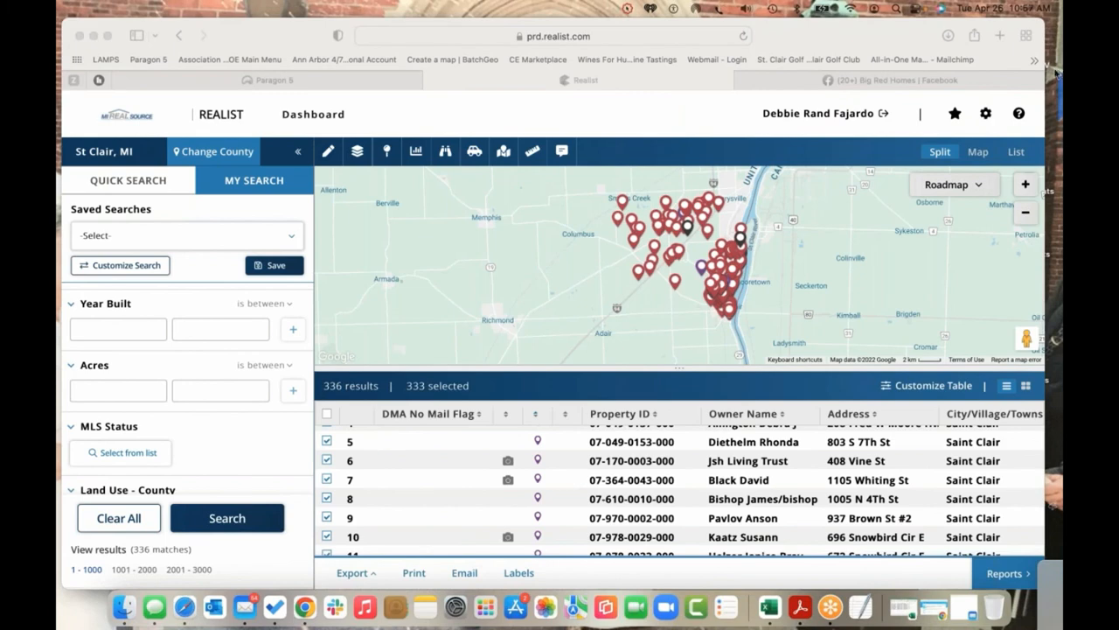
left_click(236, 82)
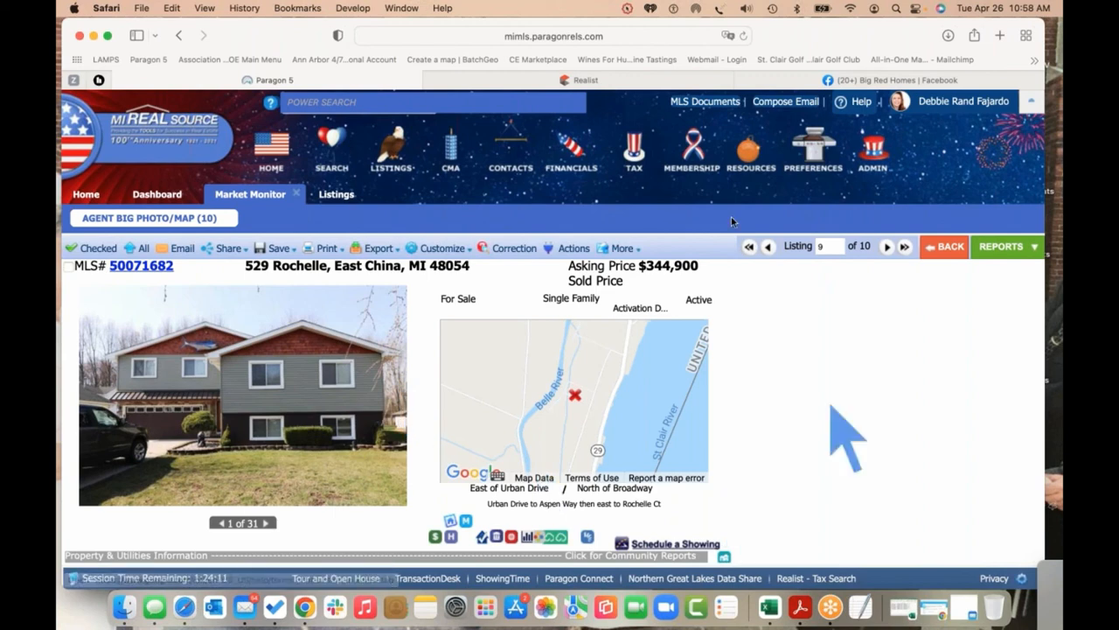
left_click(748, 157)
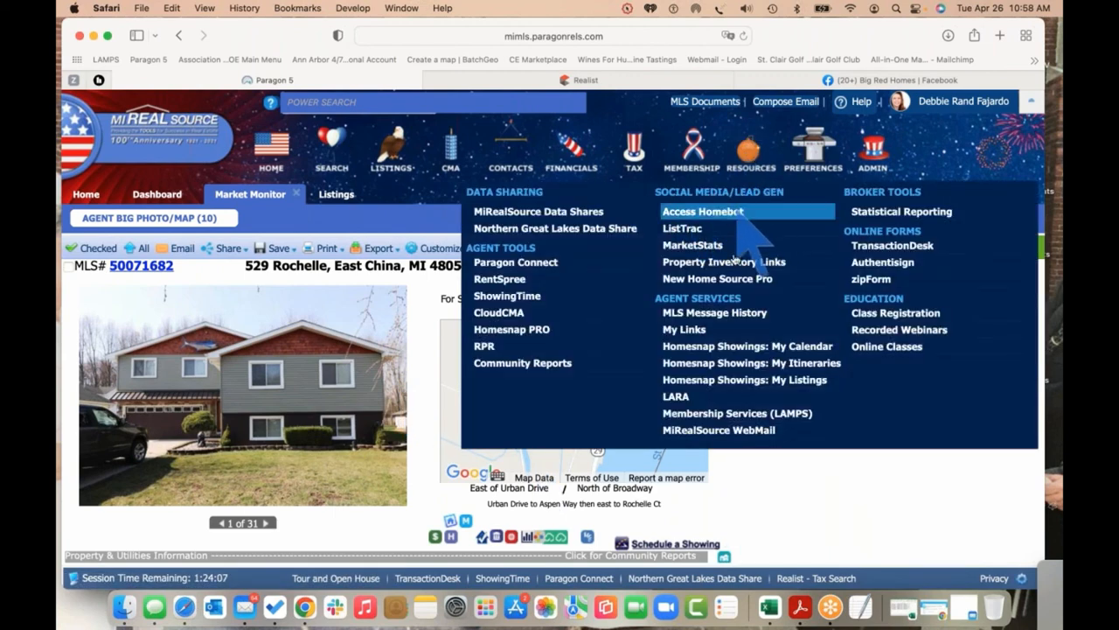
Launch New Home Source Pro from the Social Media/Lead Gen resources
left_click(740, 279)
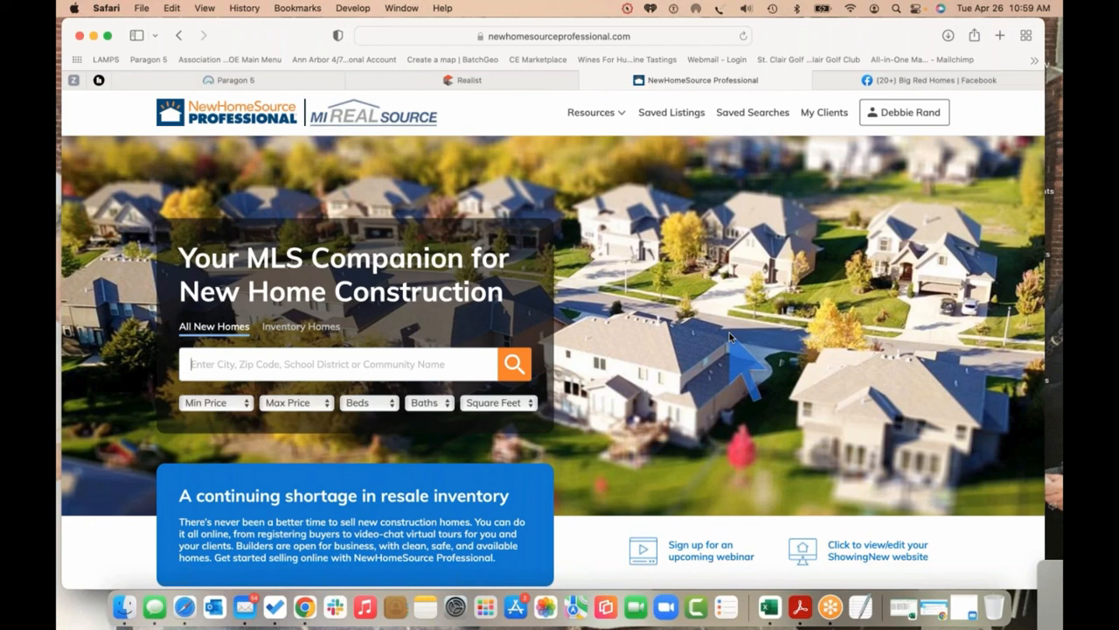
Search new homes for 'detroit, mi' using the Detroit, MI Area suggestion to list 206 homes
left_click(342, 365)
type("detroit, ")
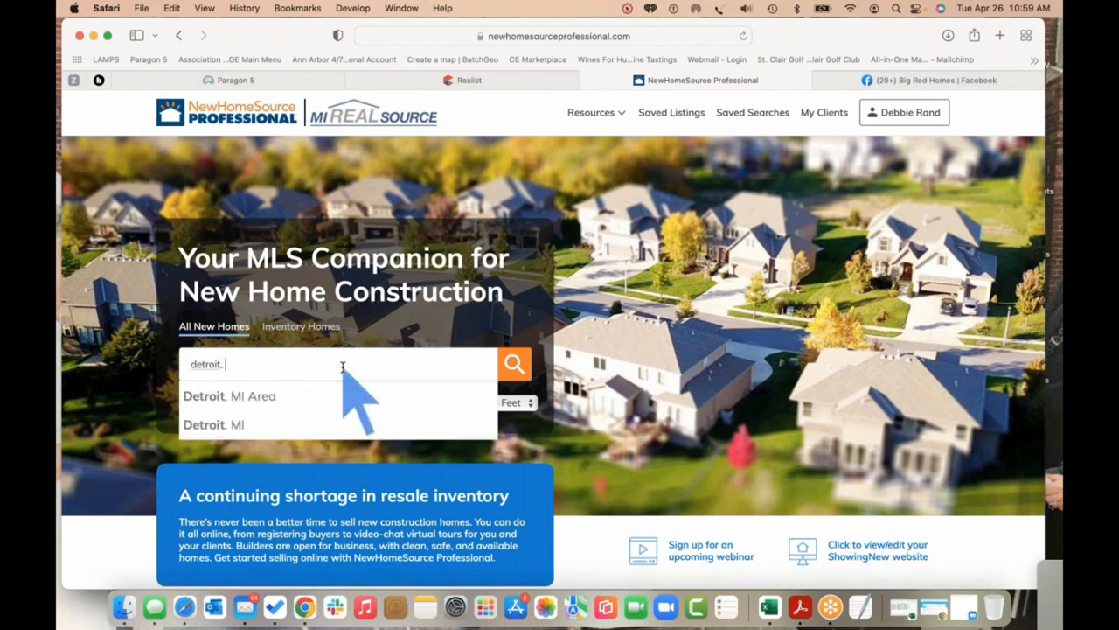
type("mi")
left_click(278, 396)
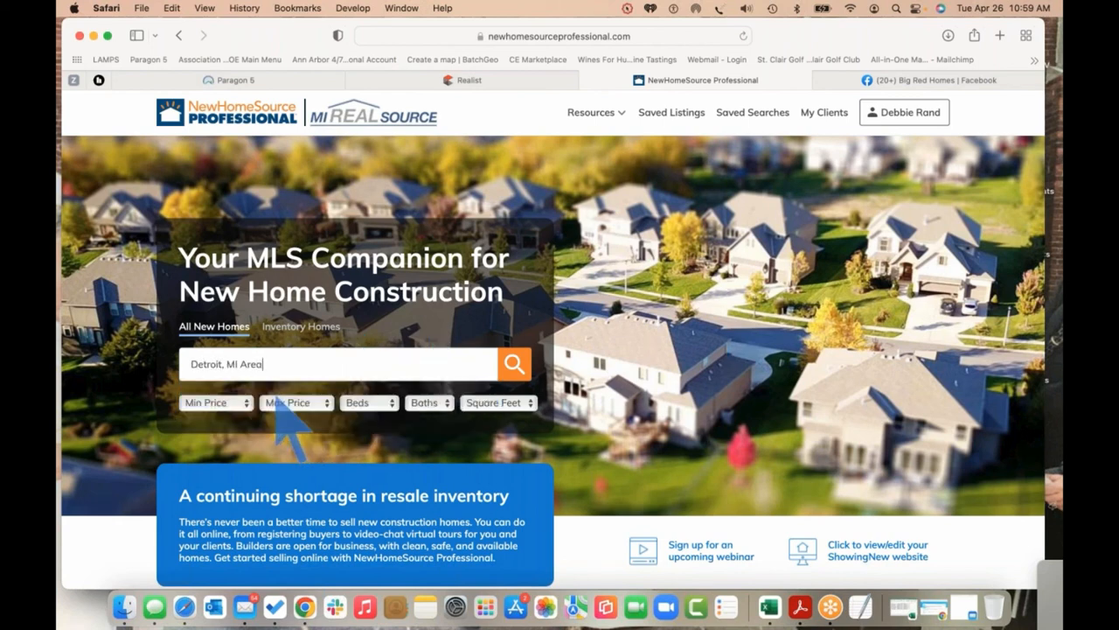
left_click(513, 365)
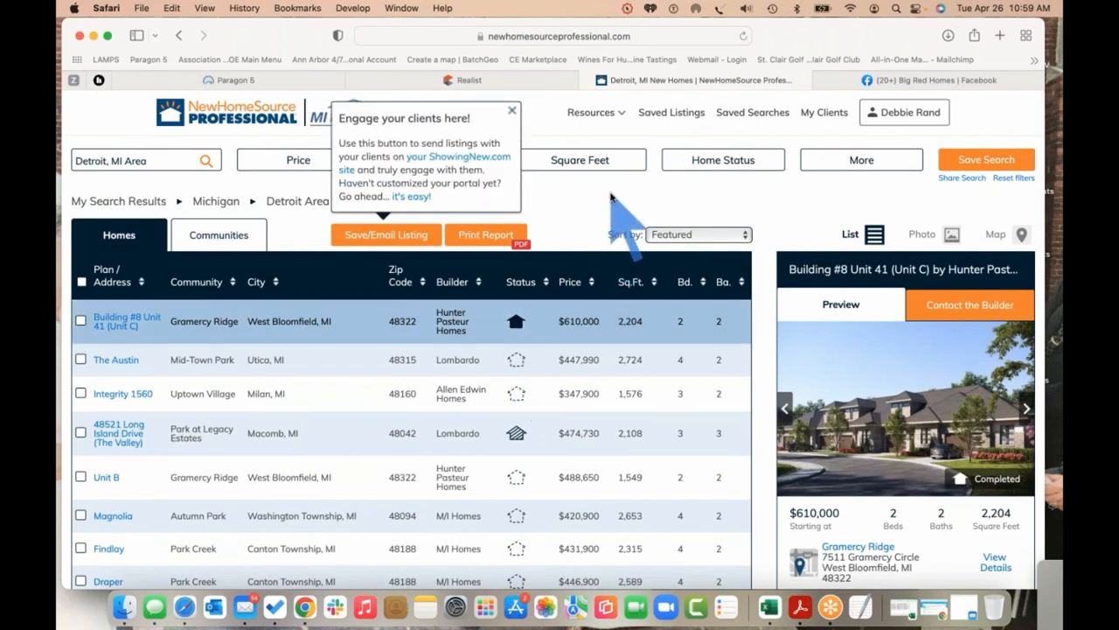
Dismiss the engagement tip, close the Realist tab, and rerun the Detroit, MI Area search
left_click(512, 111)
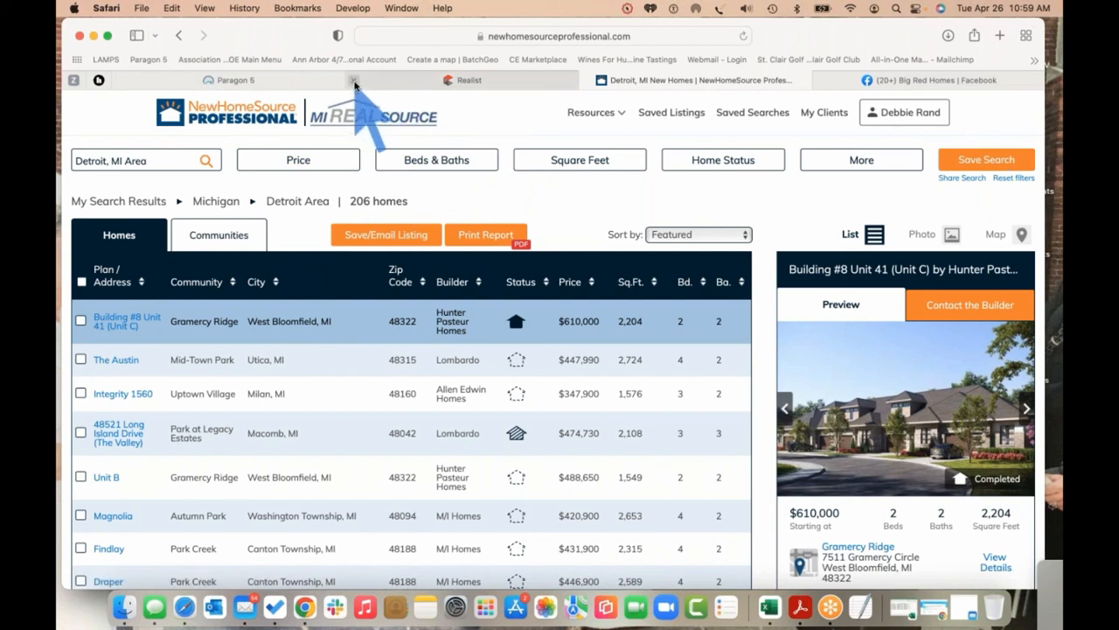
left_click(355, 80)
mouse_move(273, 83)
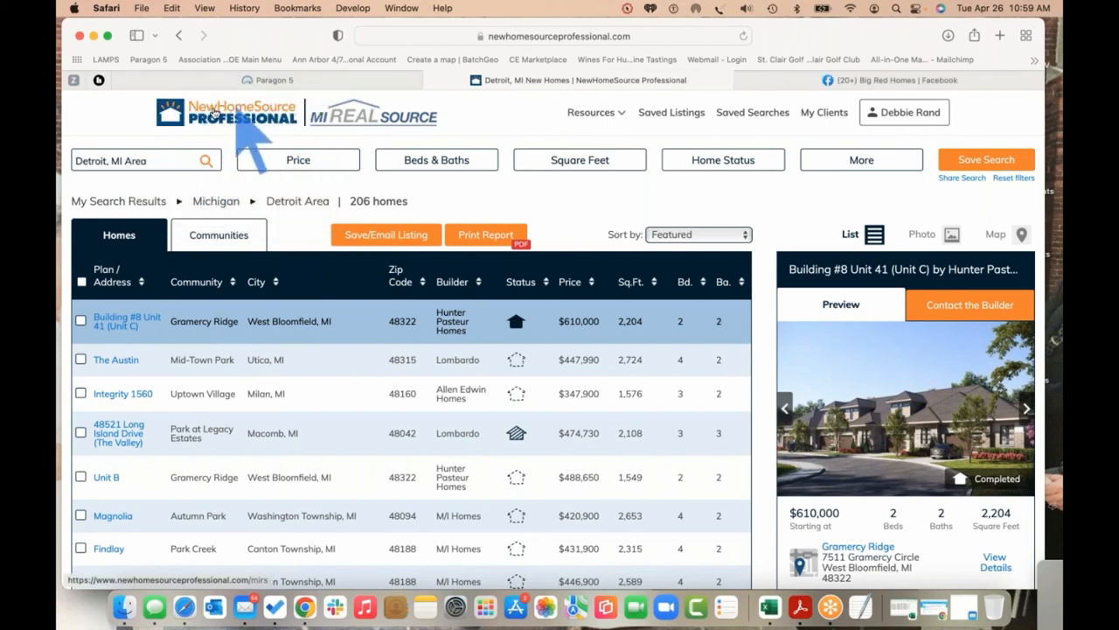
left_click(252, 112)
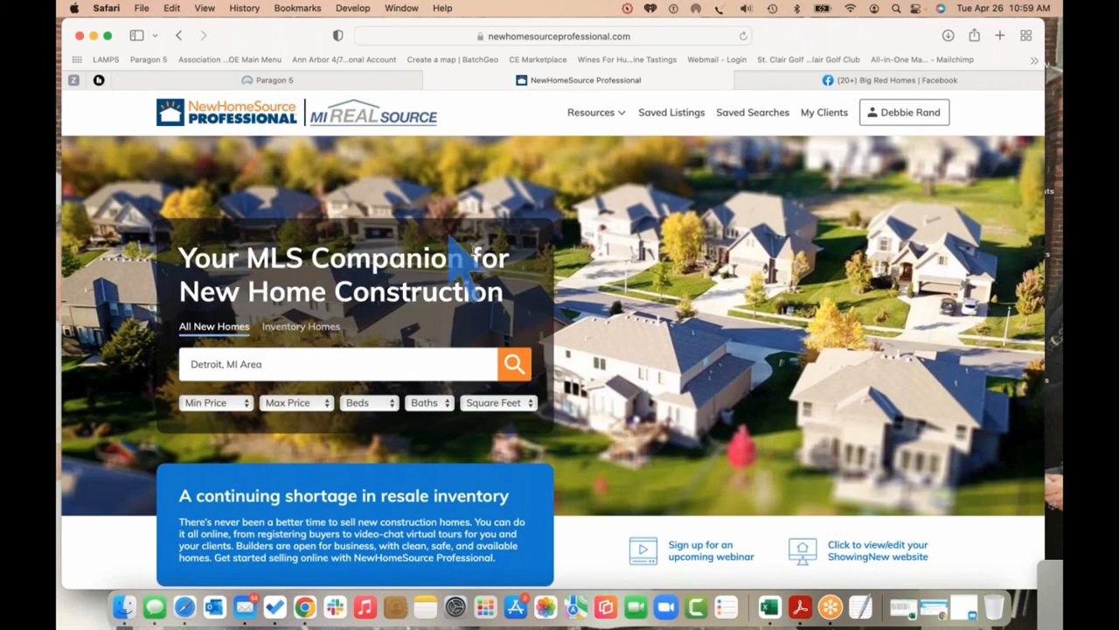
left_click_drag(487, 294, 276, 269)
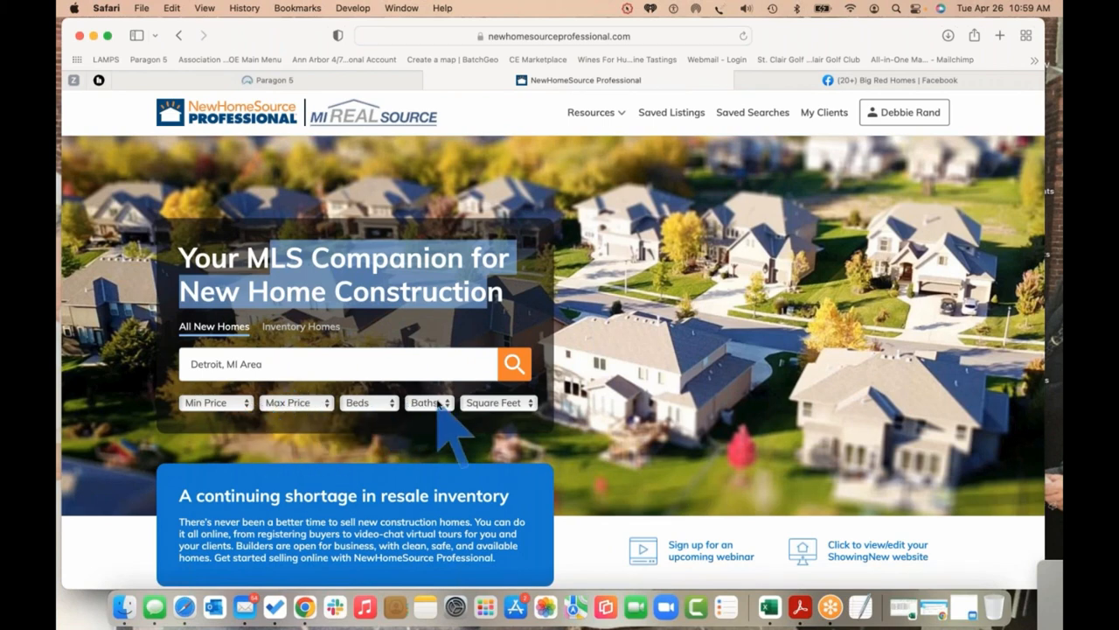
left_click(514, 363)
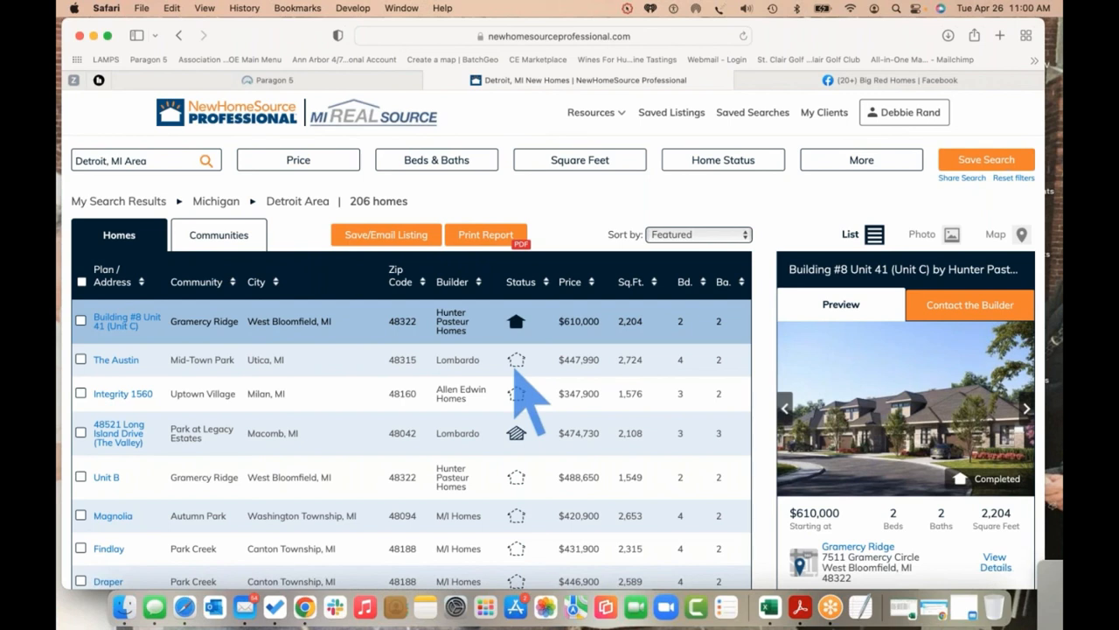
Preview Detroit result listings, reaching Integrity 1560 by Allen Edwin Homes at $347,900
mouse_move(517, 323)
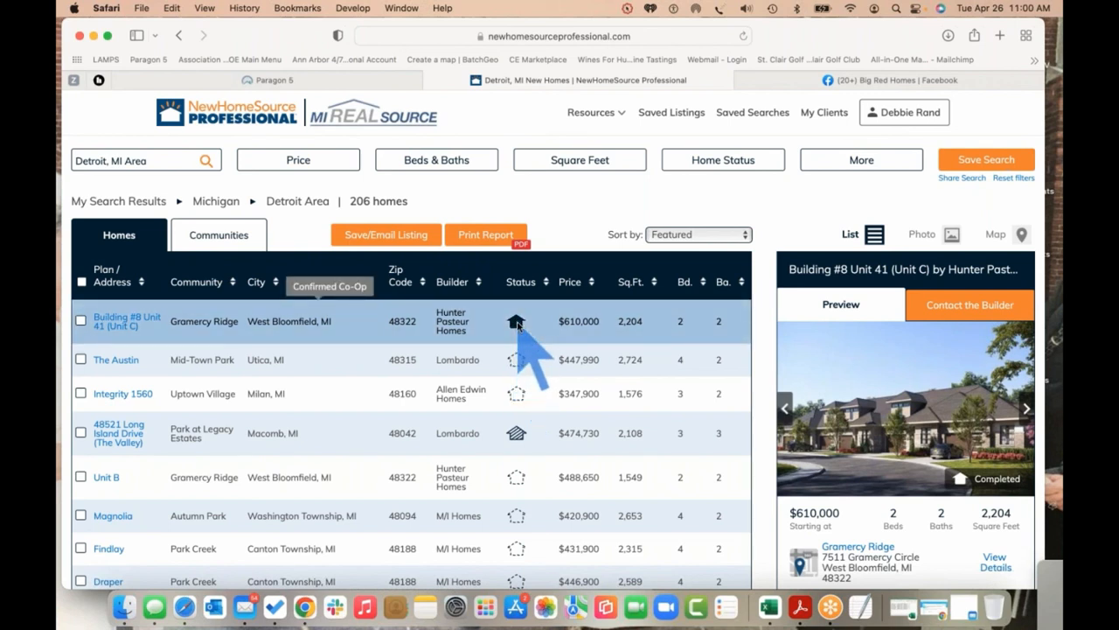
mouse_move(518, 361)
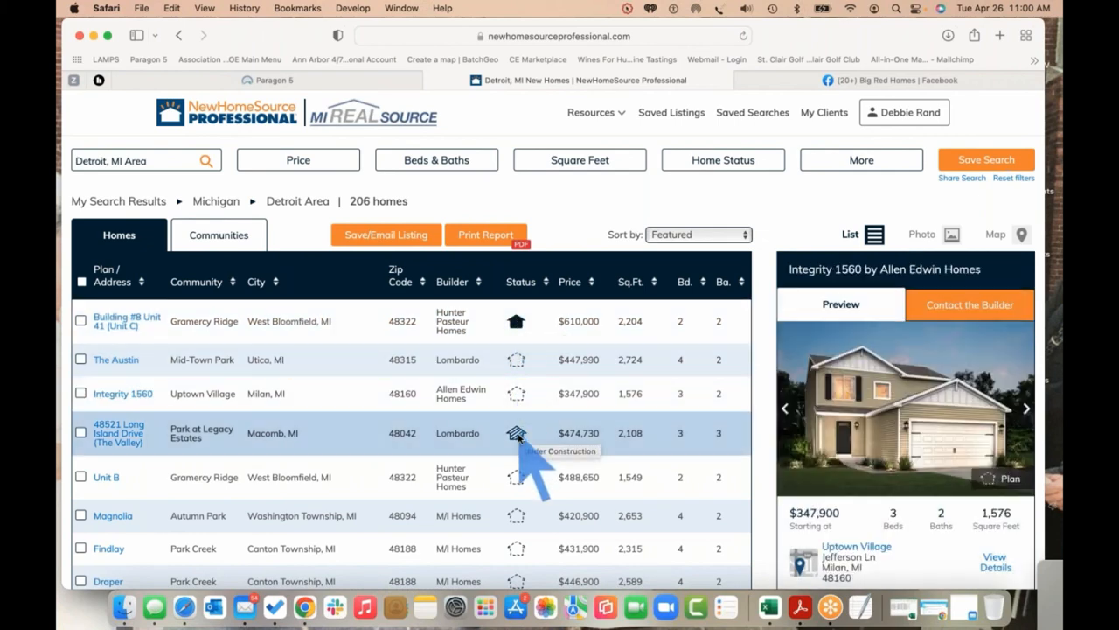
mouse_move(517, 436)
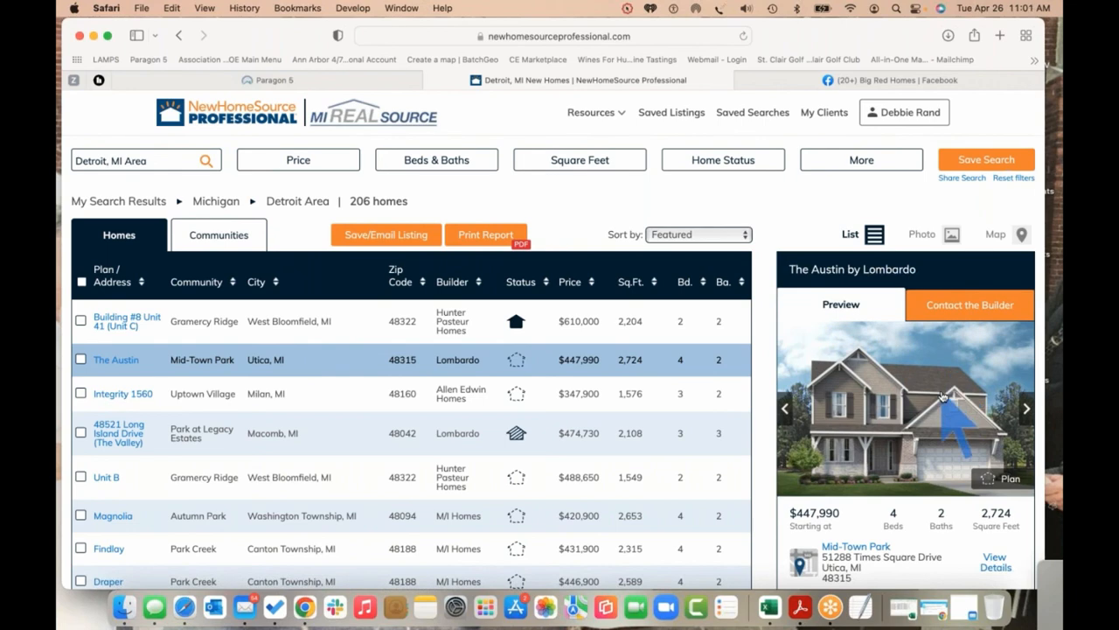
Share The Austin ($447,990, 4 beds) to Facebook from its preview, retrying after the pop-up block
scroll(943, 396, "down", 1)
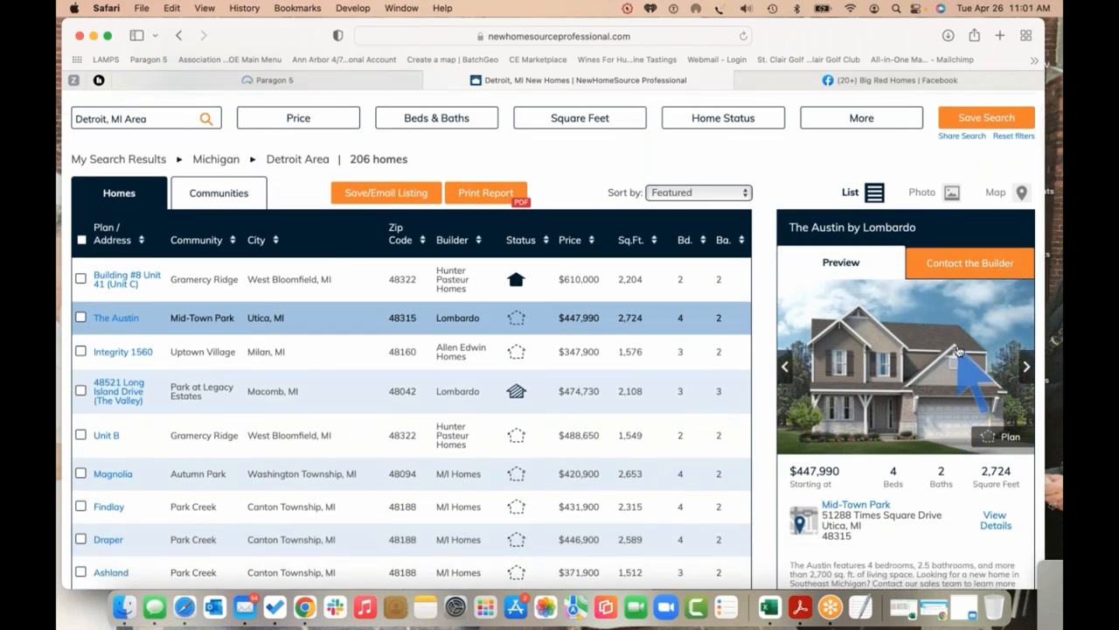
scroll(959, 350, "down", 2)
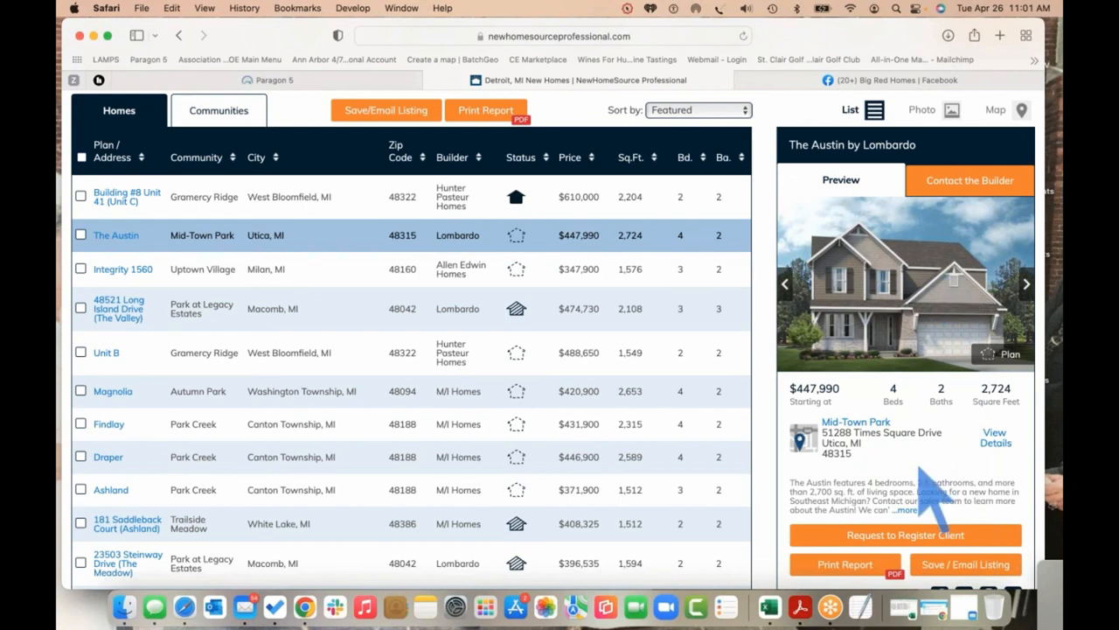
scroll(932, 477, "down", 1)
scroll(920, 472, "down", 2)
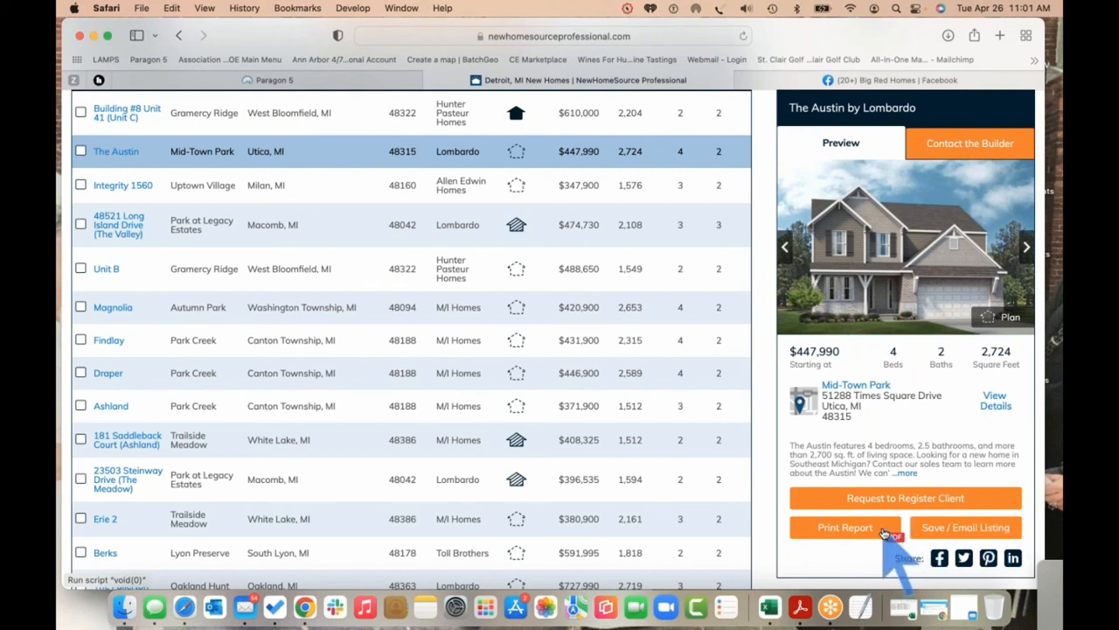
left_click(941, 559)
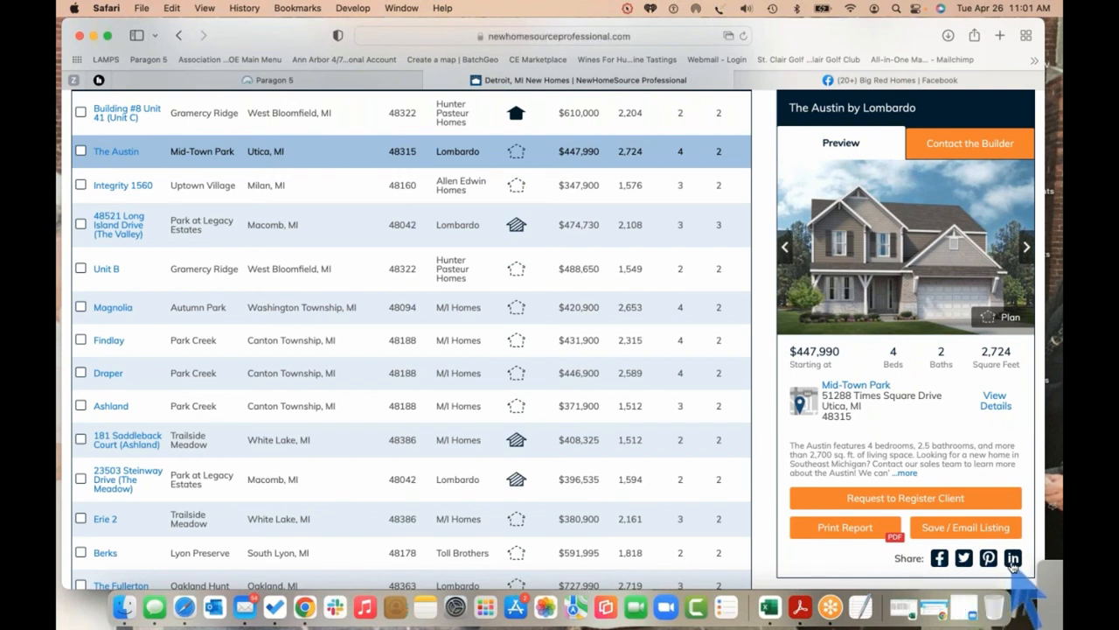
left_click(941, 559)
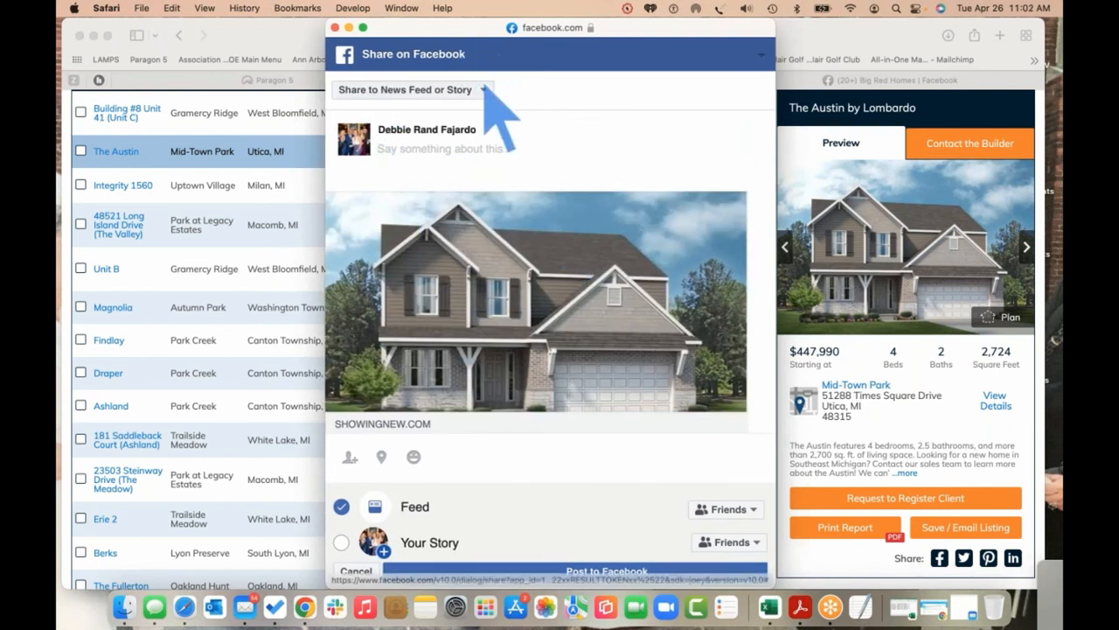
Post to the Big Red Homes page with caption 'Looking to build your dream home in Utica?...'
left_click(484, 89)
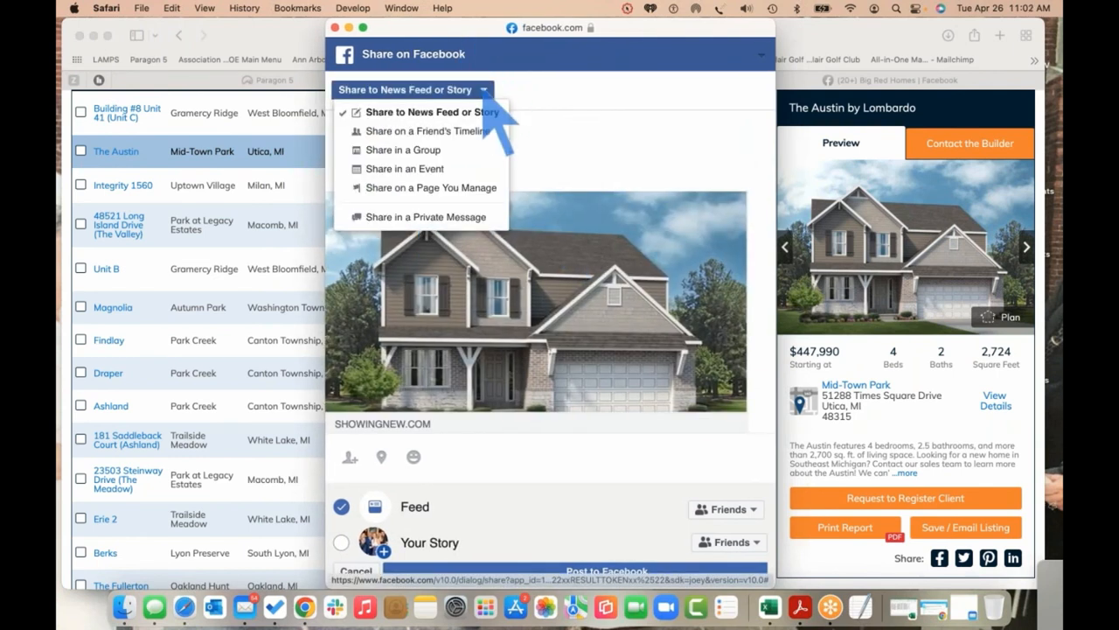
left_click(473, 188)
left_click(412, 170)
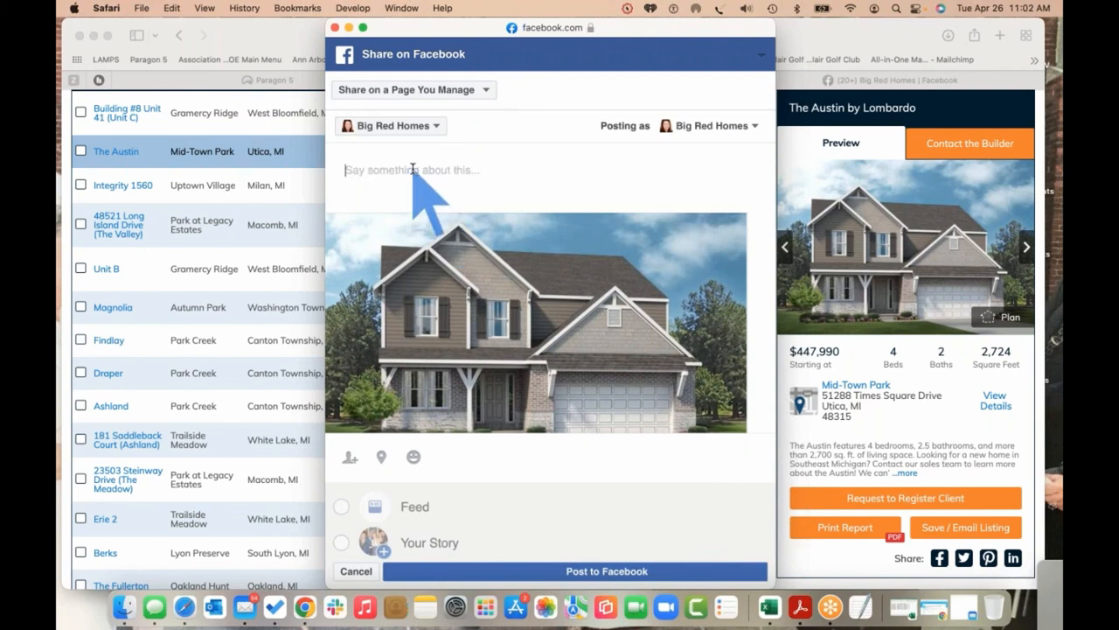
type("Looking ")
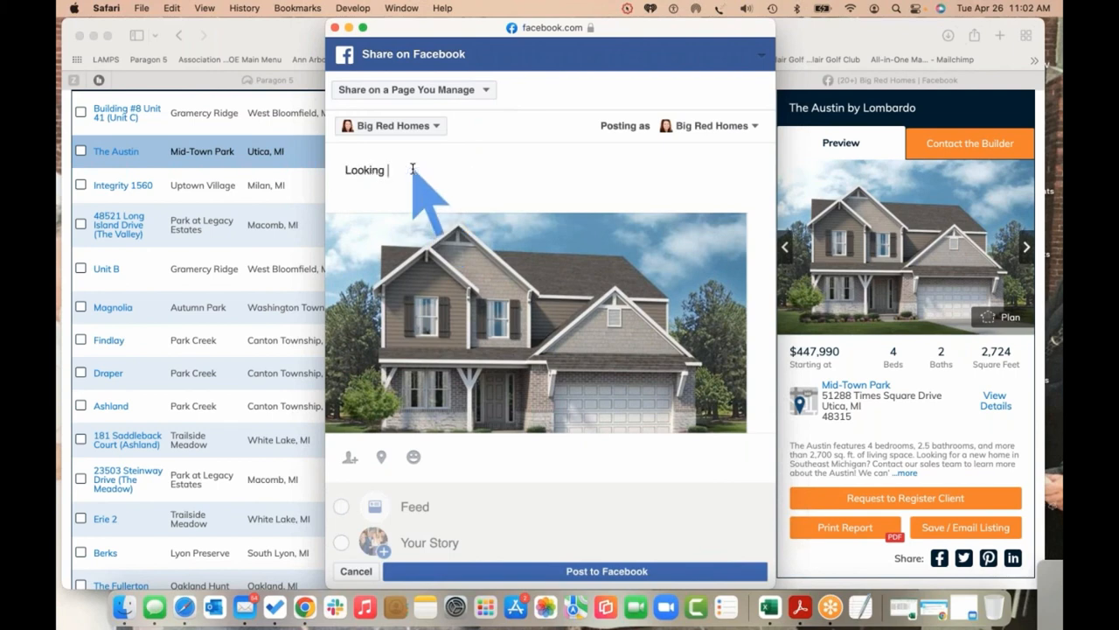
type("to bu")
key("BackSpace")
key("BackSpace")
type("ild your dream home in")
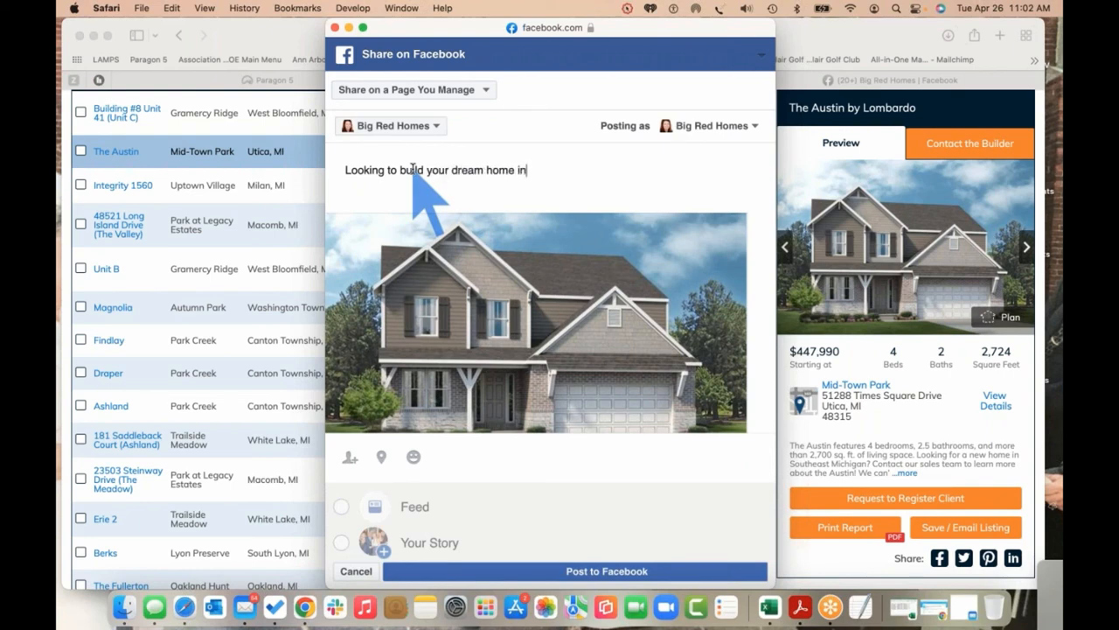
type(" Utica?  C")
type("o")
type("lick below to")
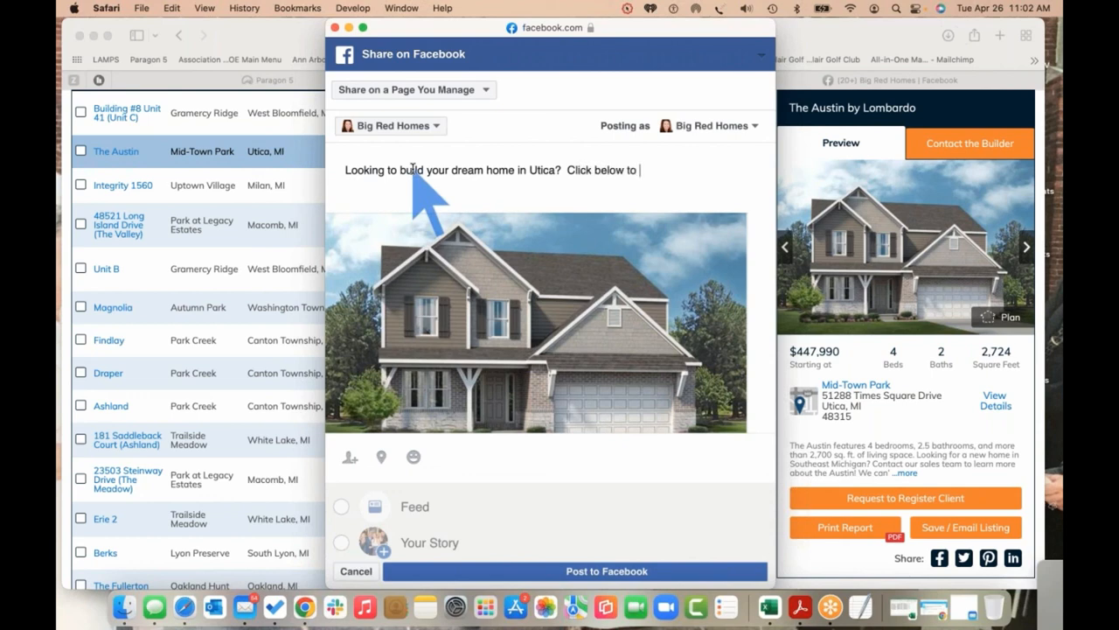
type(" see the latest floor plan")
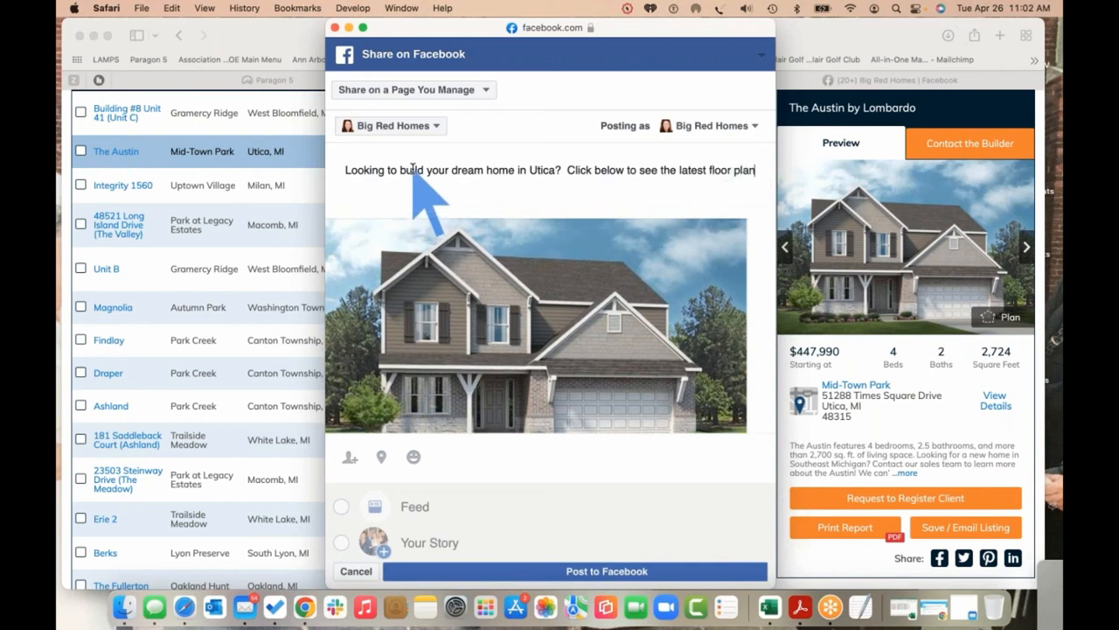
type(" for you.  I'll guide you throught")
key("BackSpace")
type("the")
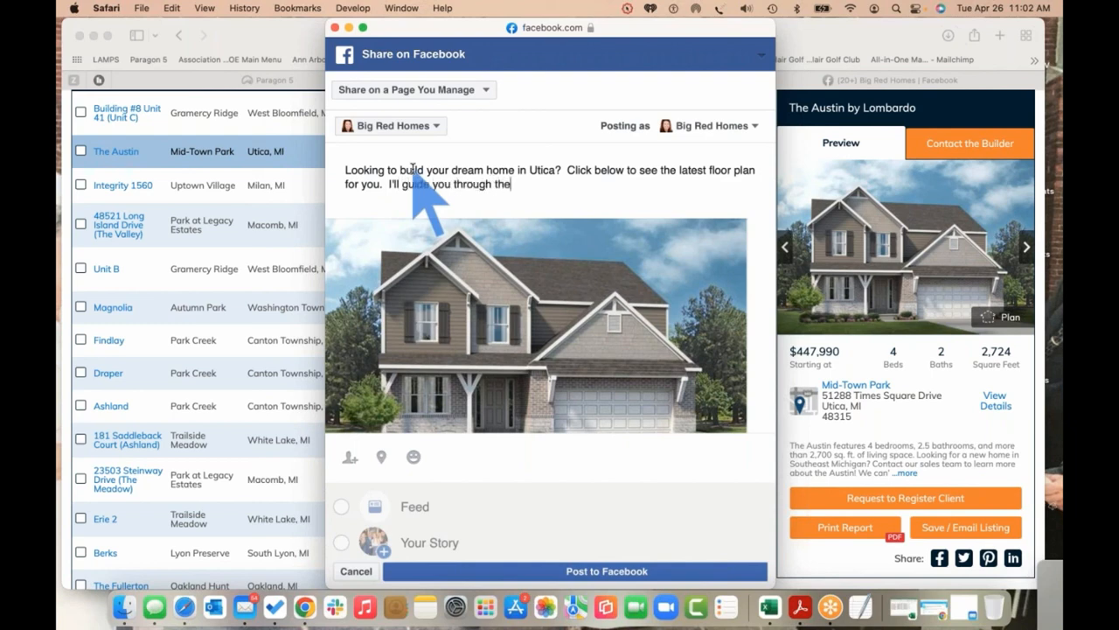
type(" process of building.")
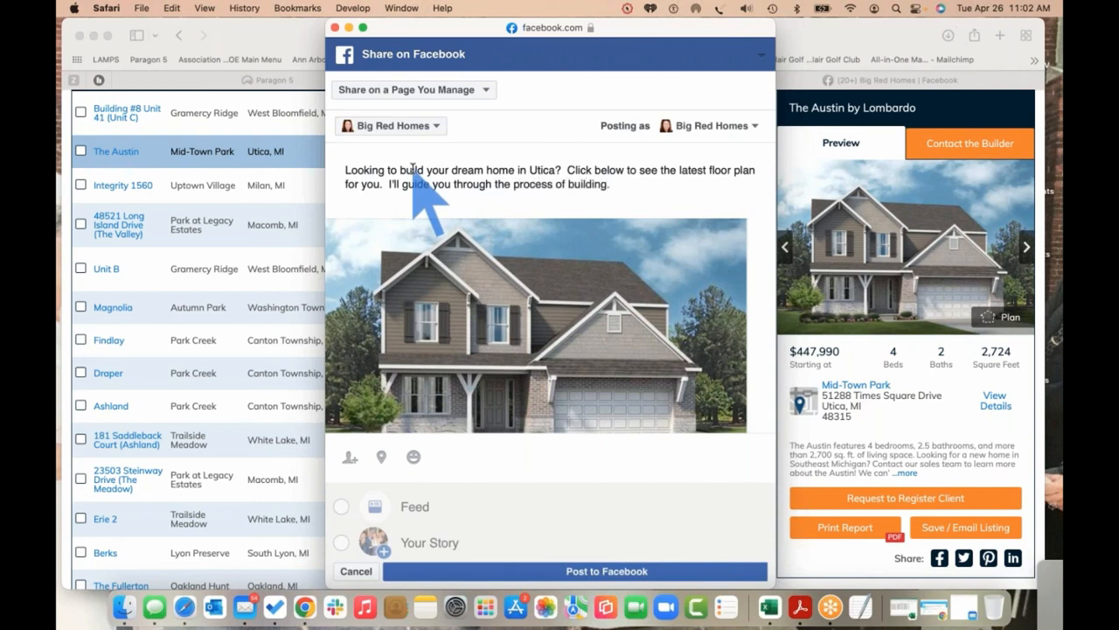
scroll(601, 584, "down", 1)
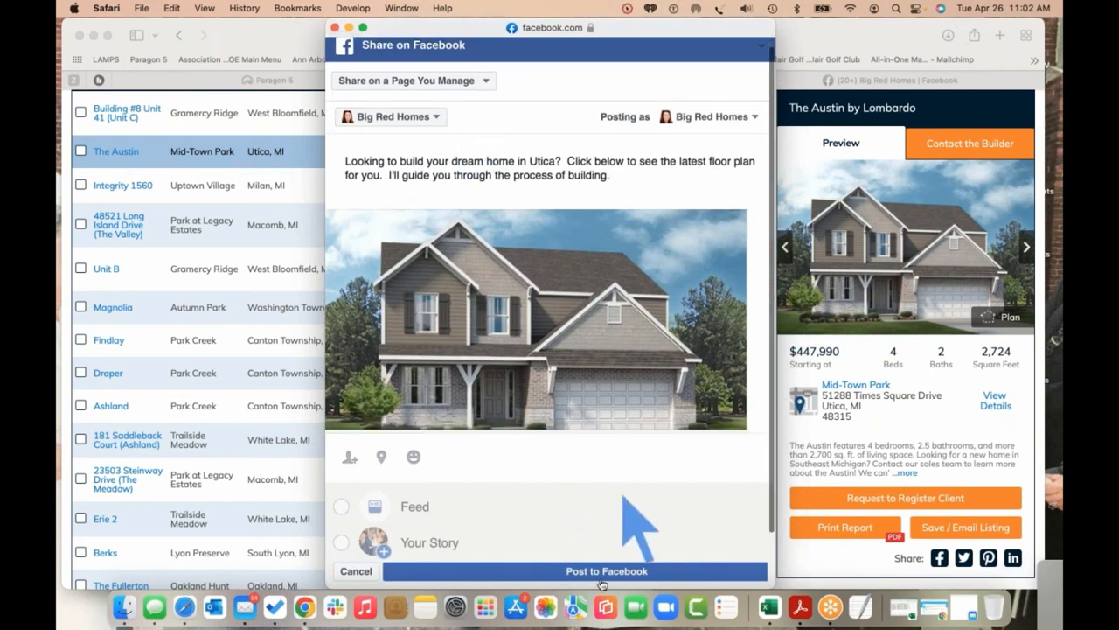
left_click(604, 576)
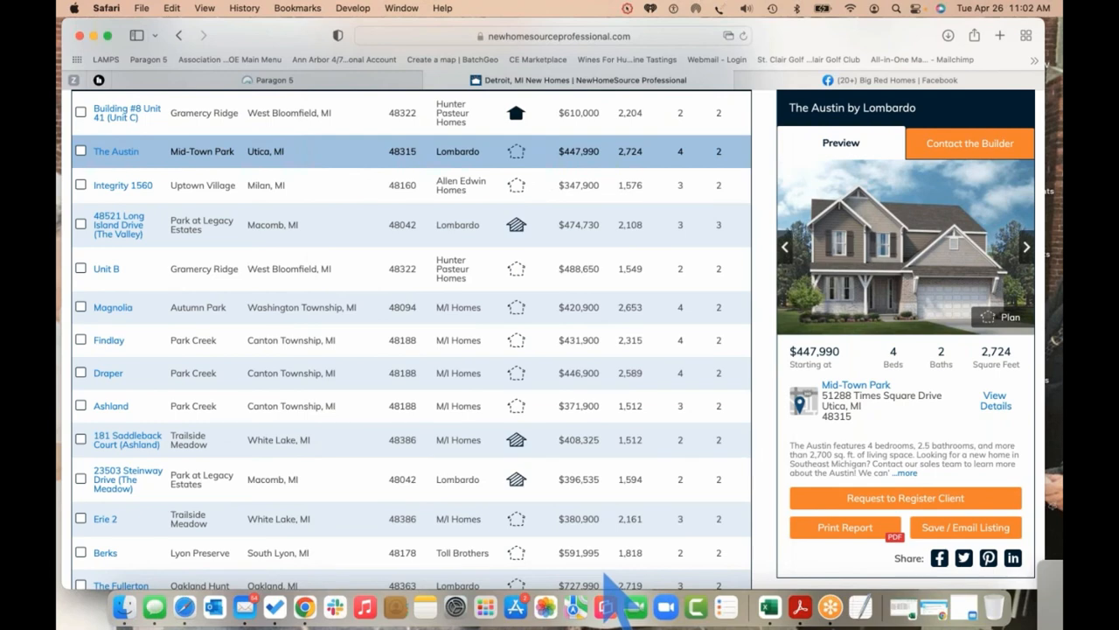
Reload the Big Red Homes Facebook page and scroll down to the new Austin post
left_click(875, 80)
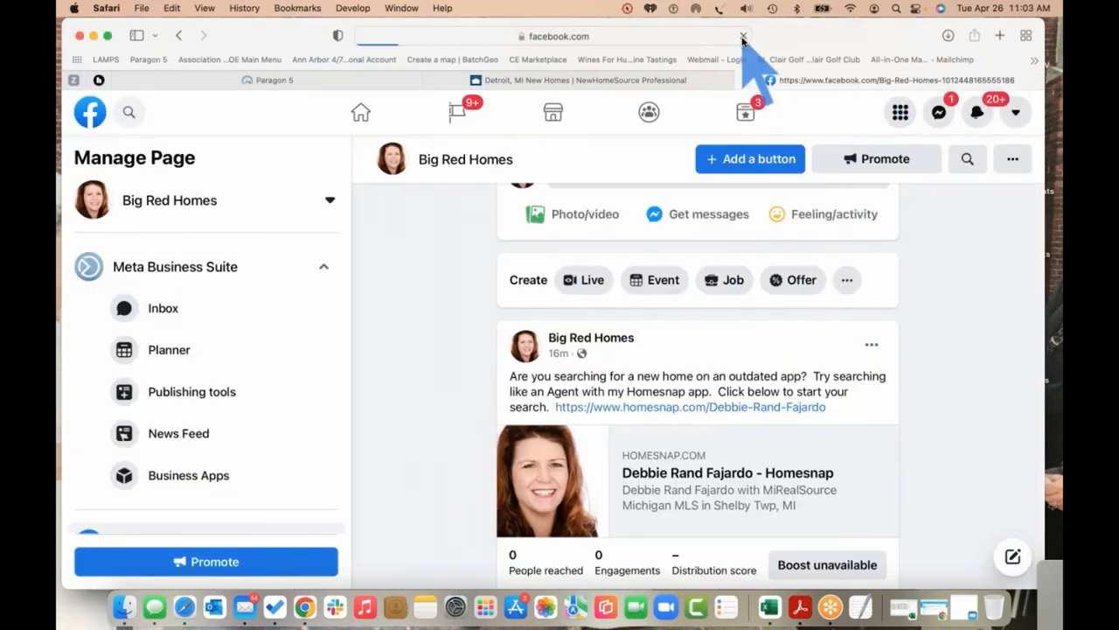
left_click(743, 39)
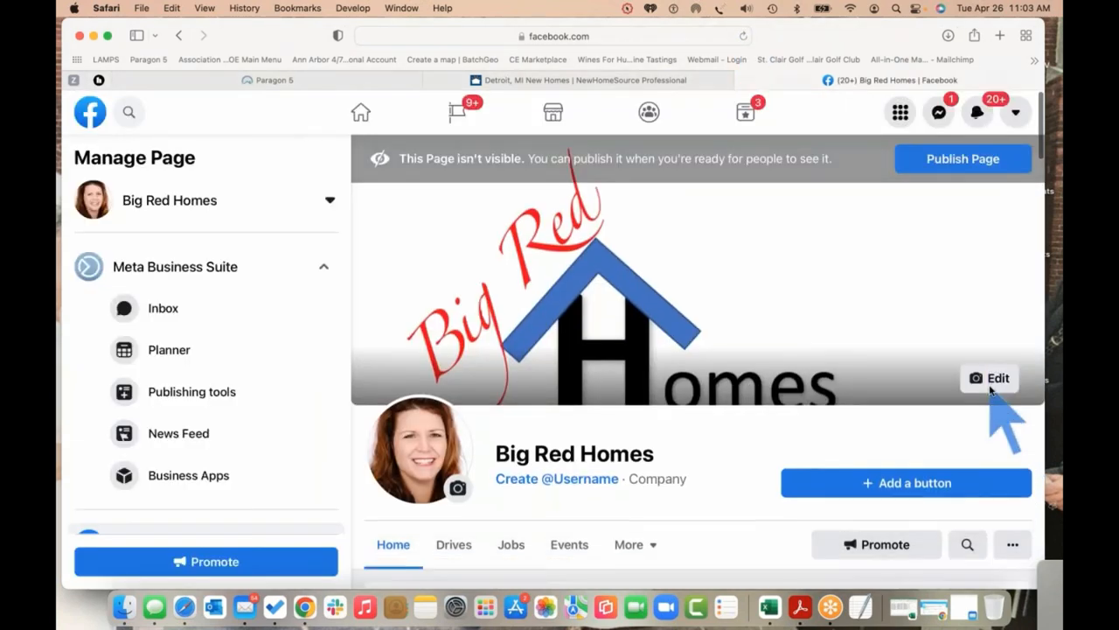
scroll(990, 391, "down", 10)
scroll(991, 391, "down", 15)
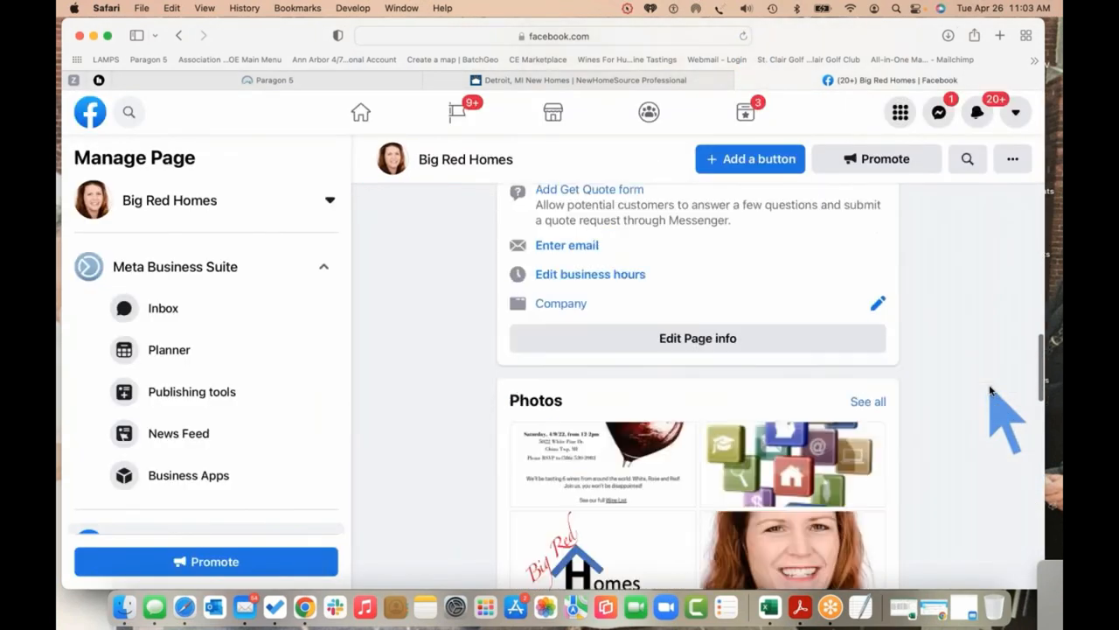
scroll(991, 391, "down", 5)
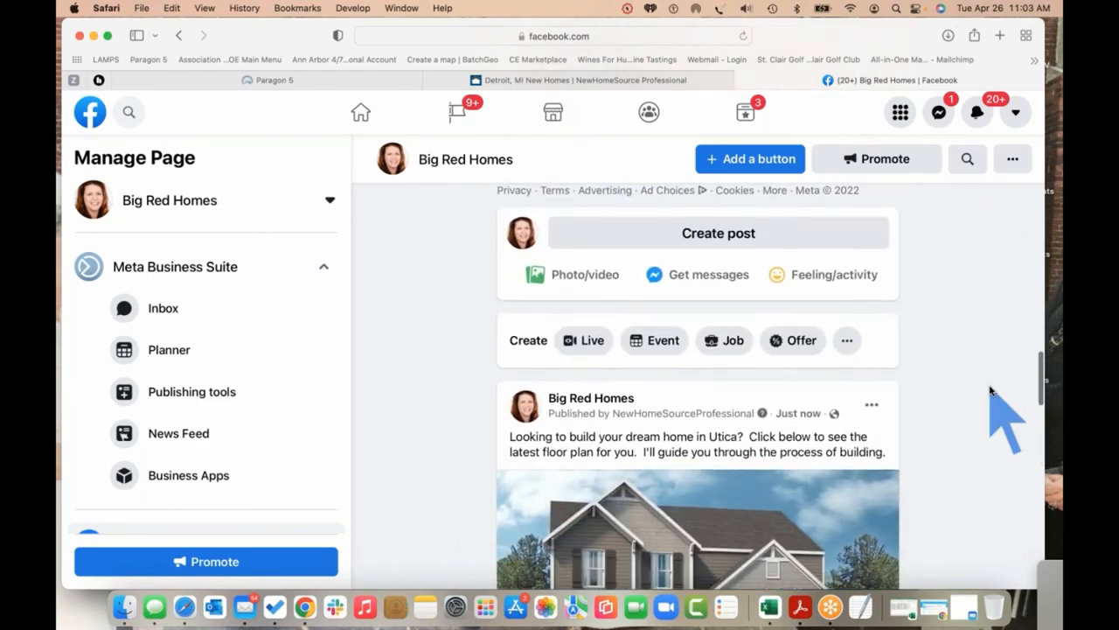
scroll(991, 391, "down", 2)
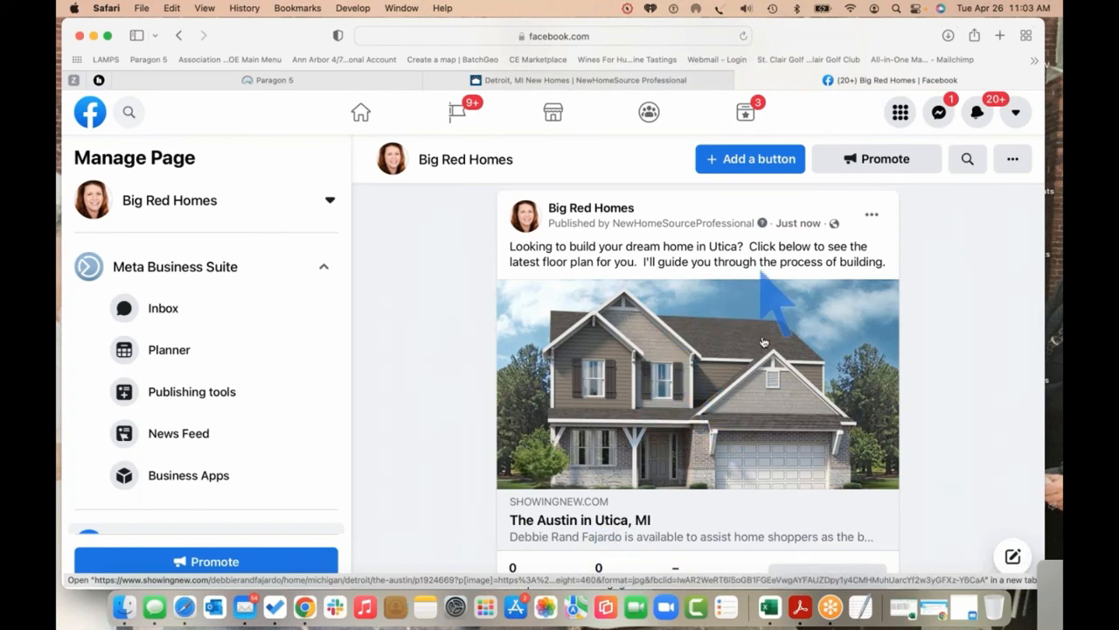
Open The Austin's ShowingNew listing page from the post's link preview and scroll down
left_click(670, 369)
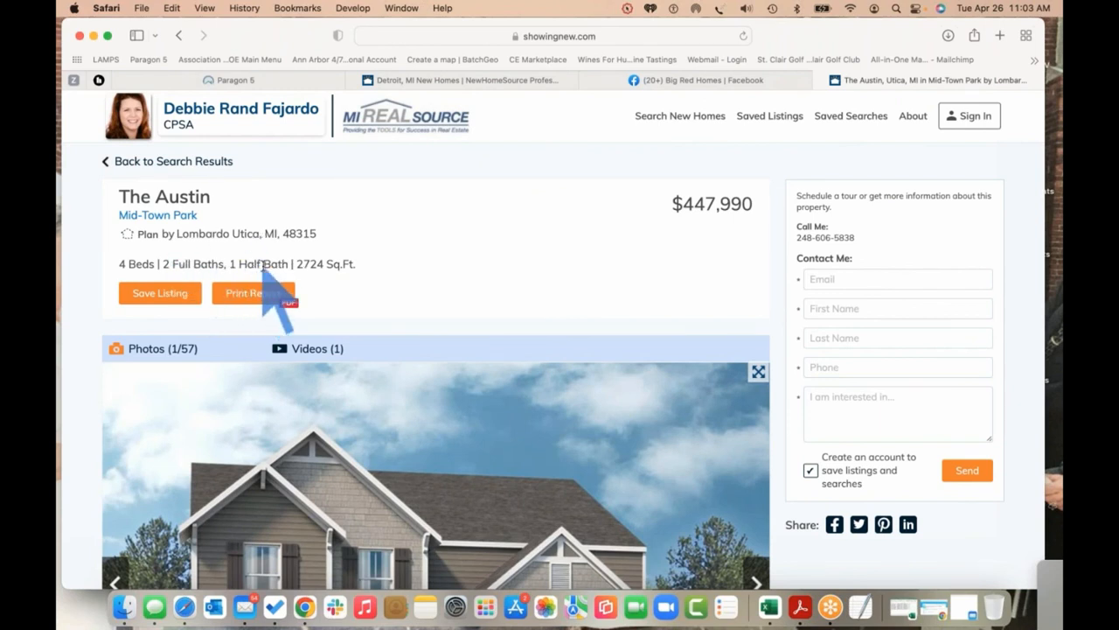
scroll(446, 262, "down", 1)
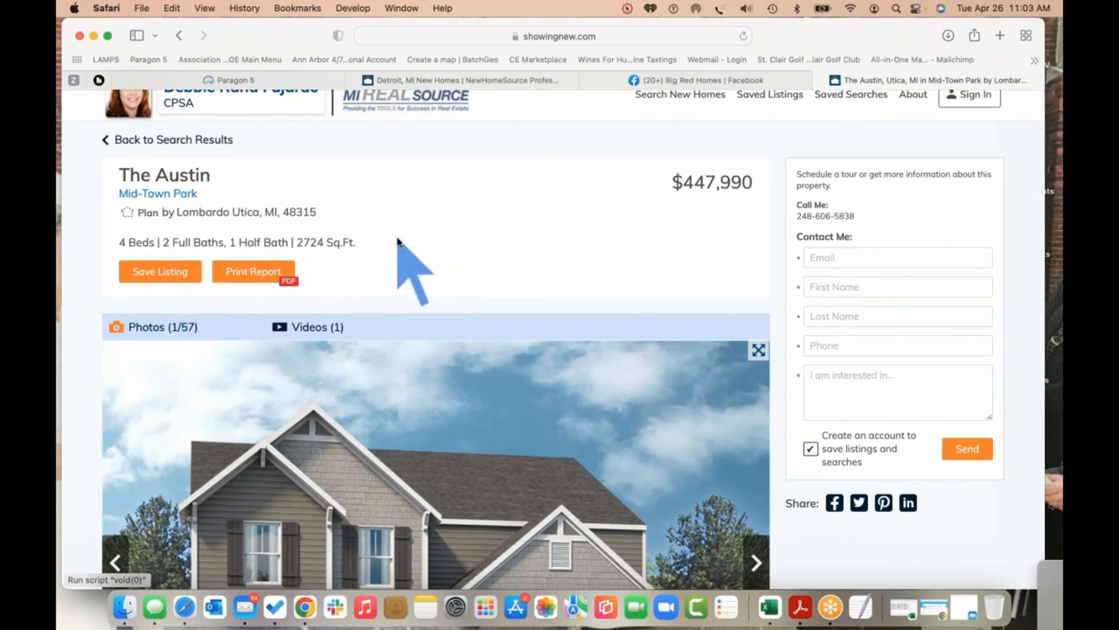
scroll(399, 247, "down", 3)
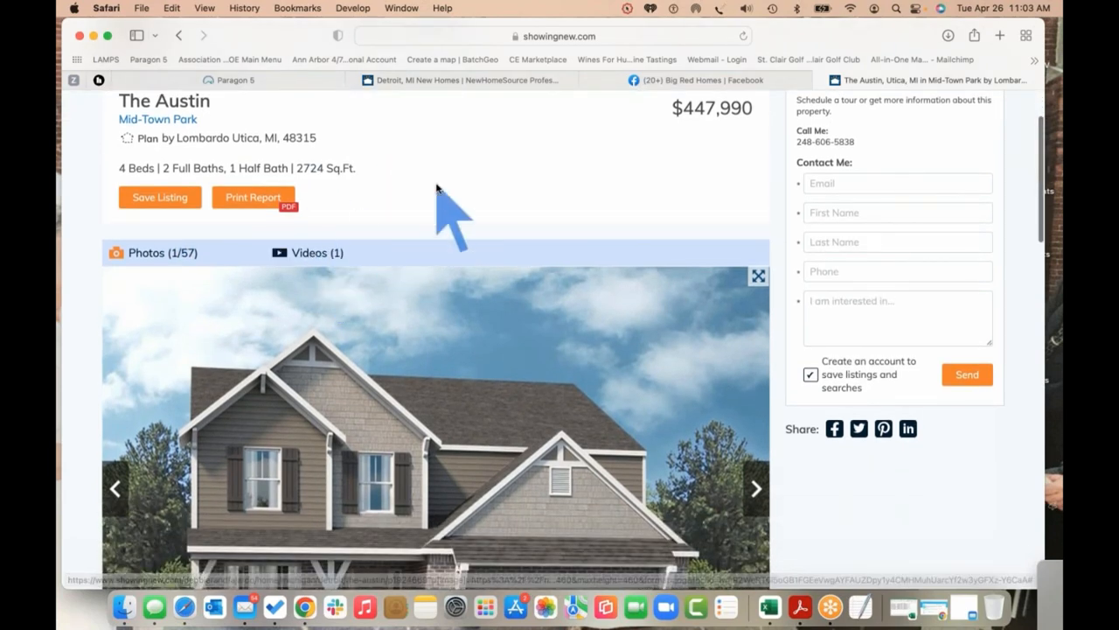
scroll(502, 179, "down", 3)
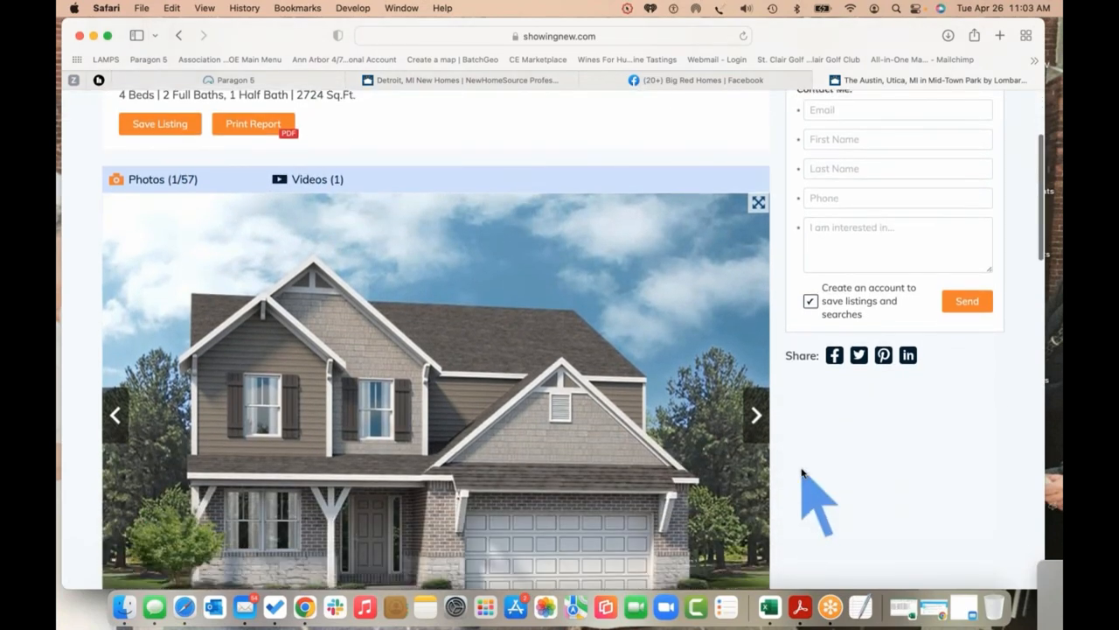
scroll(802, 472, "down", 3)
Page through the listing's photo gallery, including the hallway photo, then scroll back up
left_click(759, 332)
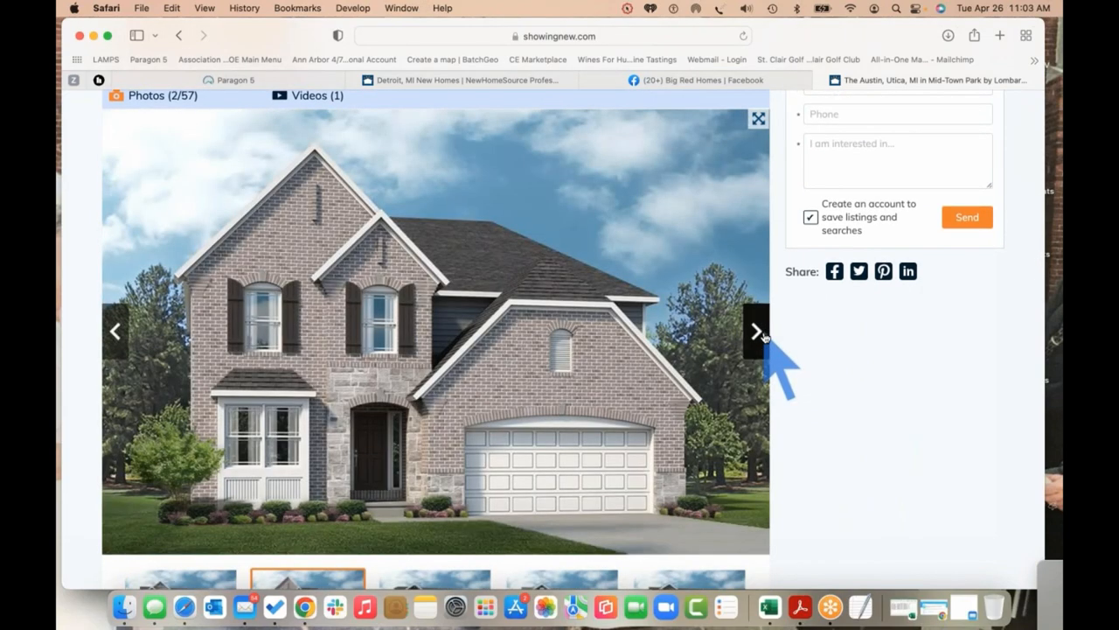
left_click(758, 333)
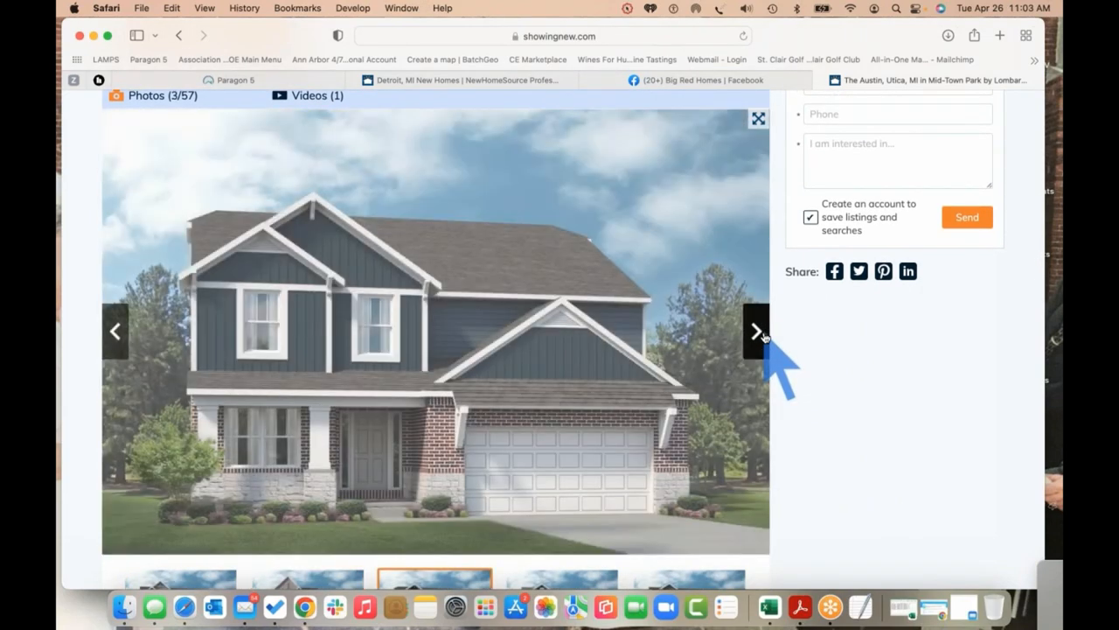
left_click(757, 332)
left_click(758, 332)
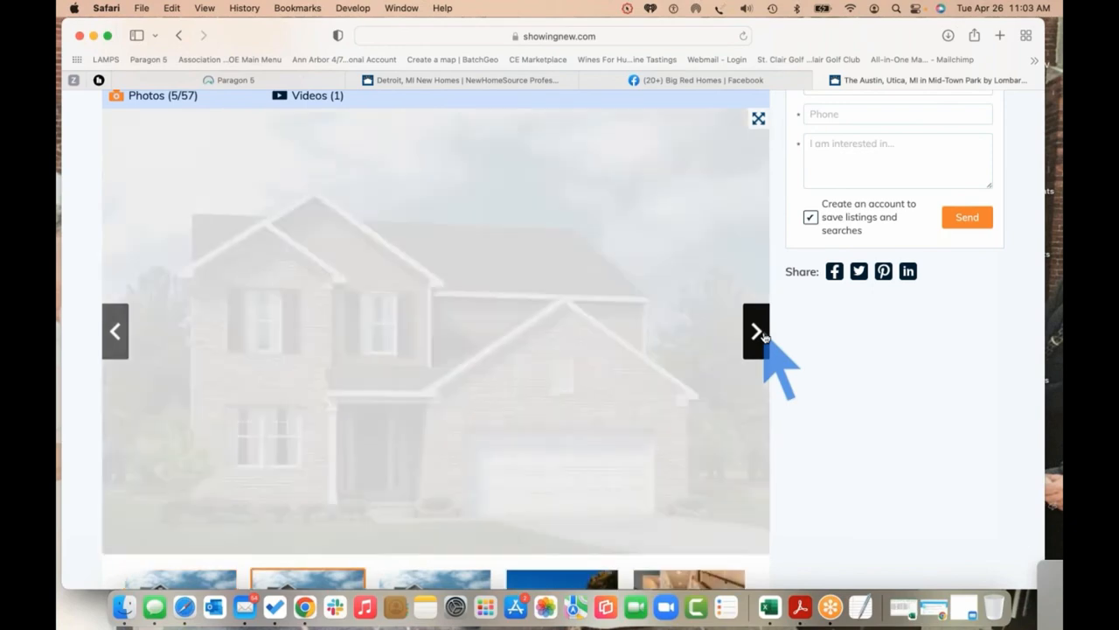
scroll(782, 438, "down", 3)
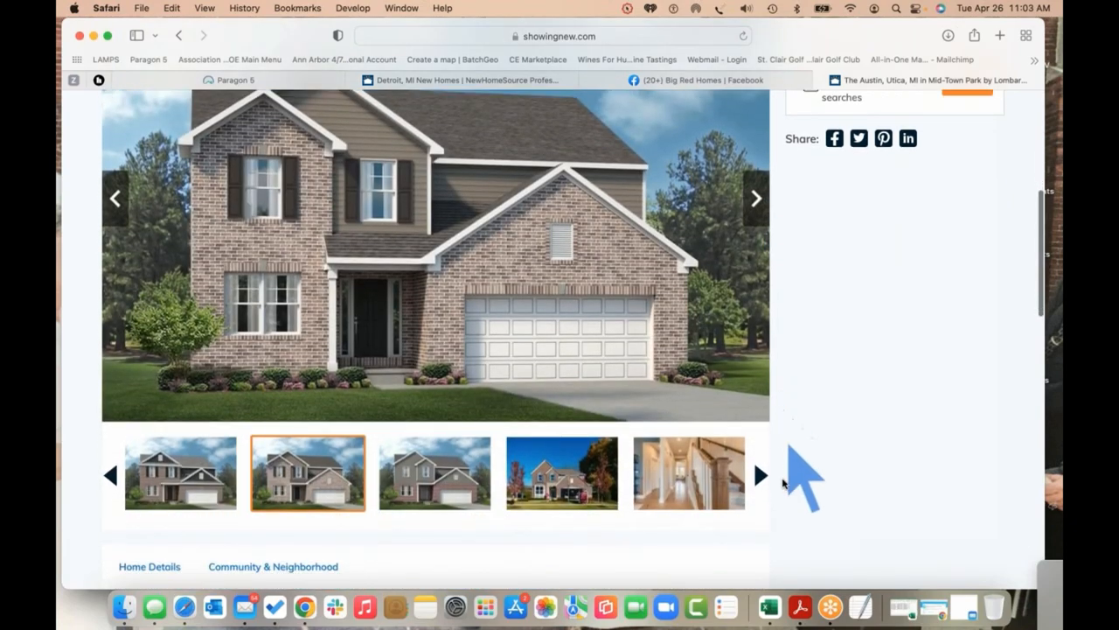
left_click(722, 477)
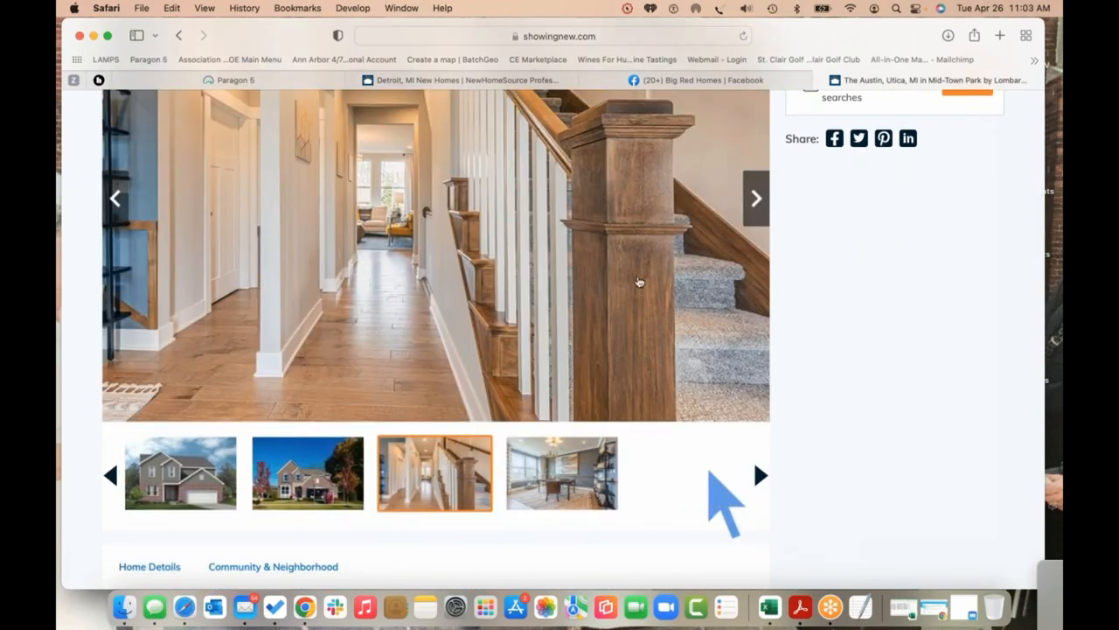
left_click(755, 200)
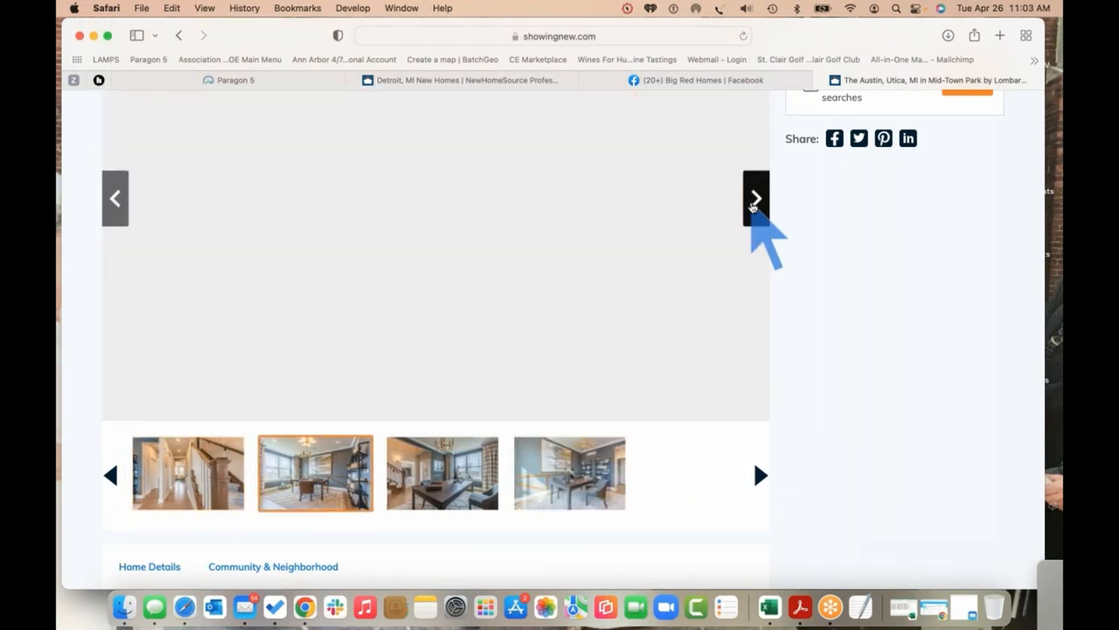
left_click(755, 201)
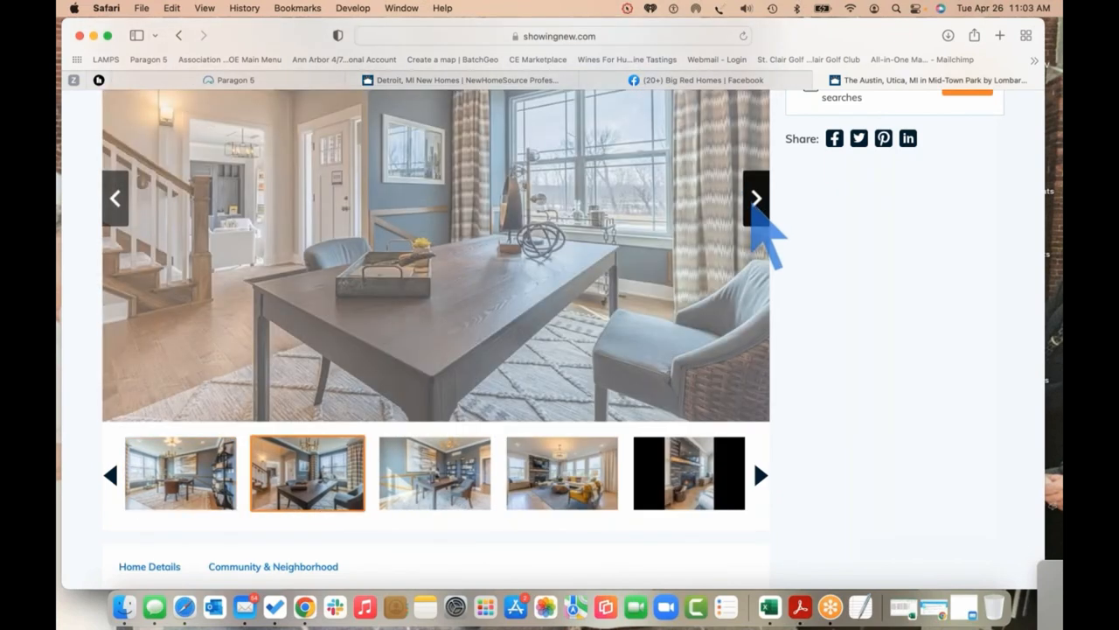
scroll(857, 315, "up", 2)
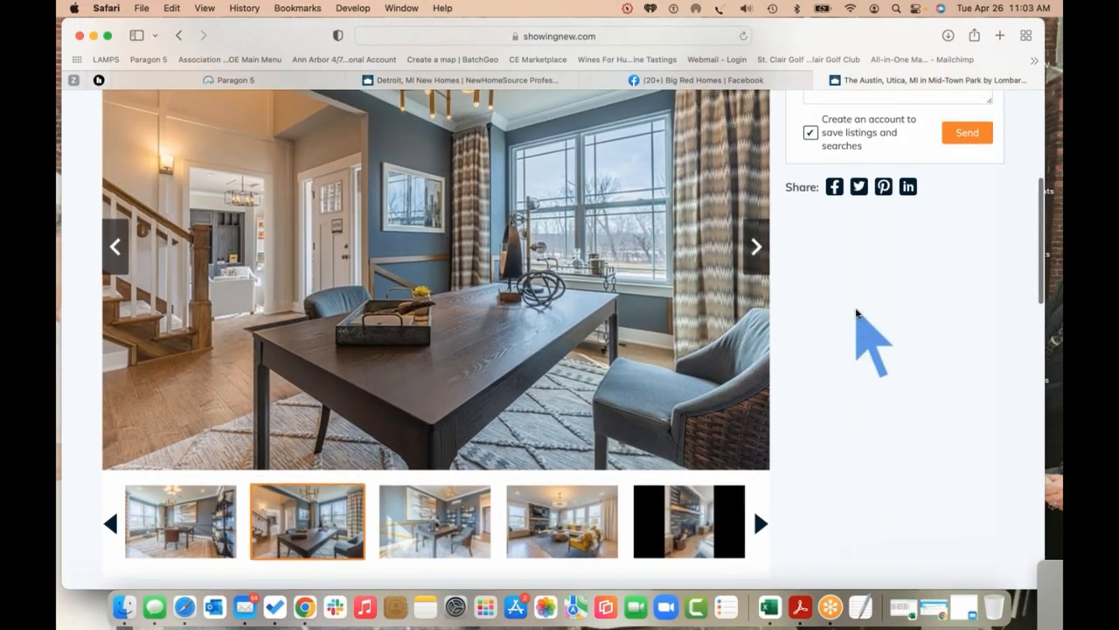
scroll(857, 315, "up", 4)
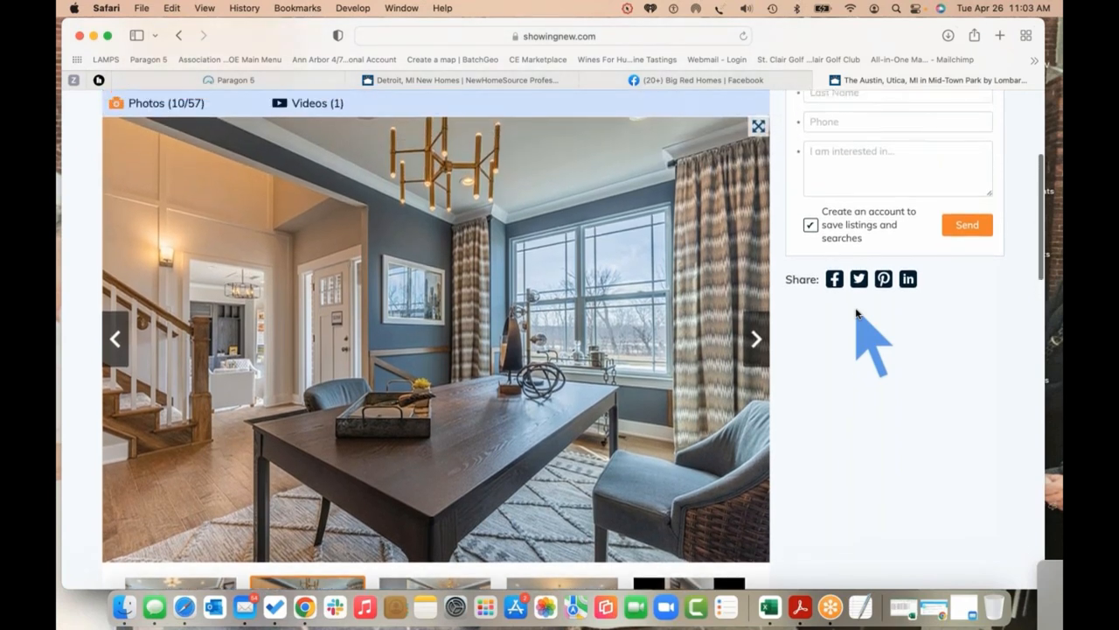
scroll(857, 313, "up", 4)
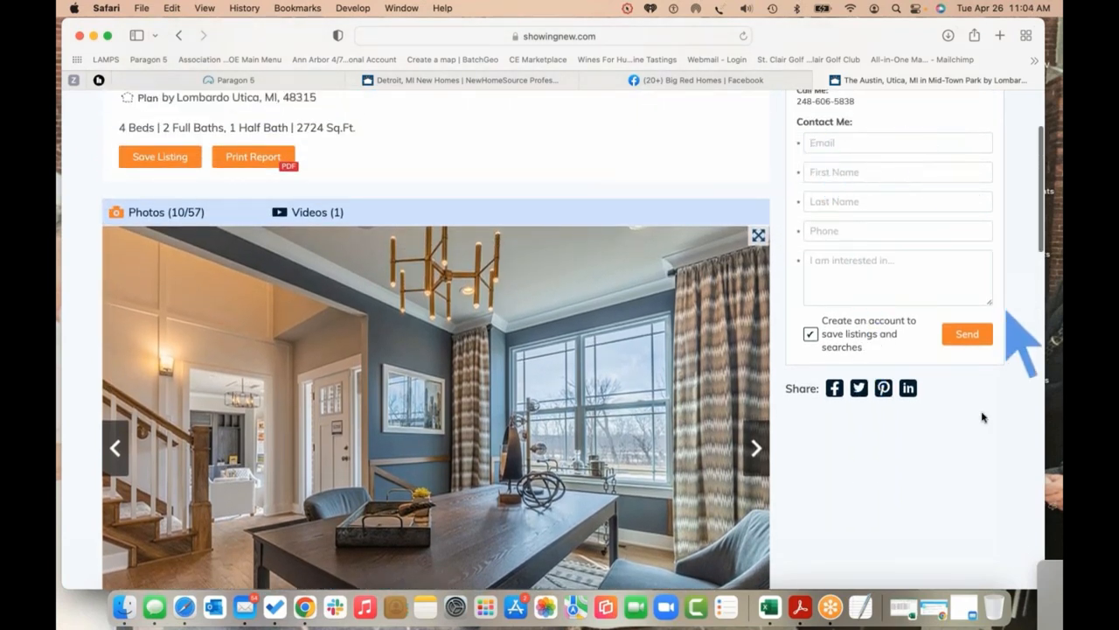
scroll(983, 420, "up", 5)
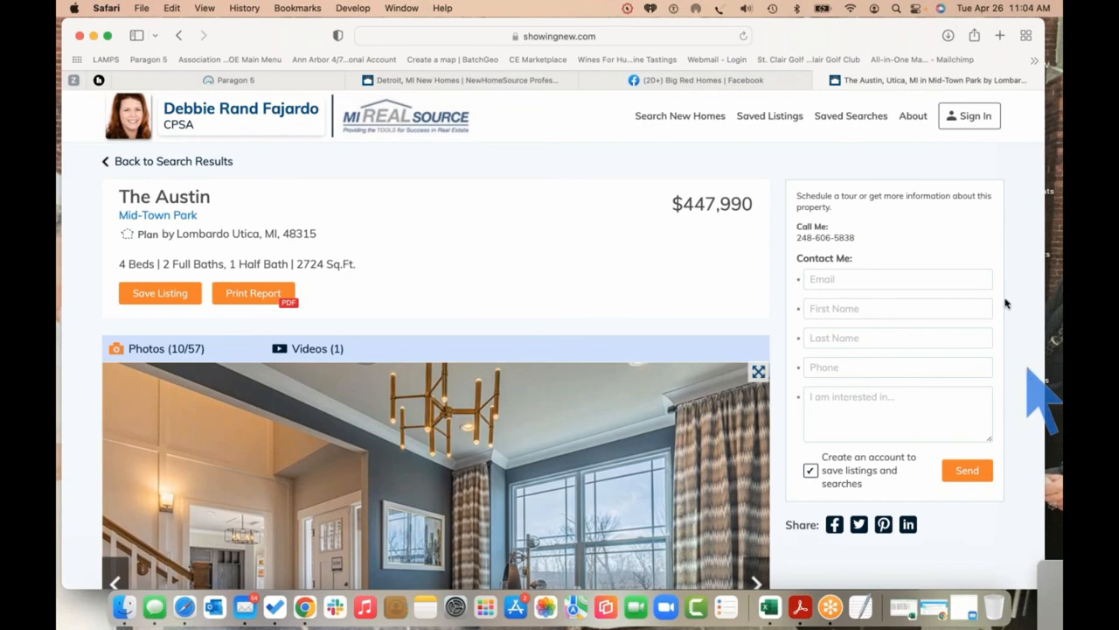
Close The Austin listing tab and return to the Detroit NewHomeSource results tab
left_click(822, 81)
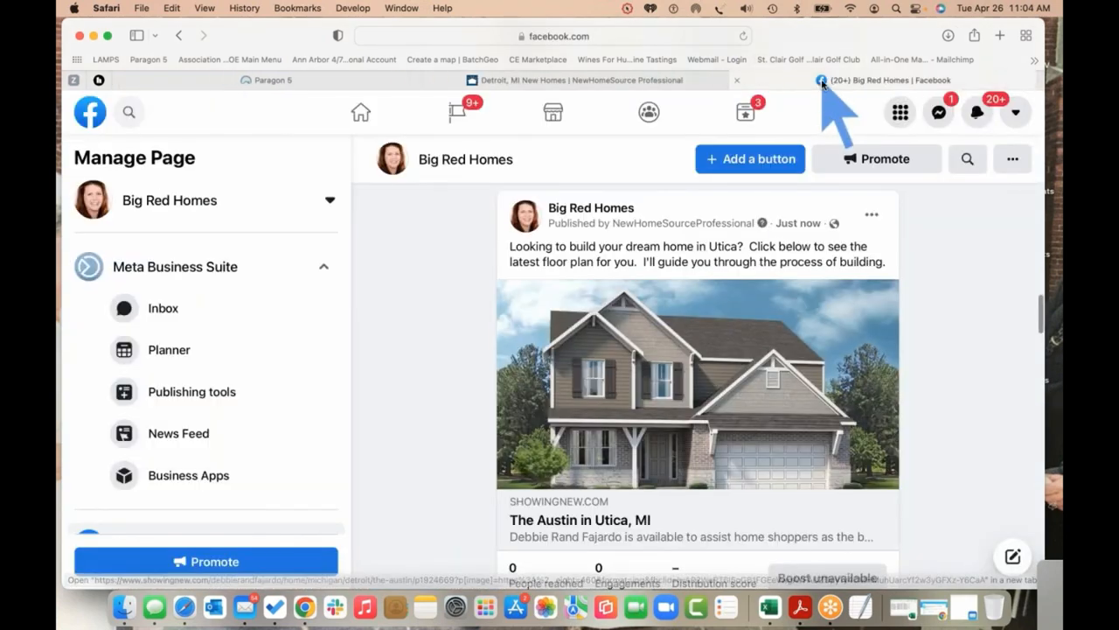
key("ctrl+shift+Tab")
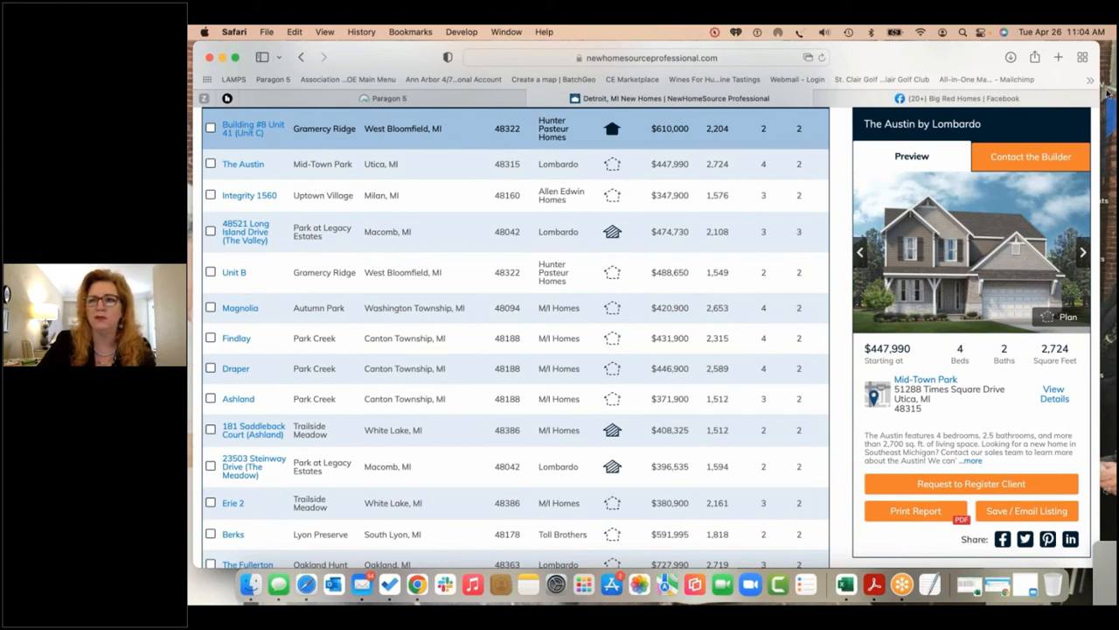
left_click(1108, 91)
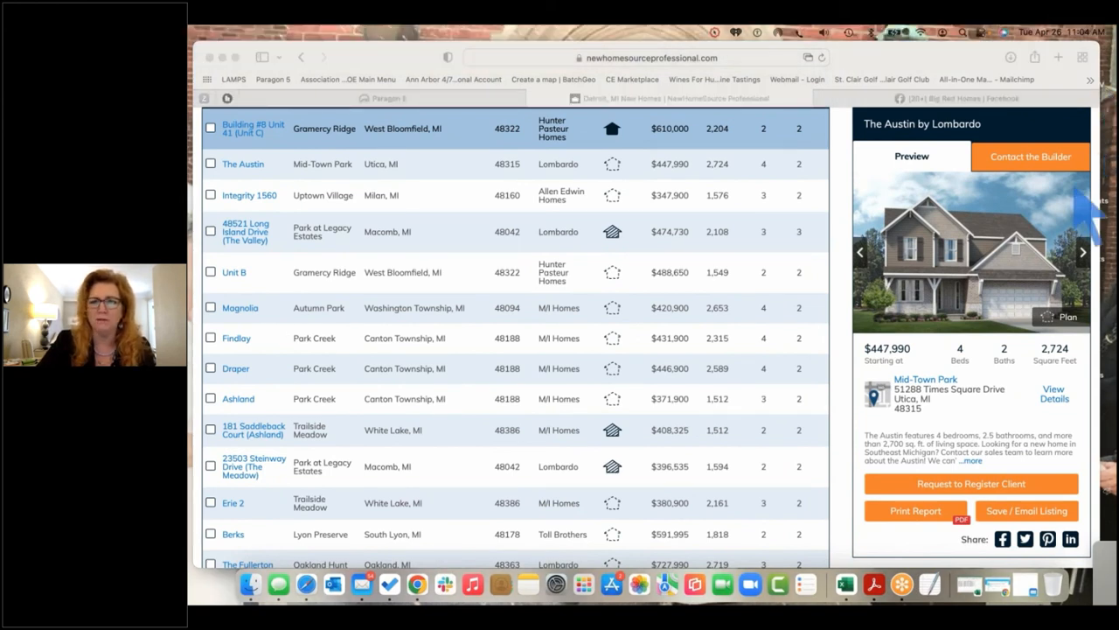